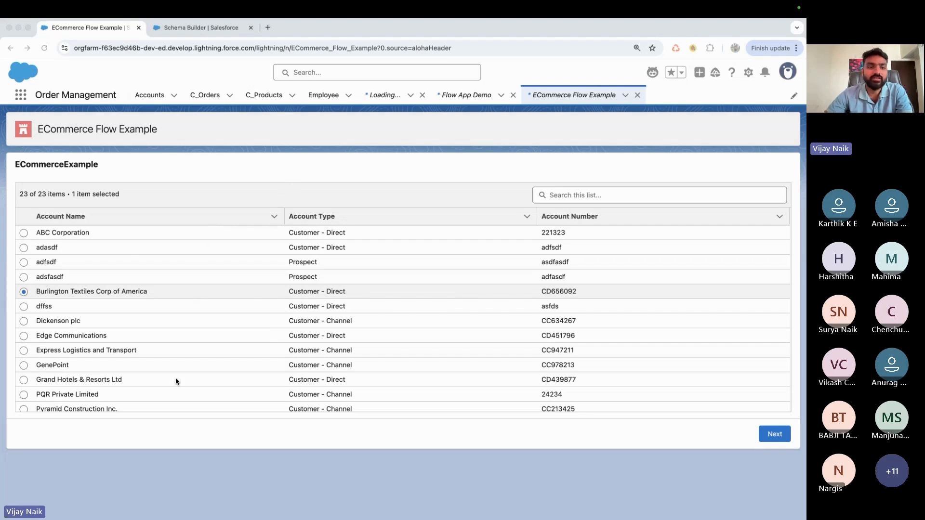
Look through the account list and select the Edge Communications account for the order.
scroll(95, 339, down, 3)
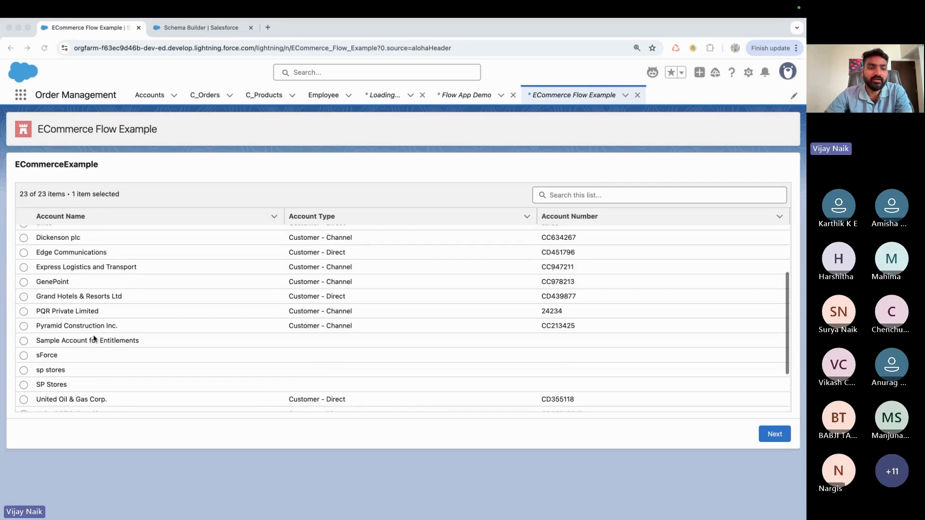
scroll(95, 339, up, 2)
scroll(95, 339, up, 1)
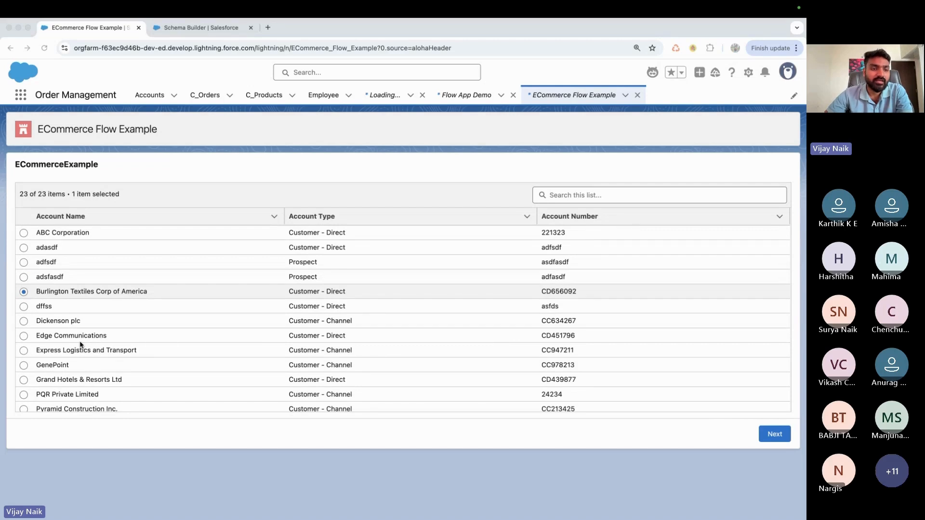
click(23, 337)
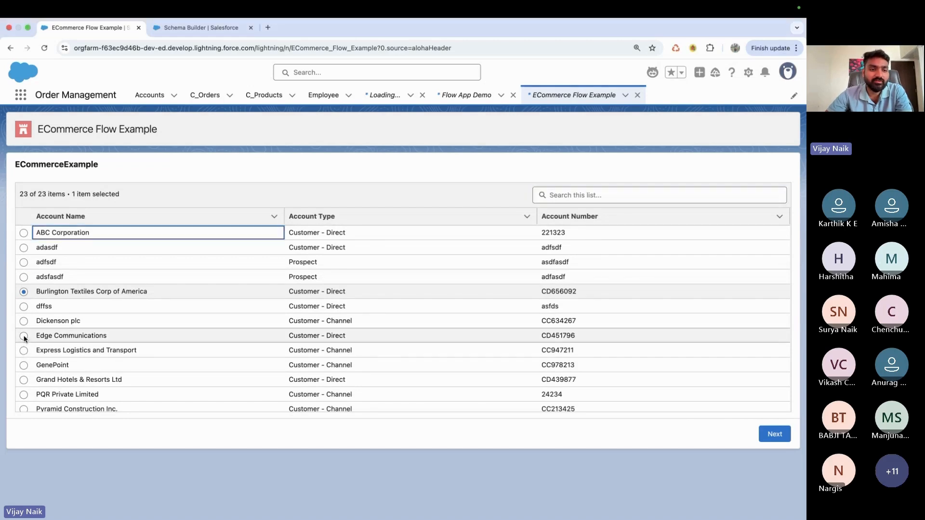
Filter the account list by "edge", clear the filter and continue to the product selection.
click(556, 198)
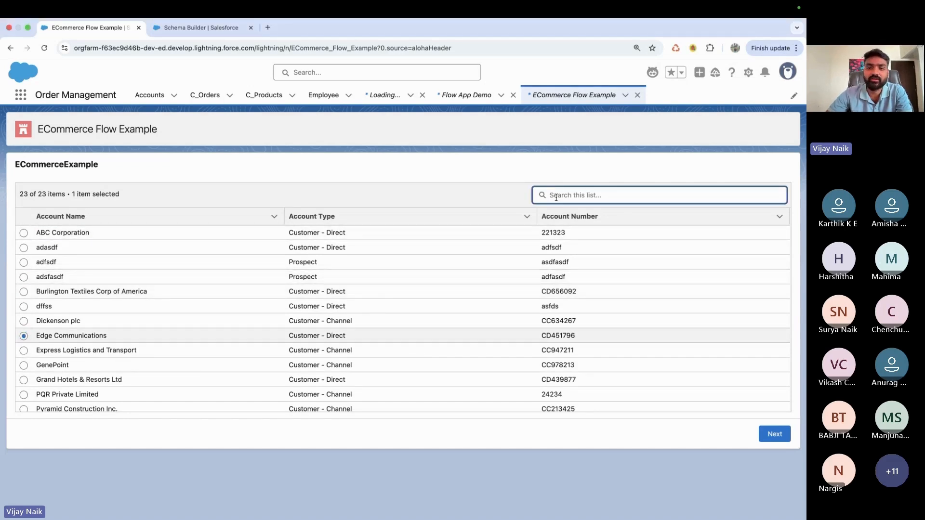
text(edge)
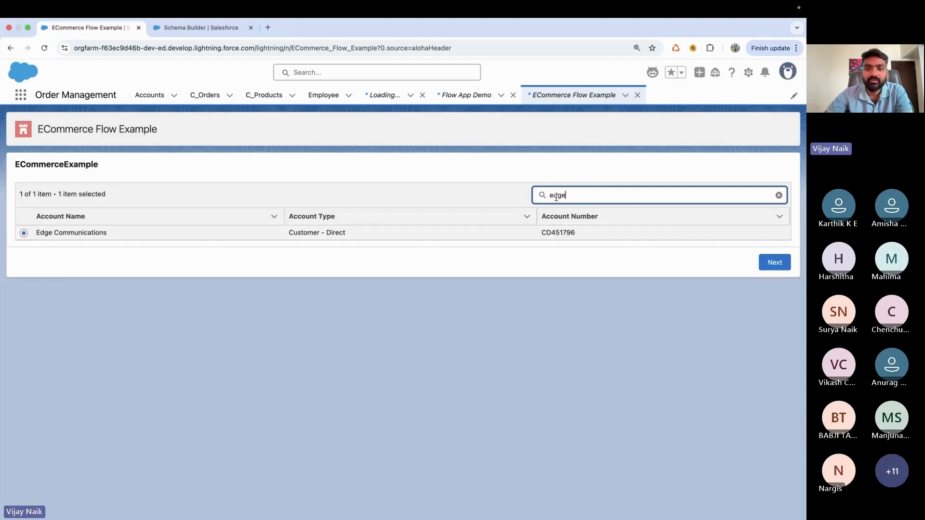
click(779, 195)
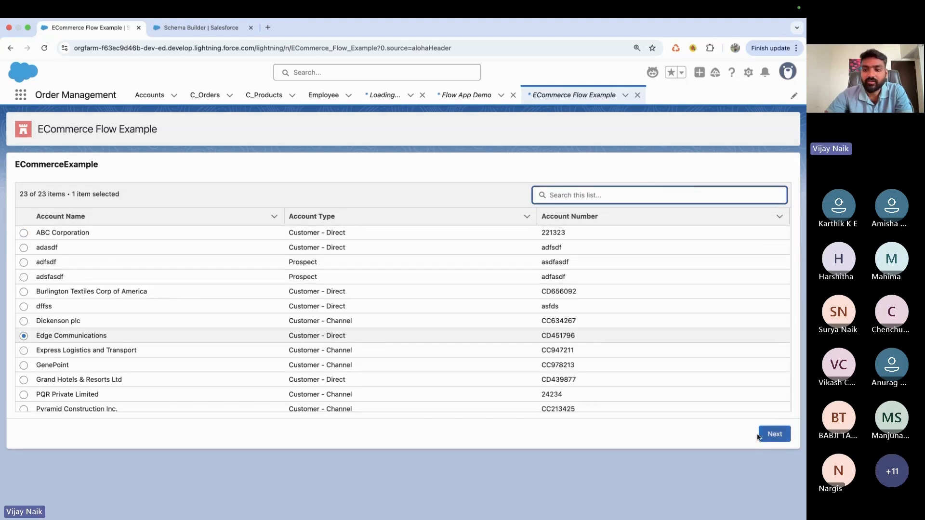
click(774, 433)
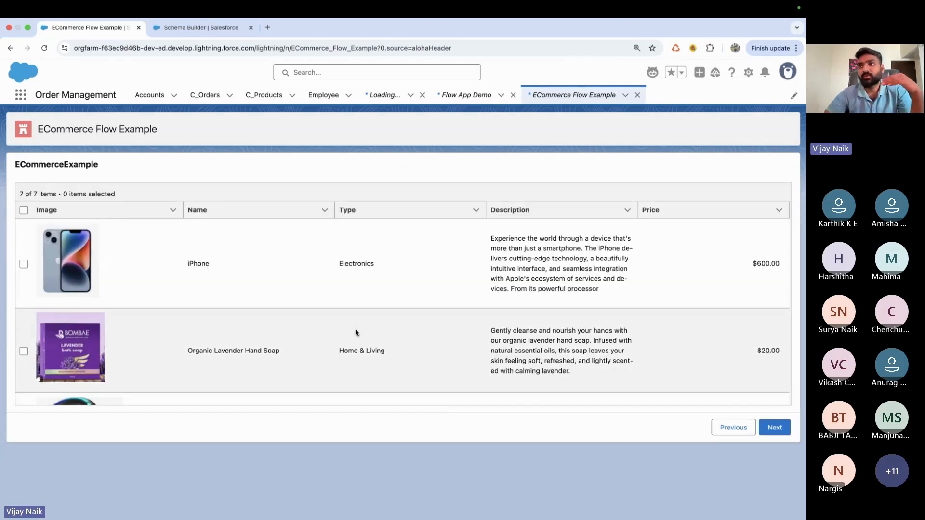
Select the iPhone, Portable Bluetooth Speaker and Roasted Coffee Beans products and continue to the order details.
scroll(356, 332, down, 10)
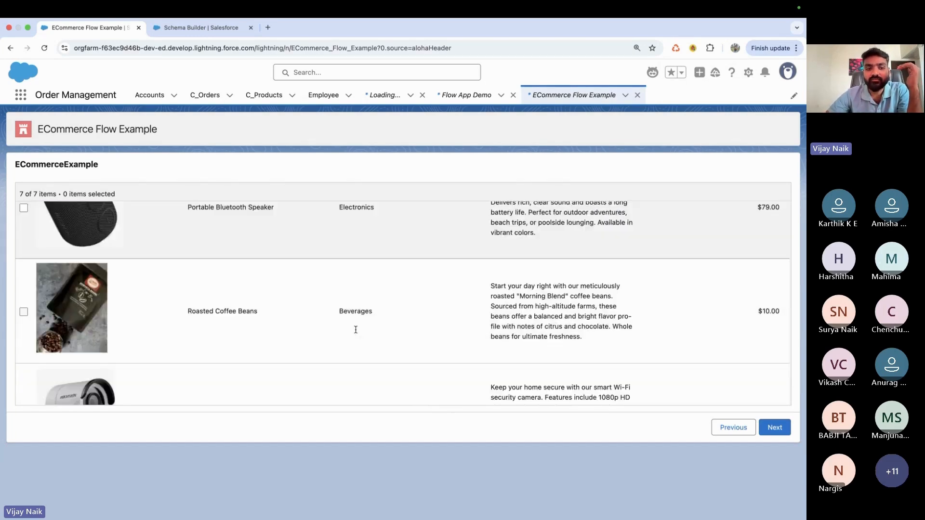
scroll(355, 333, up, 10)
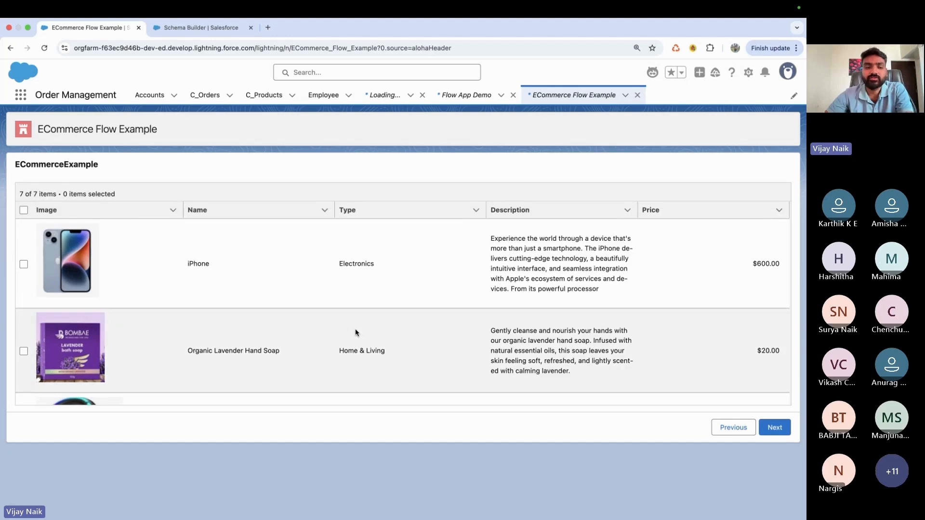
click(24, 264)
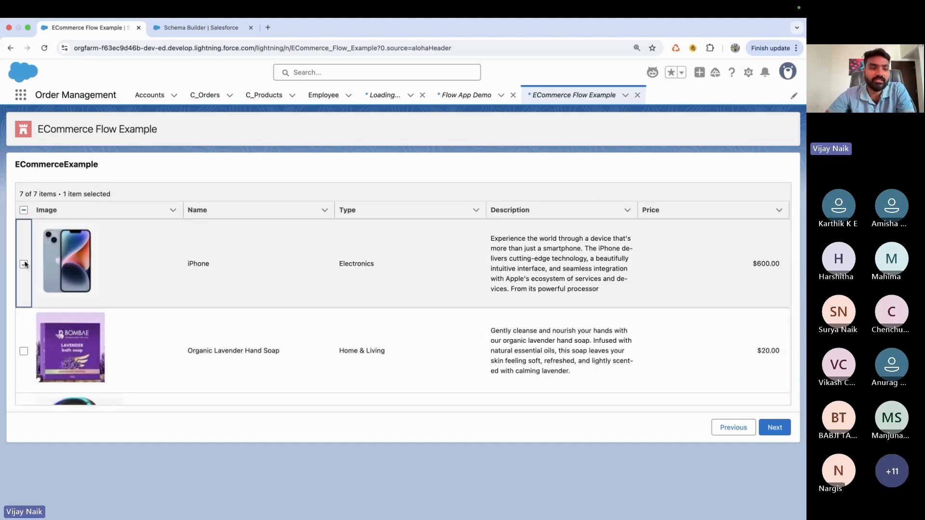
scroll(24, 338, down, 3)
click(24, 378)
scroll(24, 377, down, 5)
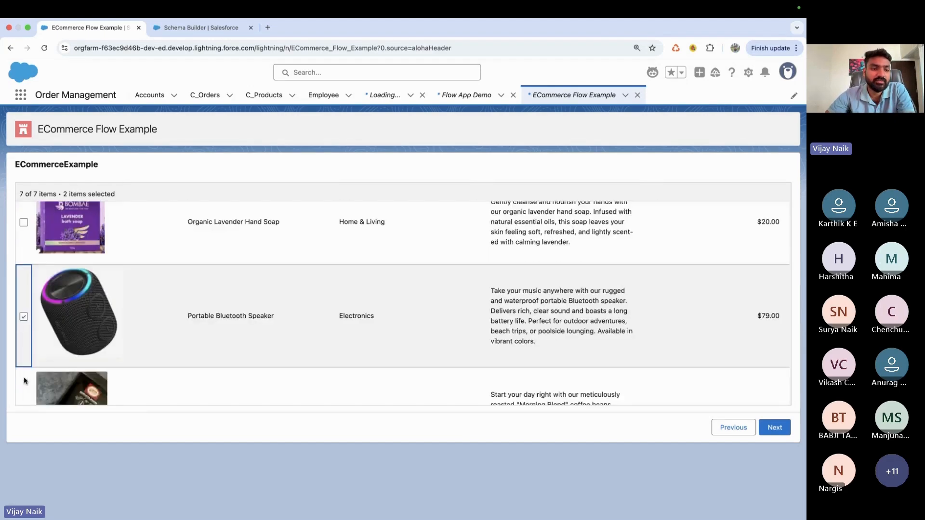
click(24, 322)
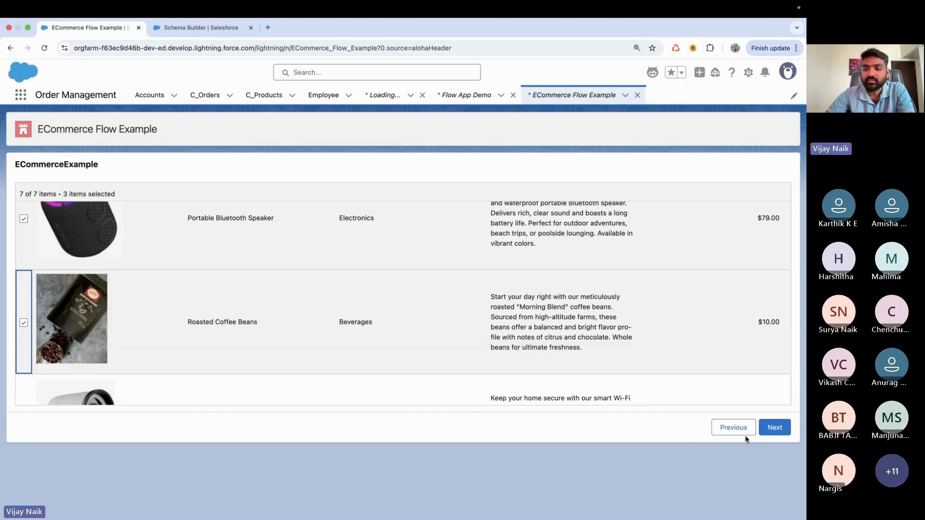
click(774, 428)
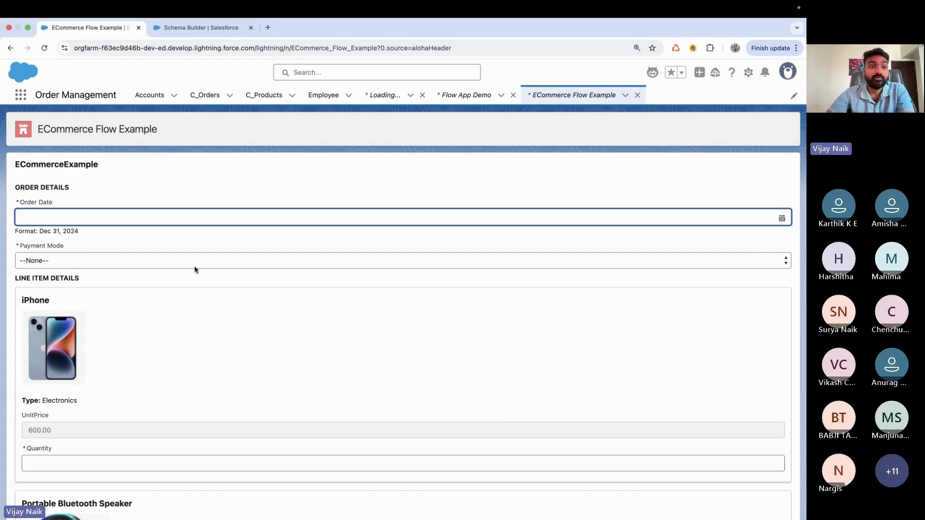
Set the order date to Apr 21, 2025 and the payment mode to Net Banking.
click(145, 217)
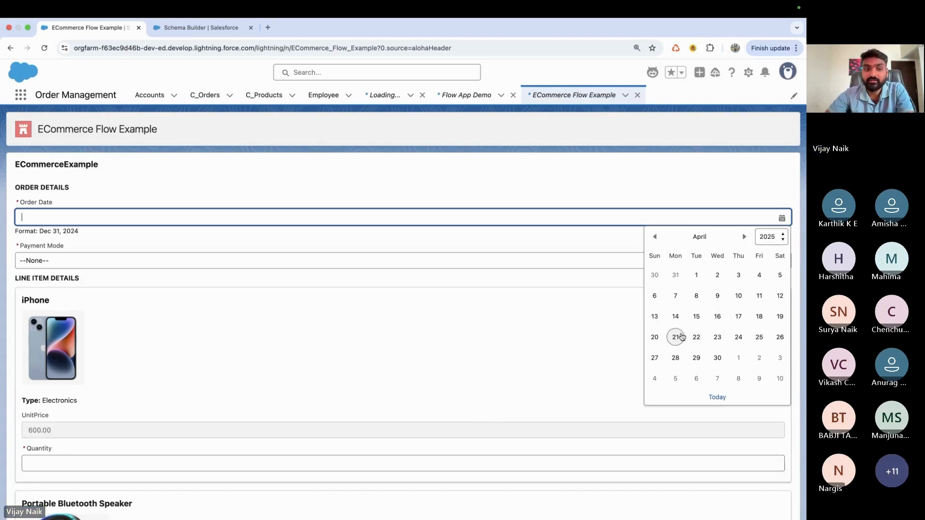
click(679, 337)
click(215, 261)
click(169, 281)
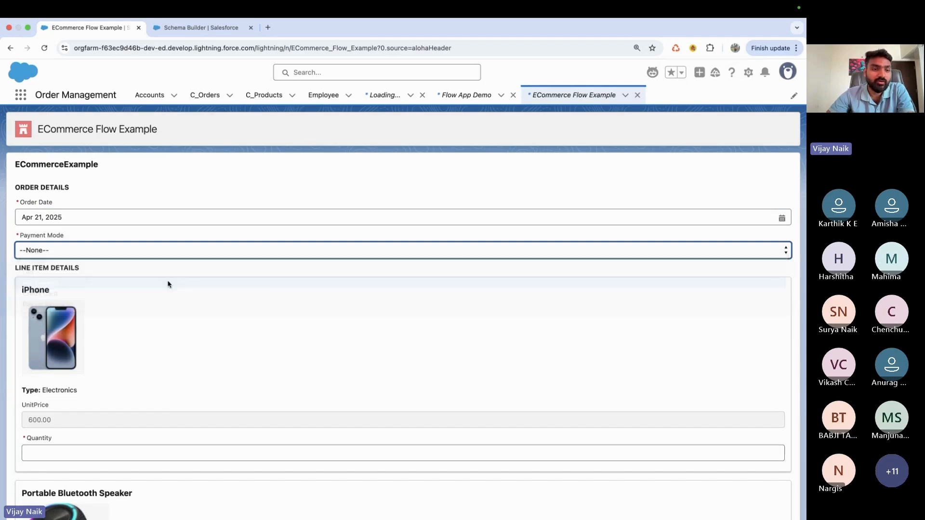
Enter quantity 1 for the iPhone, 1 for the Portable Bluetooth Speaker and 3 for the Roasted Coffee Beans, and submit the order.
scroll(197, 394, down, 1)
scroll(197, 394, down, 10)
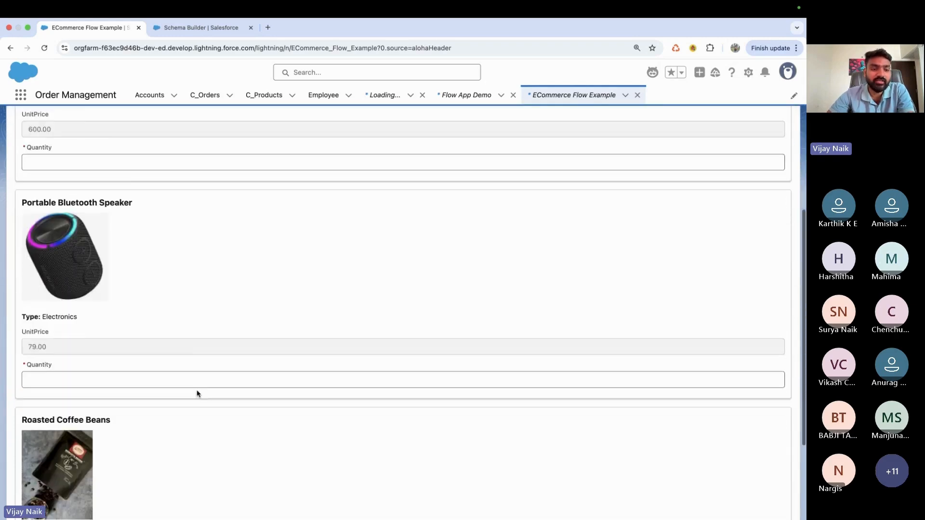
scroll(197, 393, up, 7)
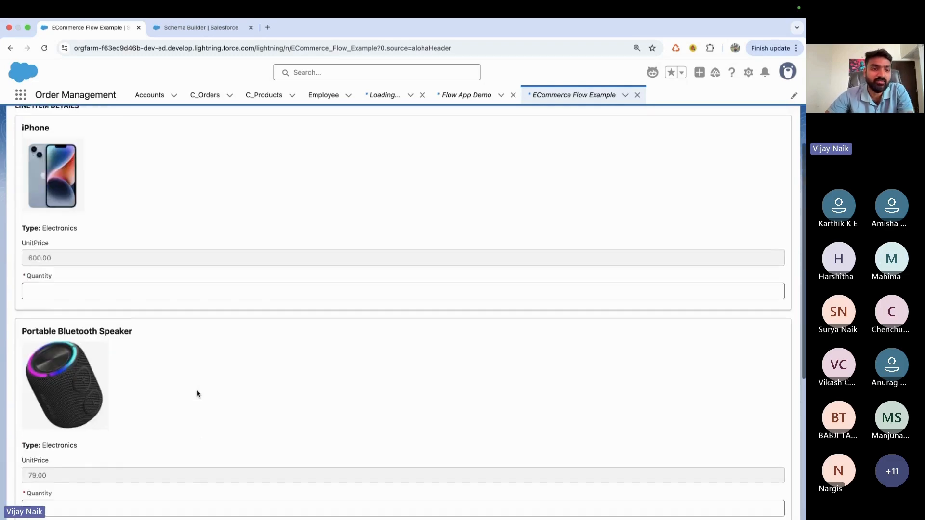
scroll(82, 311, up, 1)
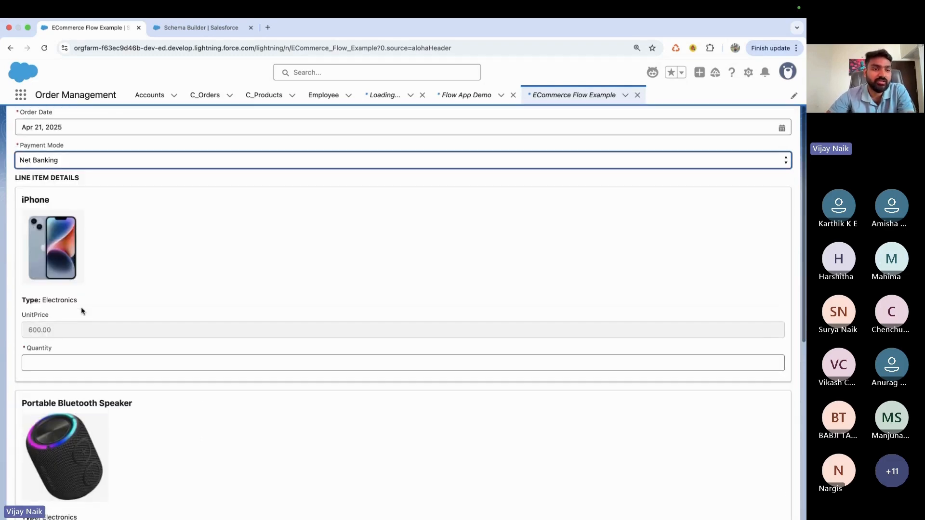
click(57, 365)
text(1)
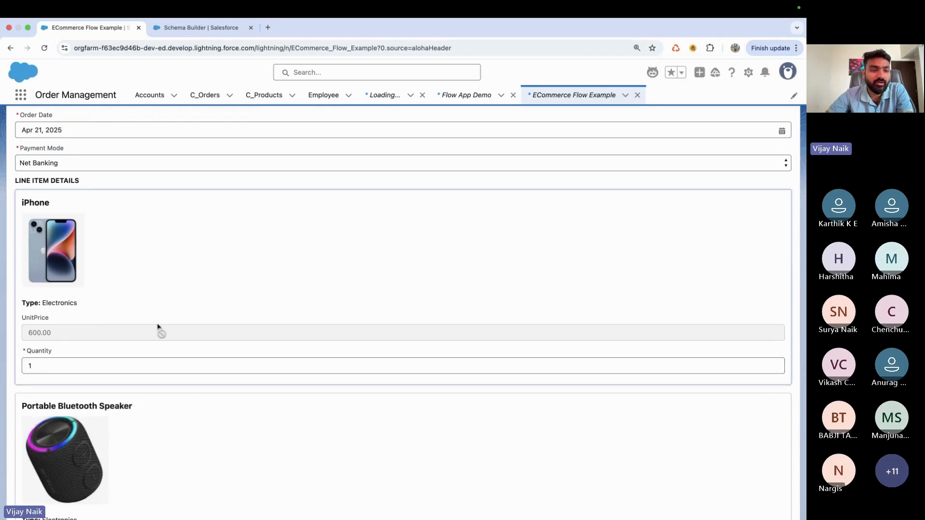
scroll(186, 371, down, 2)
click(55, 491)
text(1)
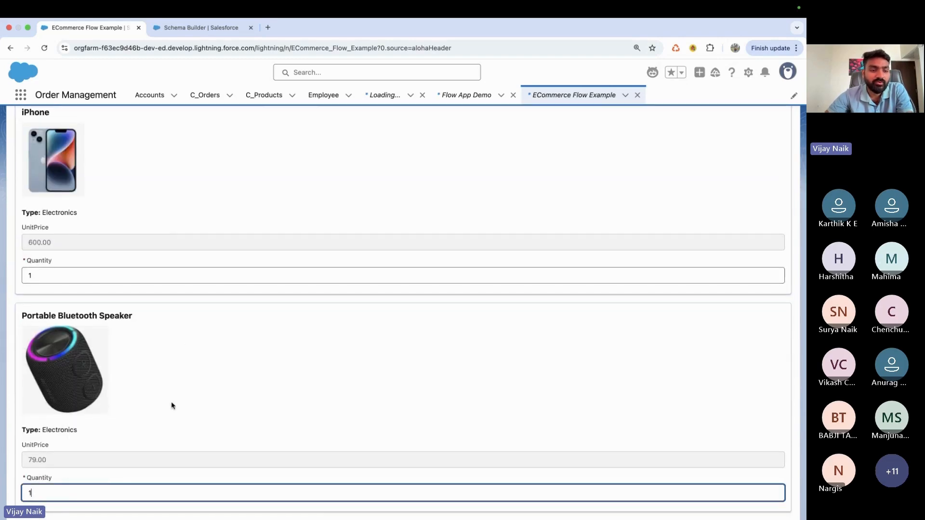
scroll(171, 402, down, 5)
click(79, 496)
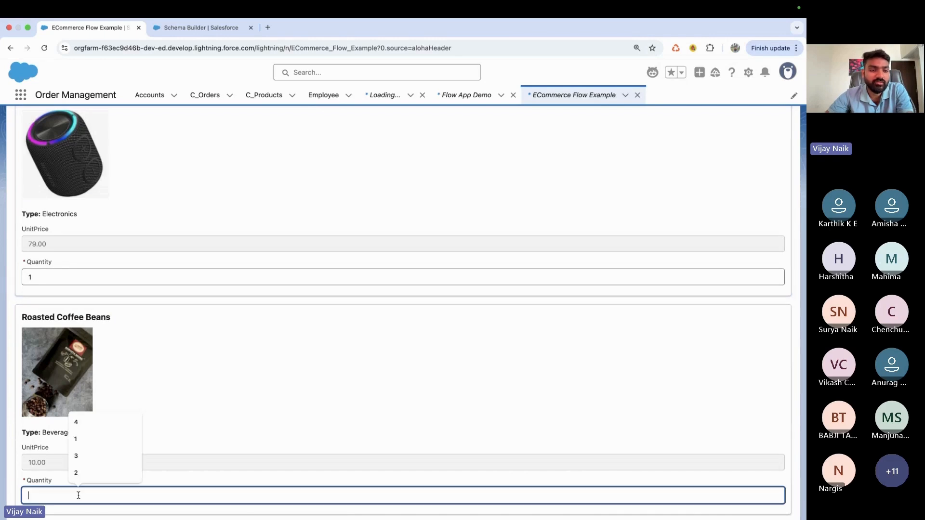
text(1)
scroll(79, 495, down, 1)
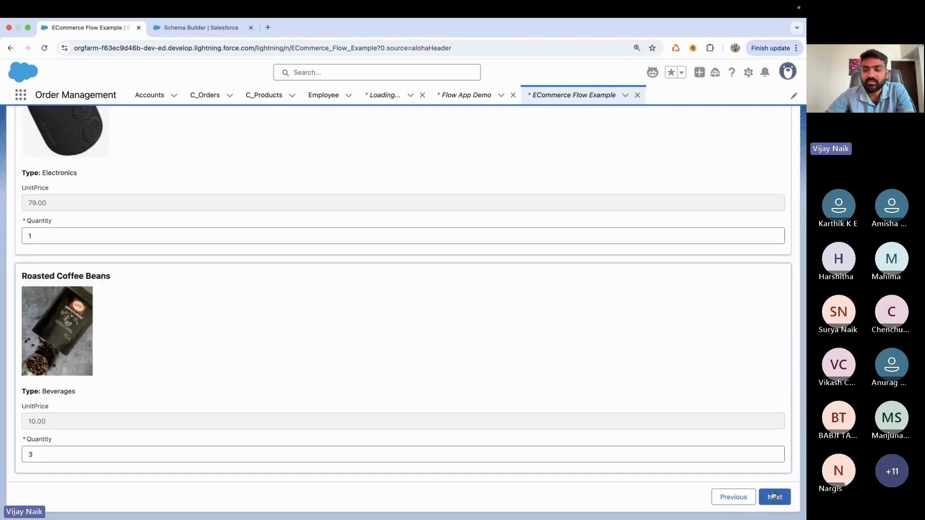
click(774, 496)
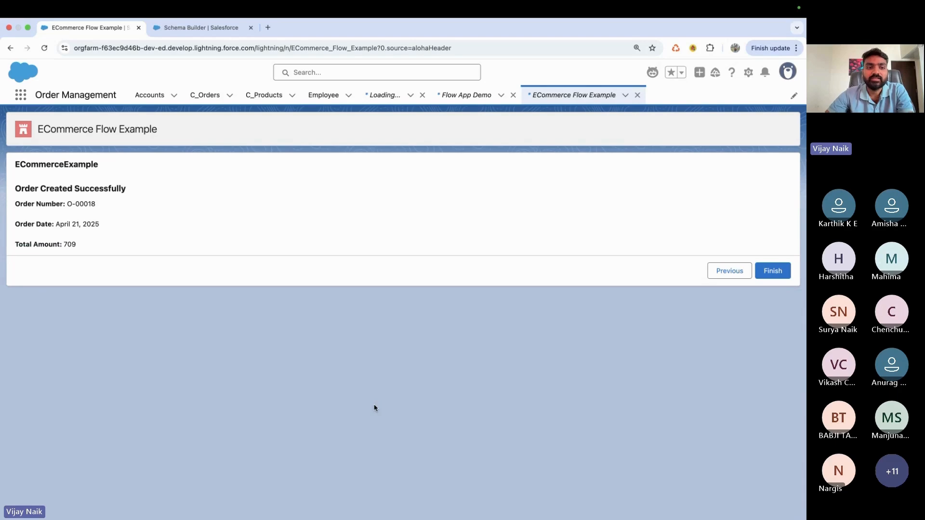
Review the order number and total amount on the confirmation screen and copy the order number.
drag(67, 203, 104, 206)
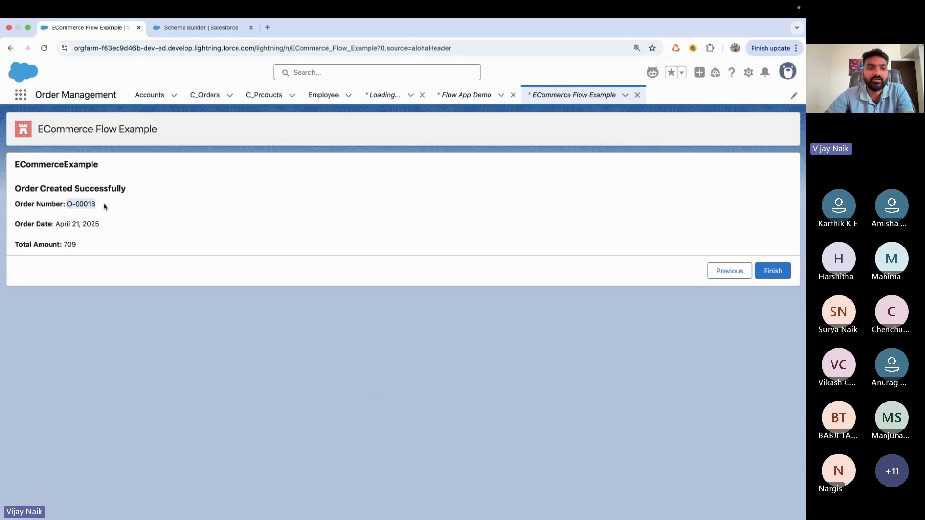
drag(63, 244, 88, 247)
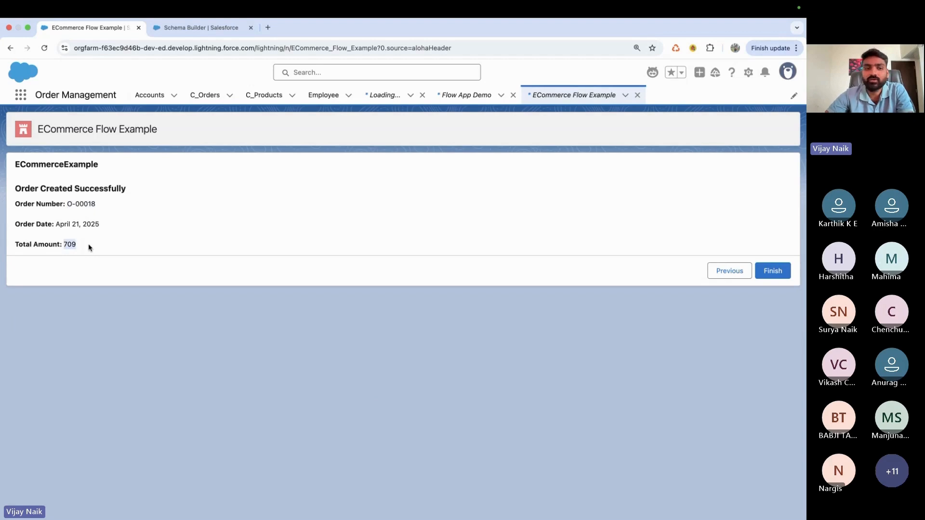
drag(67, 204, 111, 203)
key(super+c)
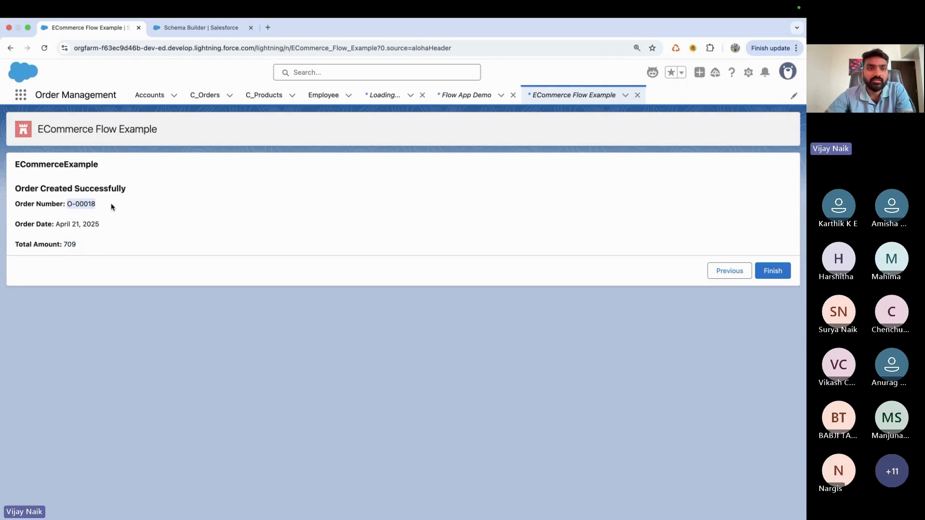
Open C_Orders in a new browser tab, find the order by the copied order number and open its record.
right_click(205, 94)
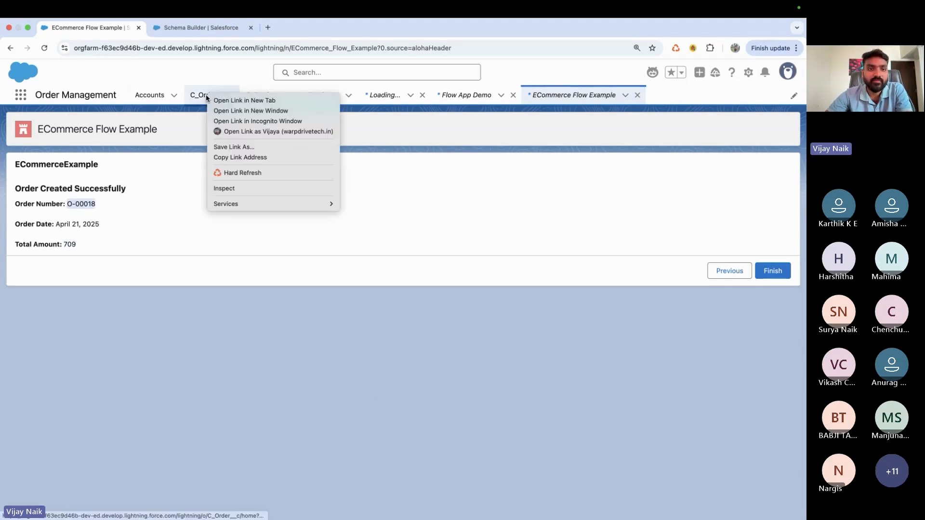
click(239, 100)
click(186, 33)
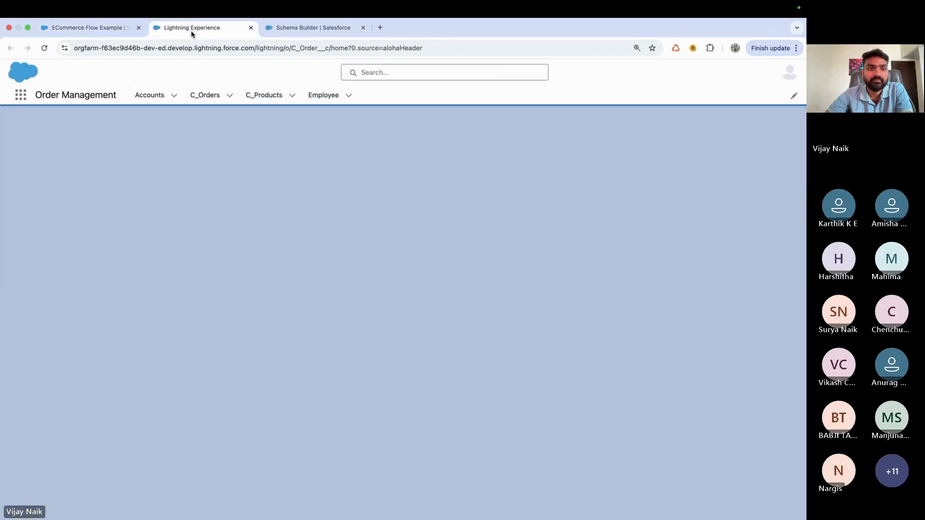
key(super+f)
key(super+v)
click(84, 194)
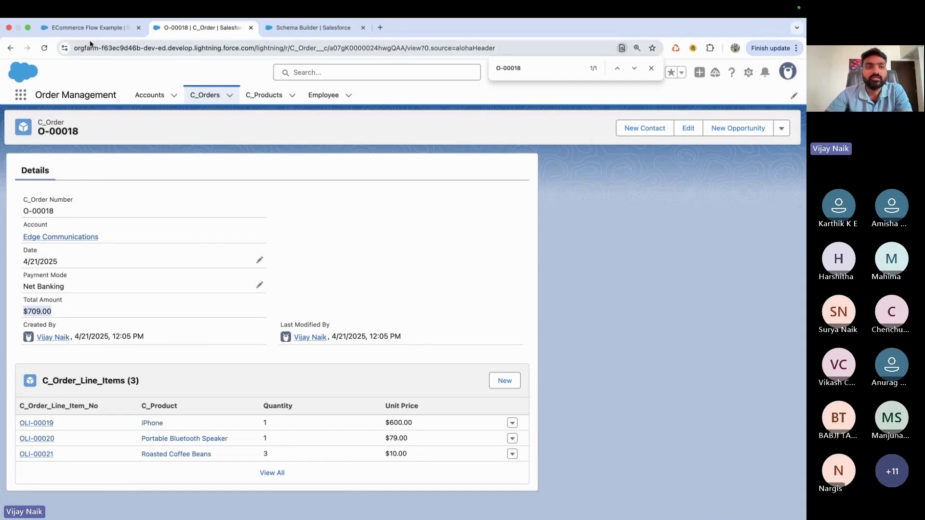
Return to the ECommerce Flow Example page and finish the flow.
click(87, 27)
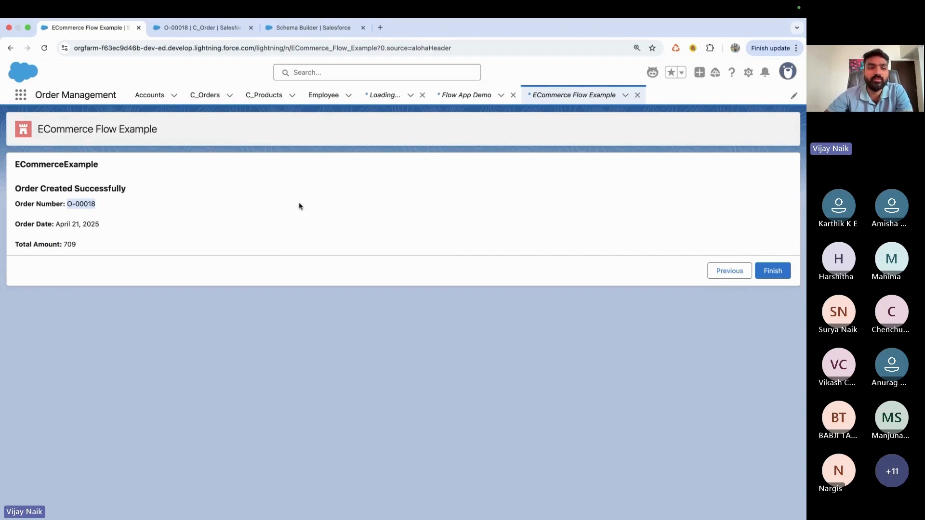
click(218, 217)
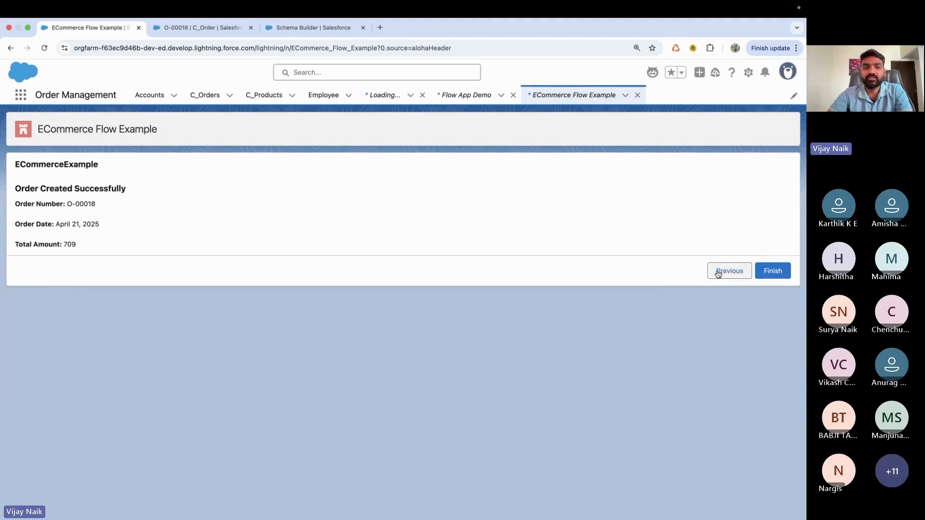
click(777, 271)
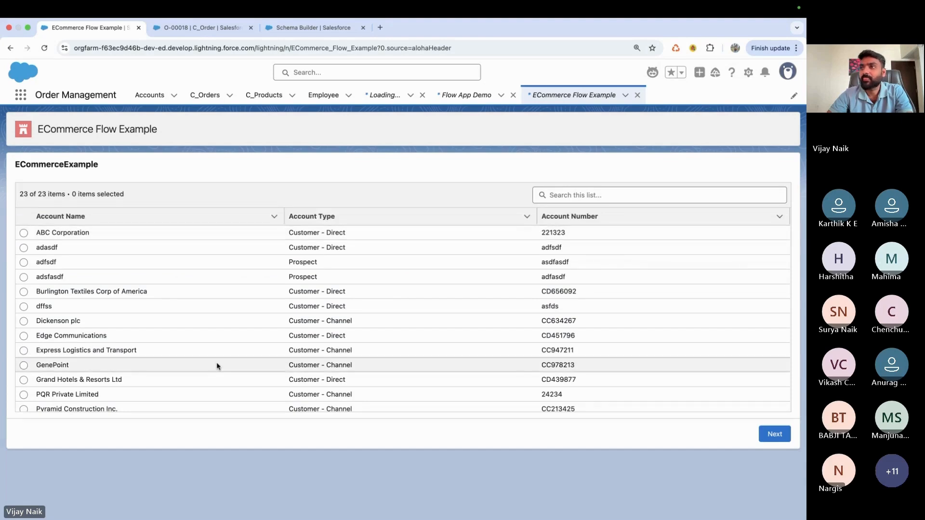
Switch to Schema Builder and move the C_Product object farther right on the canvas, away from C_Order.
click(295, 34)
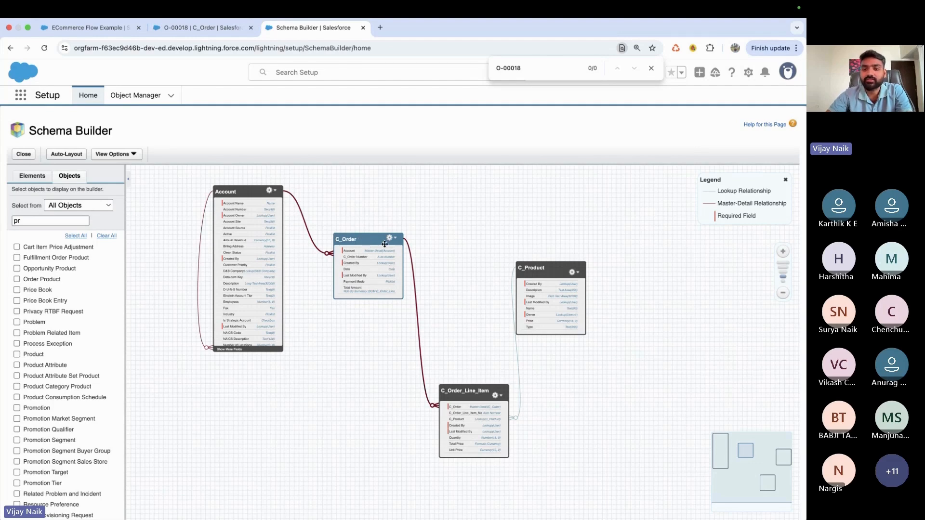
drag(541, 269, 579, 267)
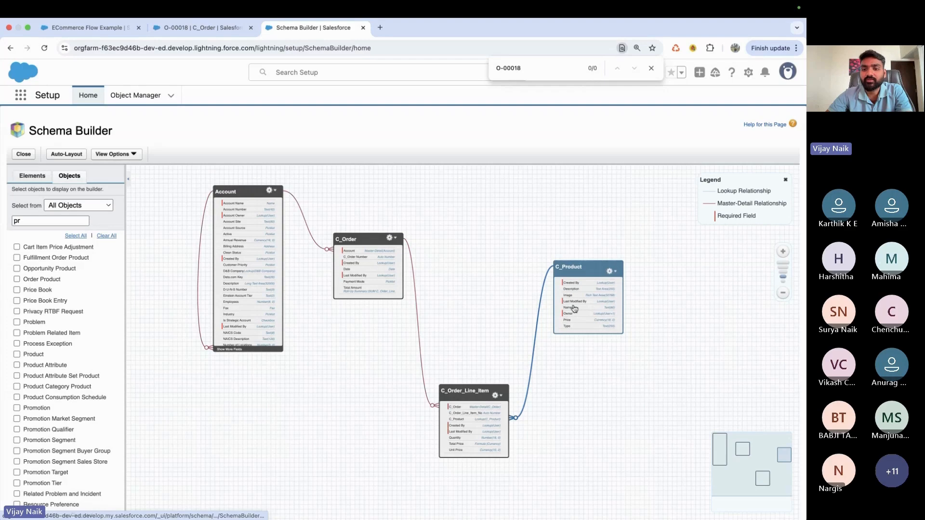
scroll(574, 309, up, 1)
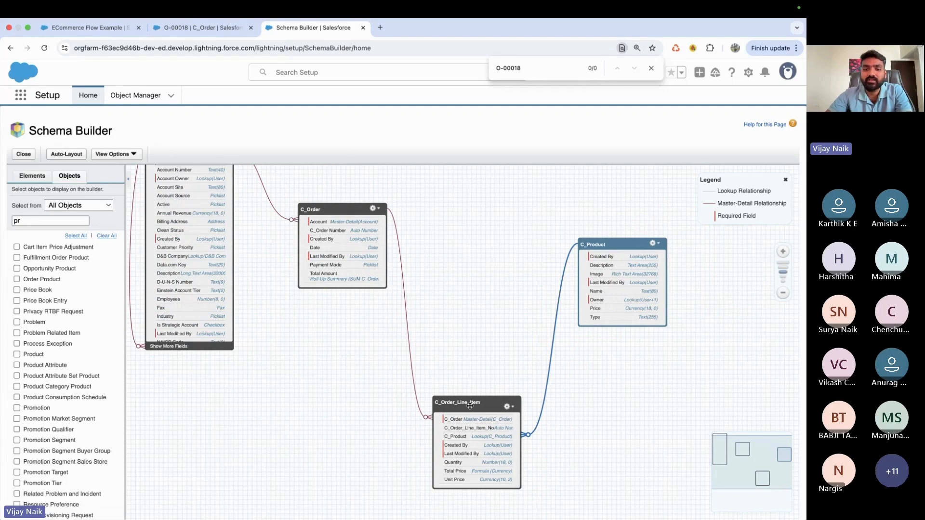
Examine how Account, C_Order, C_Order_Line_Item and C_Product are related in the Schema Builder diagram, including their fields.
drag(442, 313, 480, 334)
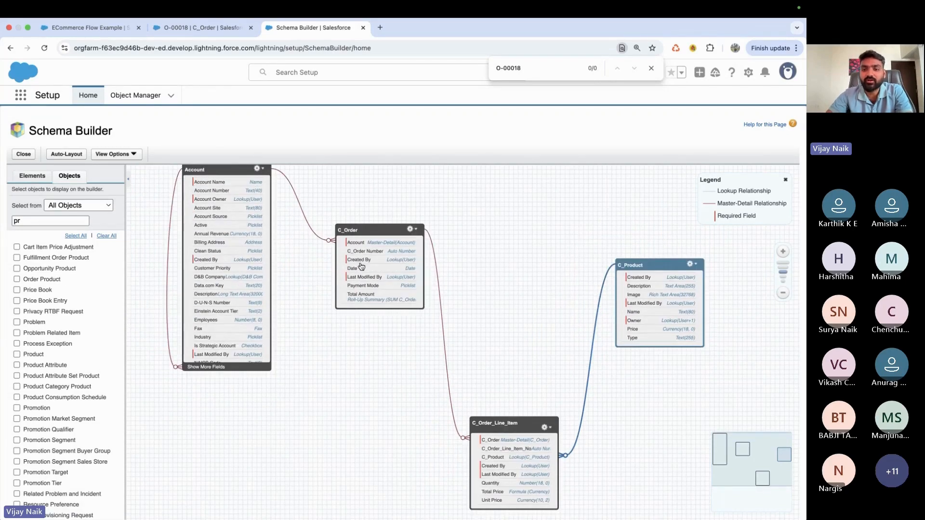
scroll(505, 427, down, 2)
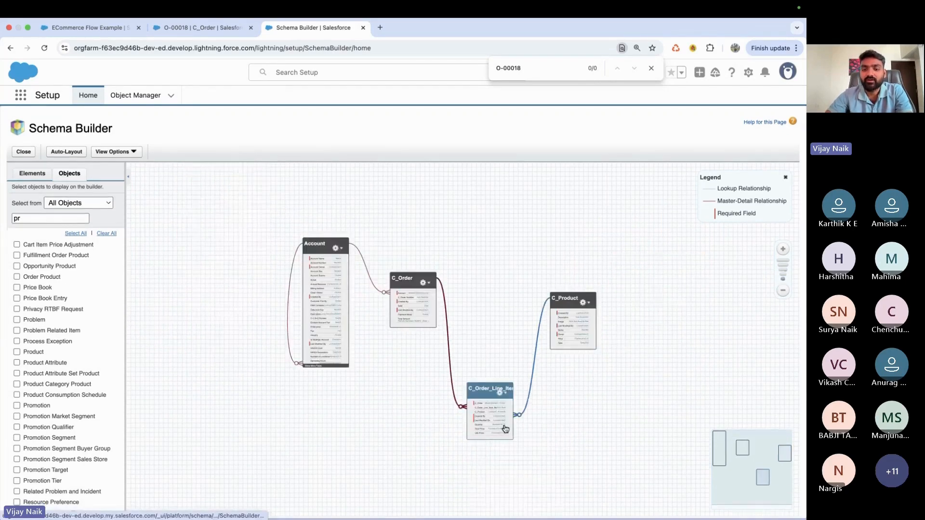
scroll(505, 428, up, 4)
drag(505, 427, 500, 310)
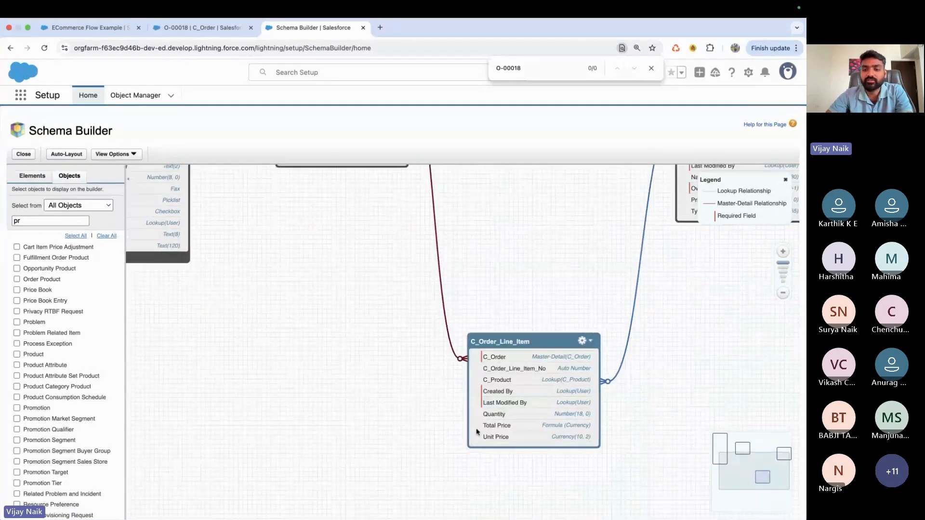
drag(487, 268, 515, 400)
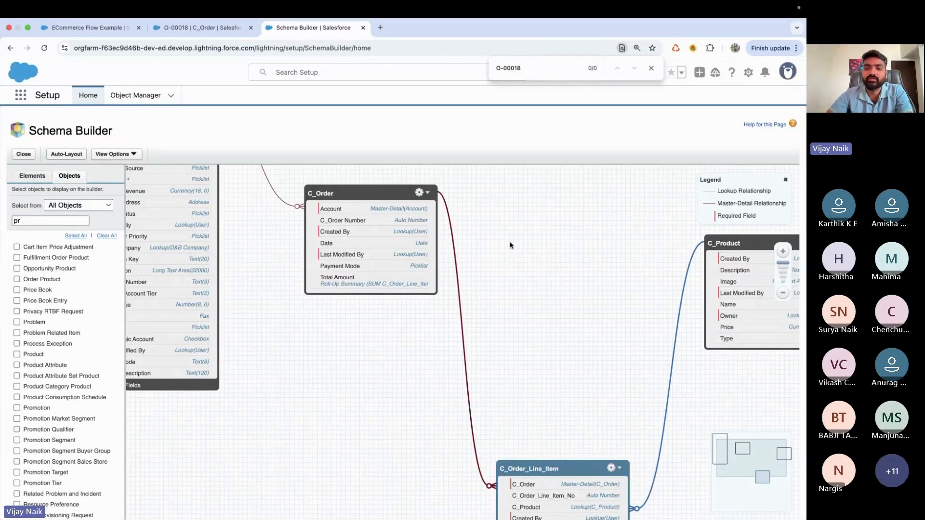
drag(510, 241, 513, 285)
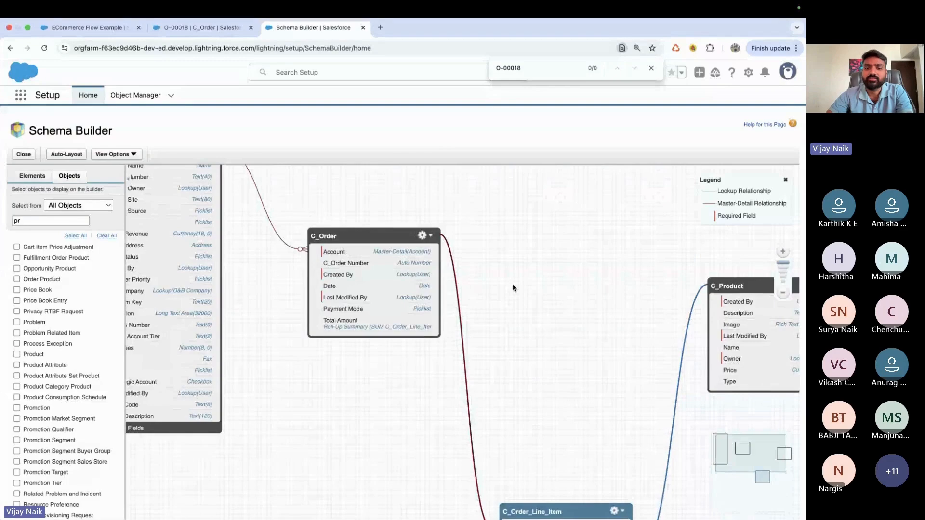
click(785, 291)
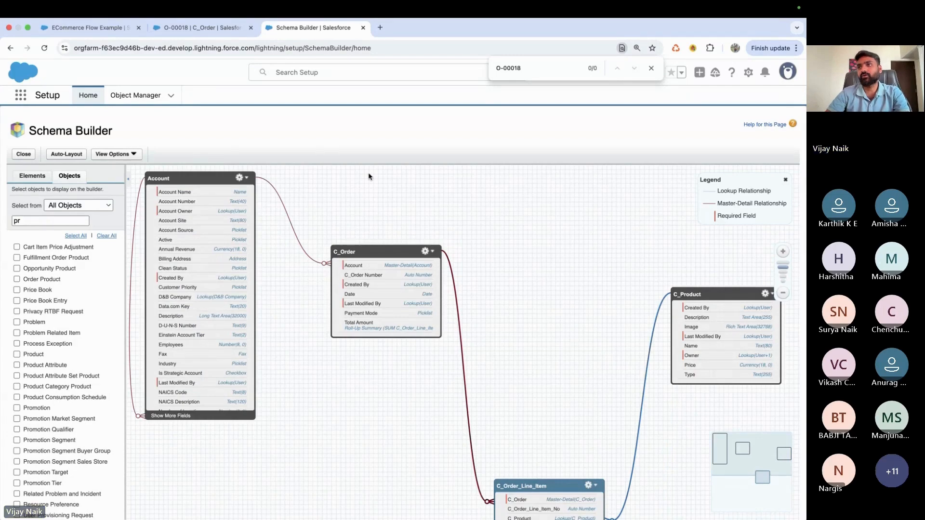
From the ECommerce Flow Example page, open Setup in a new browser tab and find the Flows page.
click(87, 27)
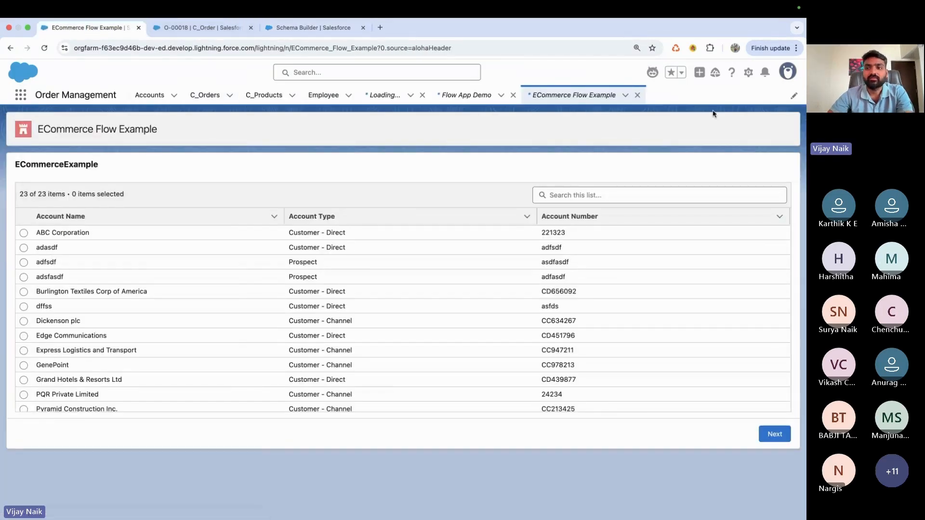
click(749, 72)
click(694, 113)
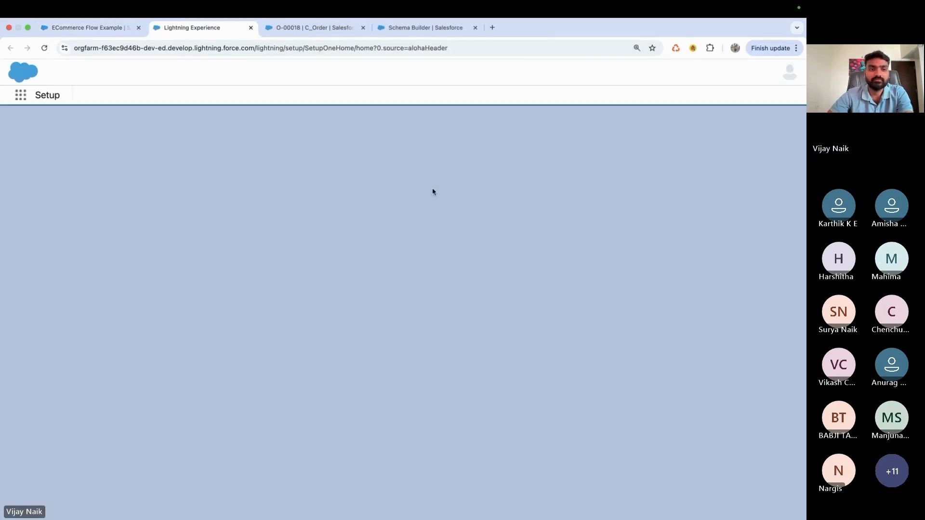
click(56, 123)
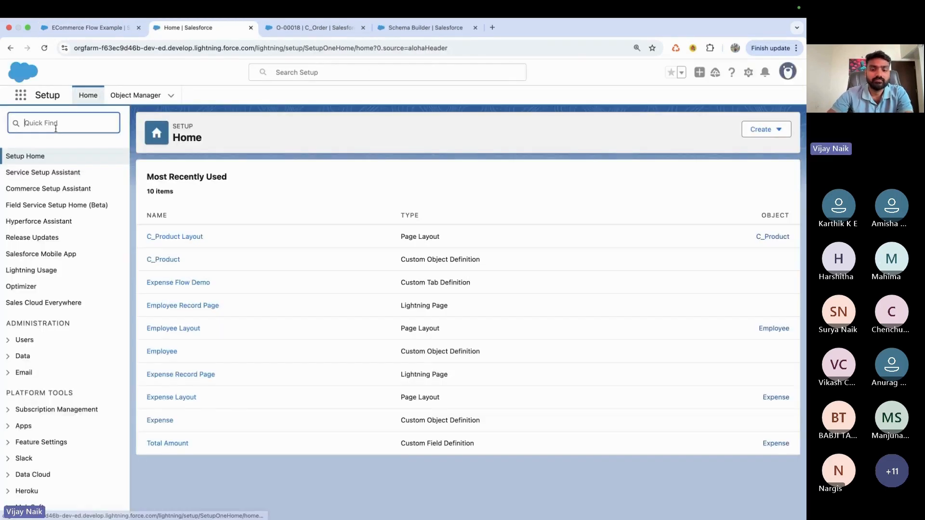
text(flows)
click(42, 177)
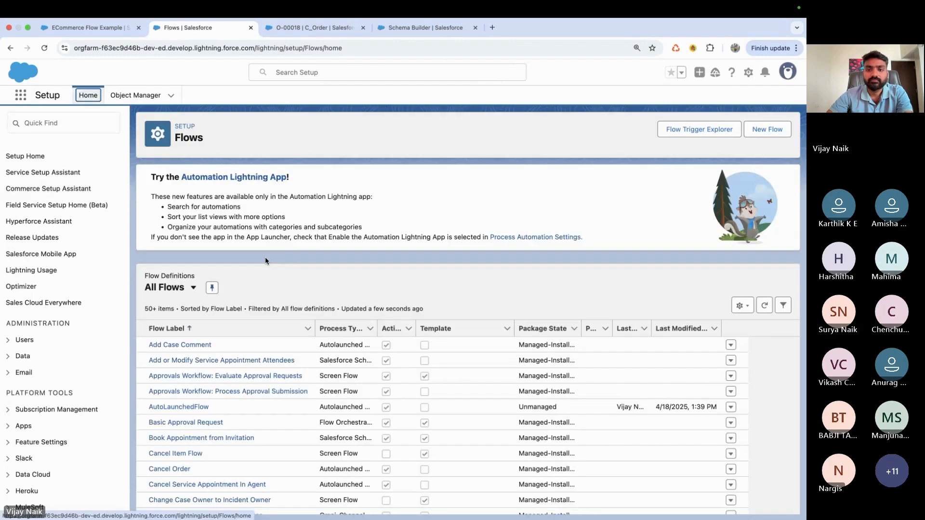
Create a new flow from scratch with the Screen Flow type.
click(767, 136)
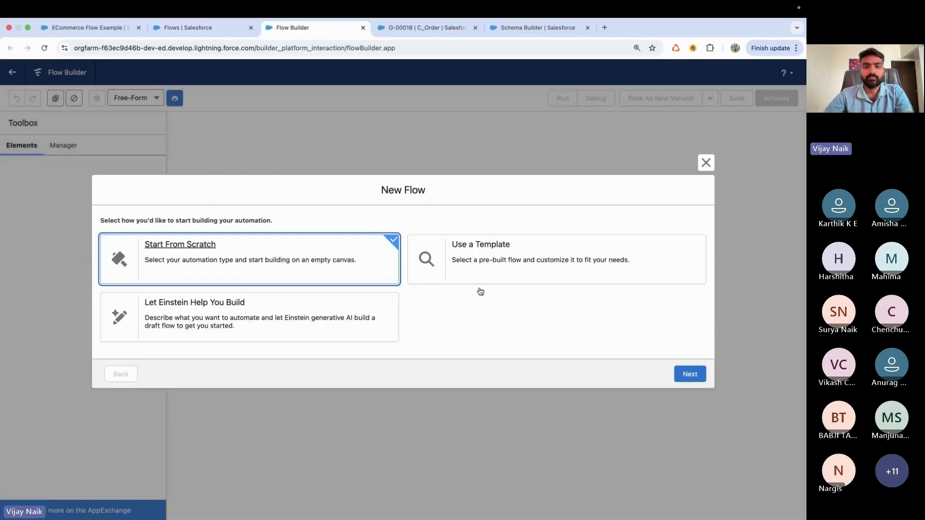
click(692, 378)
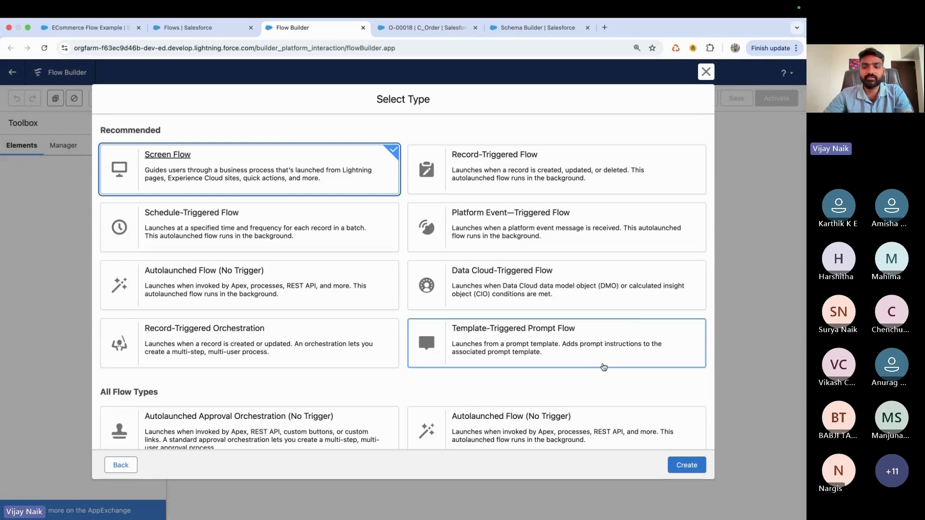
click(685, 465)
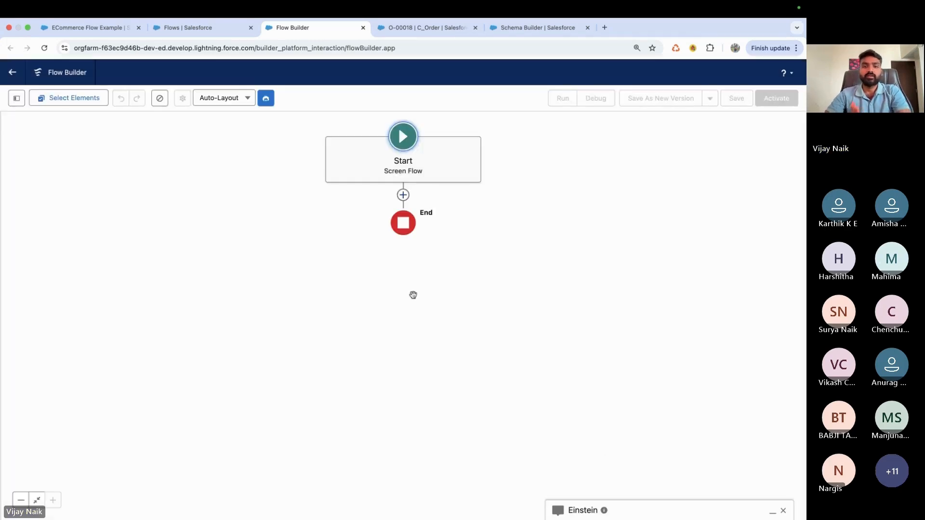
Review the account list on the ECommerce Flow Example page, close the Flows setup tab and return to Flow Builder.
click(108, 28)
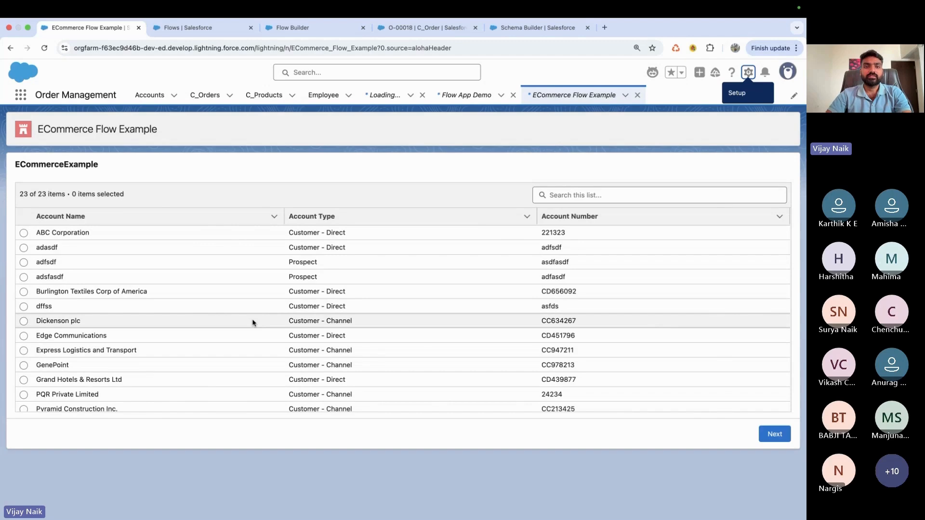
click(188, 27)
click(250, 27)
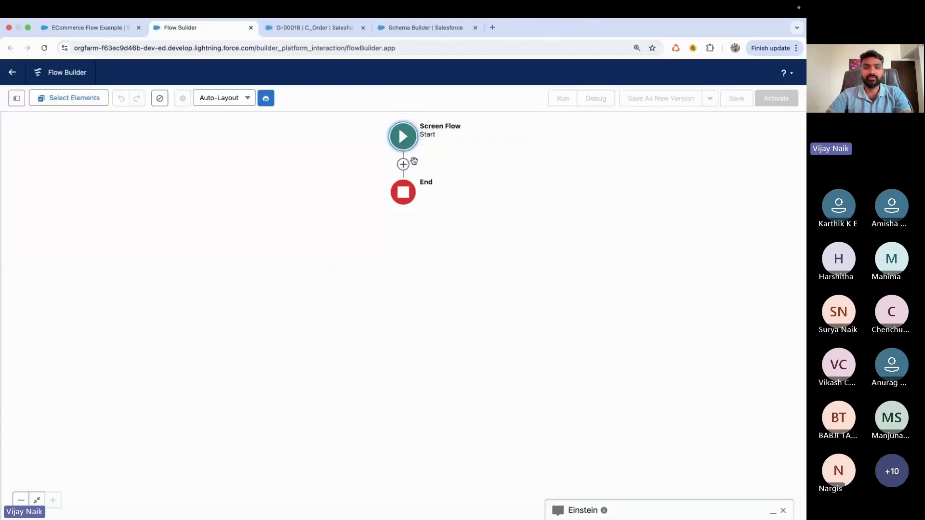
Add a Get Records element after Start and label it GetListOfAccounts.
click(404, 164)
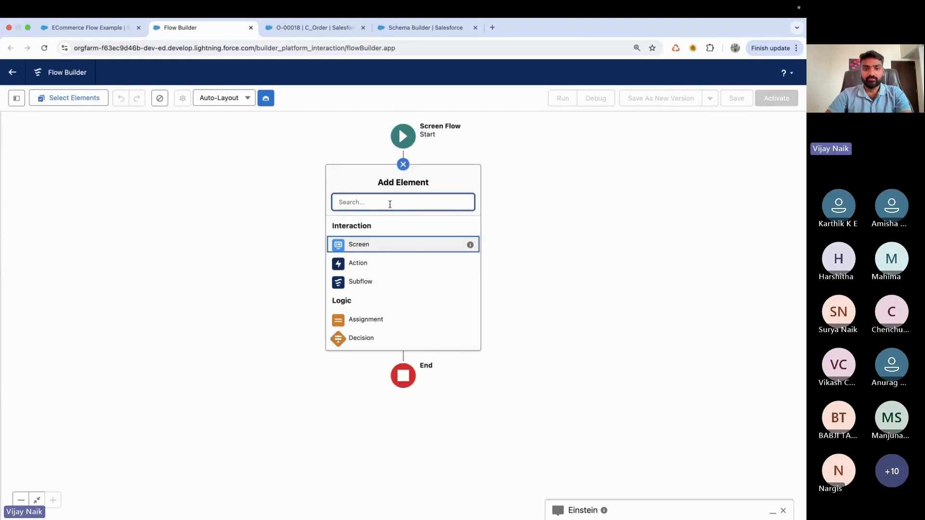
text(get)
click(374, 225)
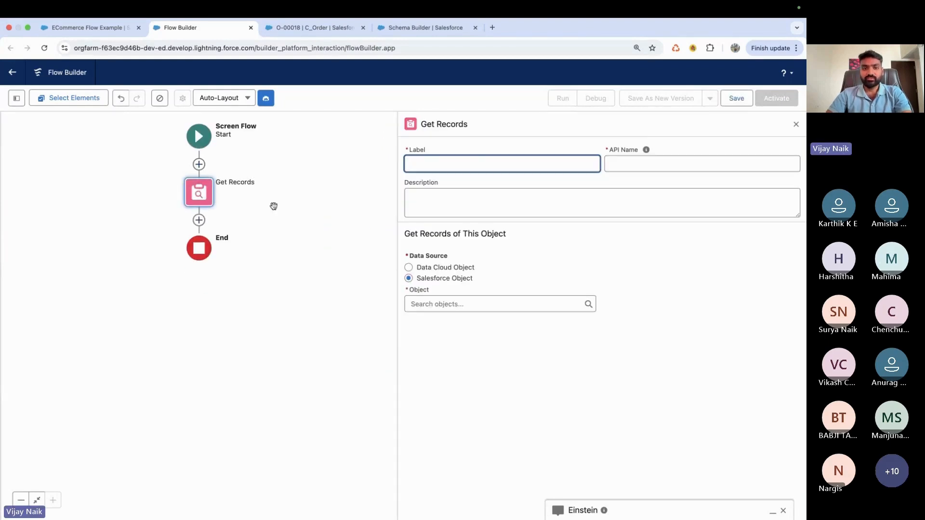
text(GetListOf)
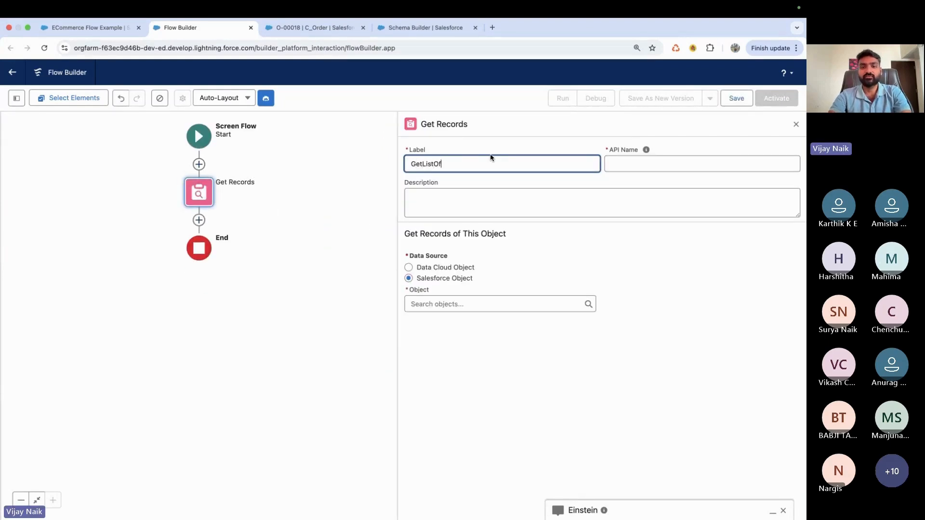
text(Accounts)
click(549, 207)
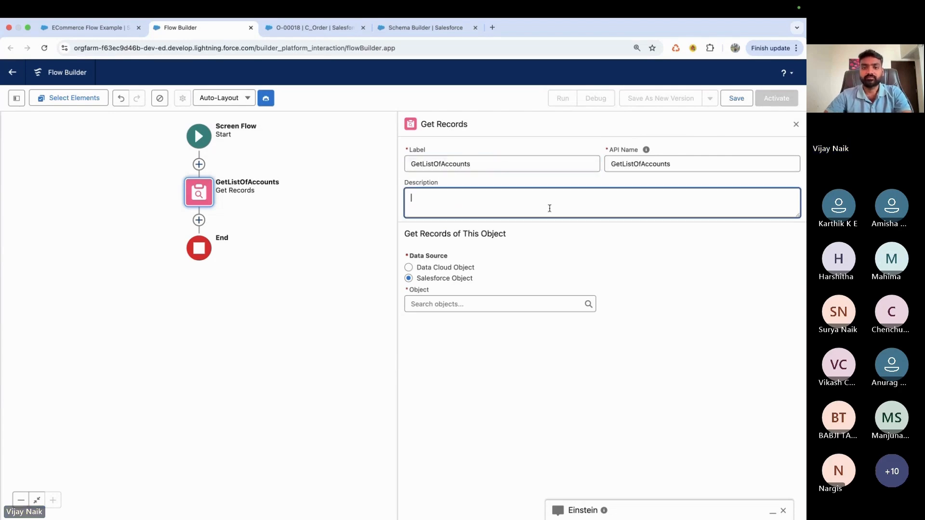
Set the Get Records object to Account and the condition requirements to None—Get All Account Records.
click(426, 314)
click(426, 310)
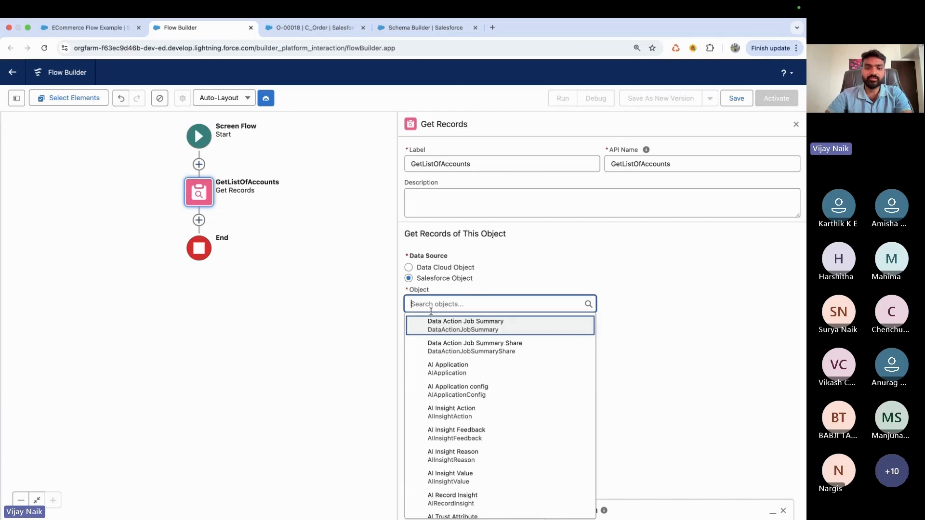
text(acc)
click(453, 345)
scroll(434, 367, down, 1)
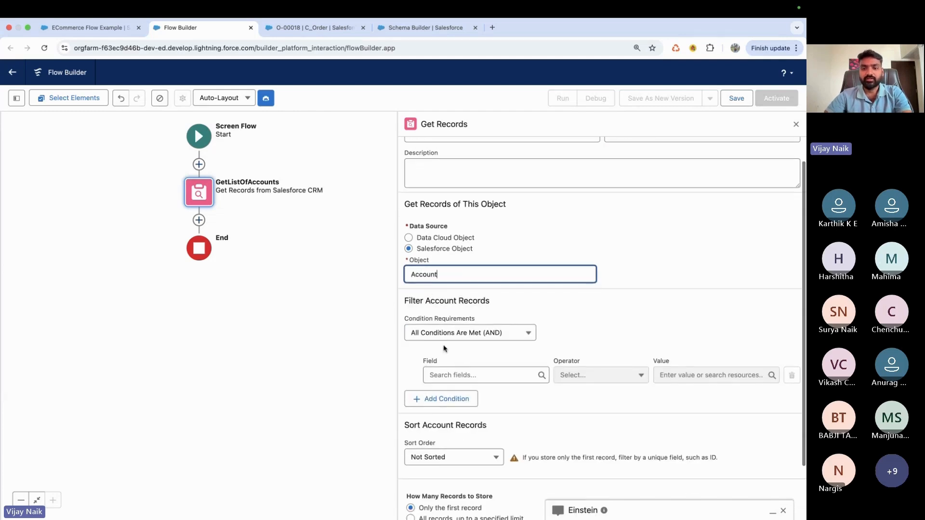
click(444, 339)
click(443, 347)
scroll(500, 399, down, 1)
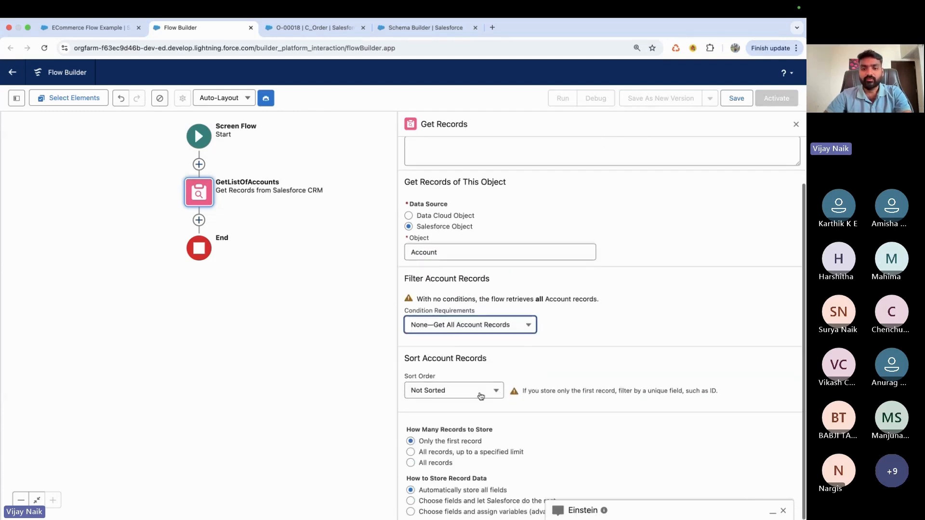
Sort the account records in ascending order by Name and store all records.
click(480, 391)
click(440, 333)
click(525, 394)
text(Name)
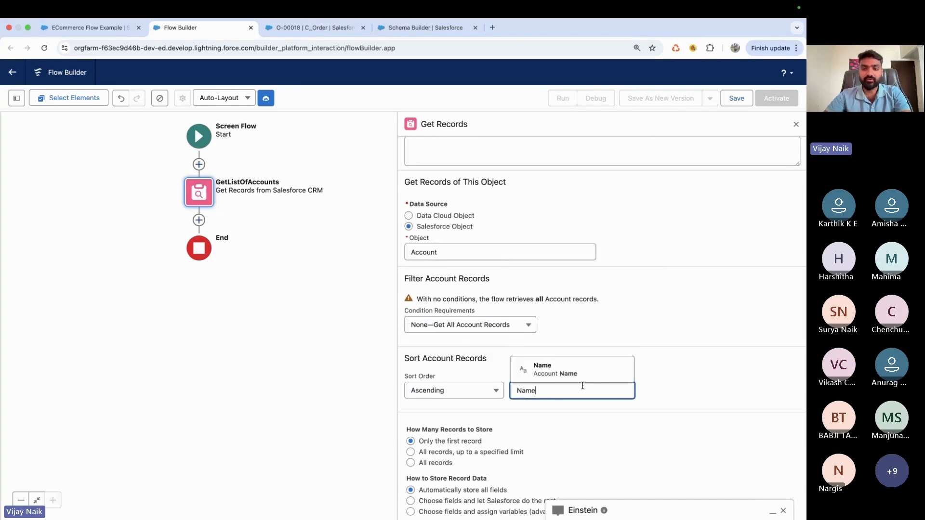
key(Return)
click(414, 465)
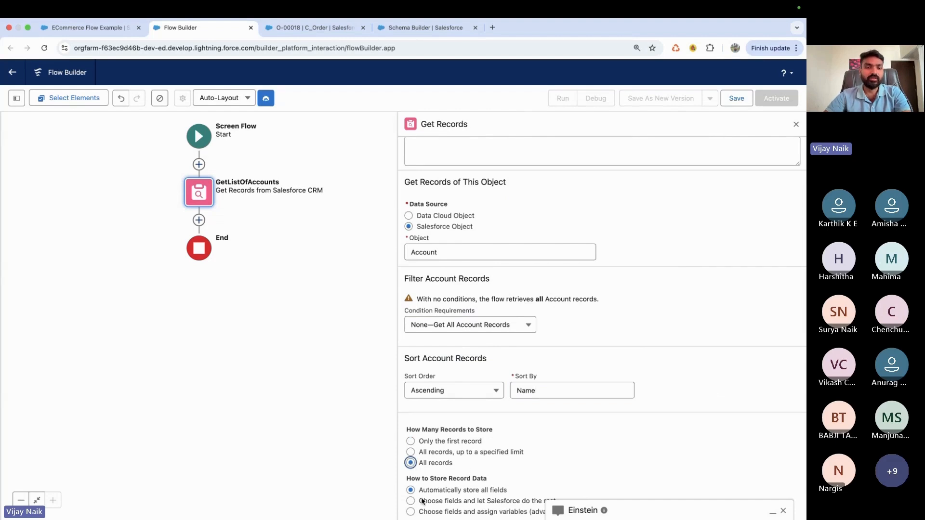
Add a Screen element after GetListOfAccounts and label it AccountsListScreen.
click(95, 29)
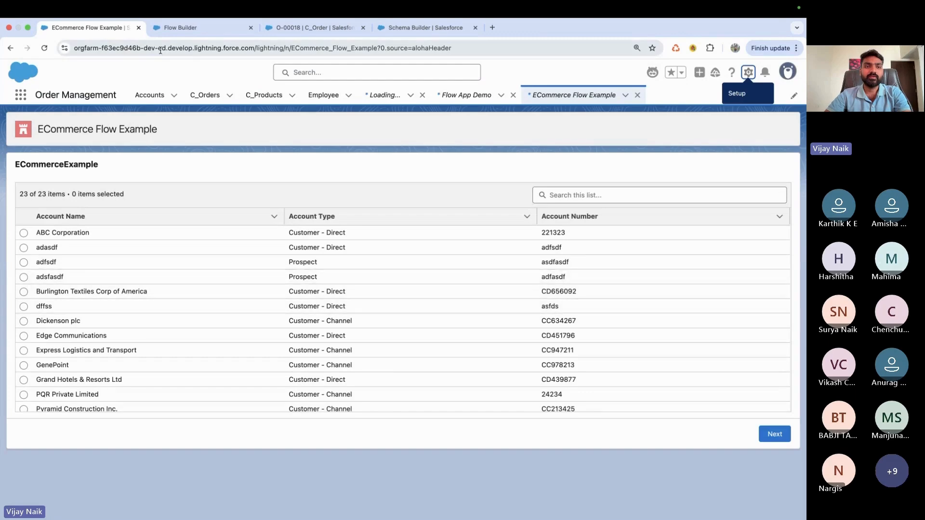
click(180, 28)
click(199, 220)
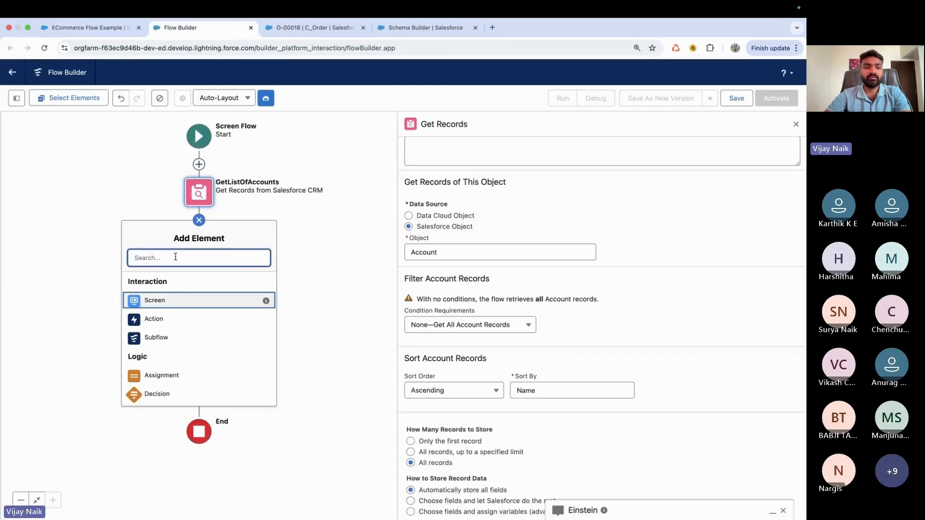
text(scr)
click(157, 281)
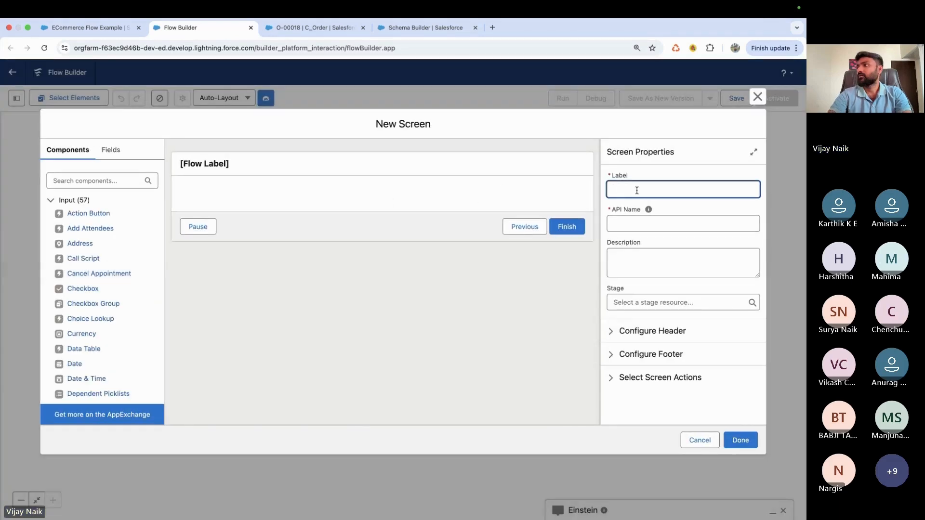
text(Accoun)
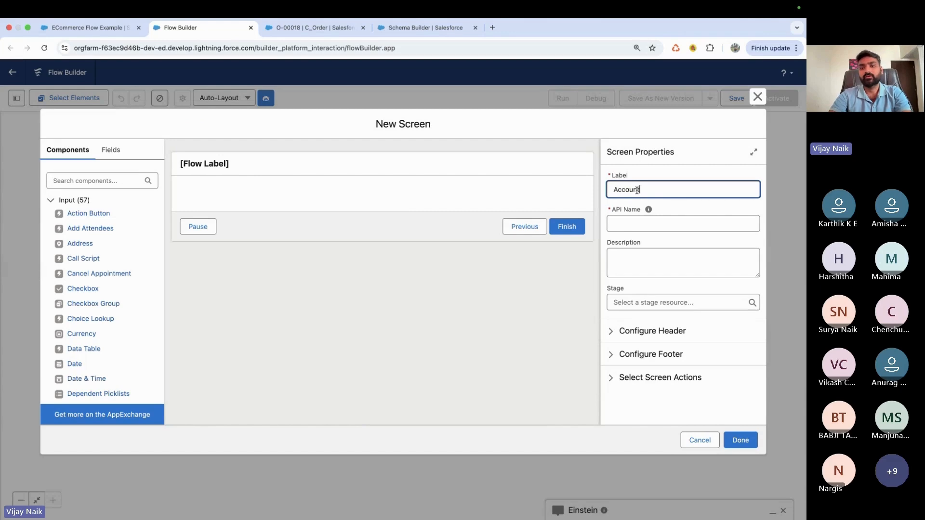
text(tsLi)
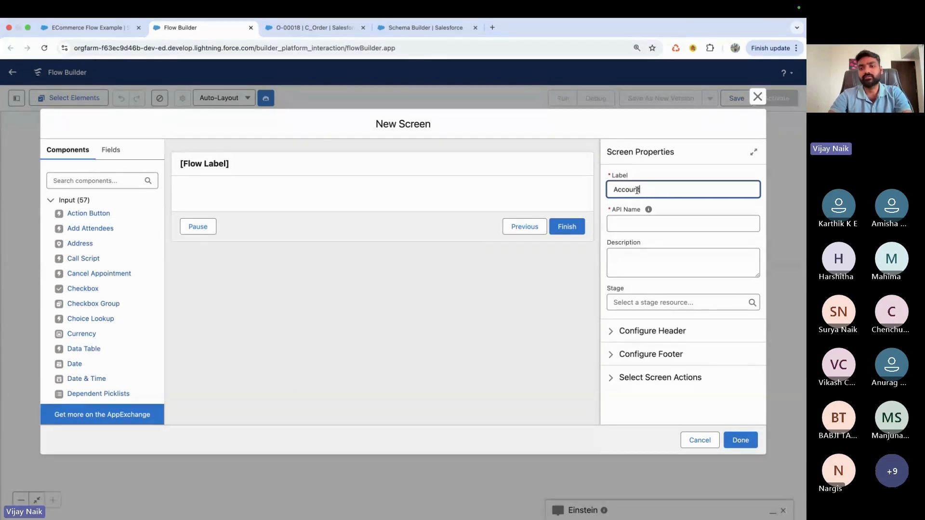
text(stScreen)
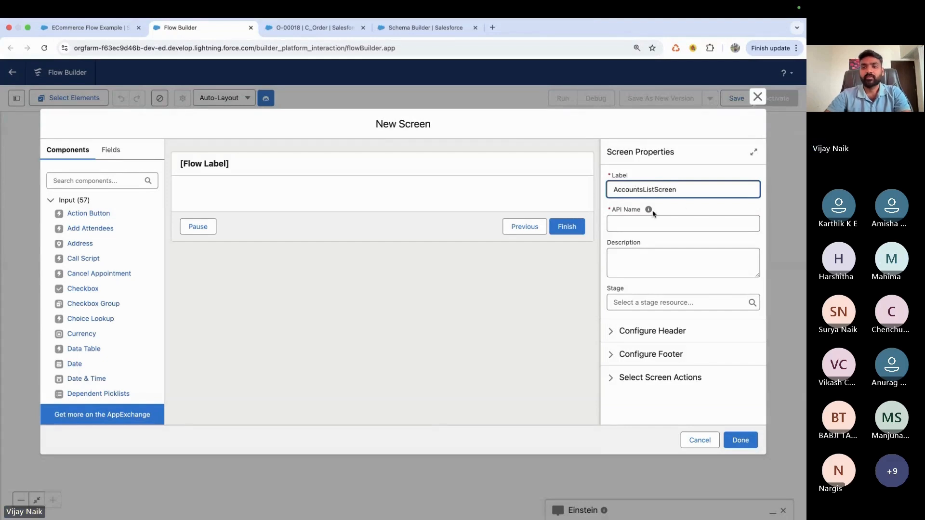
click(660, 287)
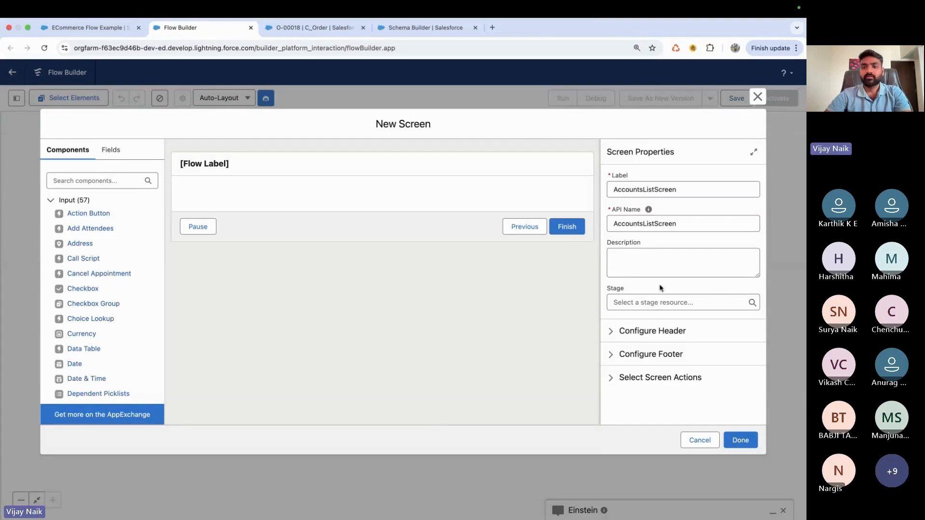
Expand the header and footer configuration of AccountsListScreen and review the available display and navigation options.
click(611, 330)
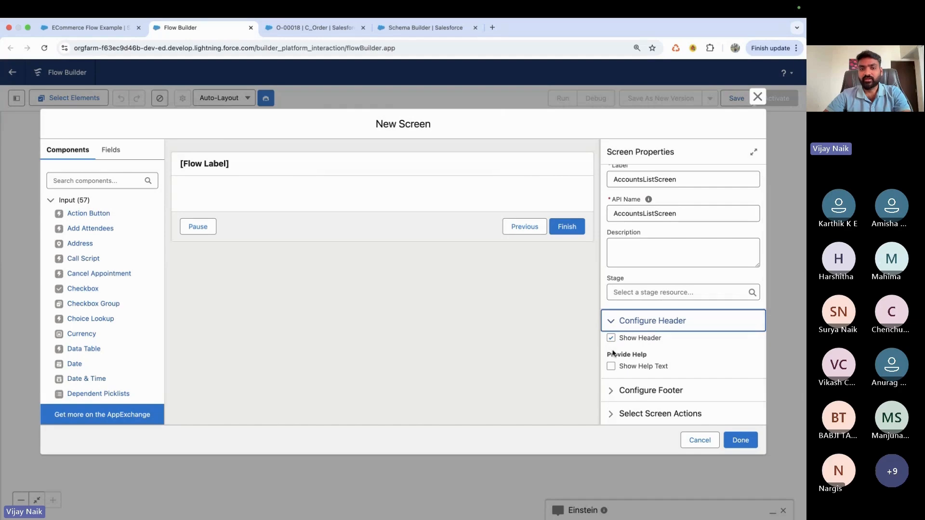
click(618, 395)
scroll(626, 392, down, 8)
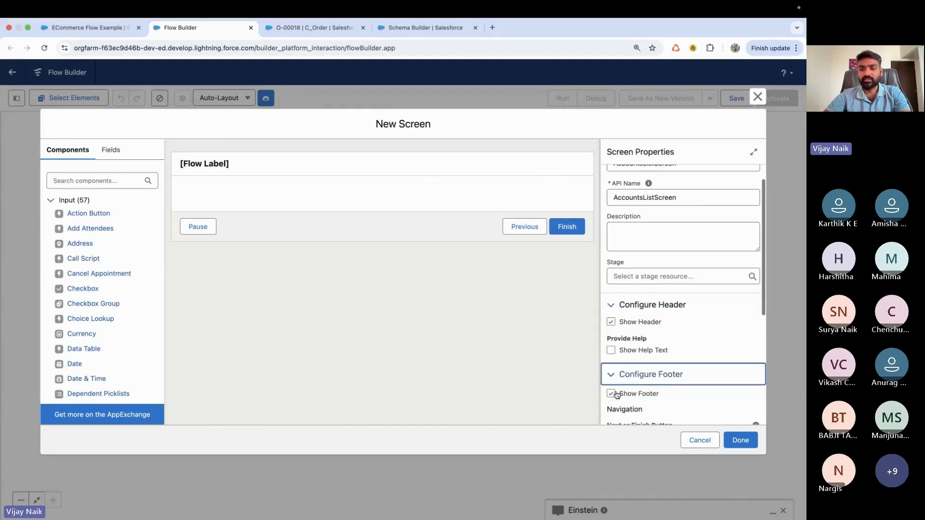
click(616, 414)
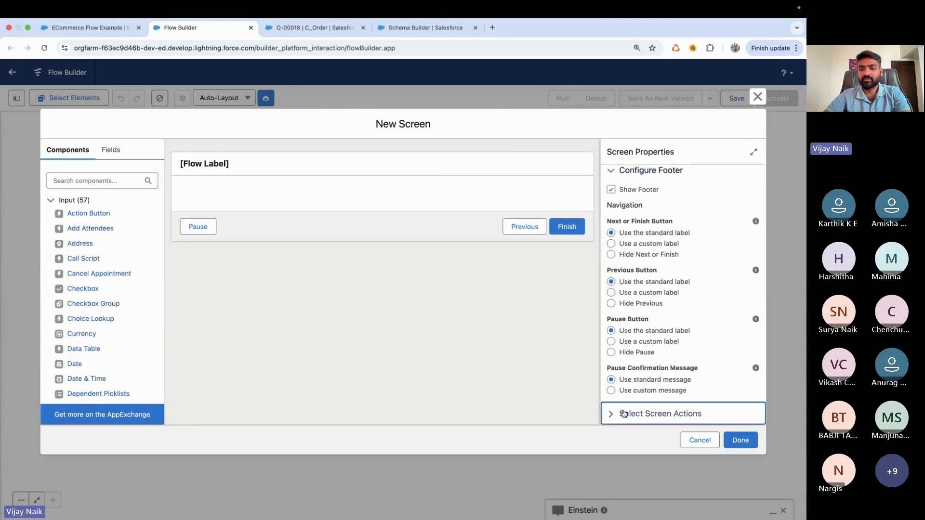
scroll(626, 304, up, 1)
scroll(626, 303, up, 10)
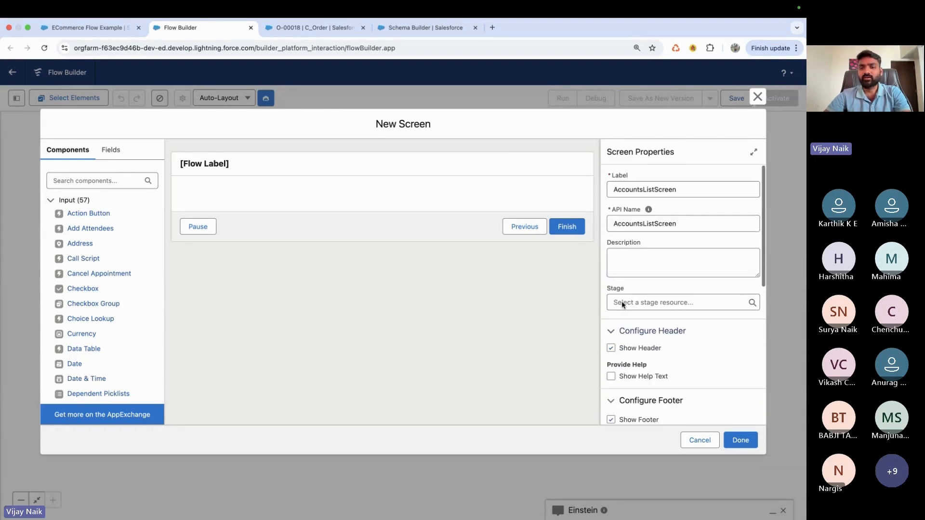
Search the screen components for "data" and add a Data Table component to AccountsListScreen.
click(67, 177)
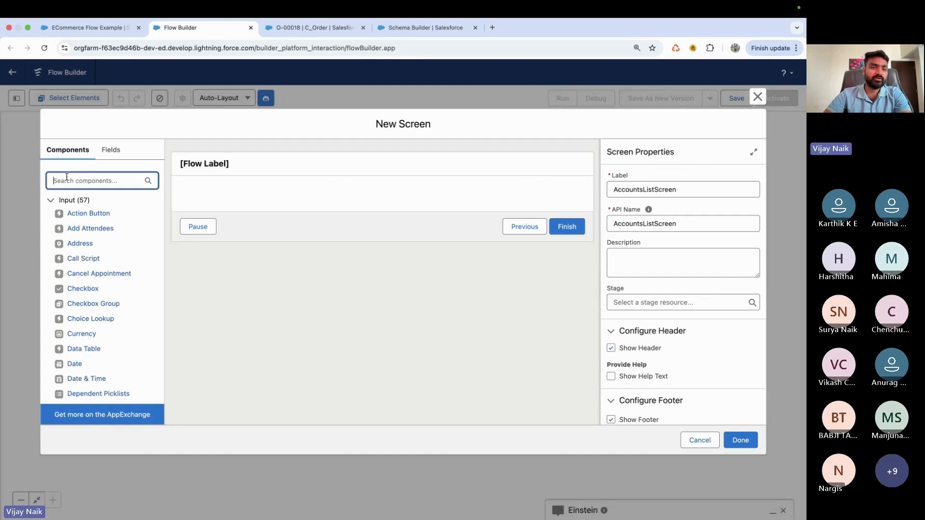
text(data)
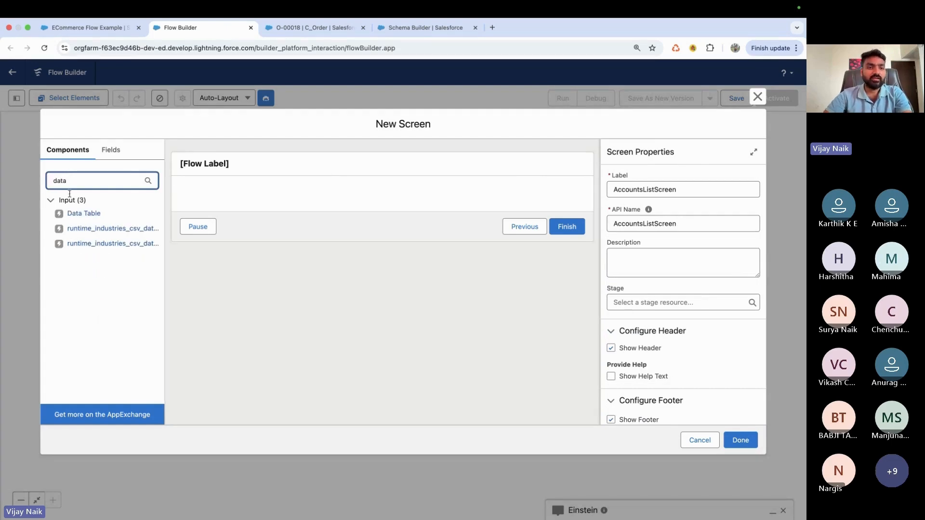
click(88, 32)
click(182, 28)
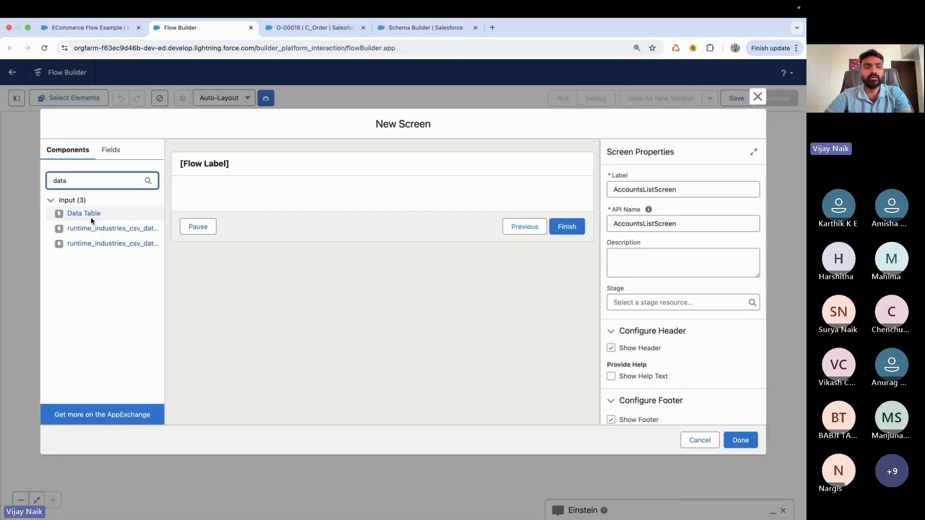
drag(92, 220, 250, 194)
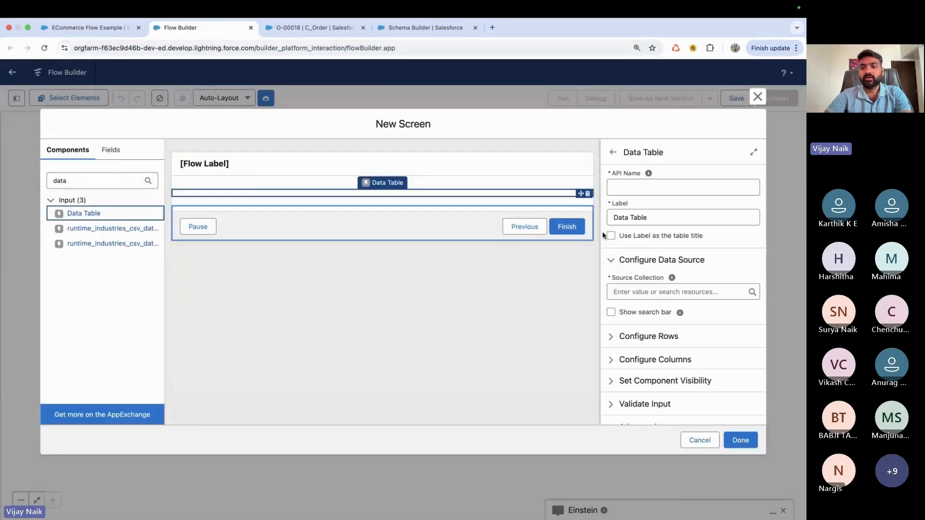
Set the data table's source collection to Accounts from GetListOfAccounts and its API name to AccountsList.
click(635, 294)
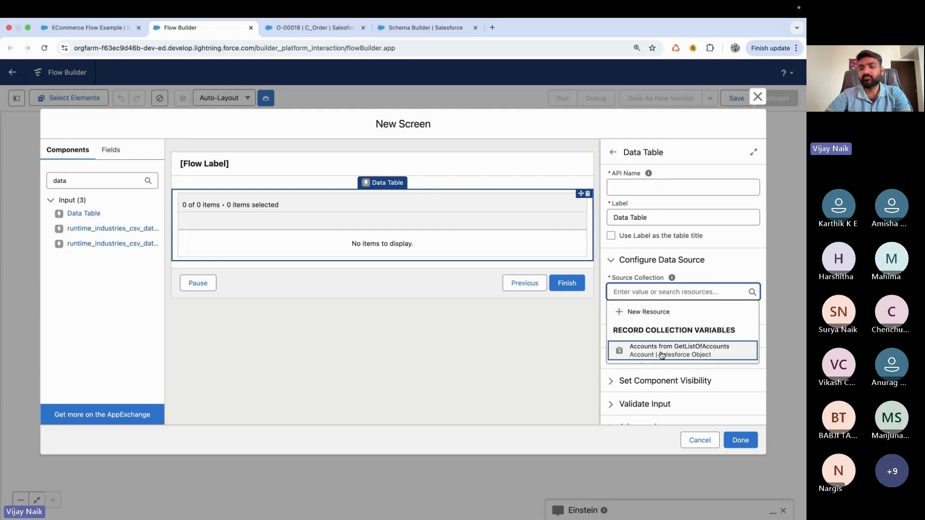
click(725, 354)
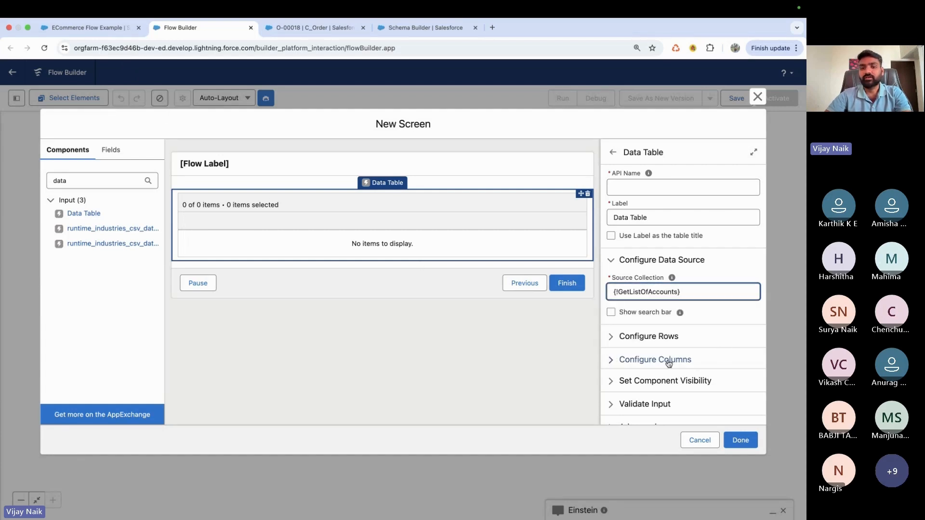
click(636, 188)
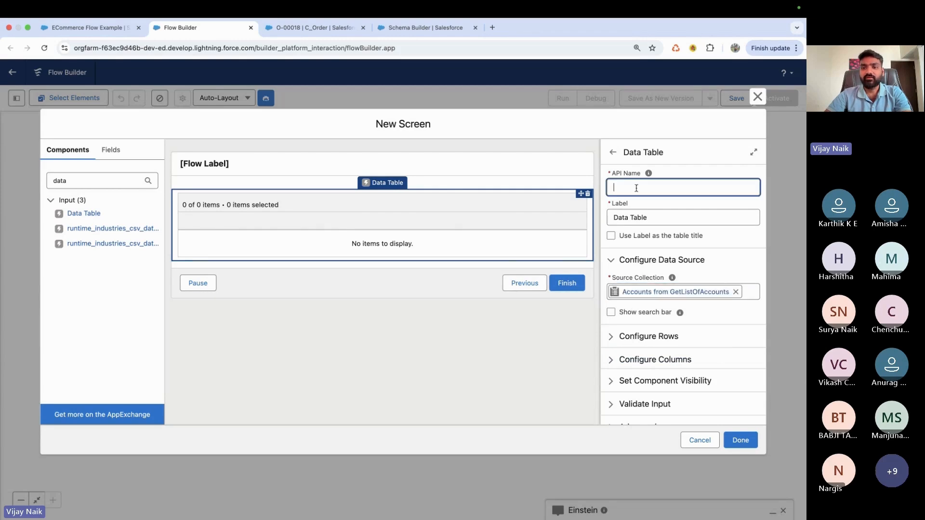
text(A)
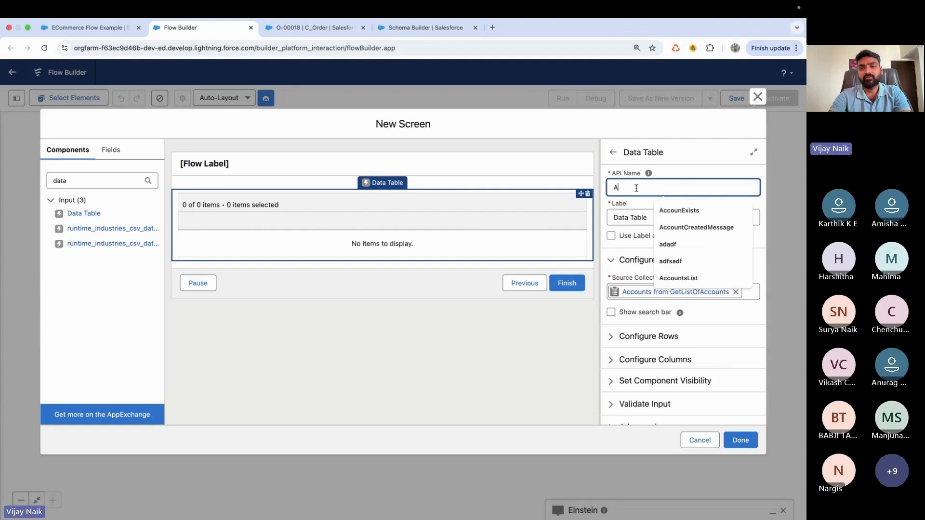
text(ccountsList)
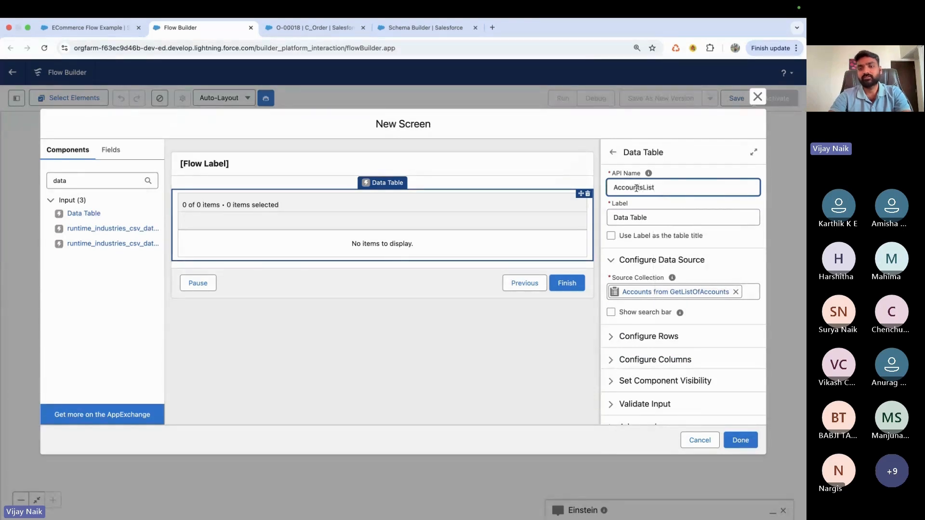
click(646, 204)
Expand the data table's row configuration and check how row selection works in the finished ECommerce flow's account list.
scroll(649, 317, down, 1)
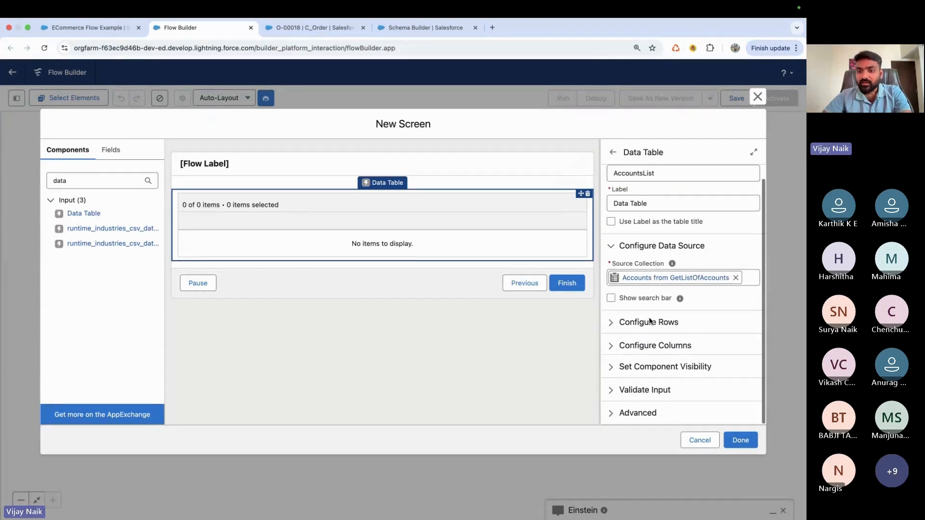
click(610, 328)
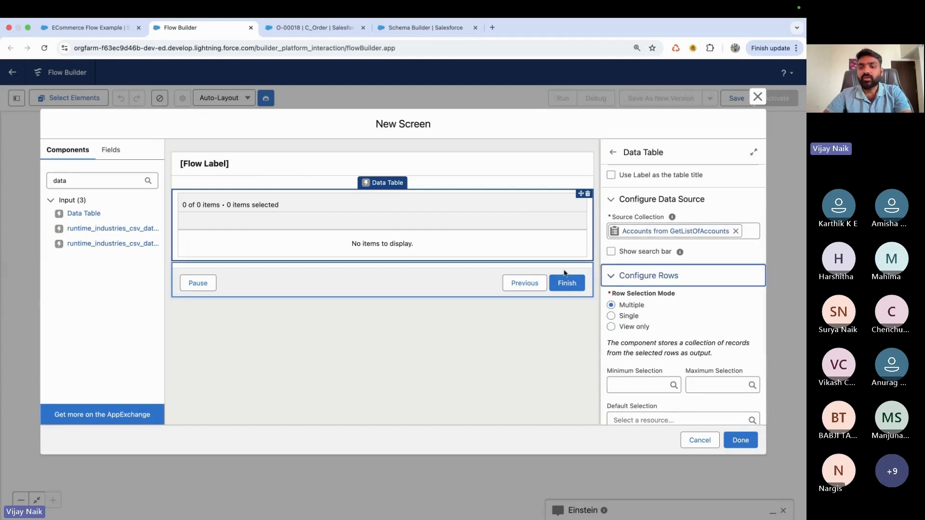
click(87, 28)
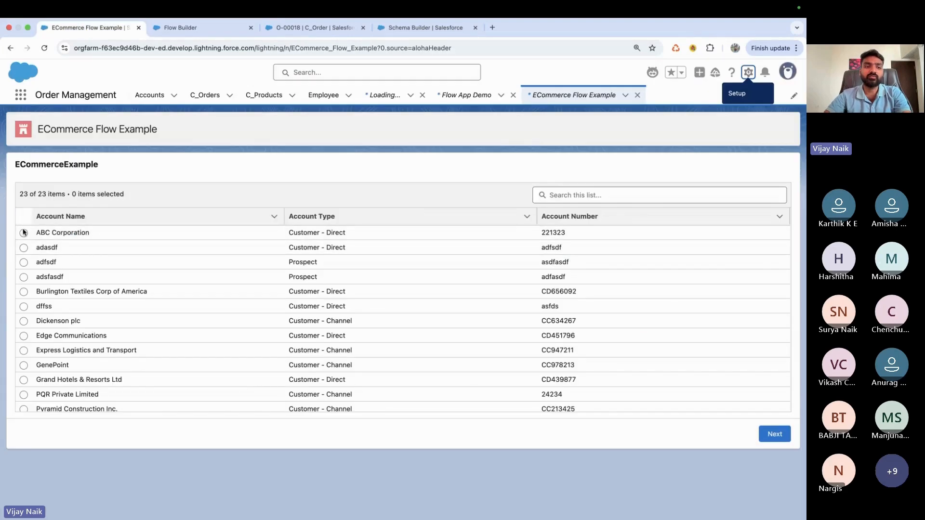
click(24, 277)
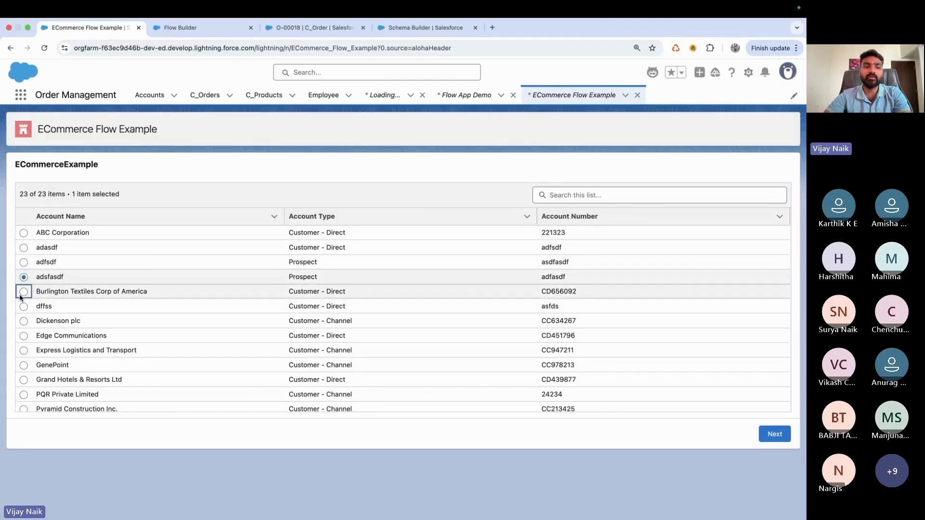
click(24, 292)
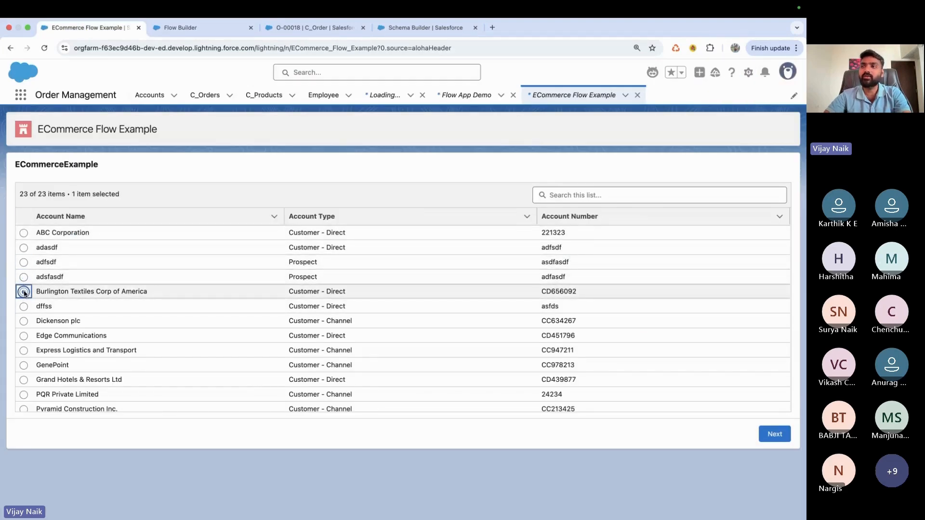
click(212, 29)
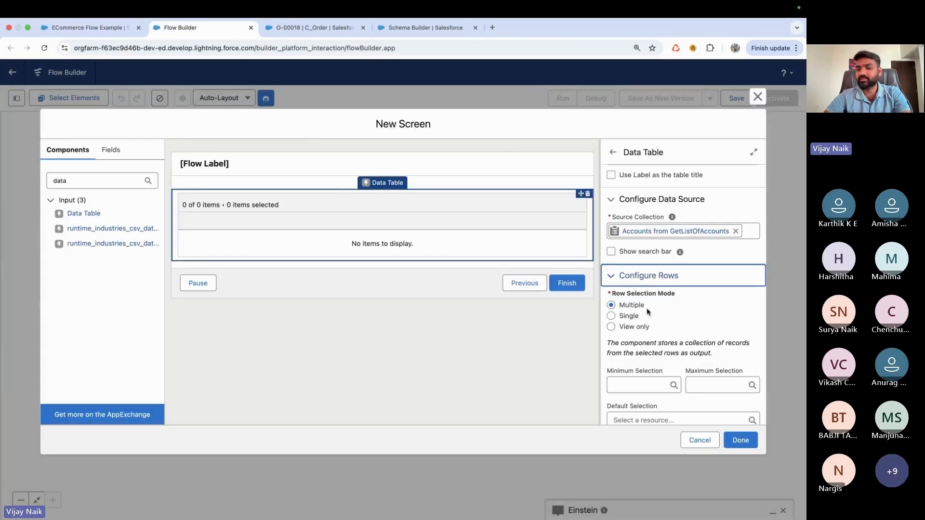
Try the View only row selection mode and compare it with selecting different accounts in the finished flow.
click(611, 327)
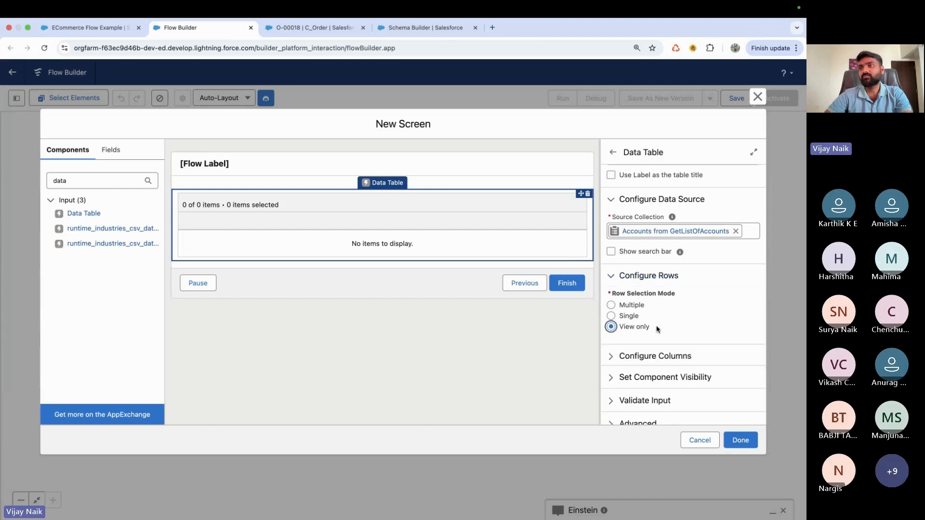
click(87, 27)
click(24, 262)
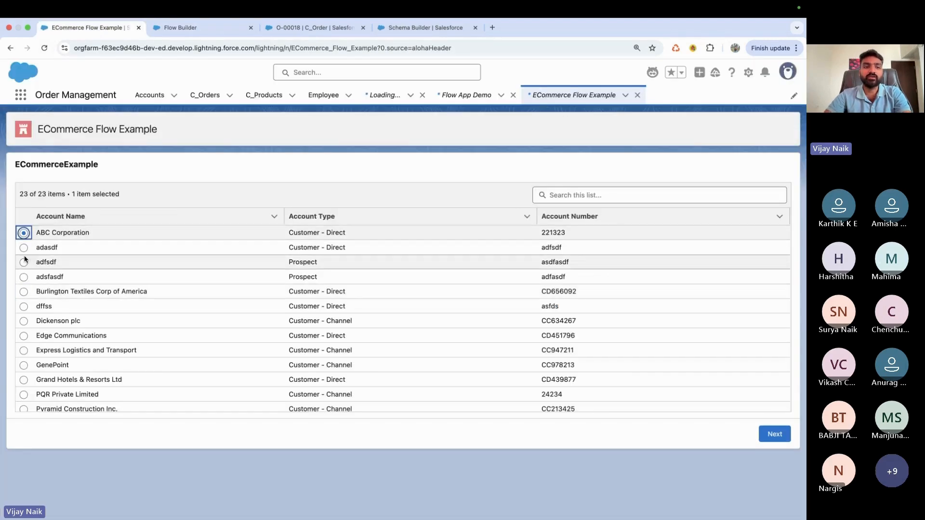
click(24, 263)
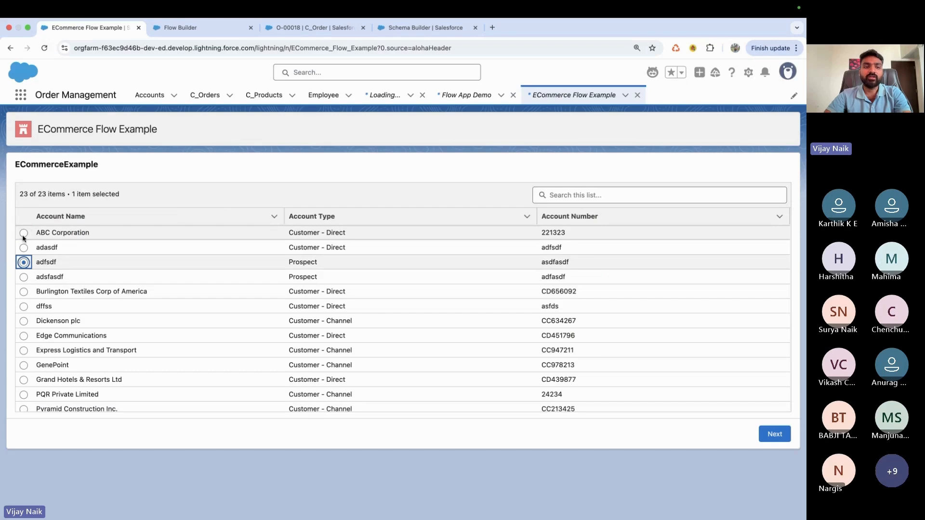
click(23, 236)
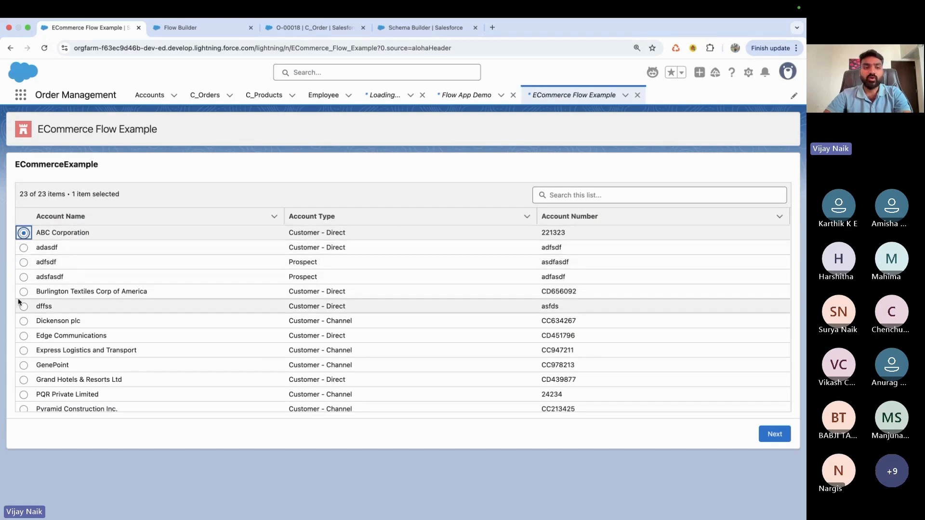
click(191, 33)
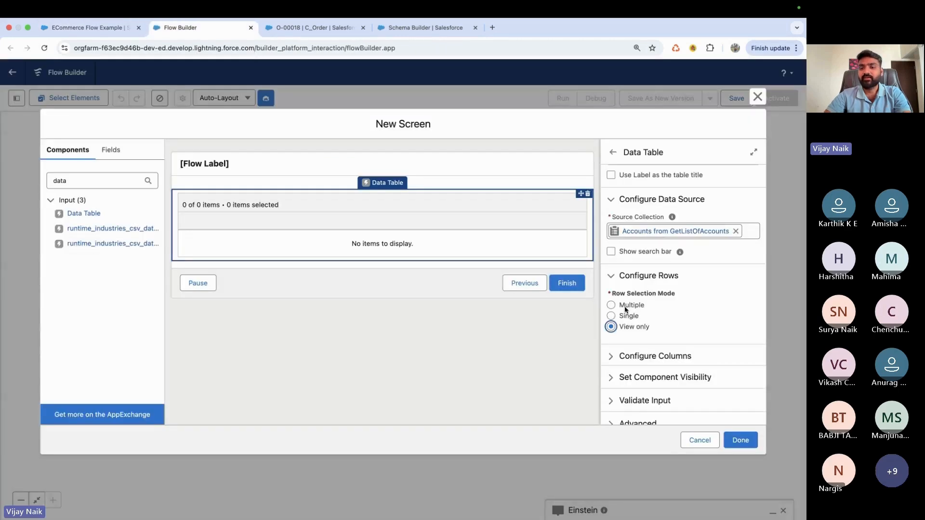
Set the data table's row selection mode to Single and require the user to make a selection.
click(627, 317)
scroll(622, 320, down, 2)
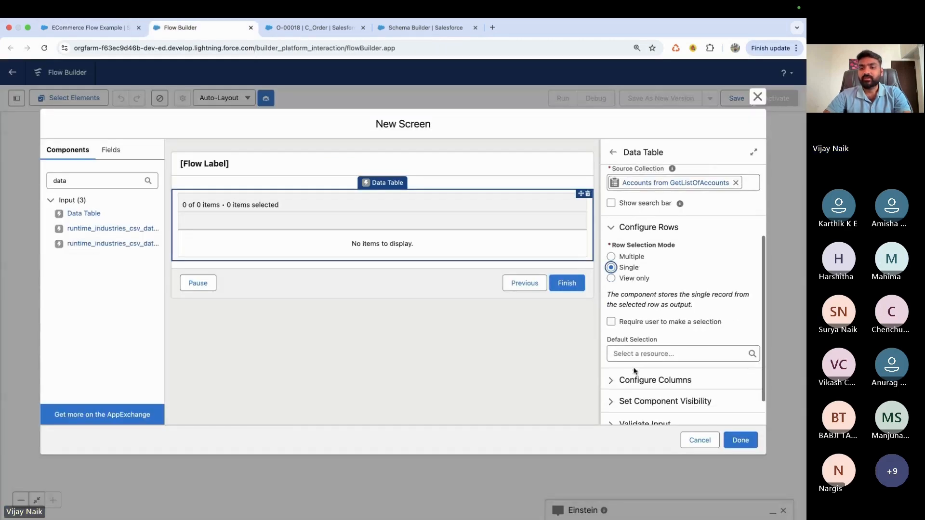
click(611, 323)
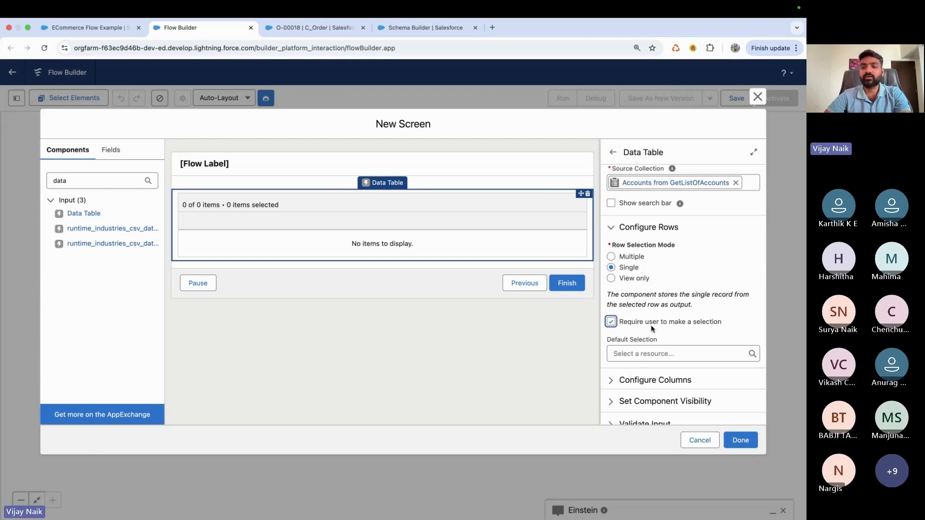
Configure the data table's first column with the account's Name field as its source.
scroll(621, 323, down, 2)
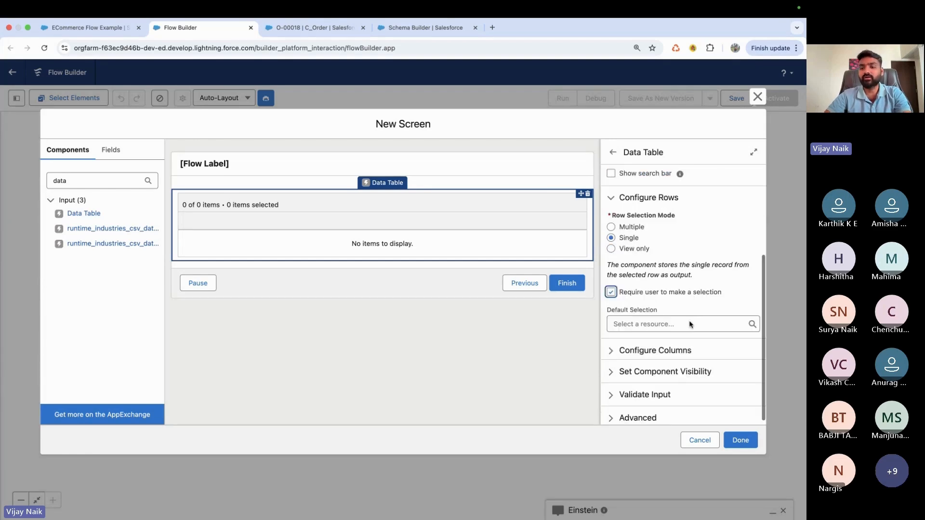
click(613, 347)
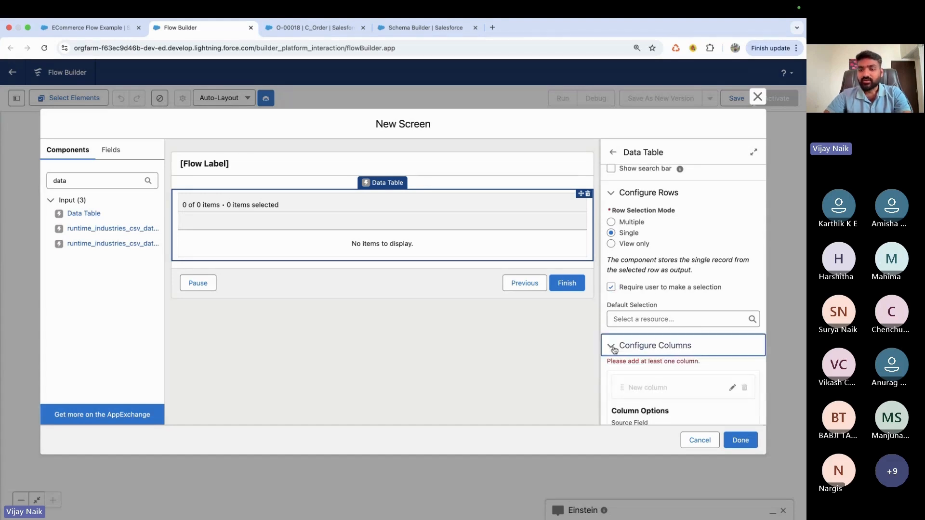
scroll(635, 362, down, 4)
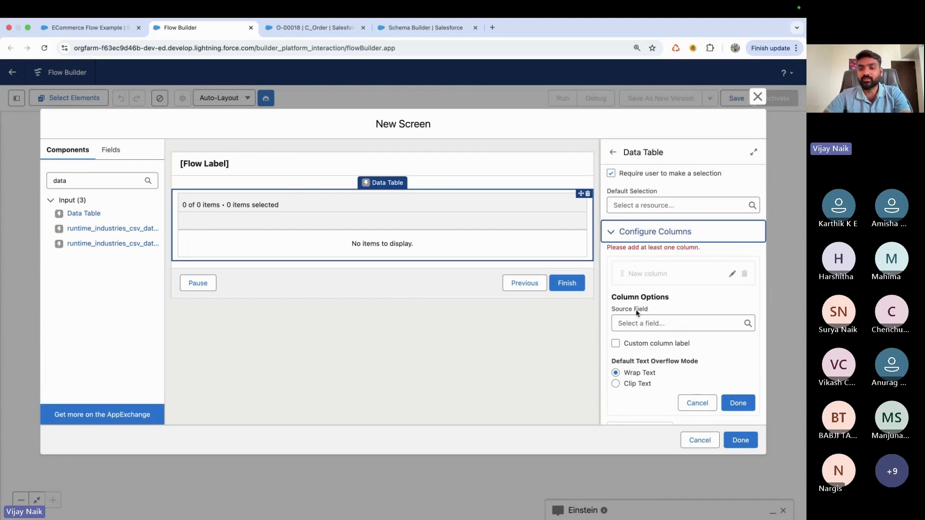
click(639, 326)
text(name)
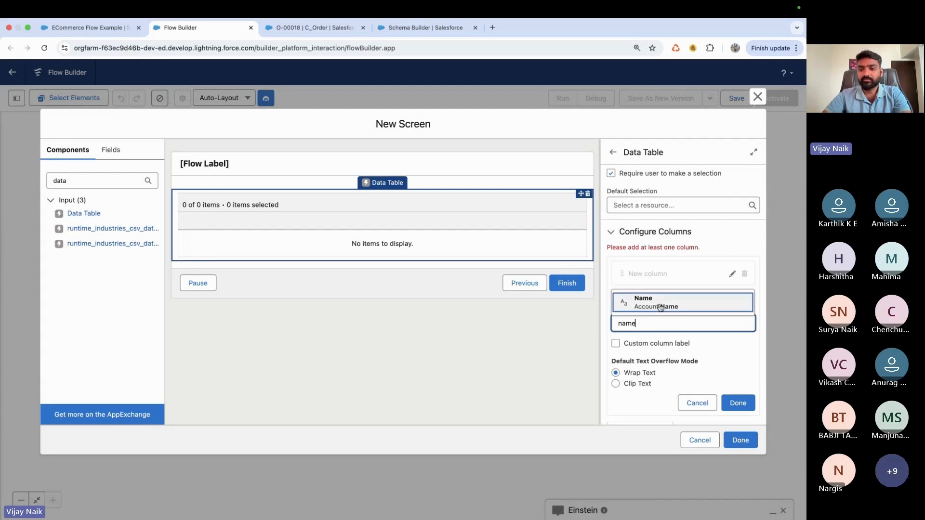
click(659, 306)
click(738, 403)
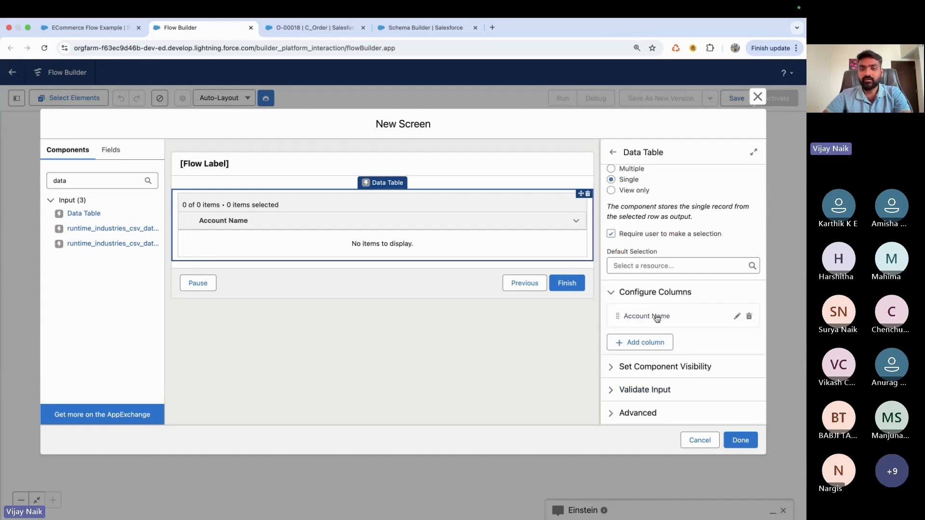
Add a second column to the data table using the account's Type field as its source.
click(632, 343)
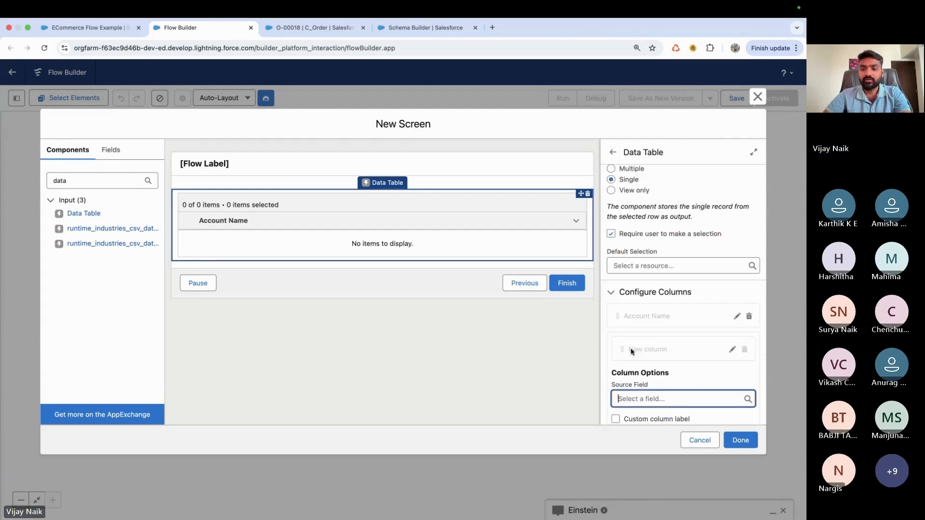
text(tyyope)
key(BackSpace)
key(BackSpace)
key(BackSpace)
key(BackSpace)
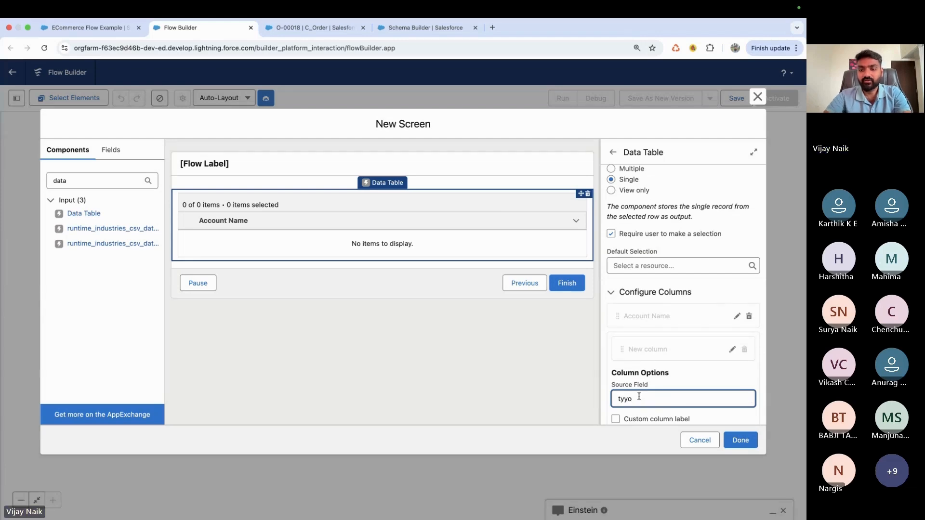
text(pe)
click(666, 380)
scroll(684, 413, down, 4)
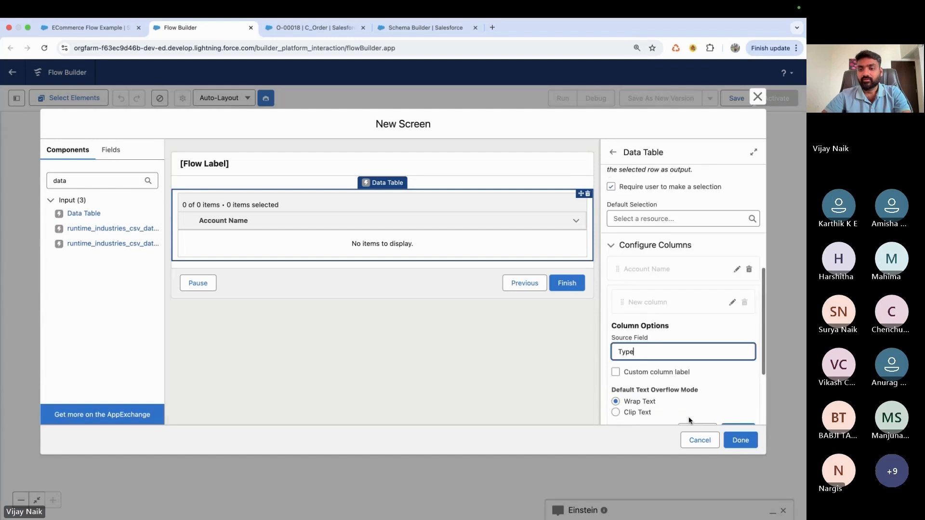
click(738, 367)
Add a third data table column sourced from the AccountNumber field and compare the columns with the finished flow's account list.
click(648, 341)
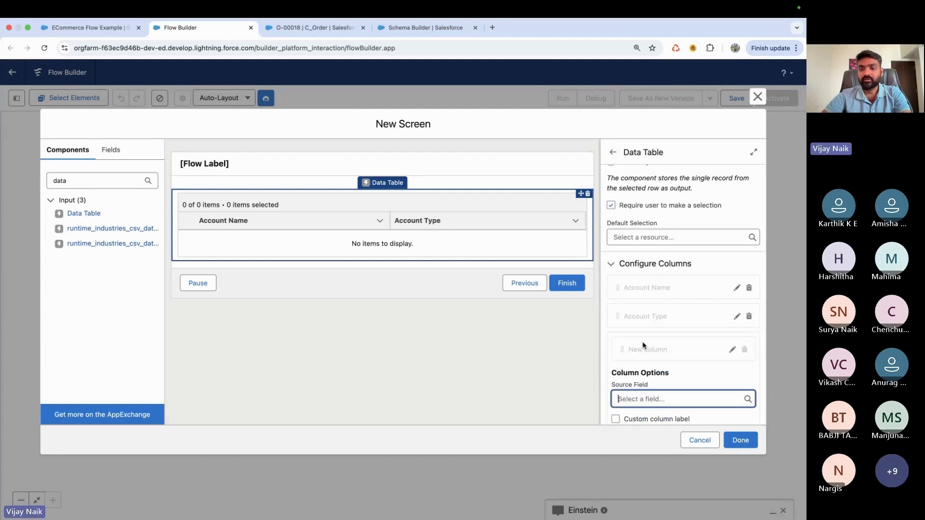
text(acc)
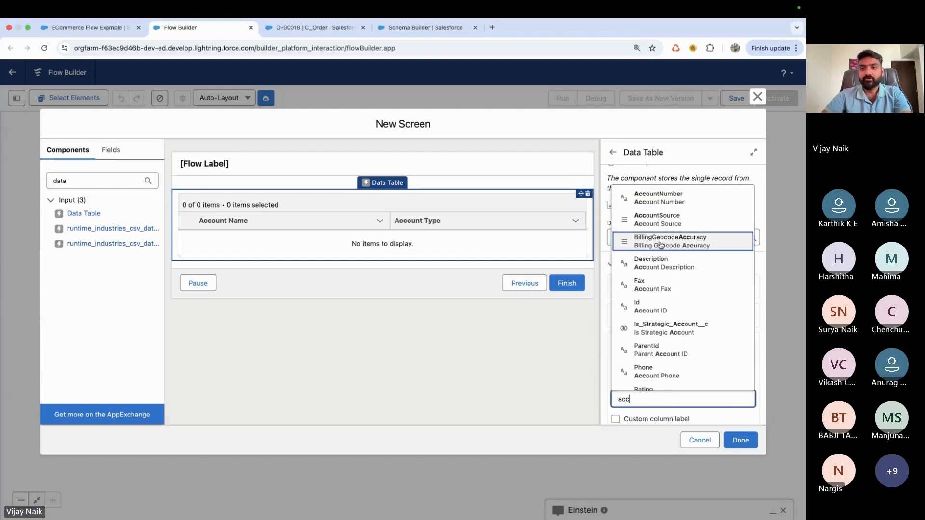
click(659, 198)
scroll(715, 416, down, 5)
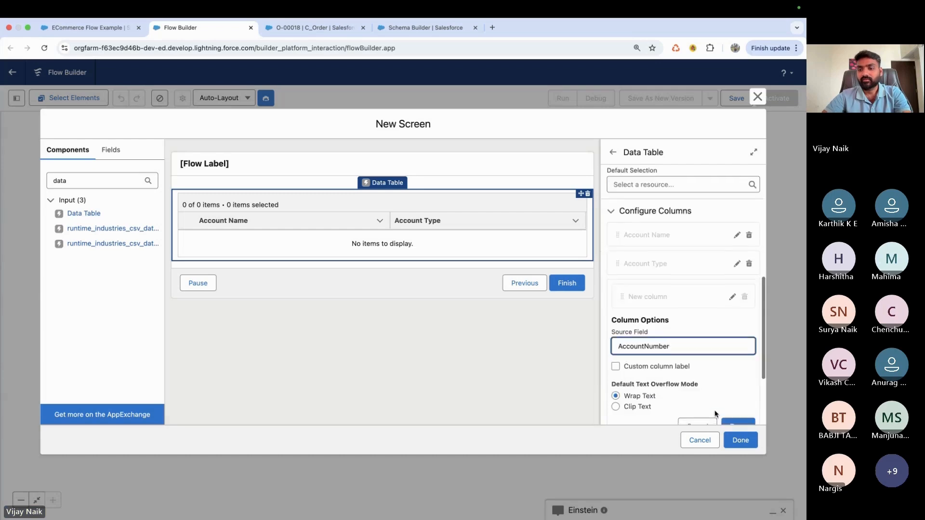
click(735, 382)
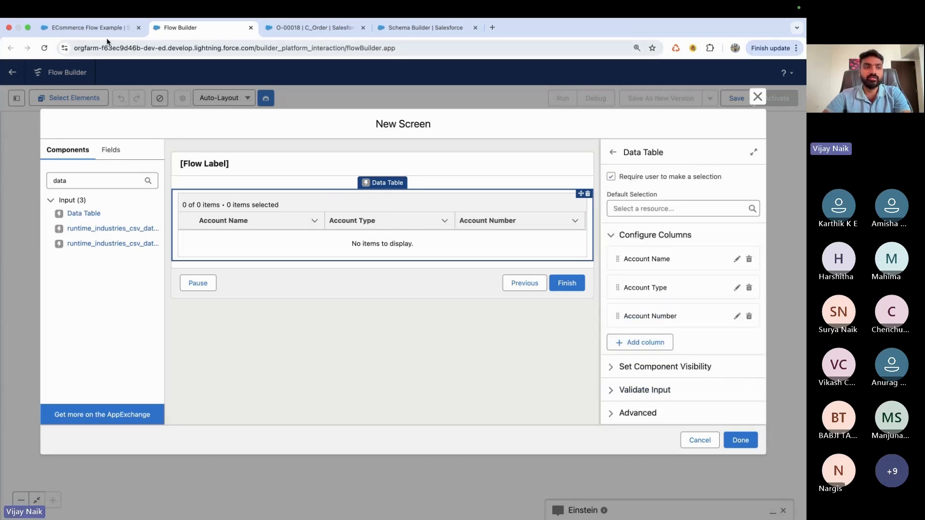
click(89, 28)
click(177, 32)
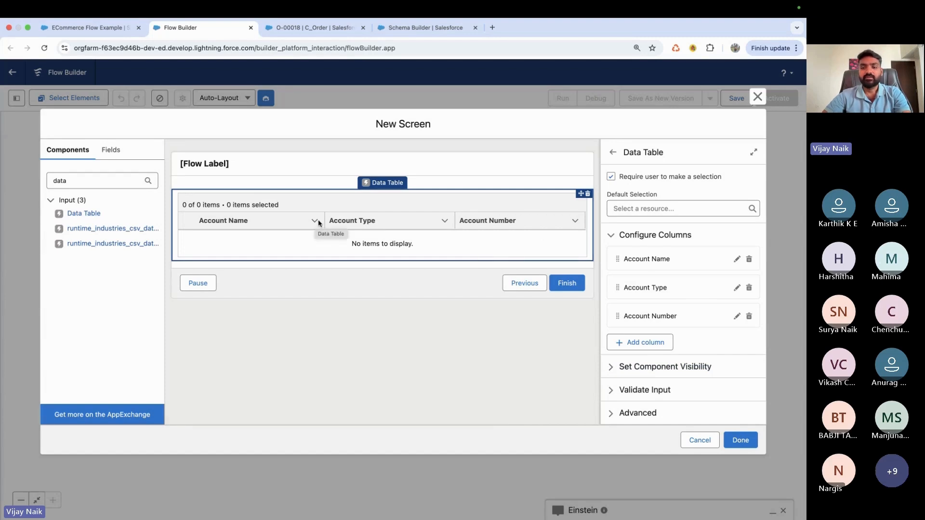
Finish the accounts list screen and save the flow with the label EcommerceDemo.
click(741, 440)
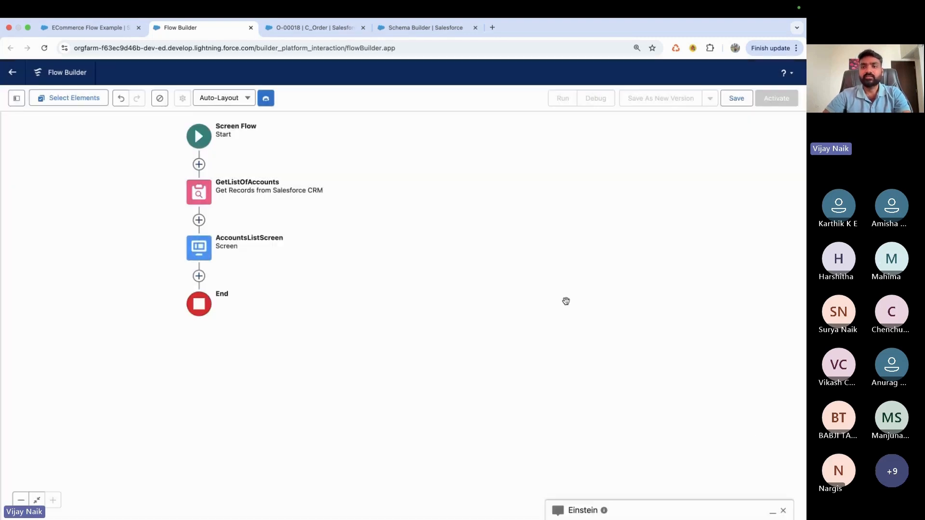
click(737, 99)
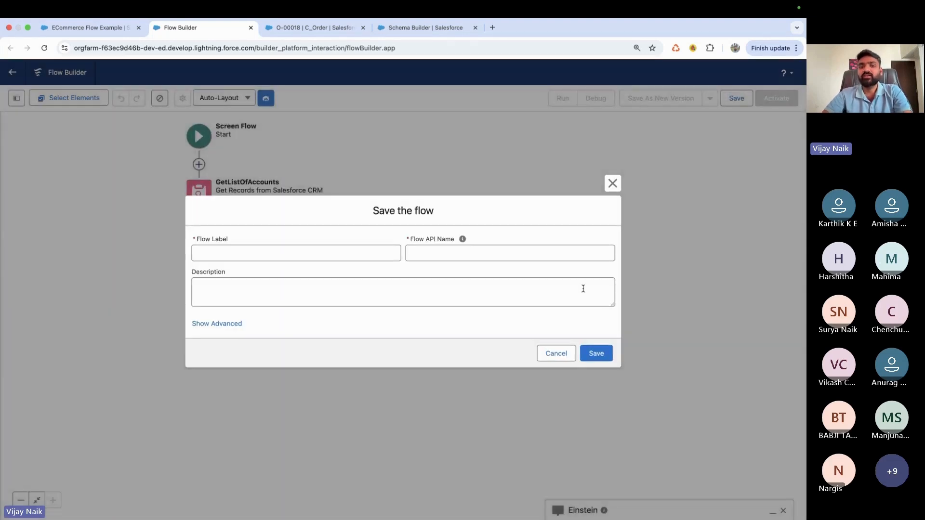
click(283, 259)
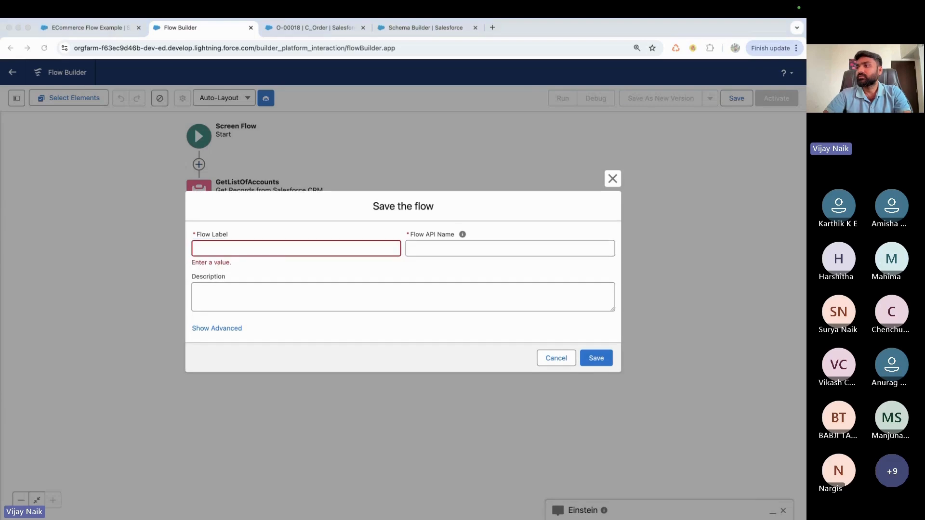
click(282, 253)
text(EcommerceDemo)
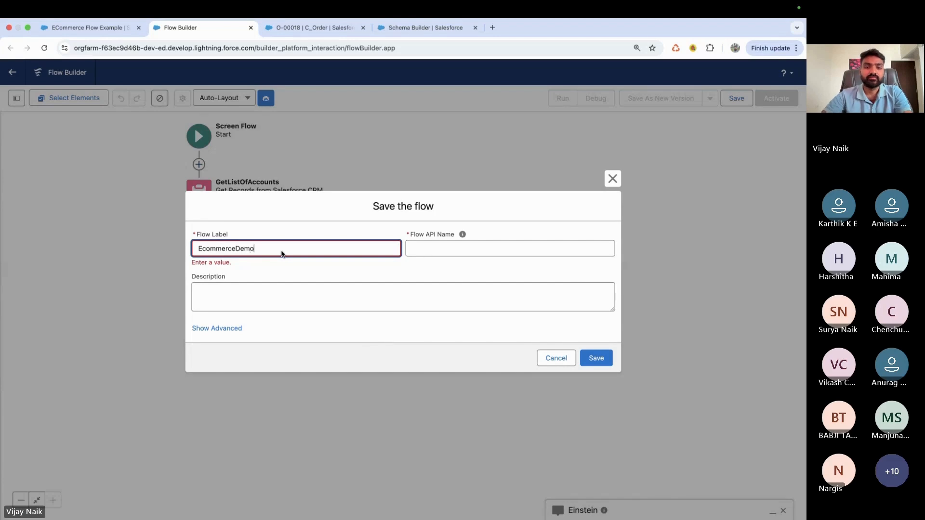
click(589, 355)
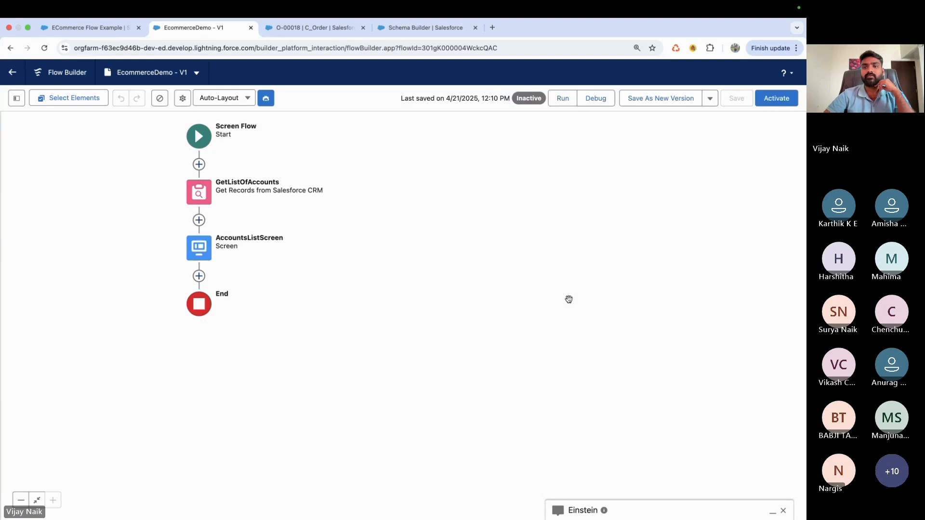
Run the EcommerceDemo flow in debug mode and review the debug details and the full accounts list.
click(599, 99)
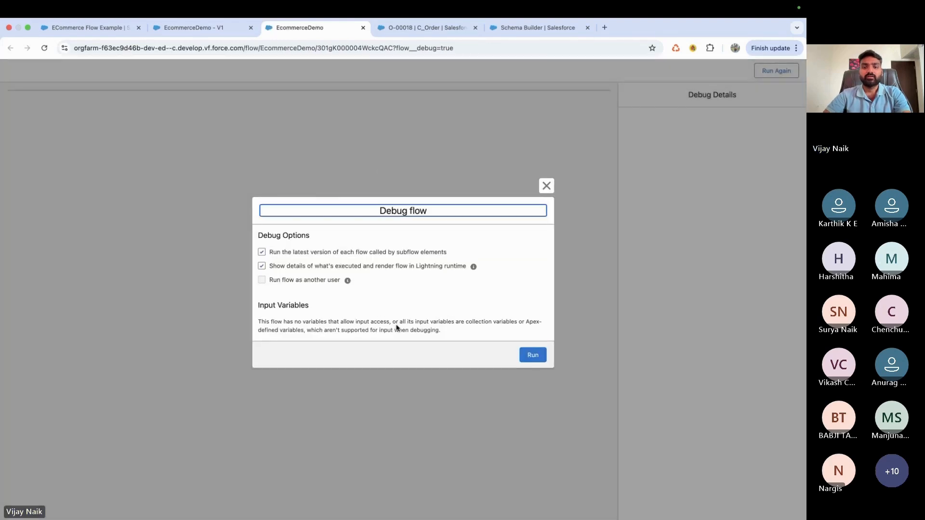
click(528, 354)
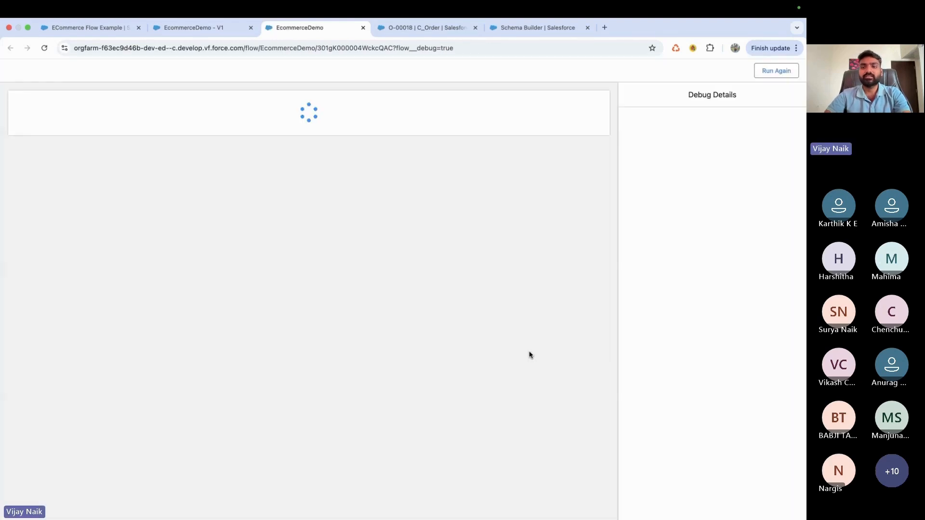
drag(640, 185, 716, 247)
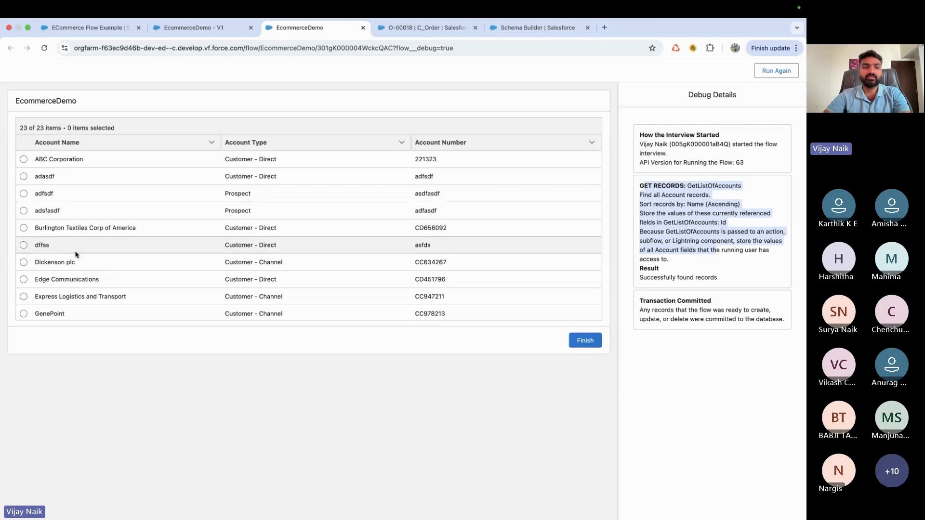
scroll(76, 260, down, 5)
scroll(76, 261, up, 5)
scroll(77, 261, down, 5)
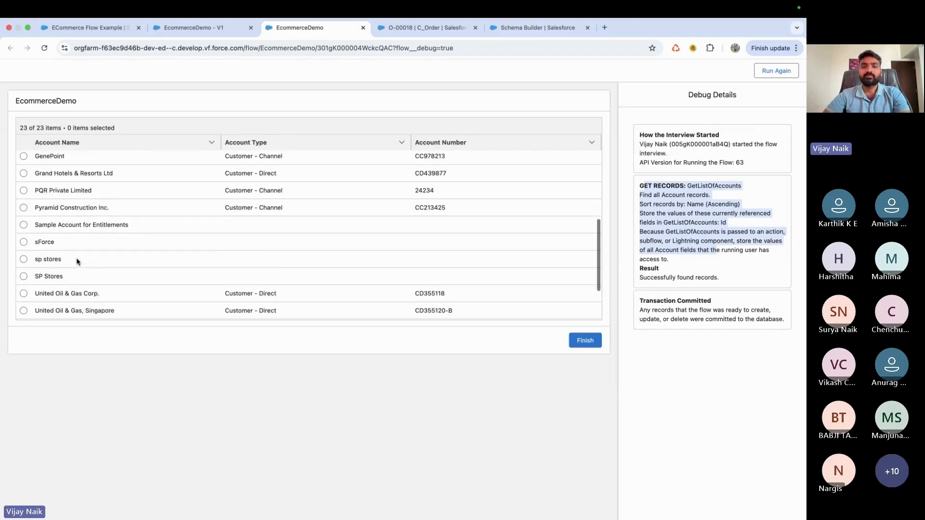
scroll(77, 261, up, 1)
scroll(77, 261, down, 1)
scroll(77, 261, up, 5)
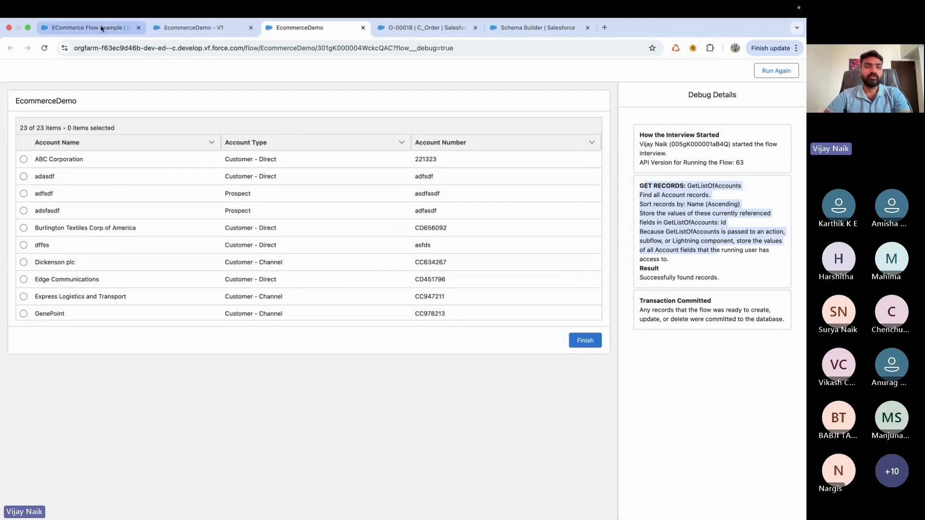
Compare the debug output with the finished flow's account list and enable the search bar on the AccountsListScreen data table.
click(84, 27)
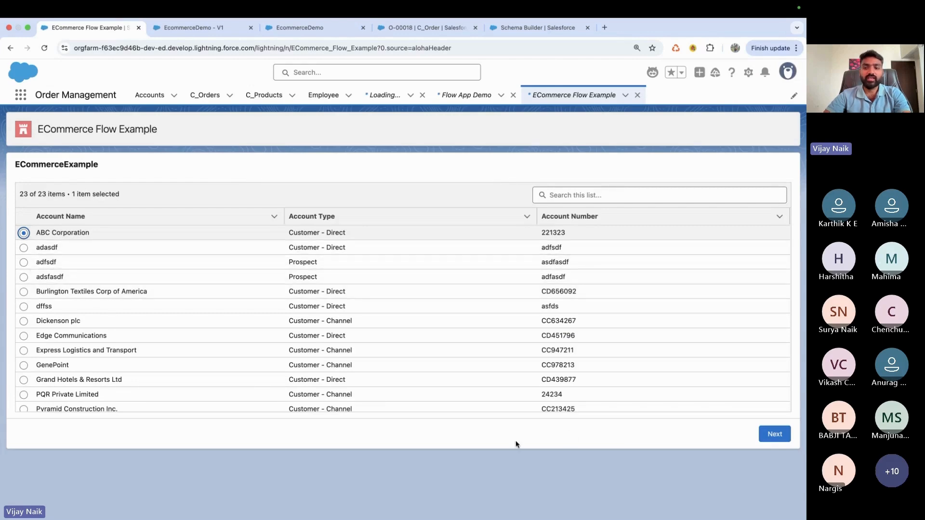
click(562, 195)
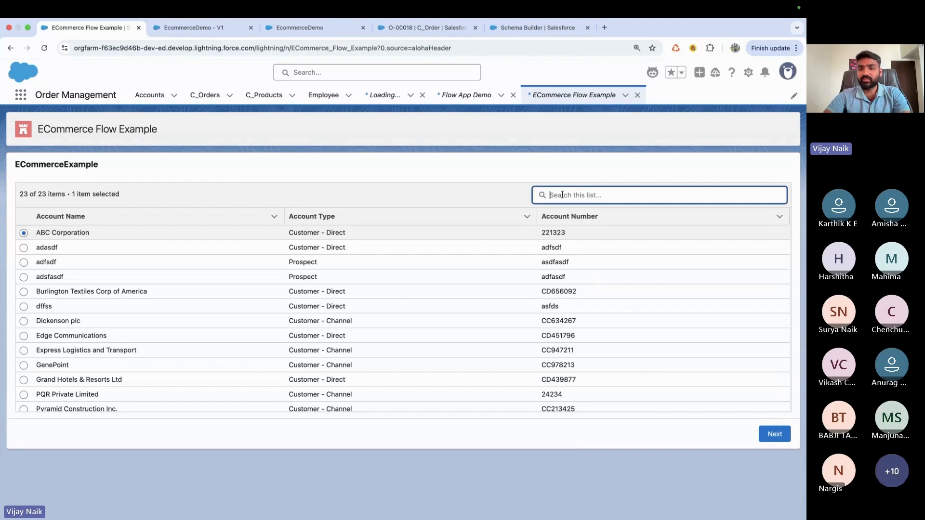
click(189, 27)
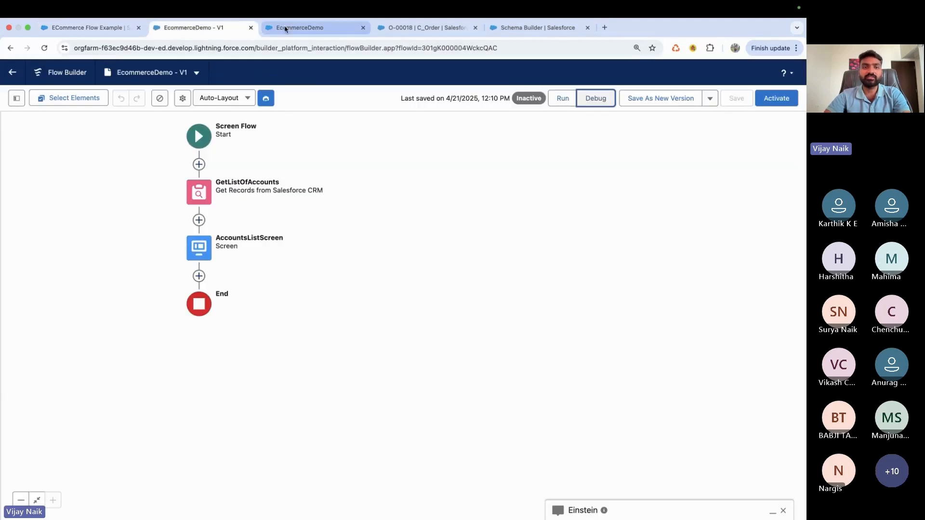
click(298, 28)
click(196, 30)
click(203, 257)
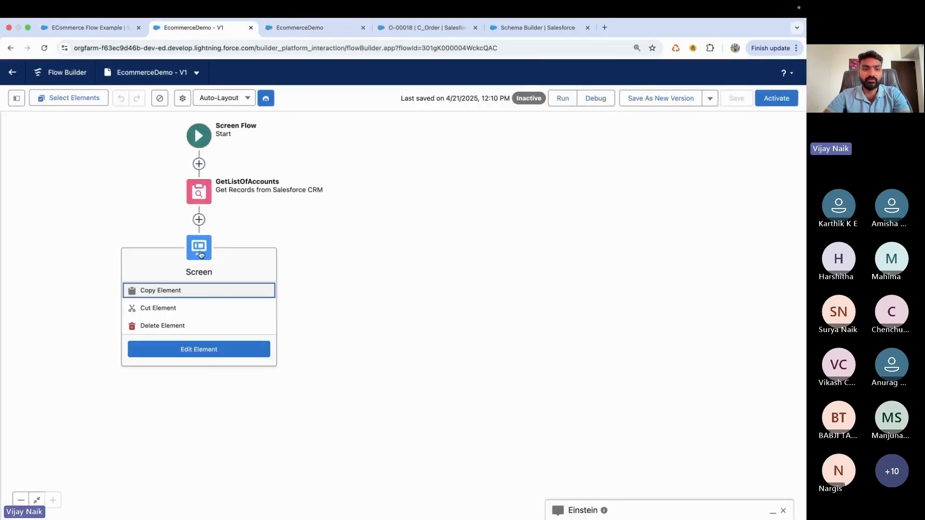
click(198, 351)
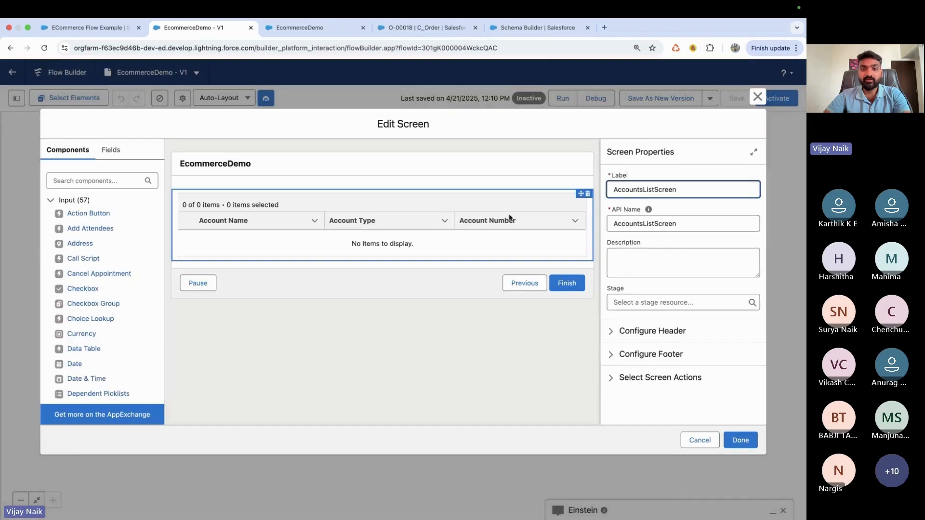
click(431, 209)
click(611, 299)
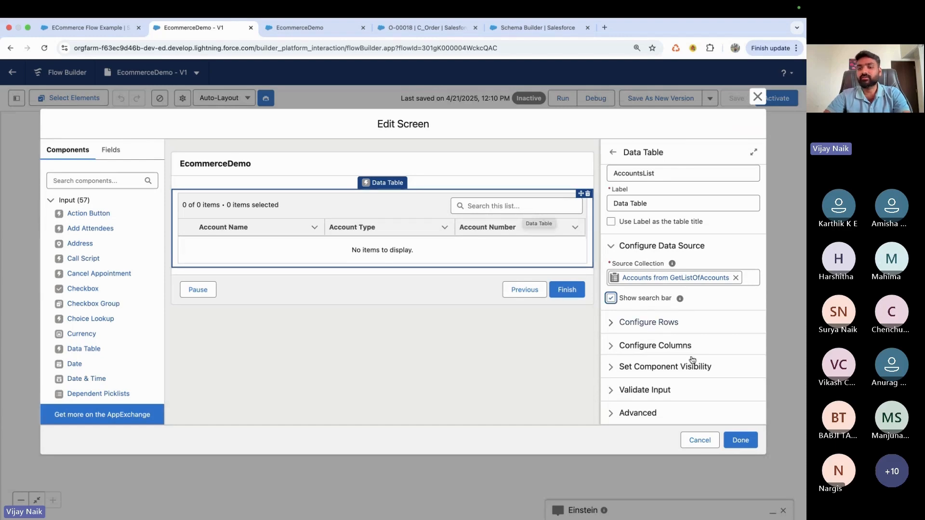
click(738, 439)
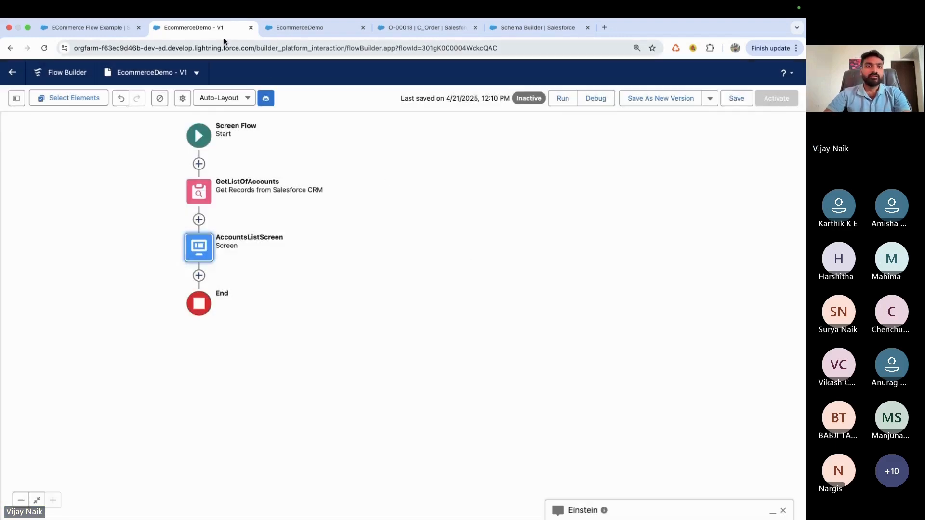
In the finished ECommerce Flow Example, select the adfsdf account, continue to the products screen and examine its table columns.
click(97, 27)
click(23, 262)
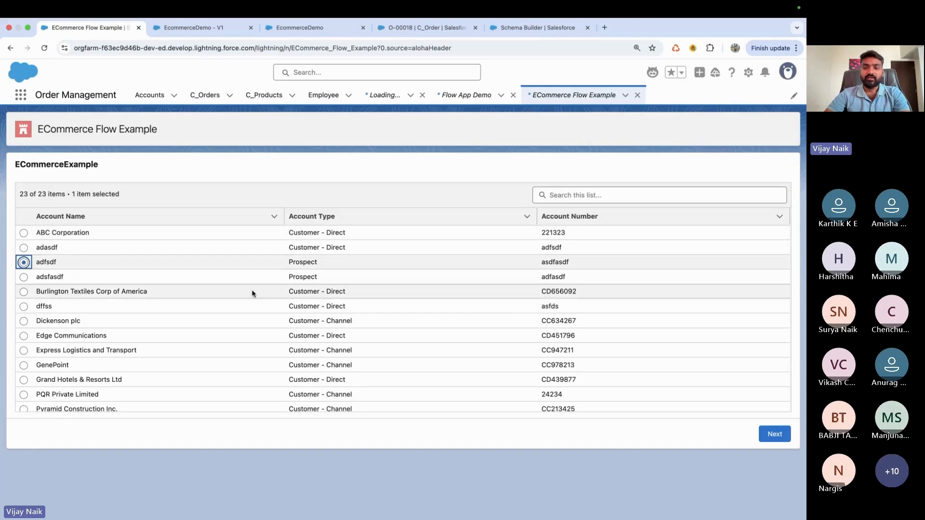
click(775, 435)
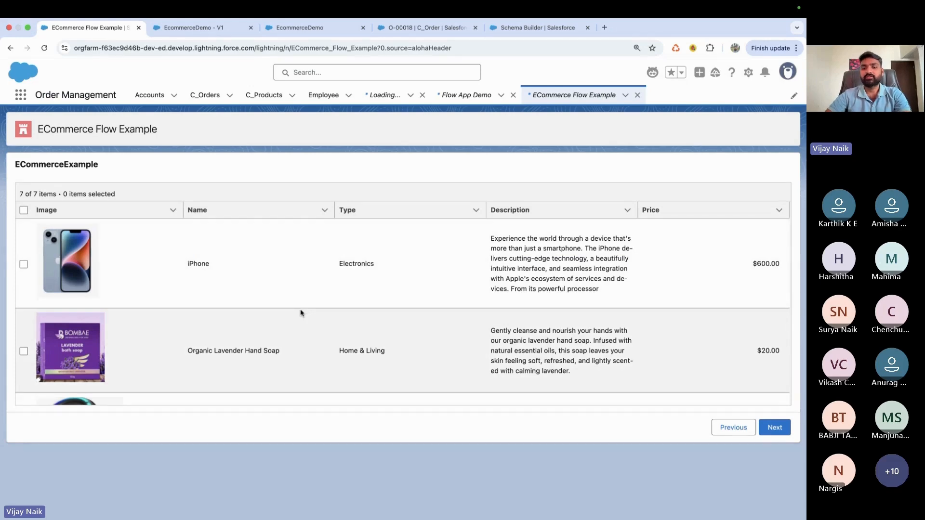
scroll(300, 314, down, 5)
scroll(301, 313, up, 5)
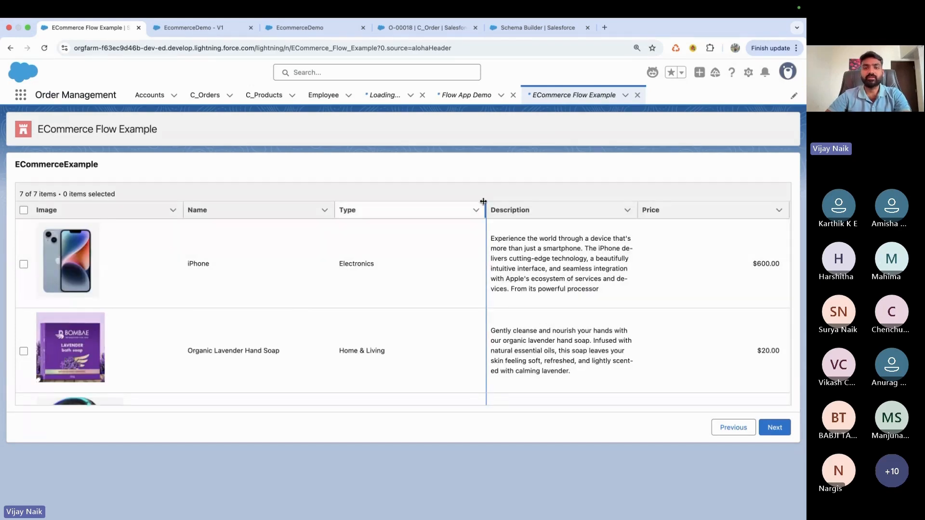
In the EcommerceDemo flow, add a Get Records element after AccountsListScreen with label and API name GetListOfProducts.
click(220, 30)
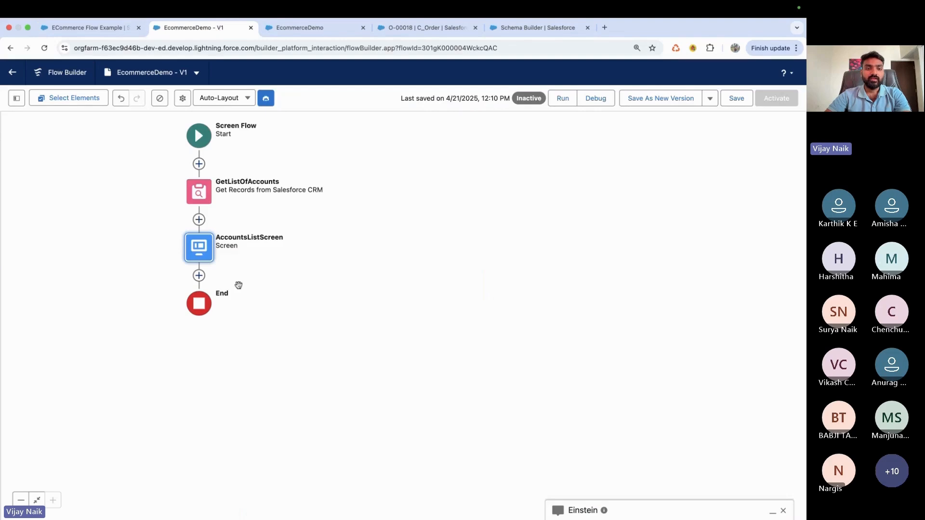
click(199, 275)
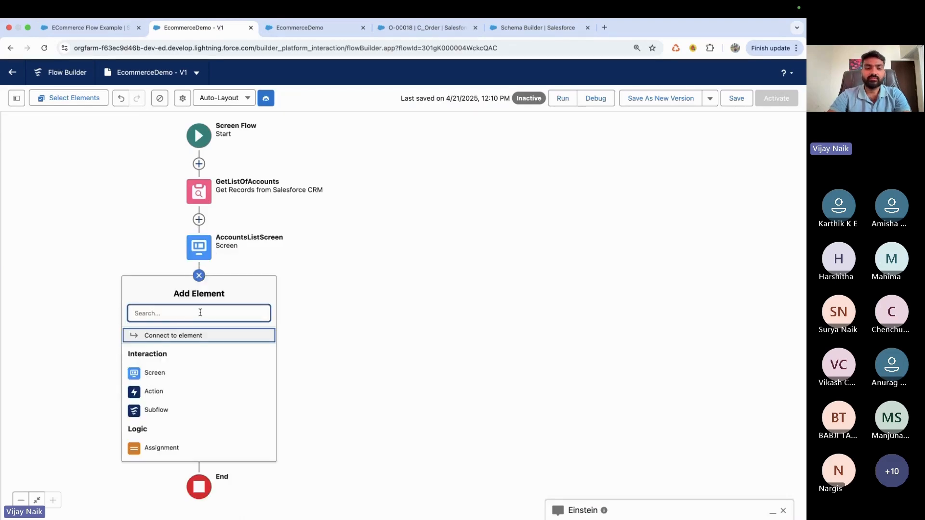
text(get)
click(201, 339)
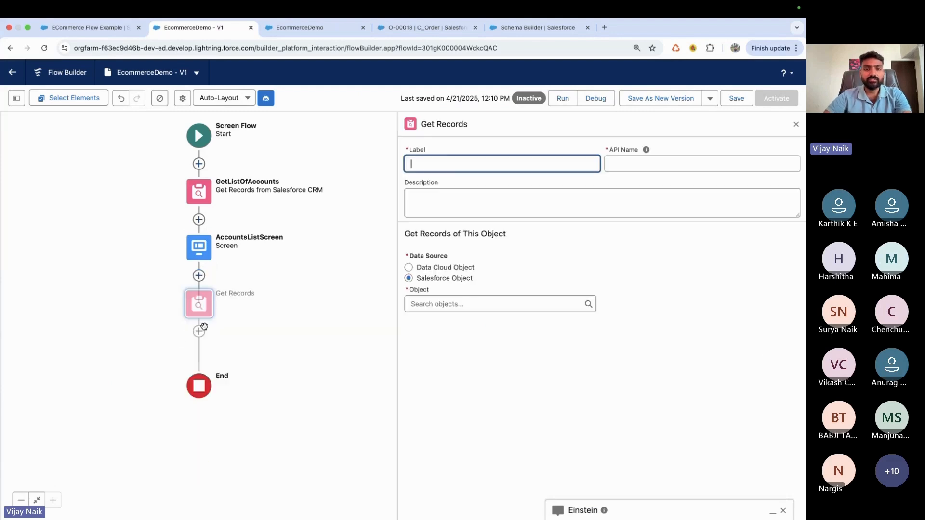
text(GetLi)
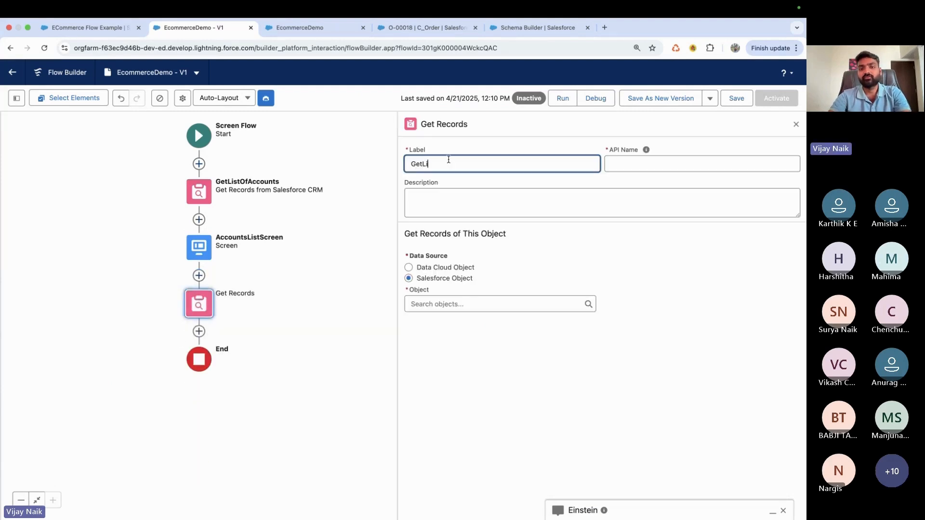
text(stOfProducts)
click(692, 164)
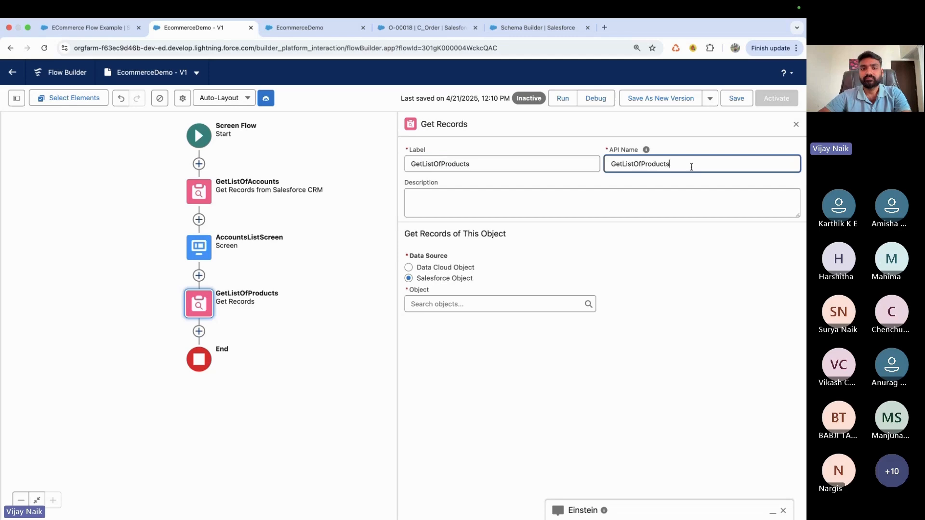
Set the GetListOfProducts element to retrieve all C_Product records without filter conditions.
click(455, 306)
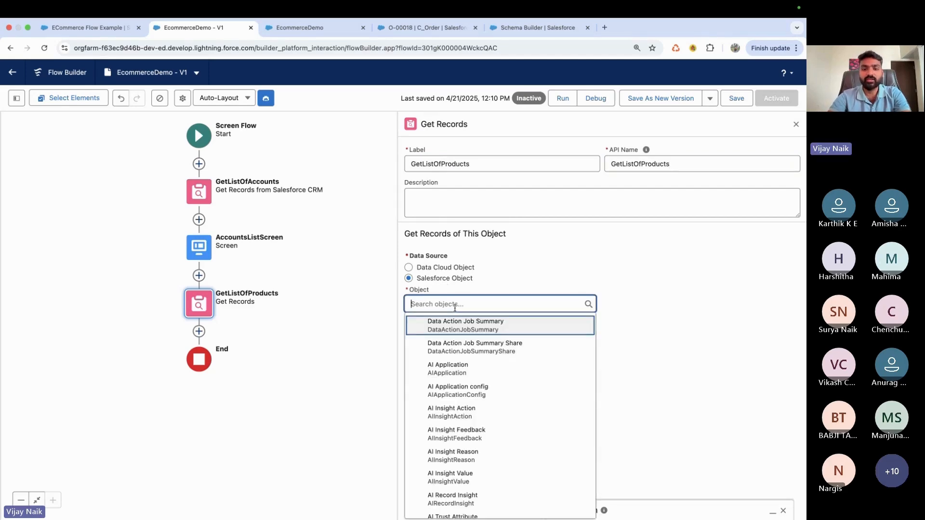
text(produ)
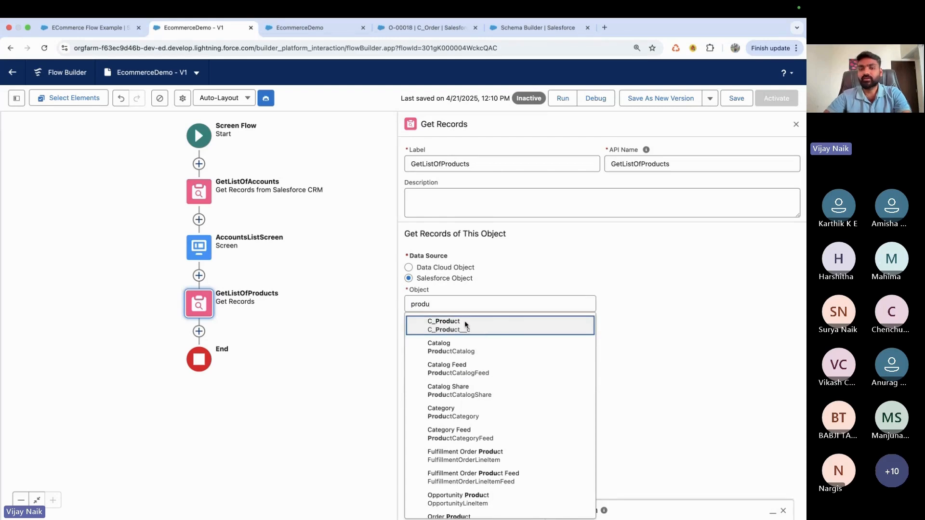
click(465, 322)
scroll(454, 298, down, 3)
click(448, 266)
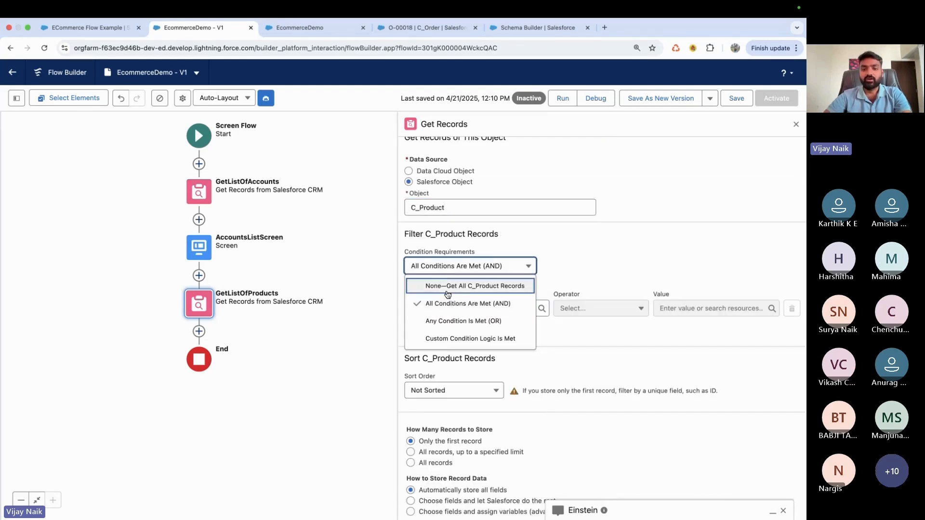
click(447, 290)
Sort the C_Product records by Name in ascending order and store all records.
click(449, 390)
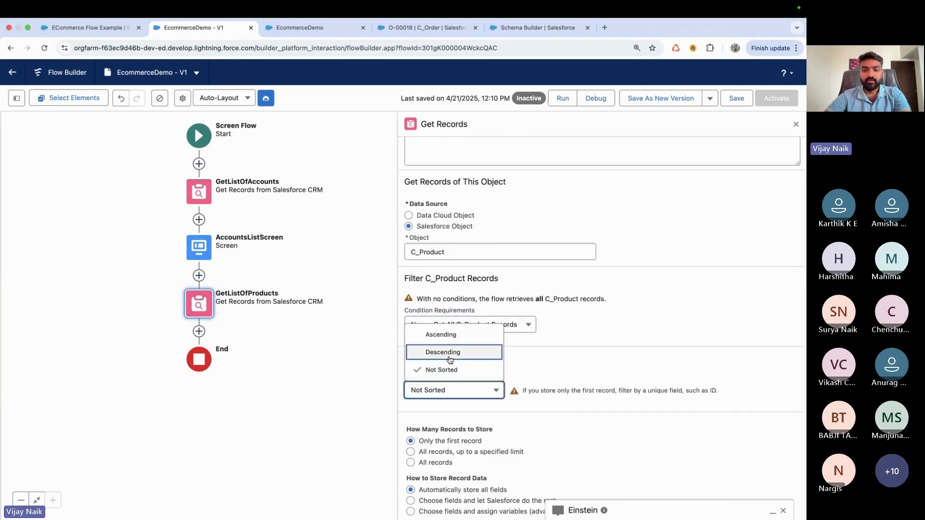
click(440, 333)
click(530, 391)
text(name)
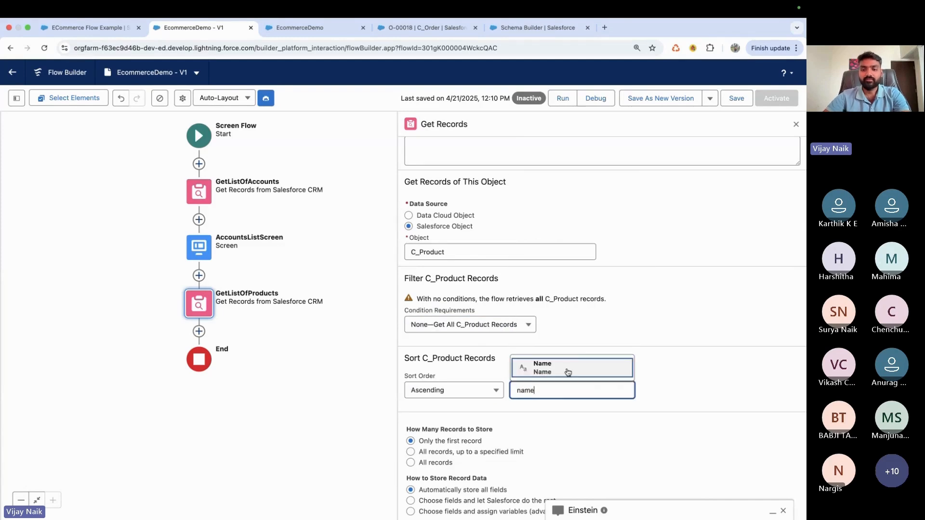
click(564, 371)
click(410, 463)
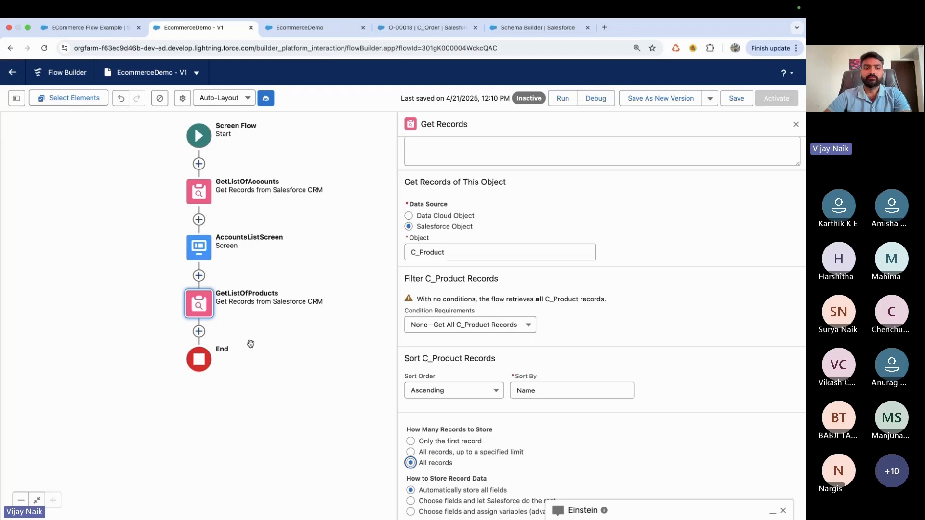
Add a Screen element after GetListOfProducts with label and API name ProductsListScreen.
click(89, 27)
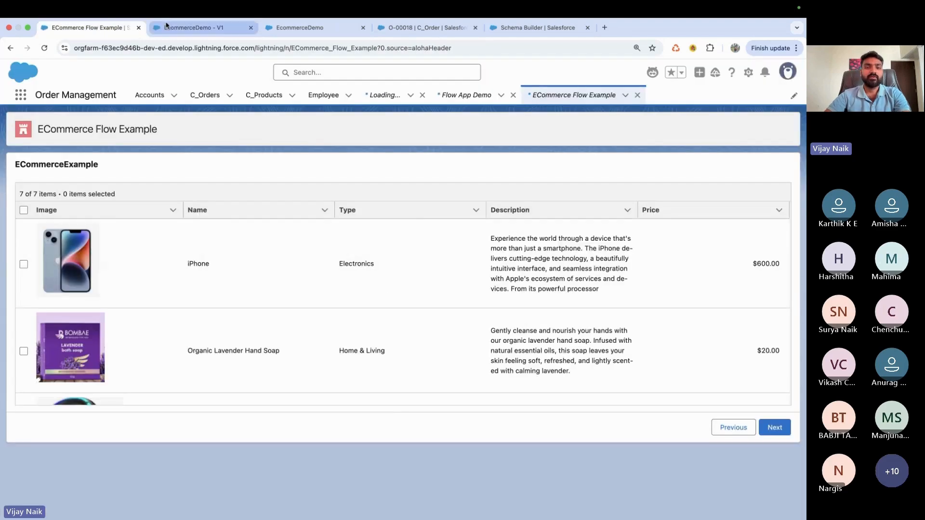
click(172, 29)
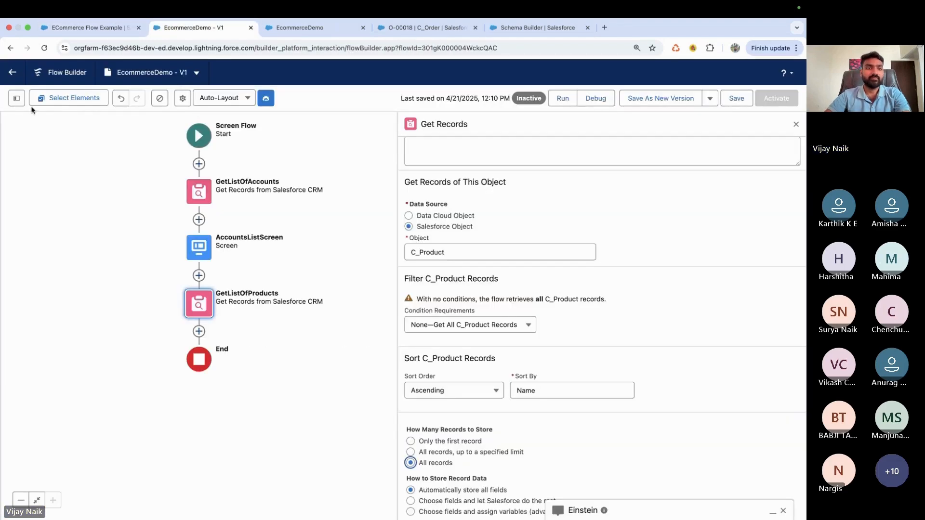
click(199, 331)
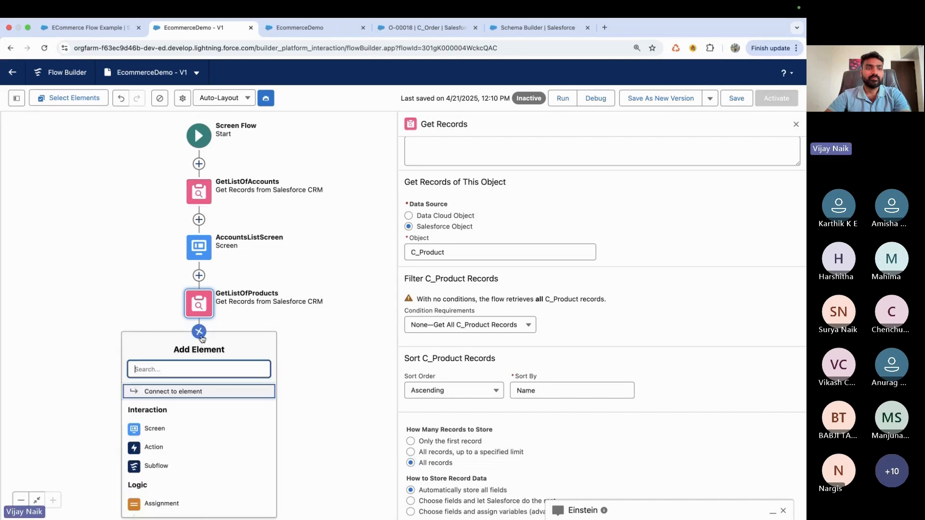
click(158, 433)
click(629, 187)
text(Pr)
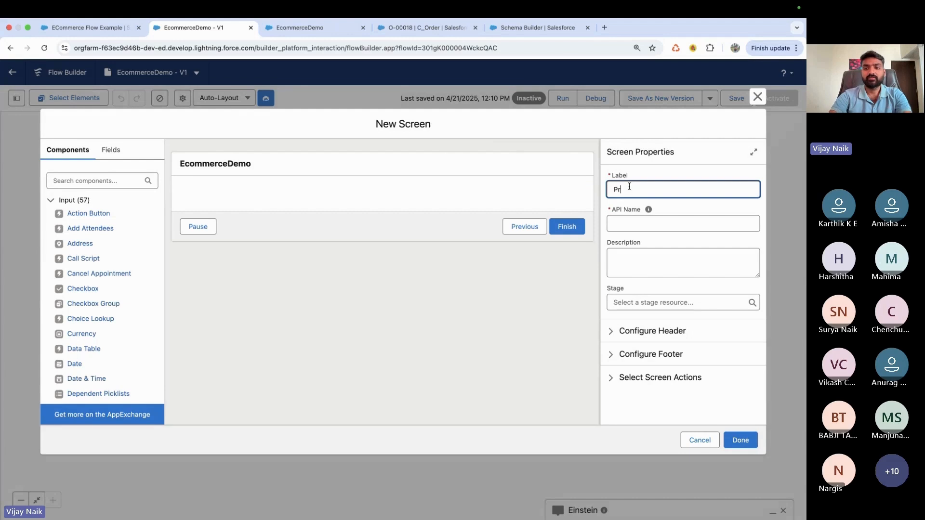
text(oductsListScreen)
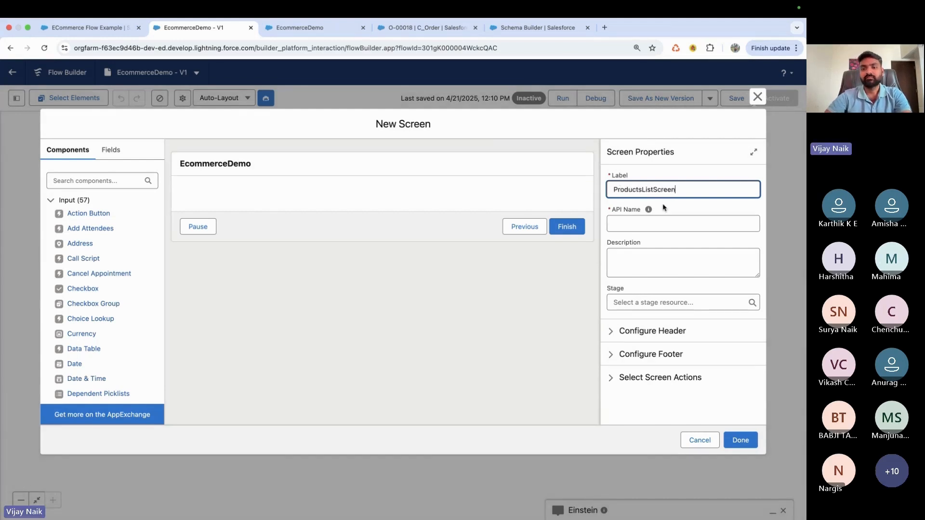
click(654, 224)
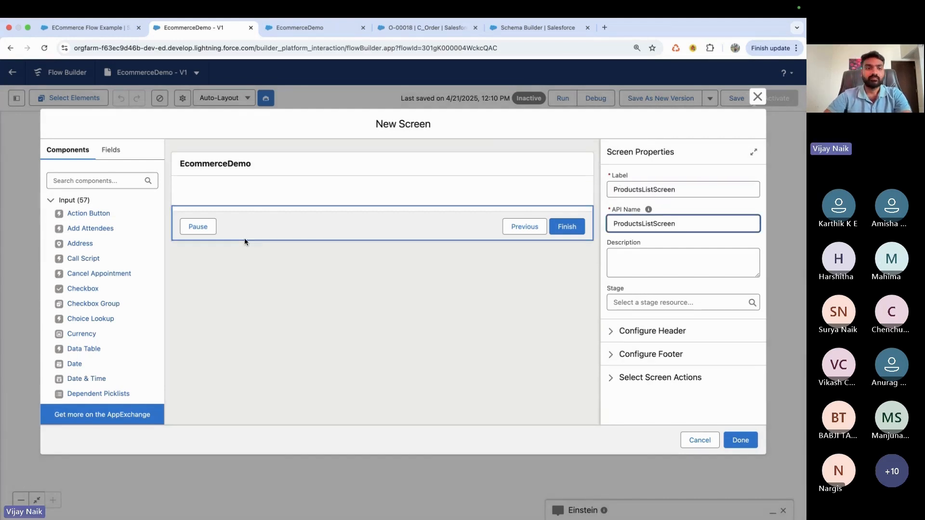
Add a Data Table component to the screen and set its source collection to C_Products from GetListOfProducts.
click(74, 183)
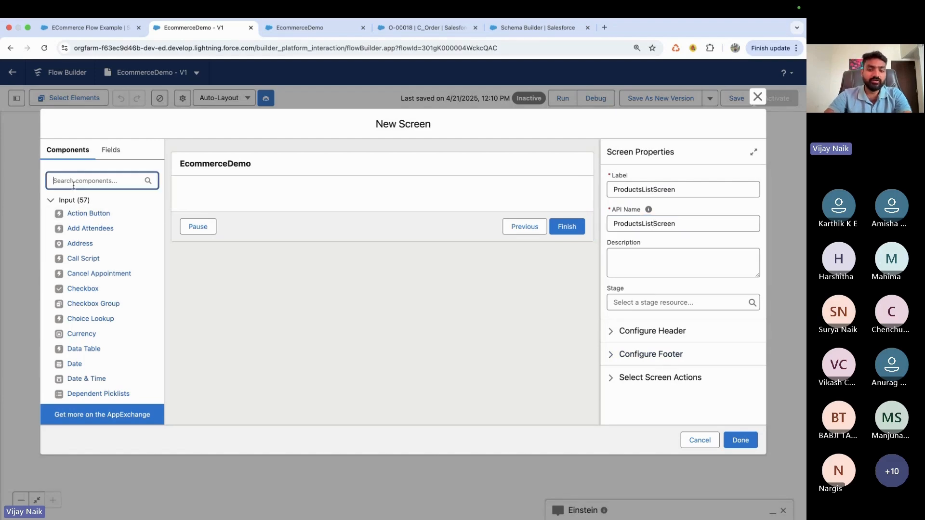
text(data)
drag(84, 213, 223, 199)
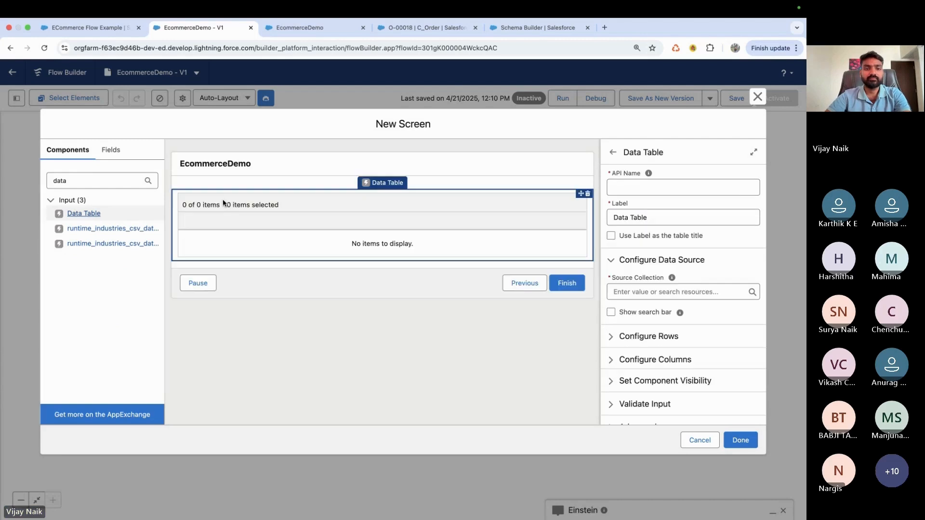
click(639, 291)
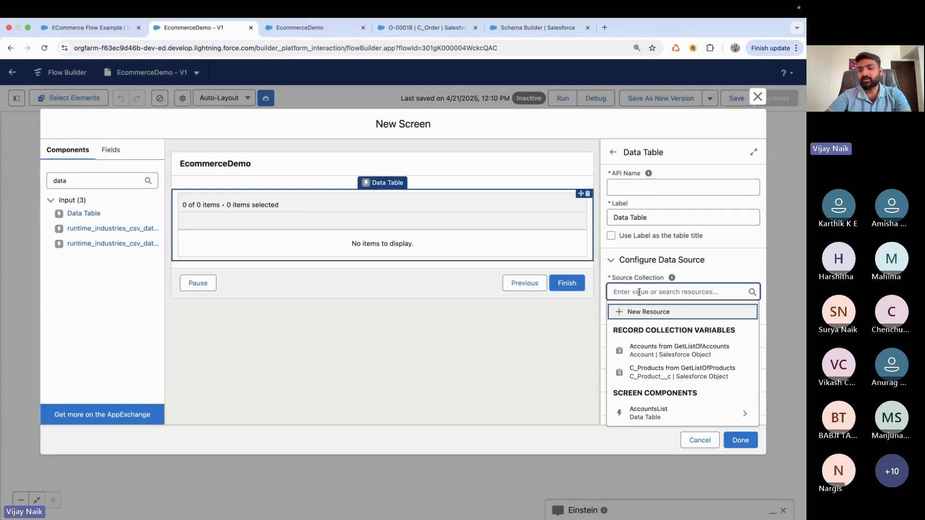
click(689, 375)
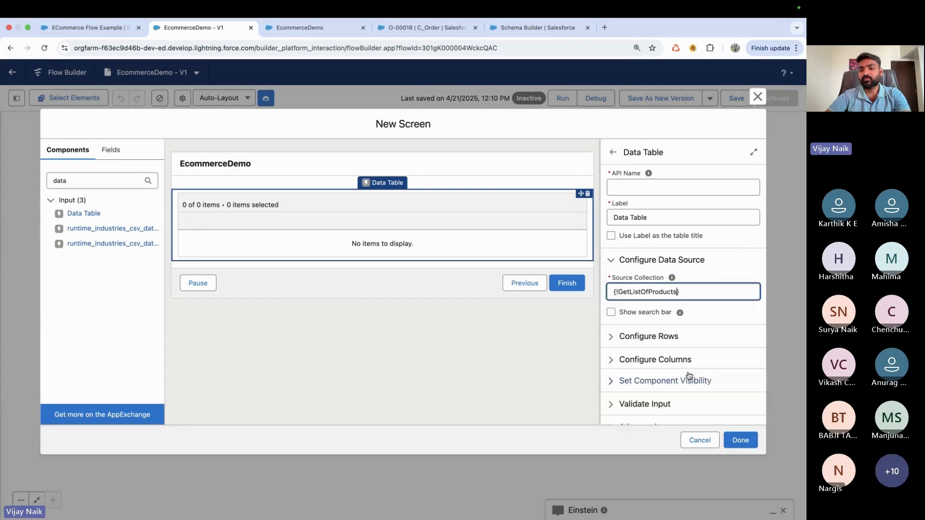
Set the data table's API name to ProductsList and enable its search bar.
click(626, 187)
text(Products)
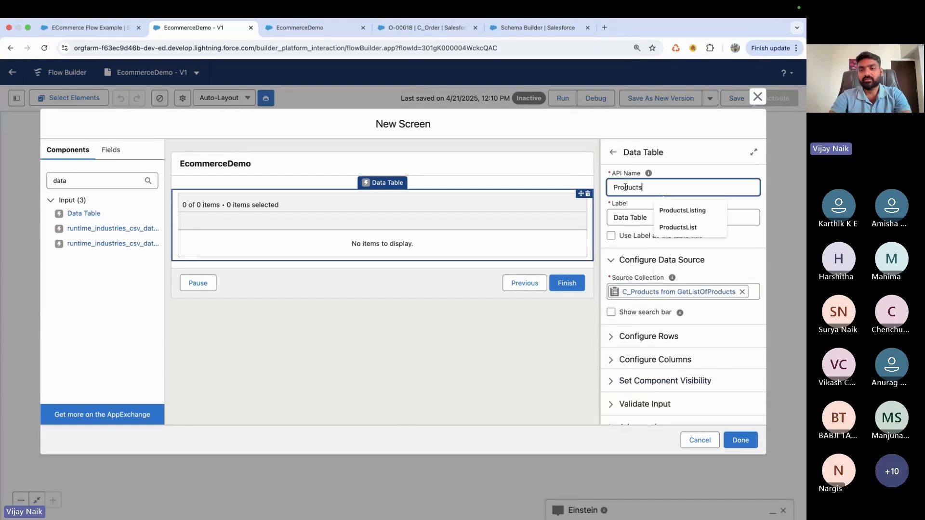
text(List)
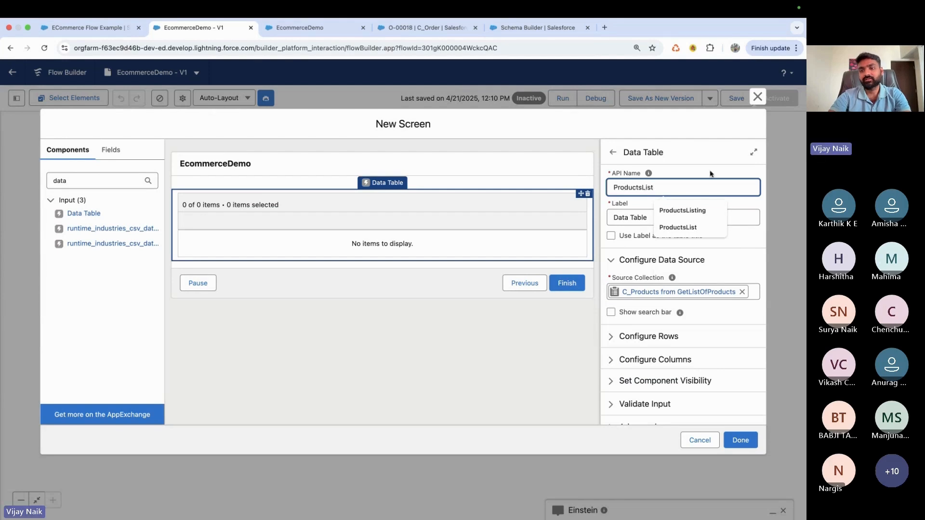
click(663, 201)
scroll(659, 186, down, 1)
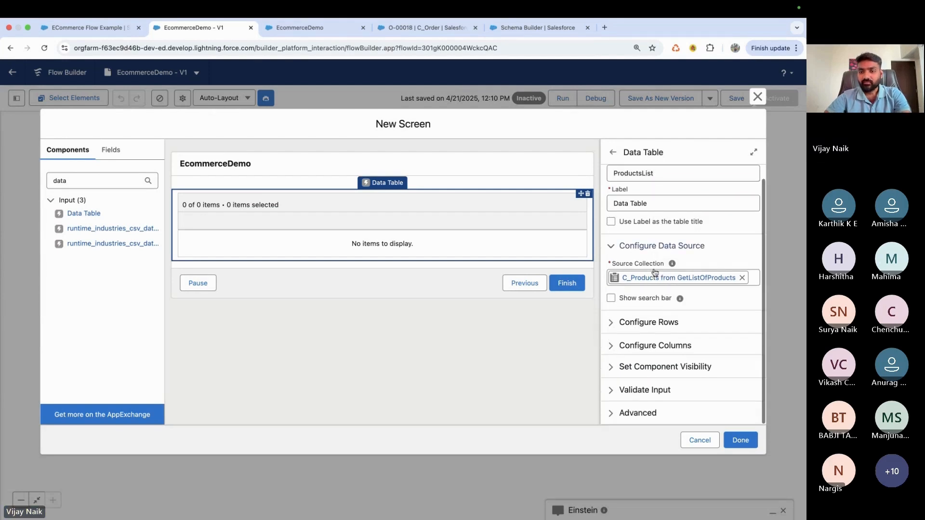
click(611, 298)
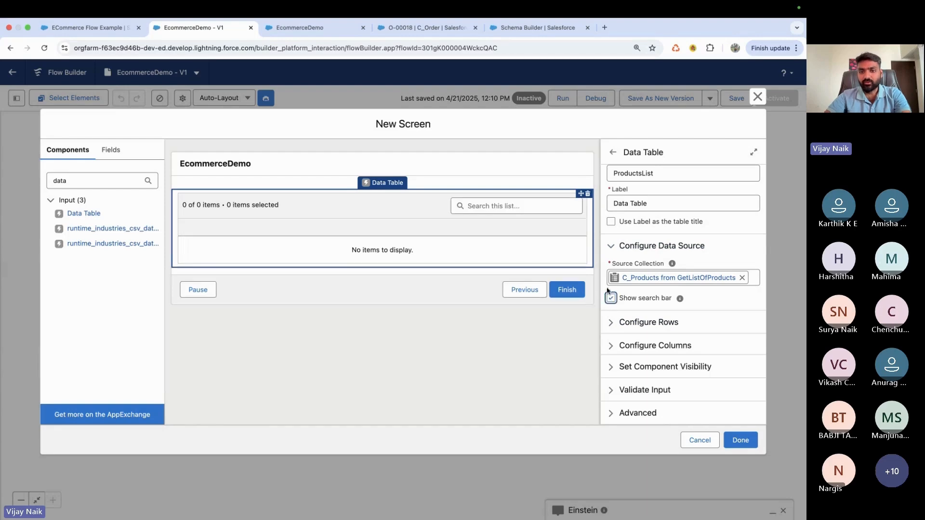
Compare row selection with the finished example, keep Multiple mode, and set minimum selection to 1 and maximum to 5.
click(614, 322)
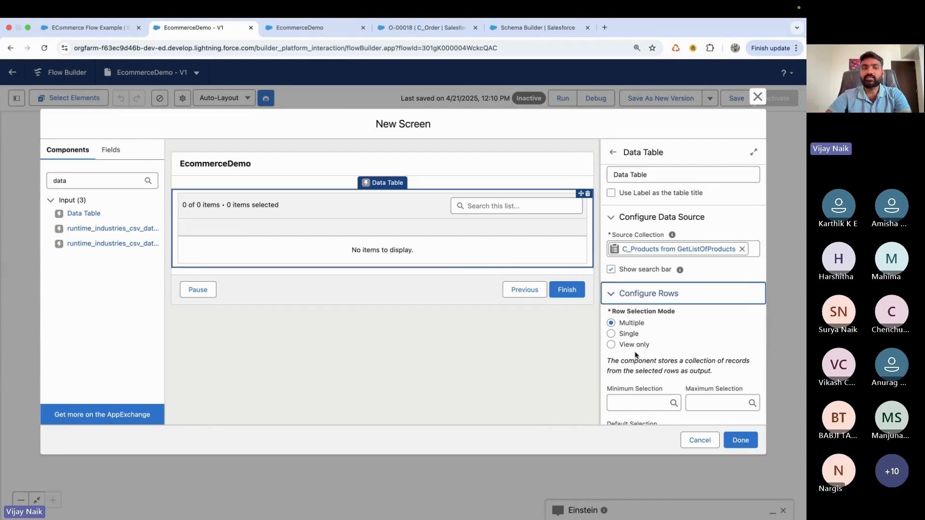
click(92, 28)
scroll(20, 233, down, 3)
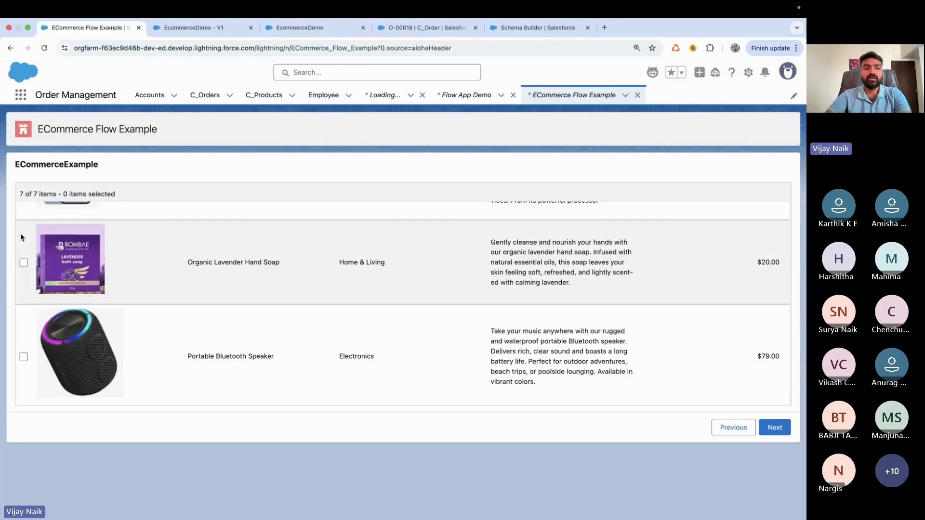
click(205, 28)
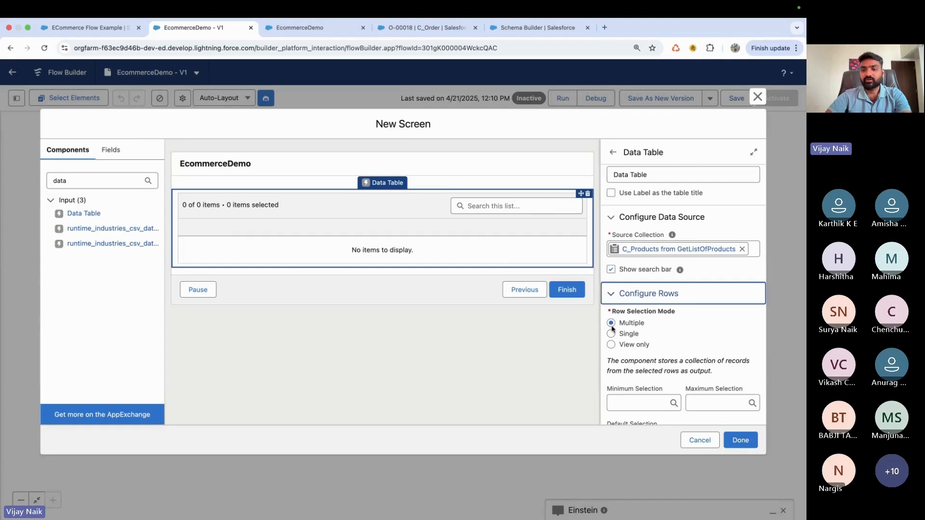
scroll(640, 339, down, 2)
click(649, 348)
text(1)
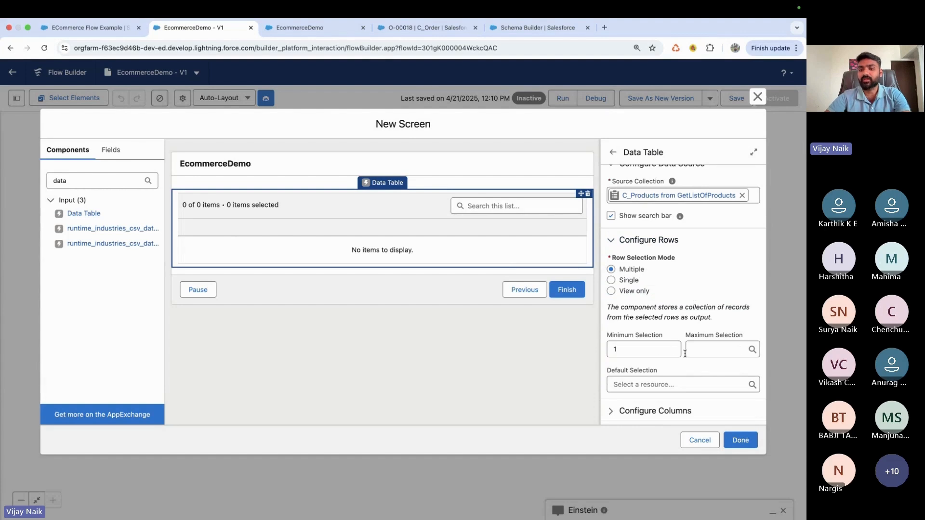
click(700, 349)
text(5)
click(632, 347)
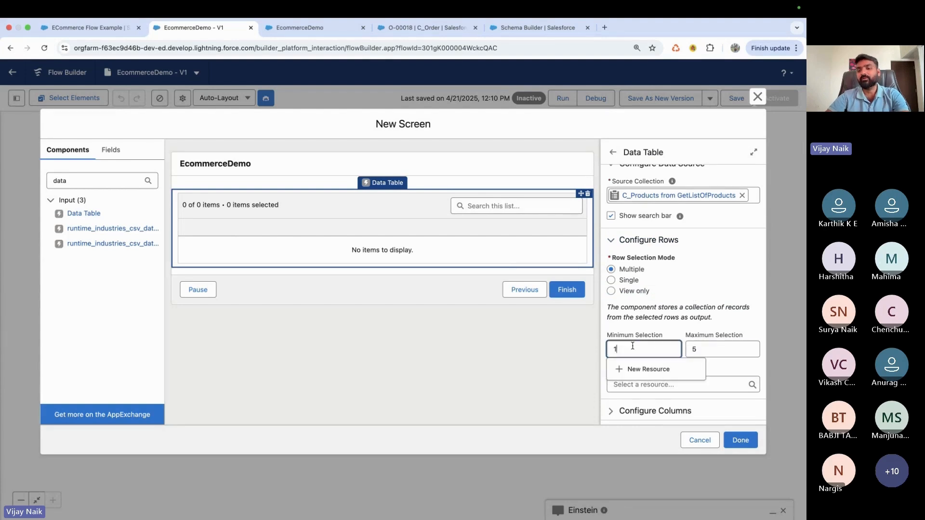
click(716, 345)
scroll(665, 304, down, 3)
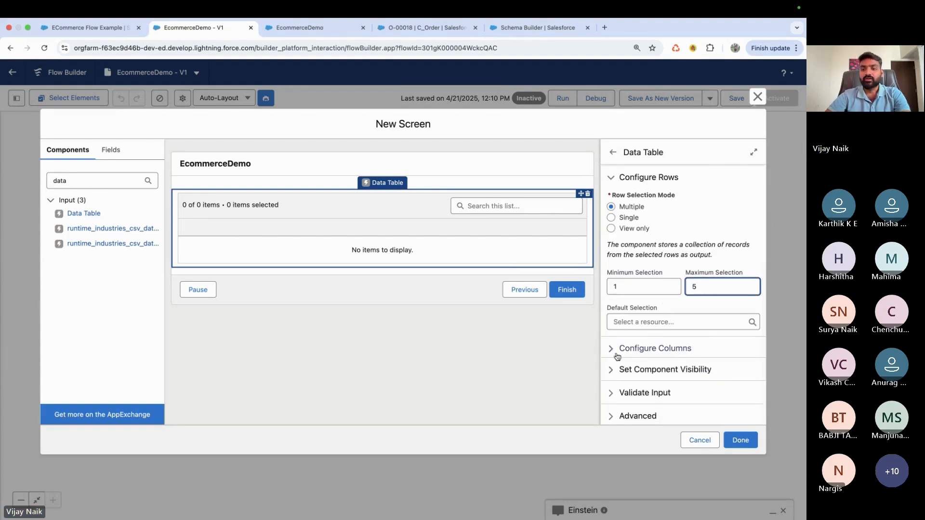
Add a column to the products table using Name as its source field.
click(641, 348)
scroll(647, 341, down, 1)
click(647, 347)
text(name)
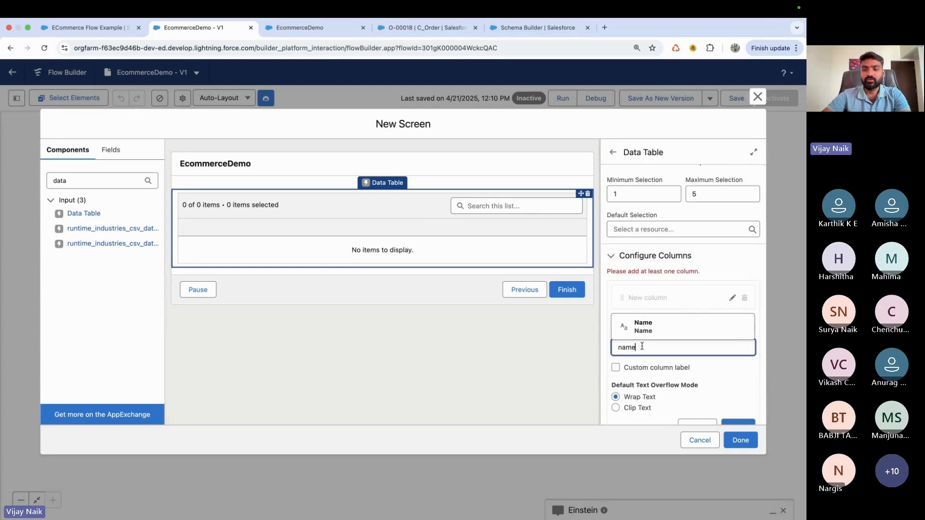
click(643, 322)
scroll(724, 381, down, 1)
click(736, 376)
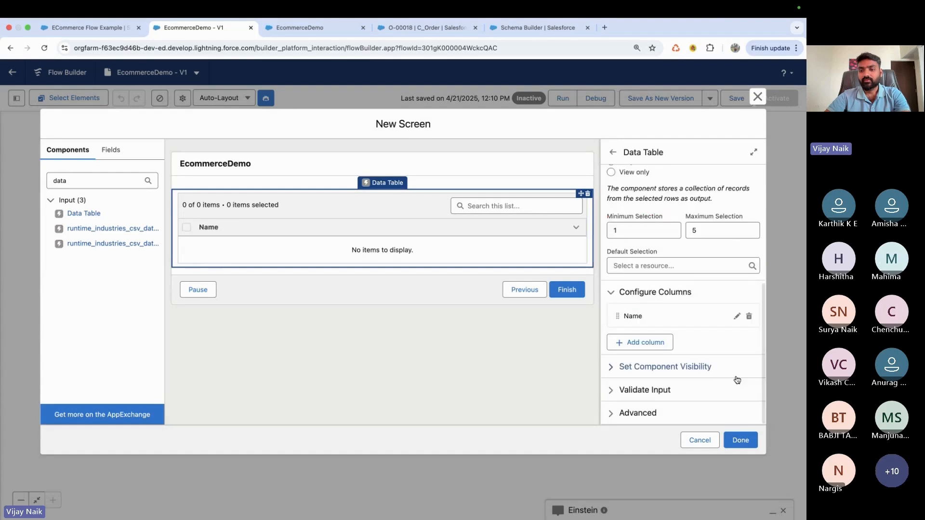
Add a column for the Image__c field and move it ahead of the Name column.
click(115, 29)
click(180, 30)
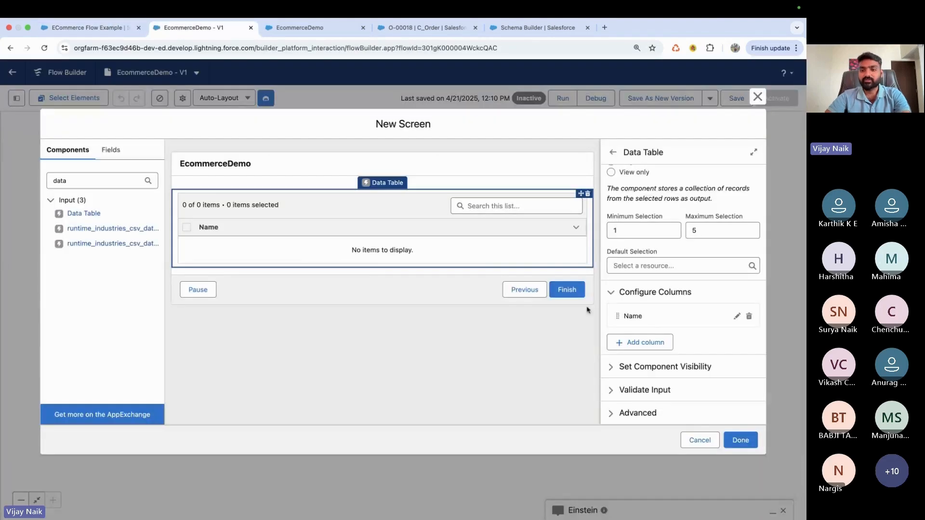
click(643, 343)
text(image)
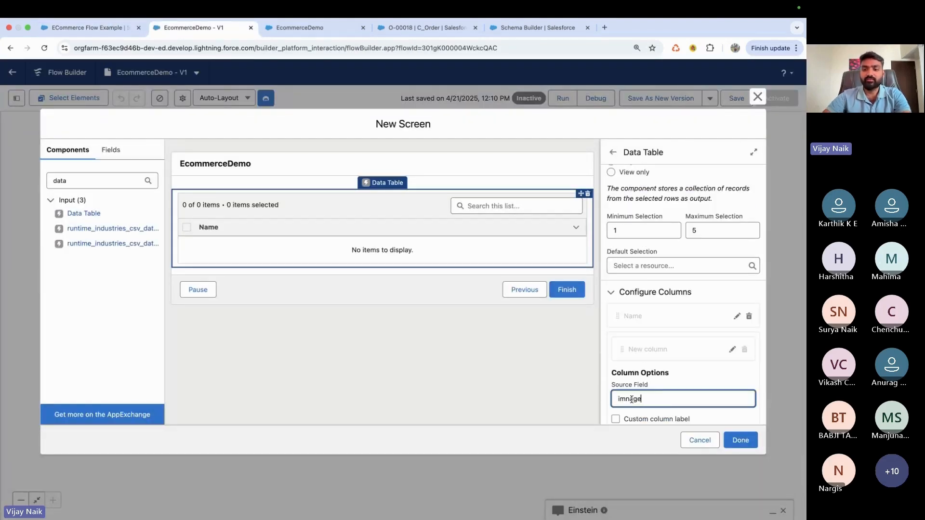
click(655, 428)
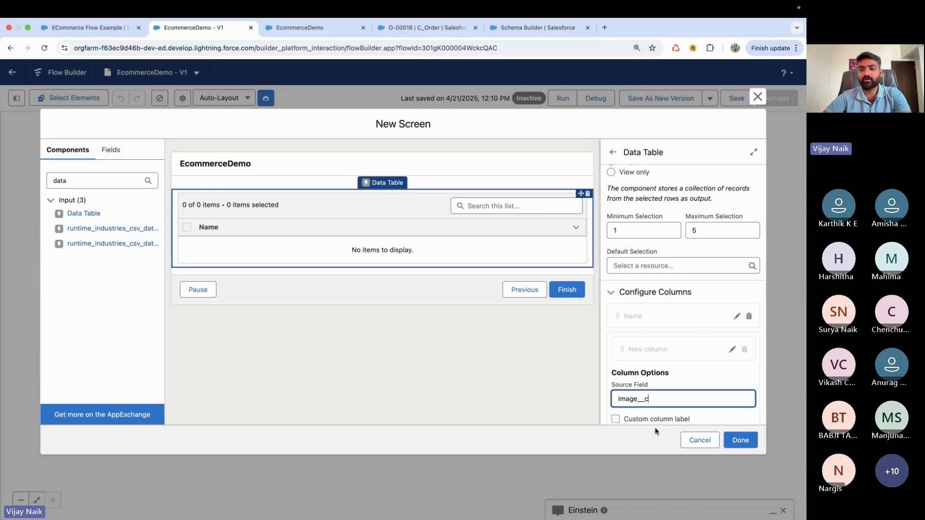
scroll(690, 398, down, 2)
scroll(689, 397, down, 3)
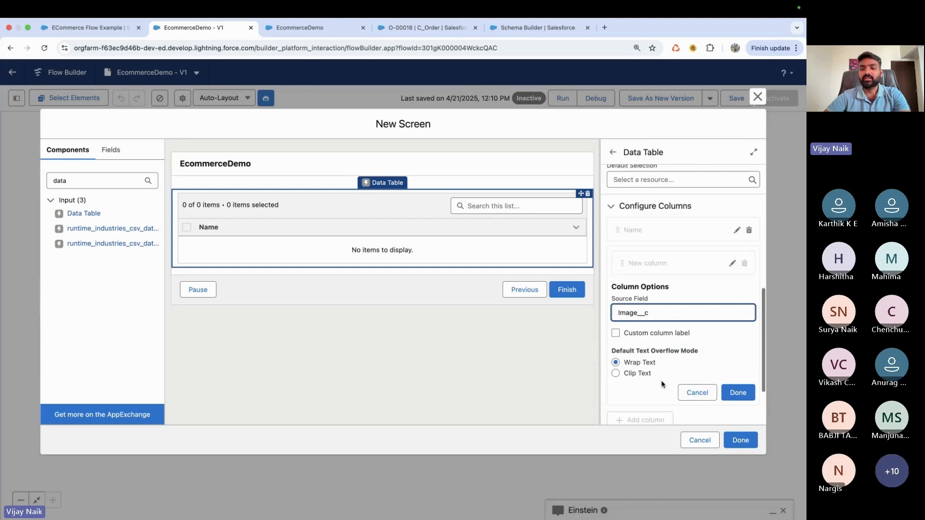
click(737, 393)
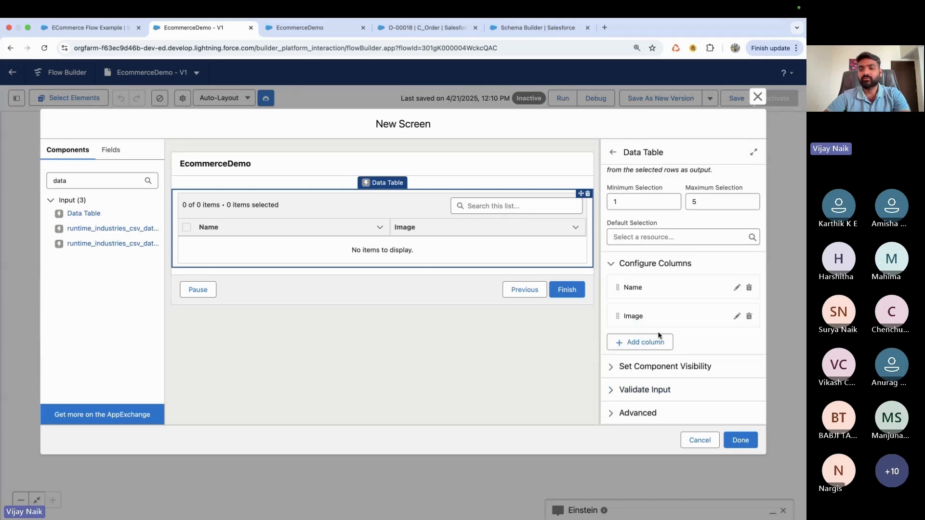
drag(617, 317, 617, 287)
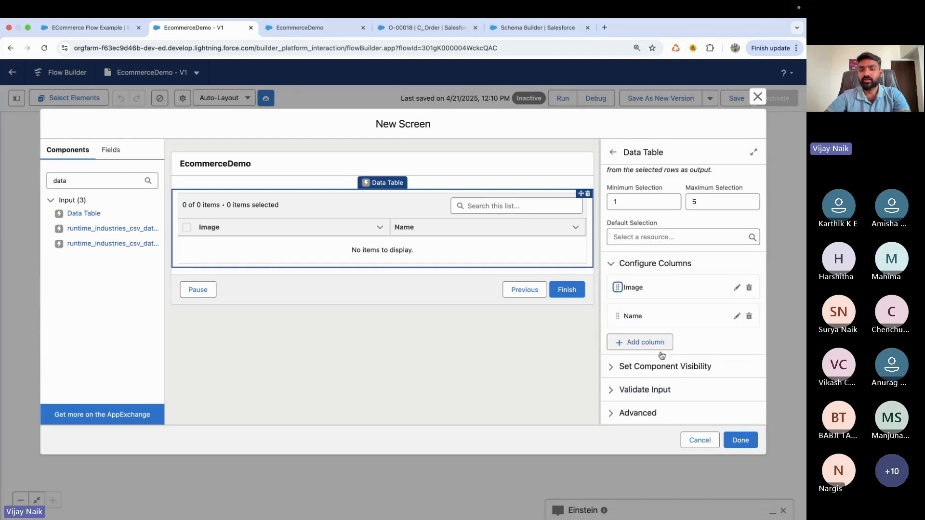
Add a column to the products table using Type__c as its source field.
click(641, 343)
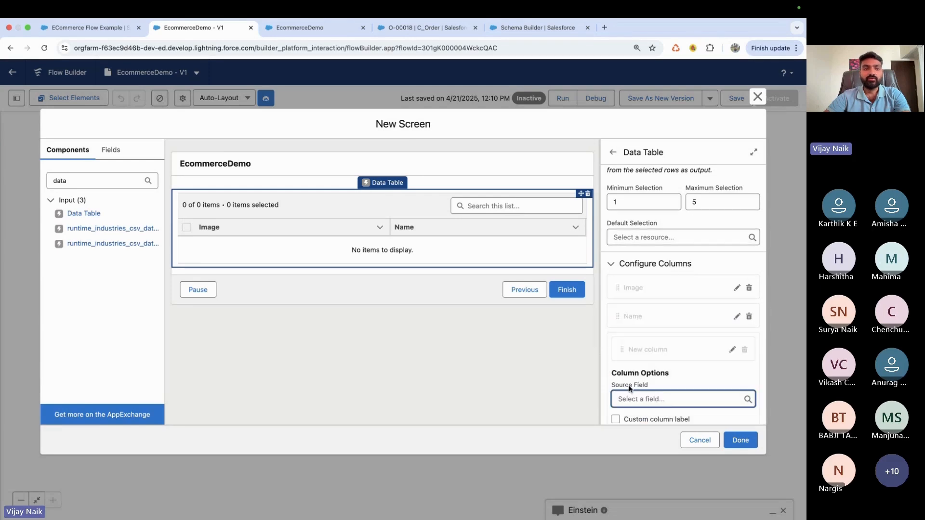
text(type)
click(661, 389)
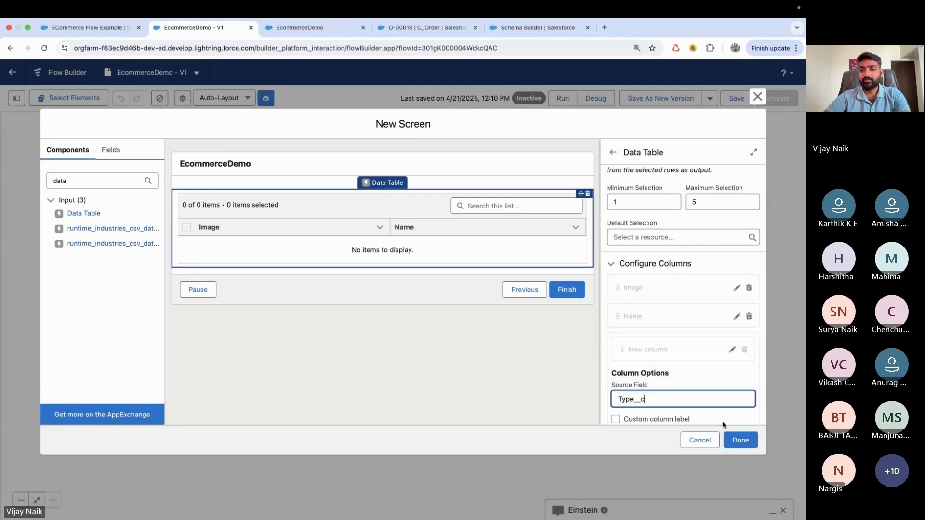
scroll(687, 384, down, 1)
click(737, 399)
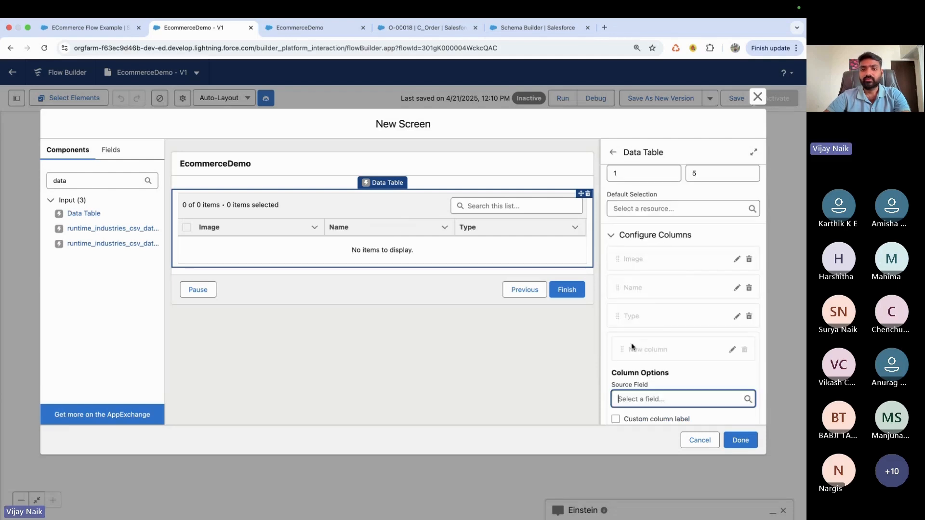
Try to add a column for the Description__c field and finish the new screen.
text(desc)
click(641, 377)
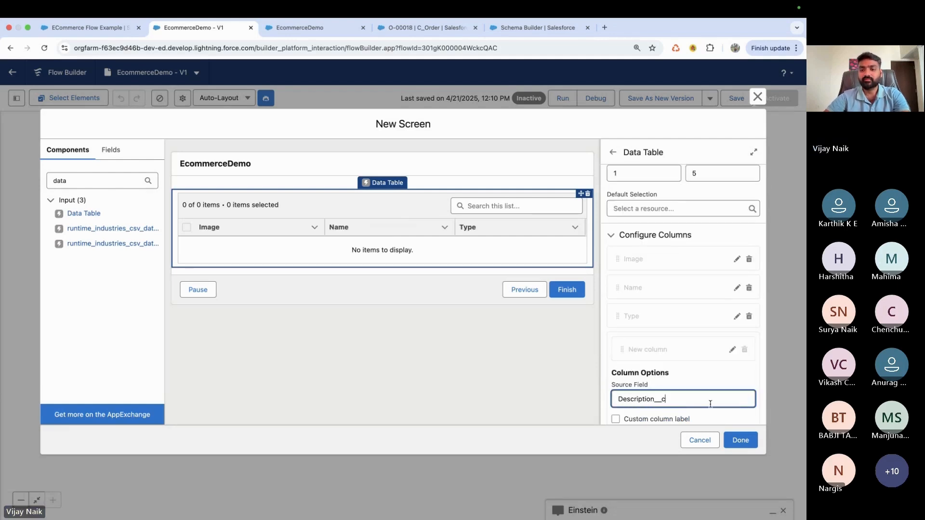
click(742, 441)
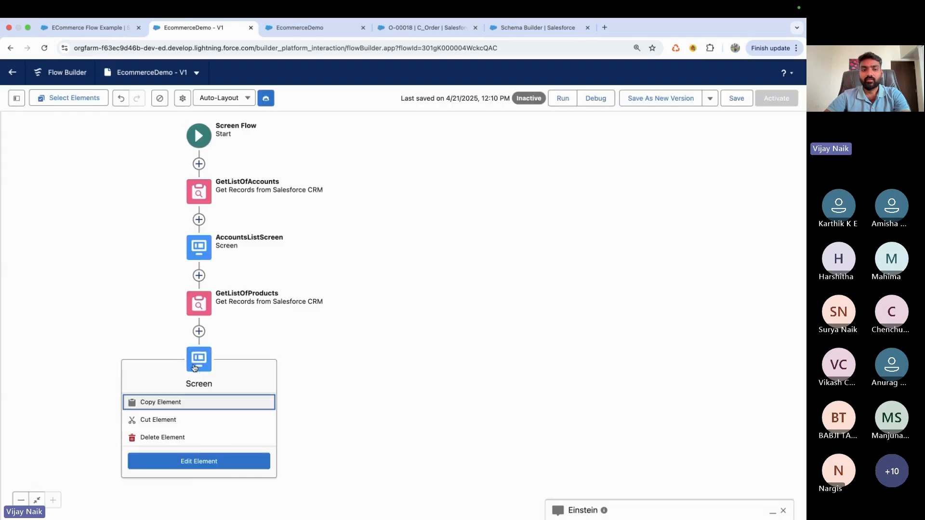
Reopen the products list screen for editing and add a Description__c column to its products table.
click(203, 462)
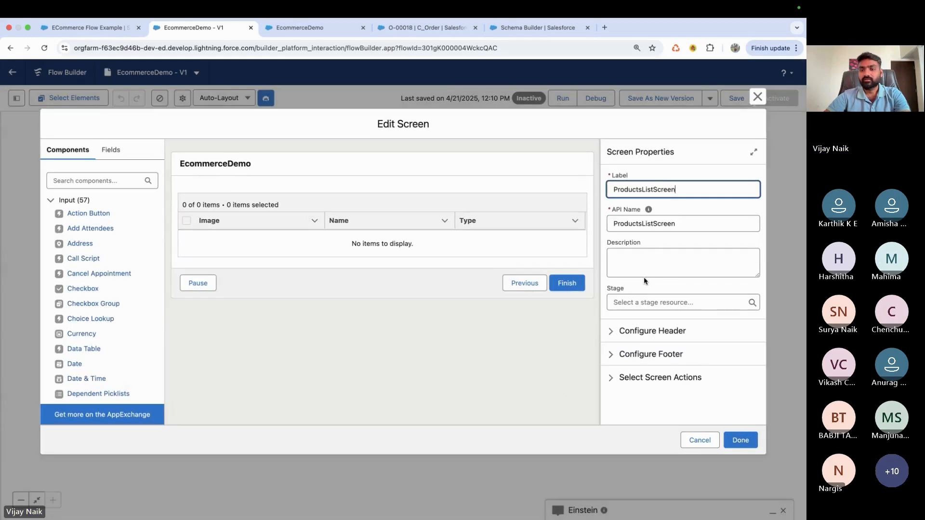
click(412, 215)
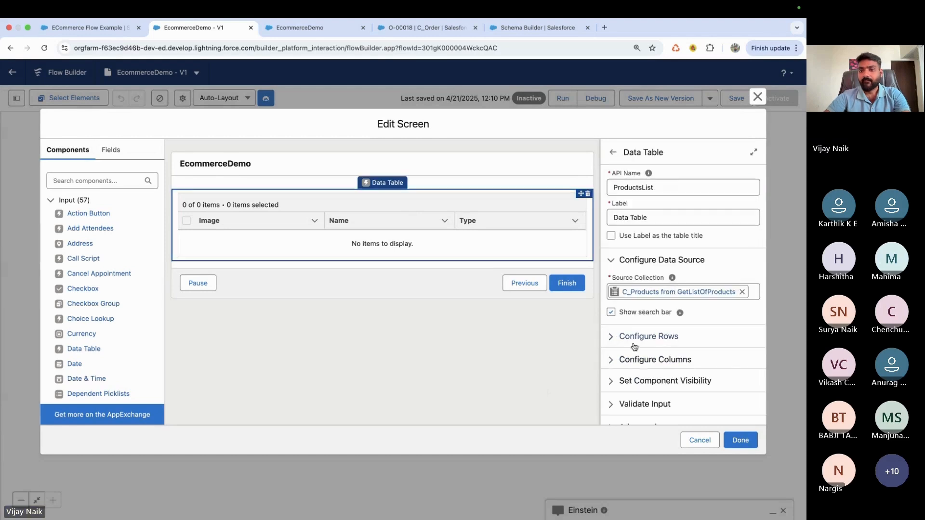
click(614, 360)
scroll(650, 337, down, 5)
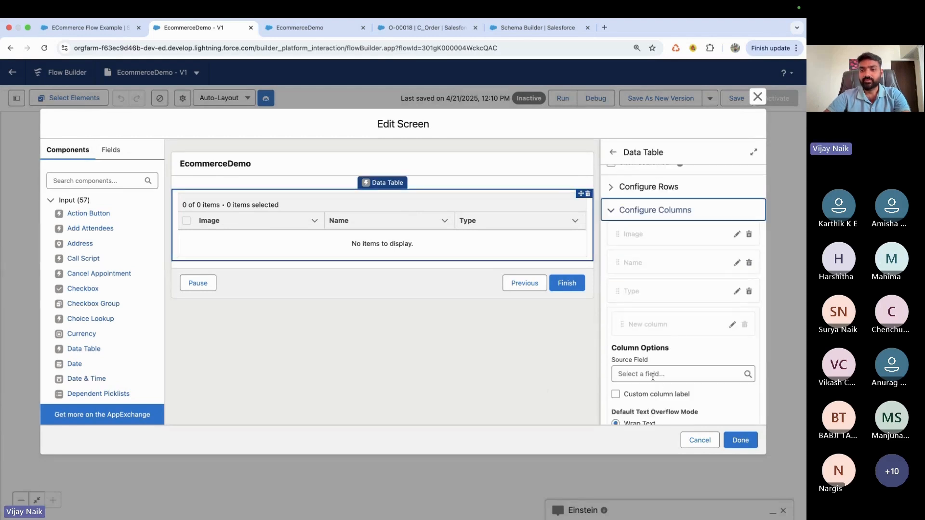
click(653, 375)
text(desc)
click(655, 355)
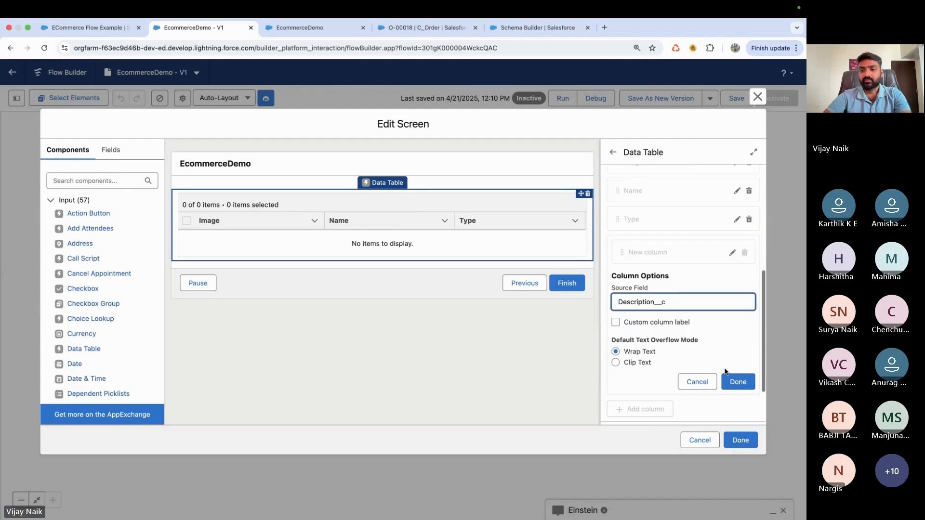
click(736, 380)
Add a Price__c column to the products table and save the flow with the edited screen.
click(644, 342)
click(650, 396)
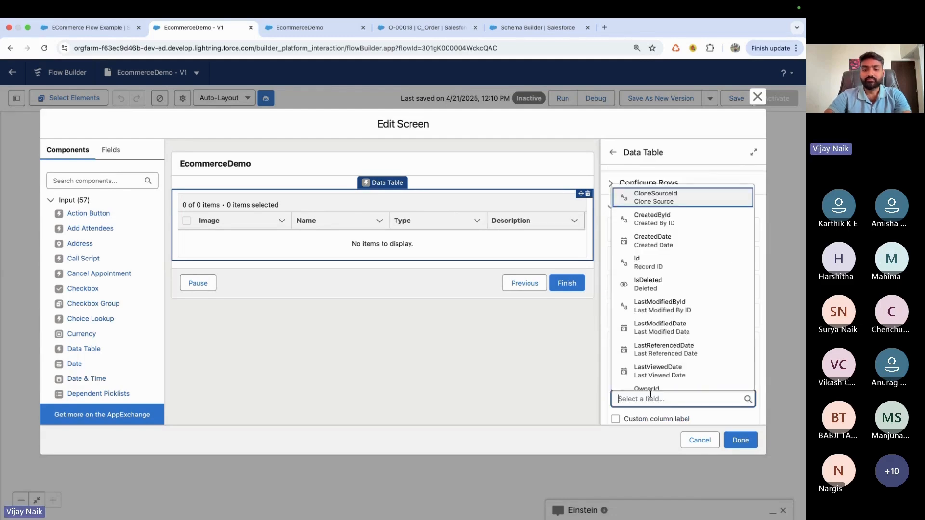
text(pri)
click(679, 378)
scroll(678, 380, down, 3)
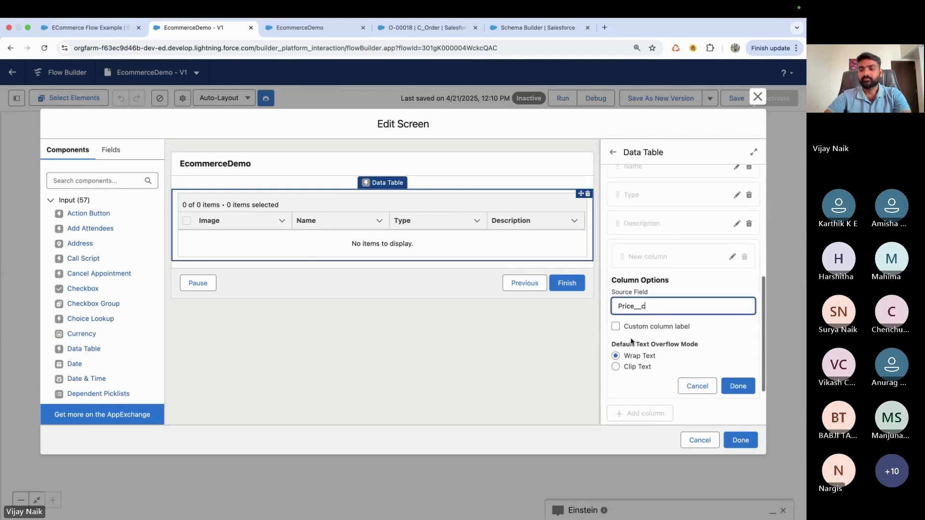
click(732, 387)
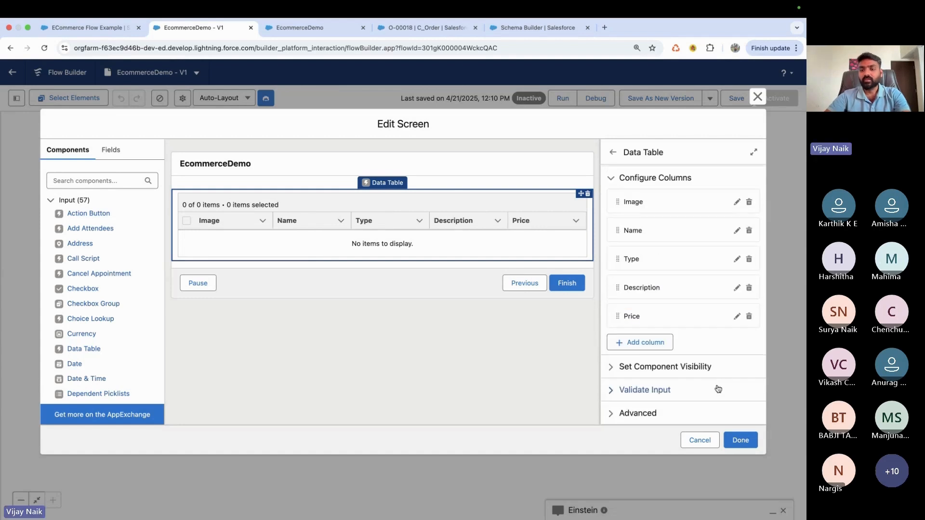
click(740, 439)
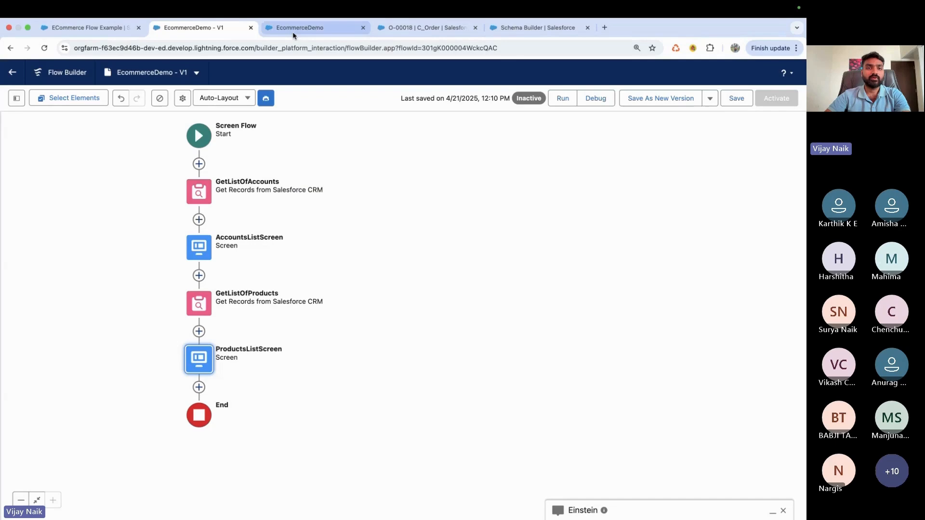
click(746, 103)
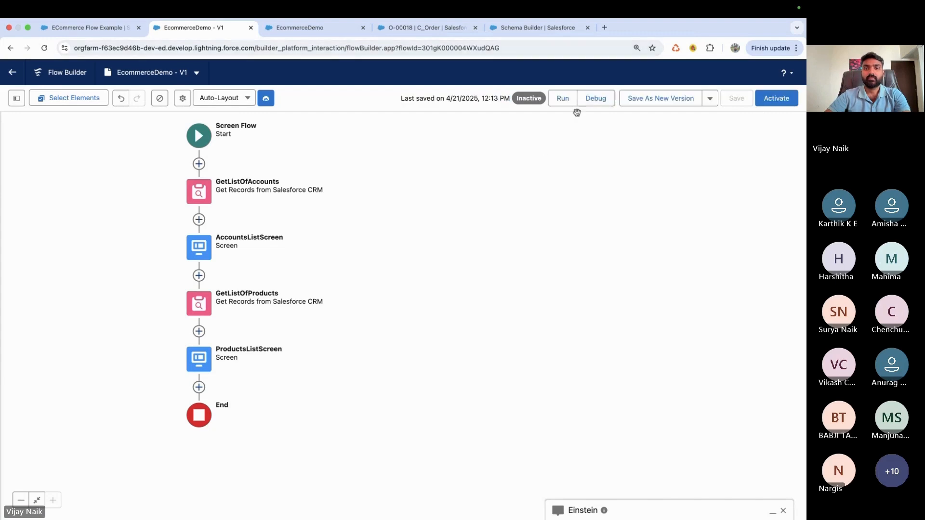
Run the flow in debug mode and continue to the products screen with the Burlington Textiles Corp of America account selected.
click(595, 100)
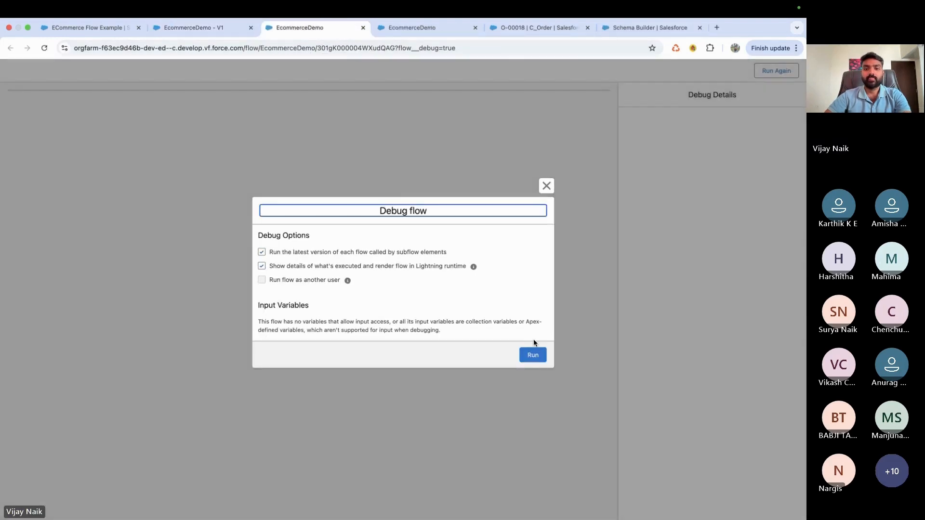
click(532, 352)
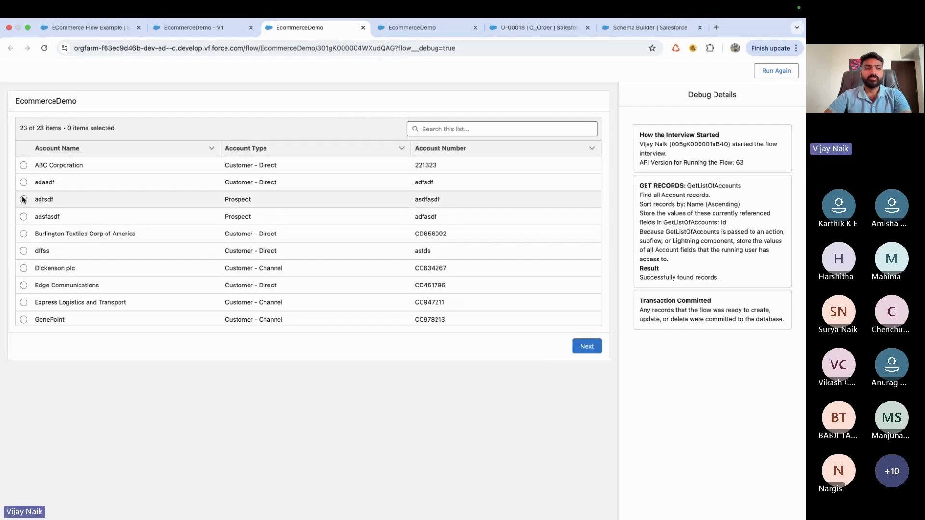
click(24, 234)
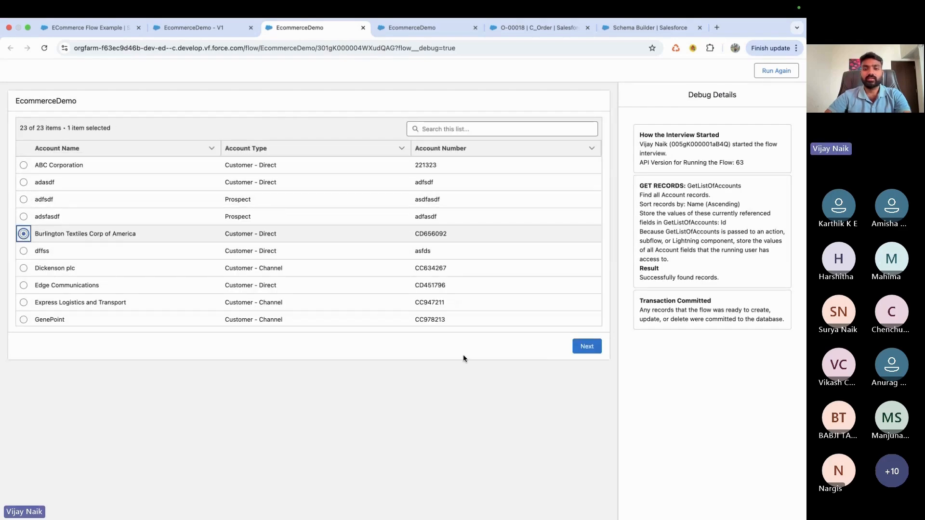
click(587, 347)
Look through the products table in the debug run and select iPhone and Organic Lavender Hand Soap.
scroll(240, 275, down, 3)
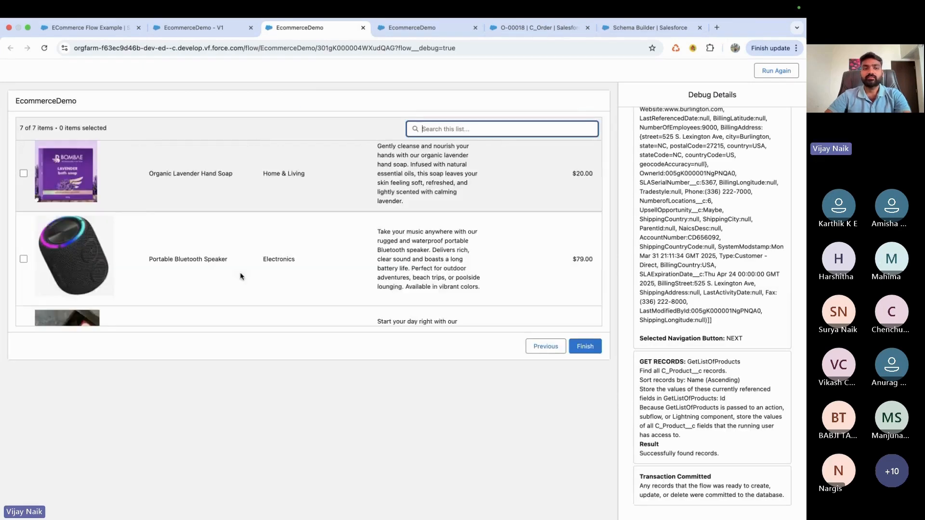
scroll(240, 276, down, 5)
scroll(240, 276, up, 5)
scroll(240, 275, down, 3)
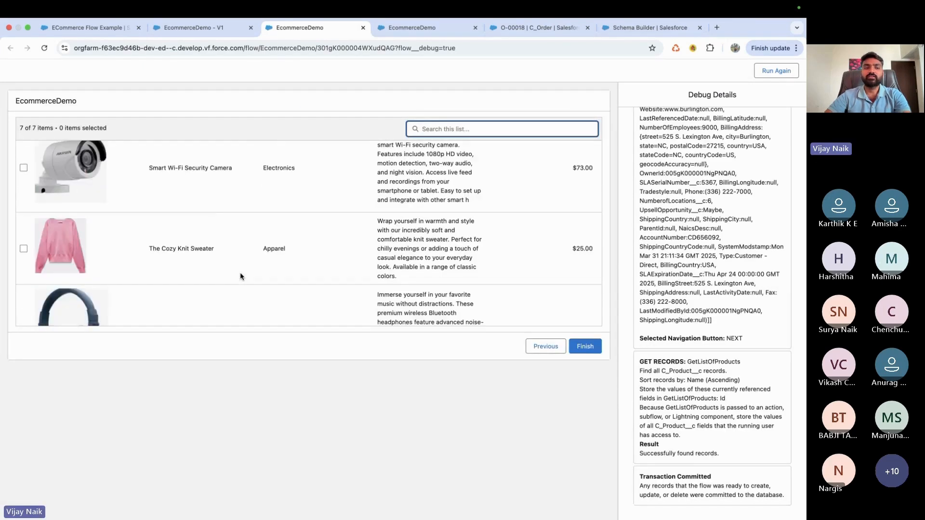
scroll(240, 276, up, 5)
click(23, 197)
click(23, 277)
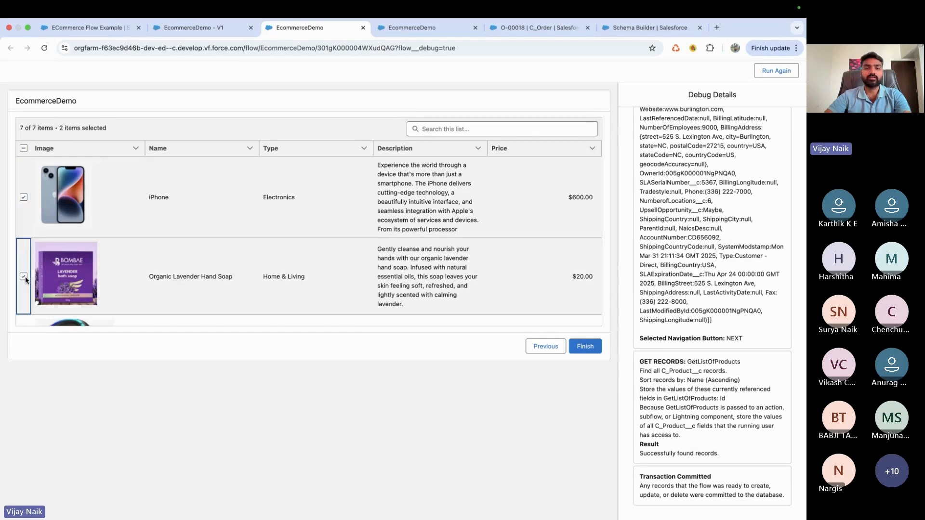
scroll(308, 254, down, 5)
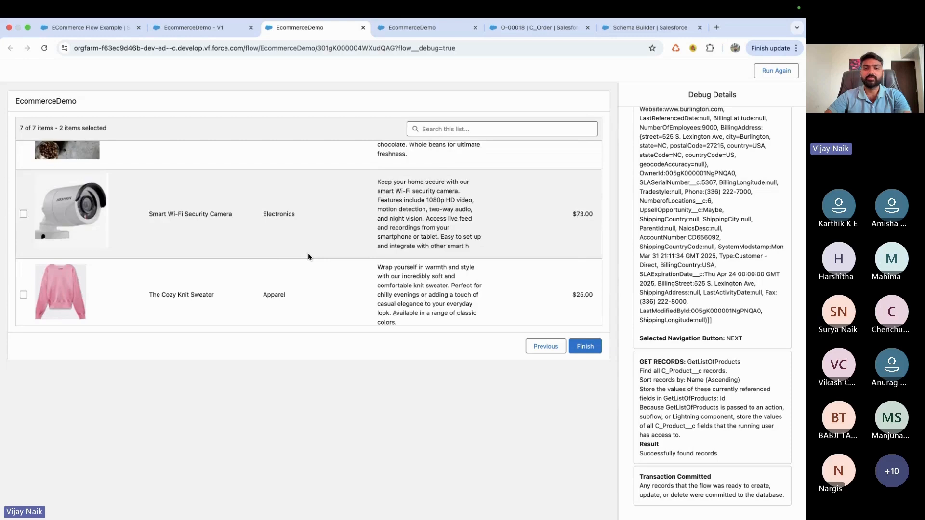
scroll(308, 254, up, 3)
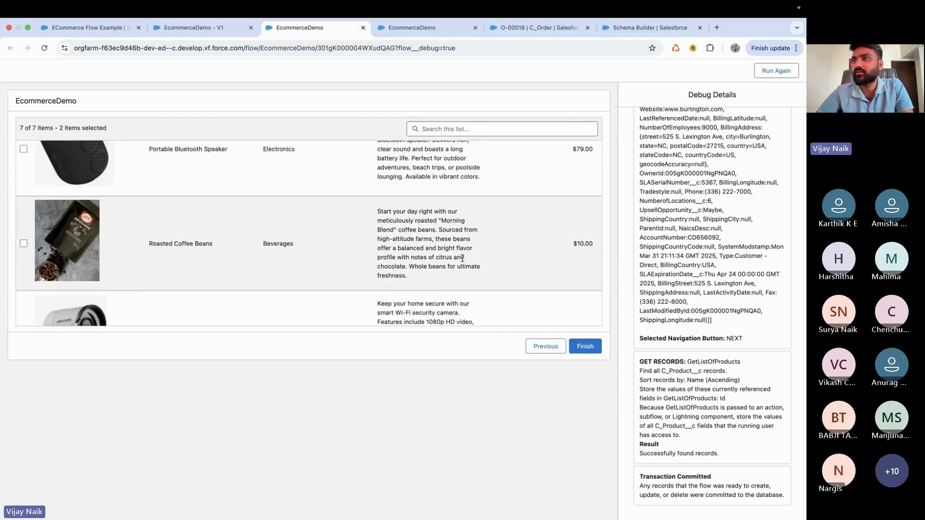
Go to the C_Products list in Order Management and view the blank new product form, leaving it without saving.
click(200, 27)
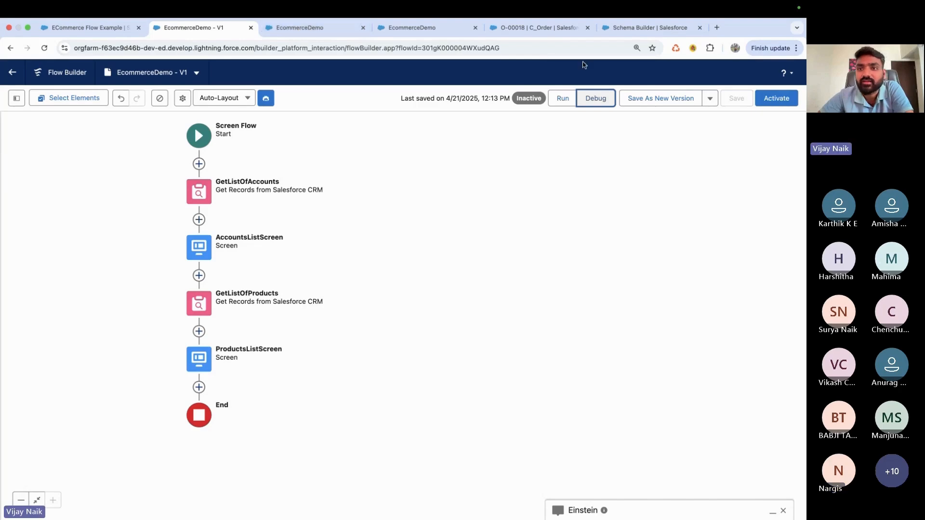
click(535, 28)
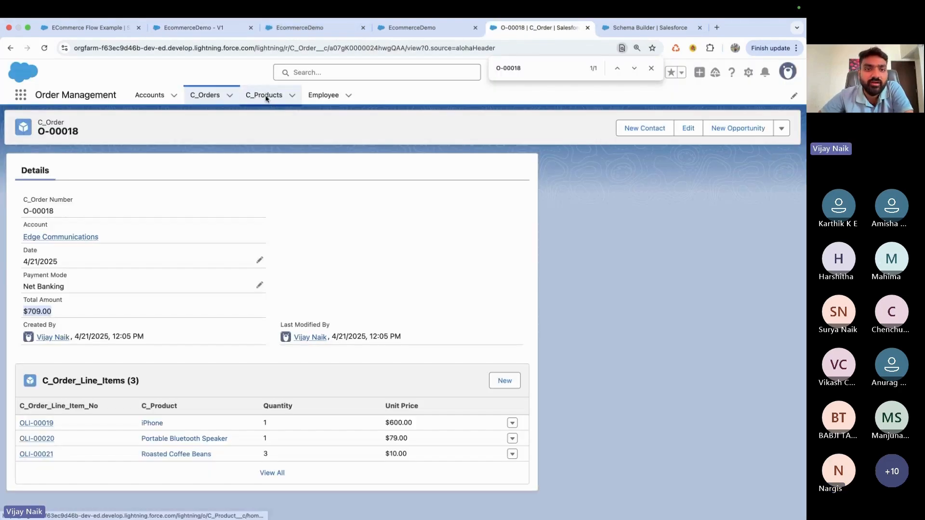
click(266, 96)
click(603, 135)
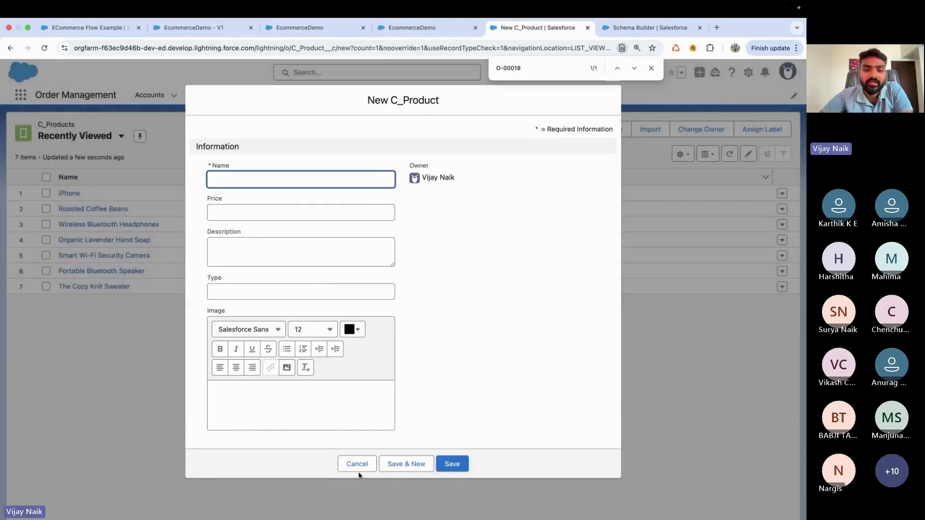
click(358, 466)
Open the iPhone product for editing and examine its Image field and the image file picker without choosing a file.
click(782, 193)
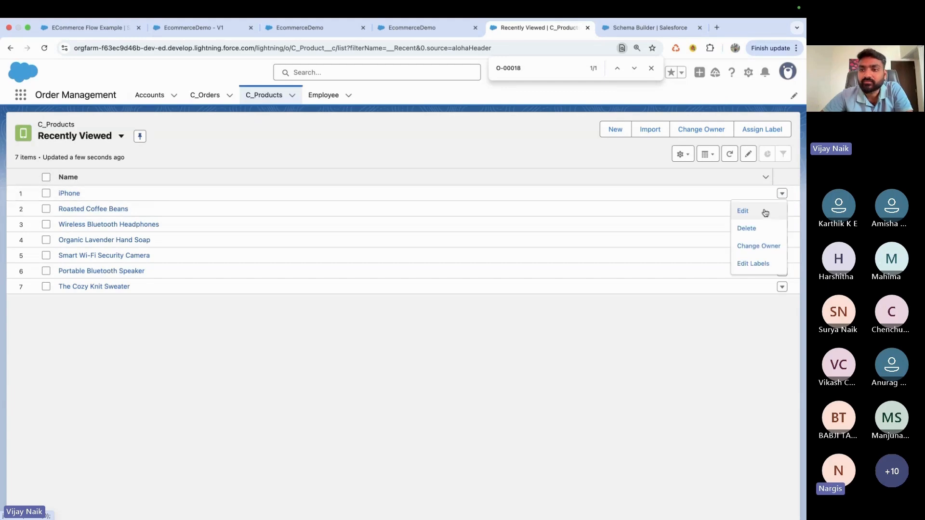
click(759, 211)
scroll(360, 341, down, 2)
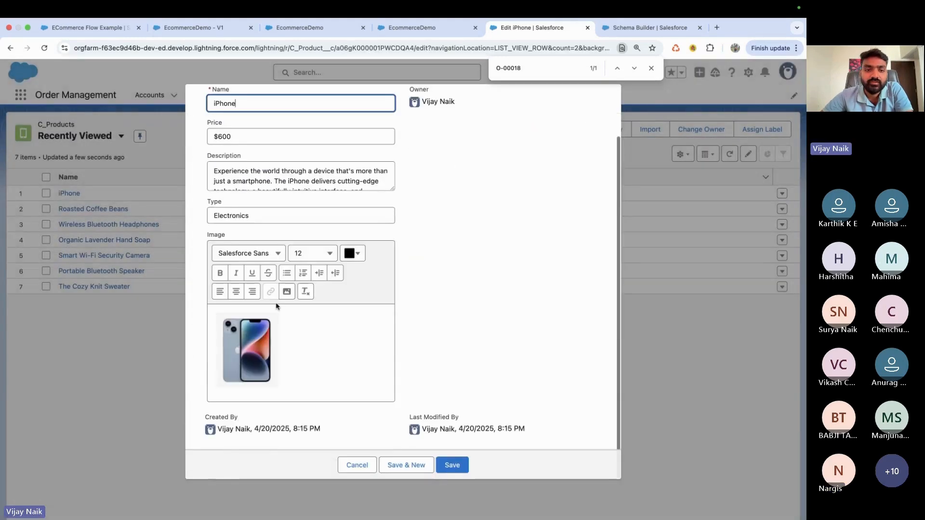
click(234, 342)
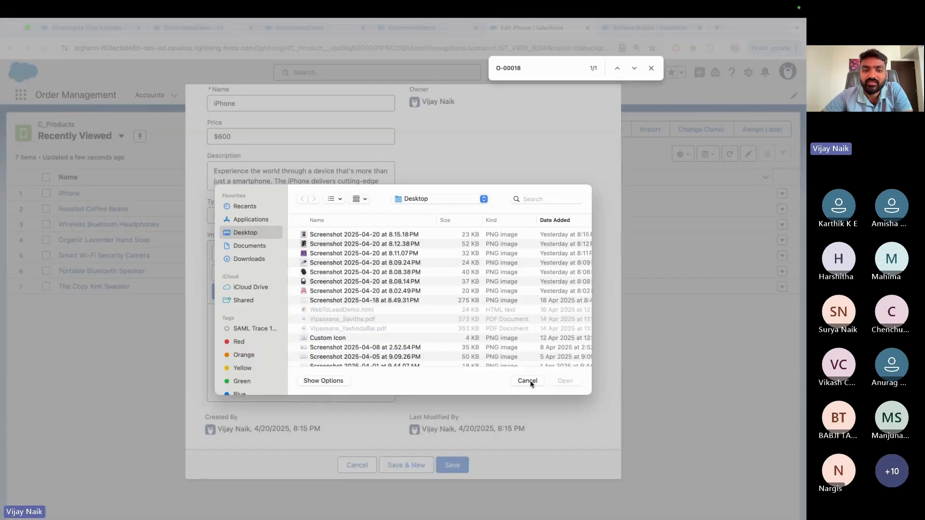
click(528, 382)
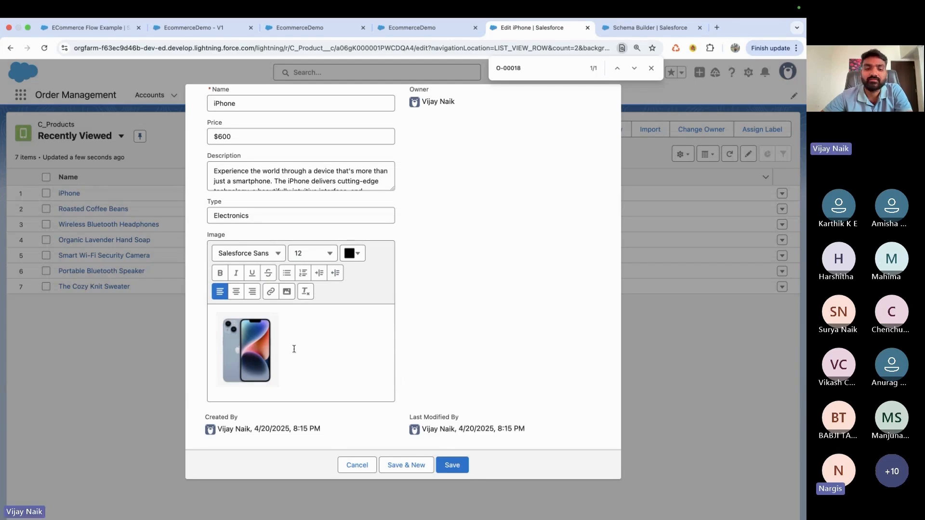
scroll(294, 349, up, 3)
Compare the finished example with the flow under construction and return the debug run to its accounts screen.
click(88, 34)
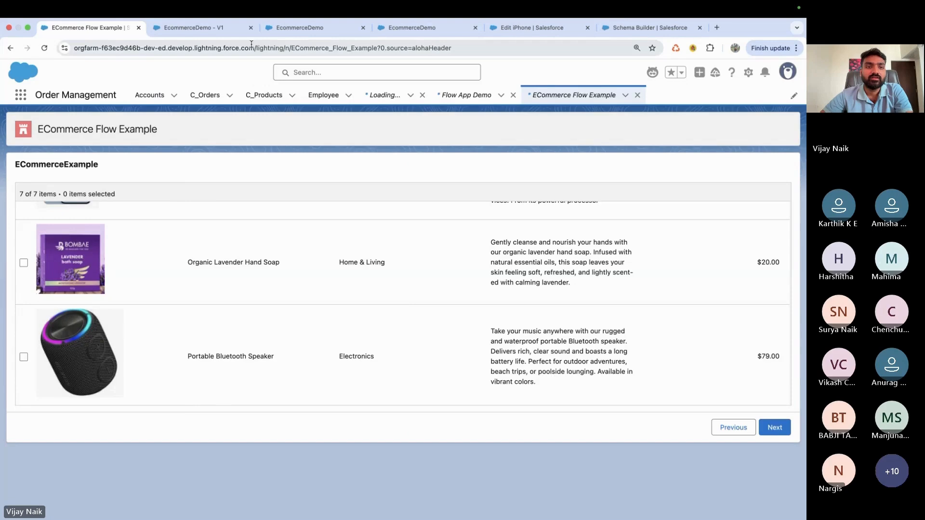
click(190, 28)
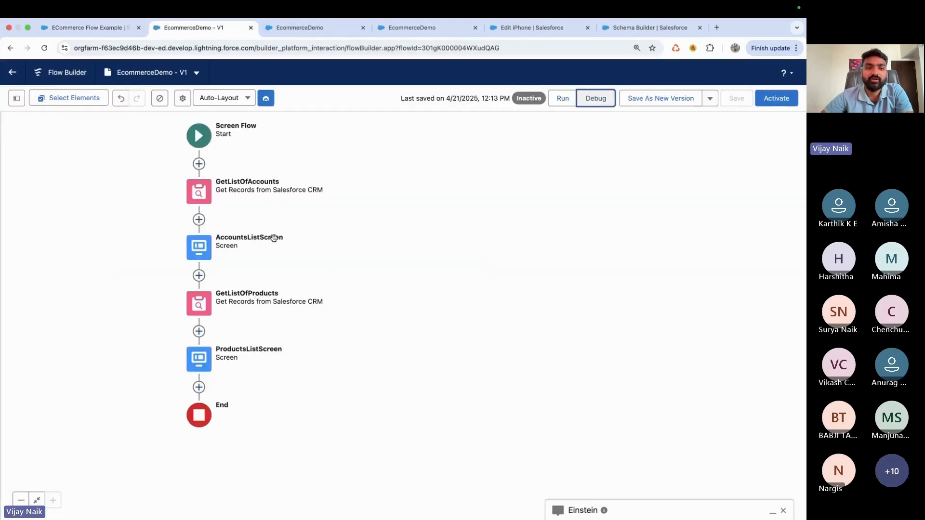
click(299, 28)
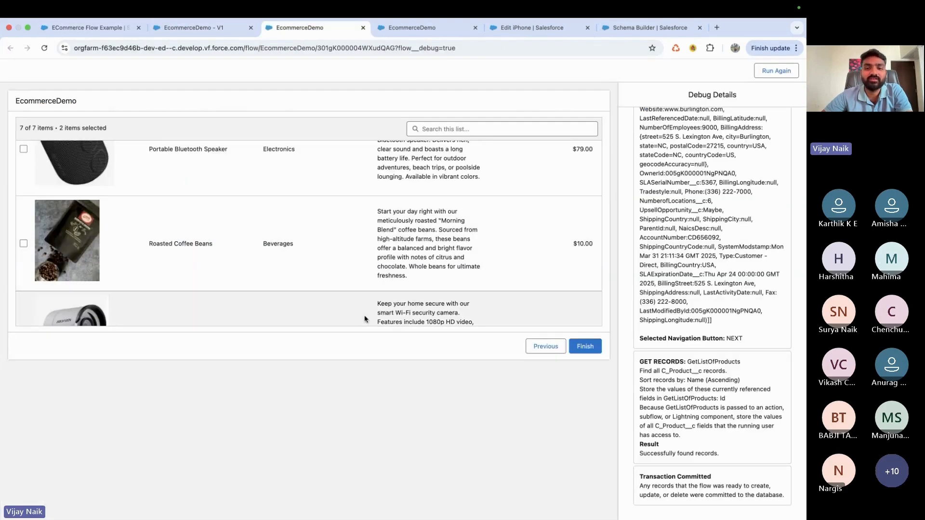
click(533, 353)
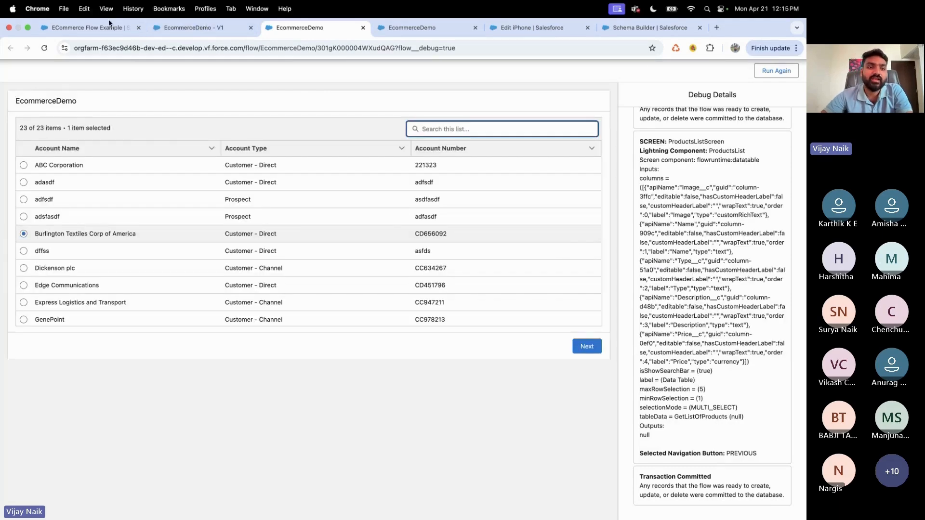
In the finished ECommerce Flow Example, select Organic Lavender Hand Soap and Portable Bluetooth Speaker and continue to the order details.
click(120, 27)
click(22, 279)
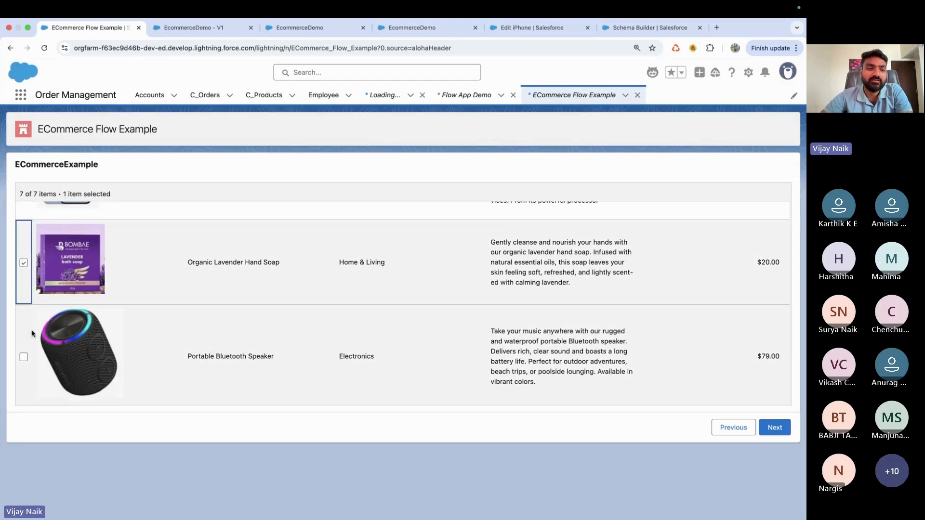
click(24, 357)
click(775, 426)
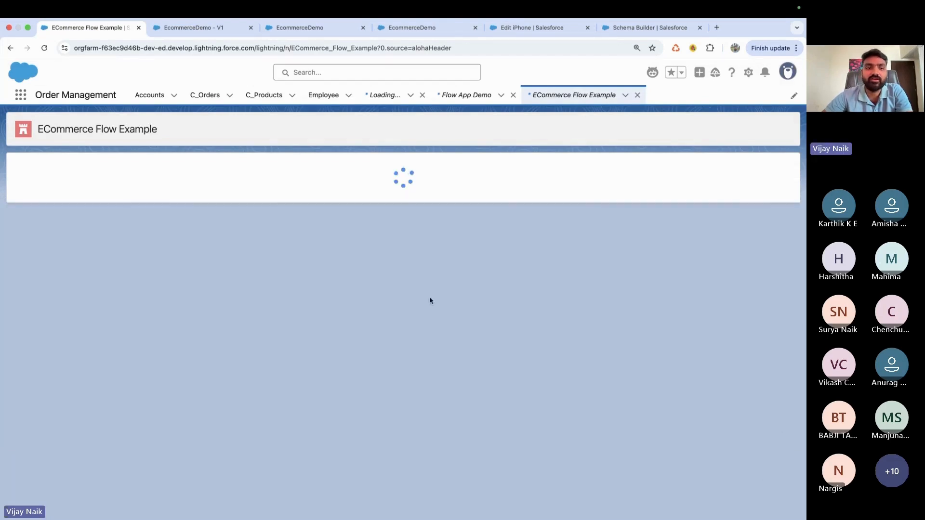
Examine the example's order details screen, including the Payment Mode field and each line item's Quantity field.
click(66, 260)
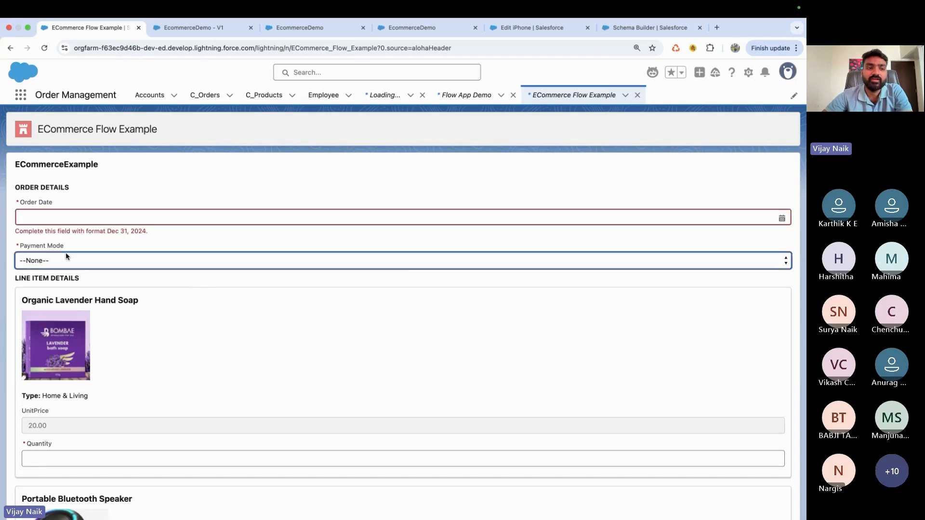
click(176, 347)
scroll(93, 386, down, 5)
scroll(93, 388, up, 2)
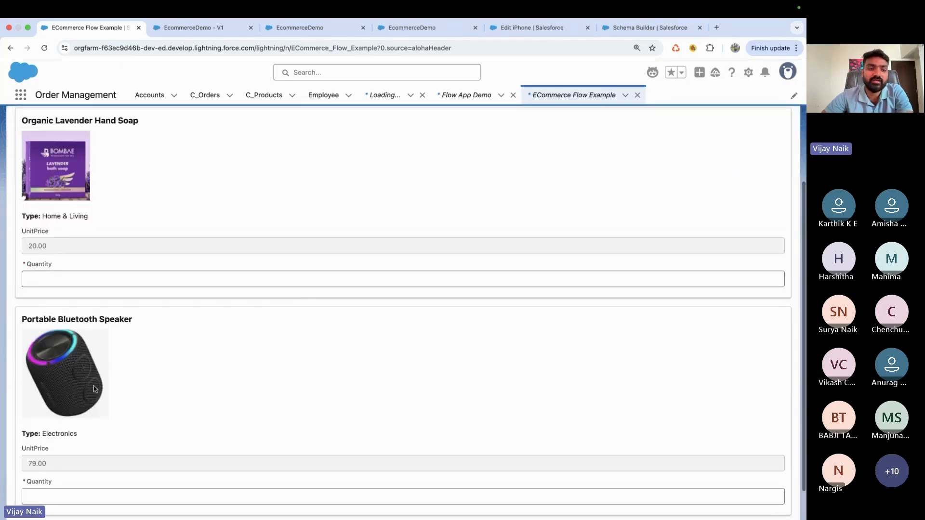
click(55, 280)
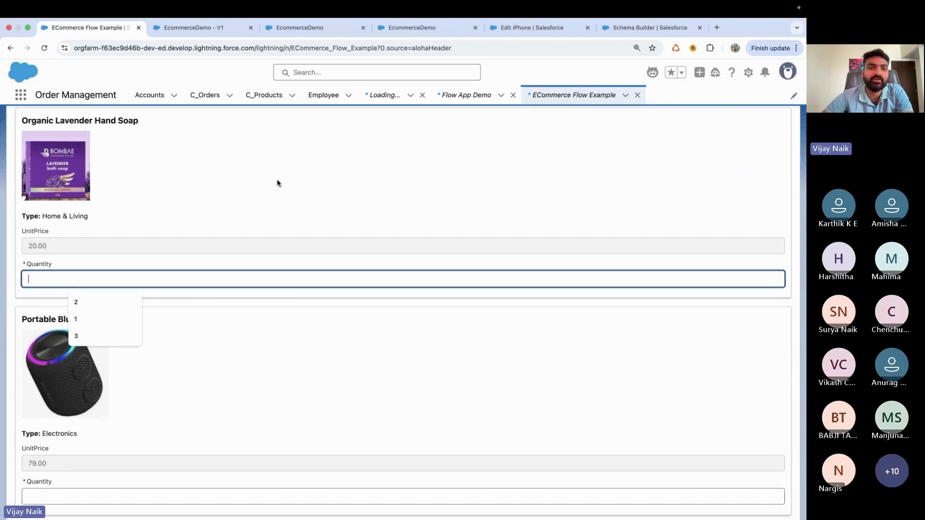
In the EcommerceDemo flow, add a Screen element labelled OrderSummaryScreen between ProductsListScreen and End.
click(218, 29)
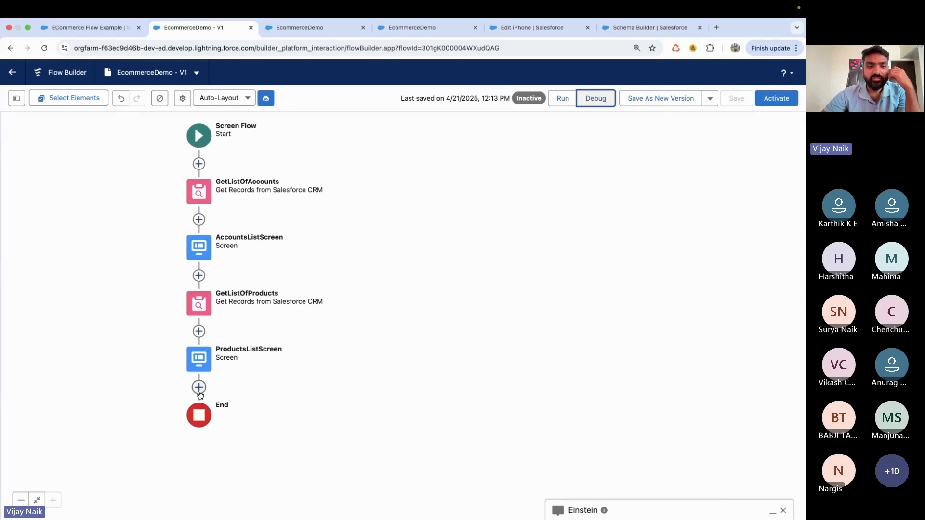
click(199, 388)
click(148, 485)
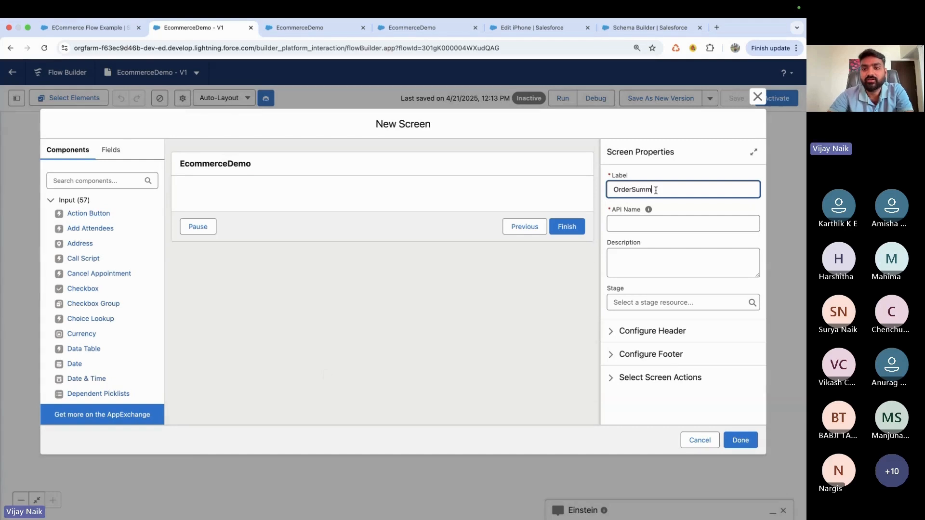
text(OrderSummaryScr)
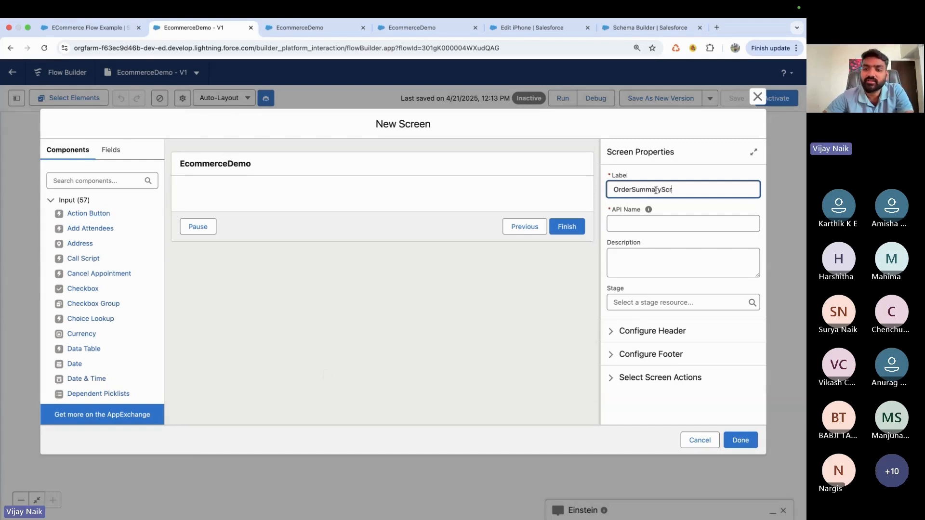
text(een)
key(Tab)
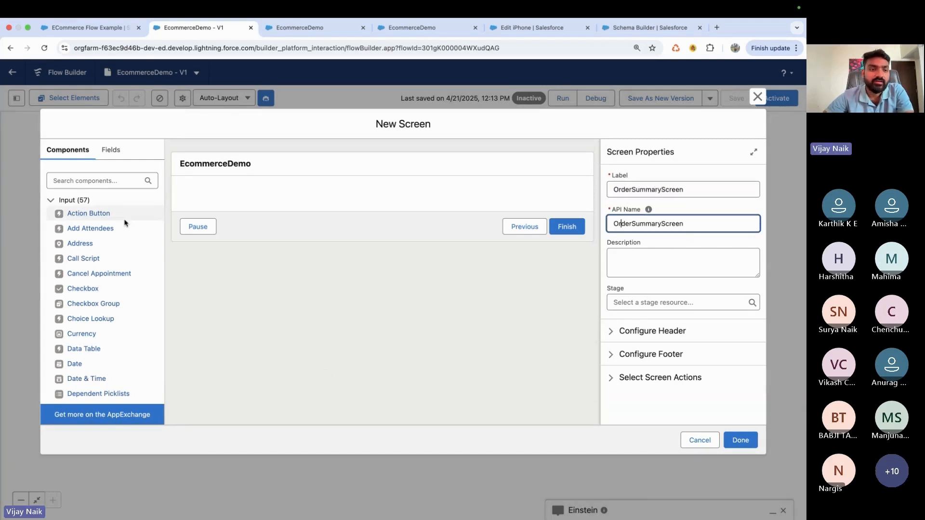
Add a Display Text component with API name OrderDetailsSection to the screen and enter the text ORDER DETAILS.
click(85, 181)
text(text)
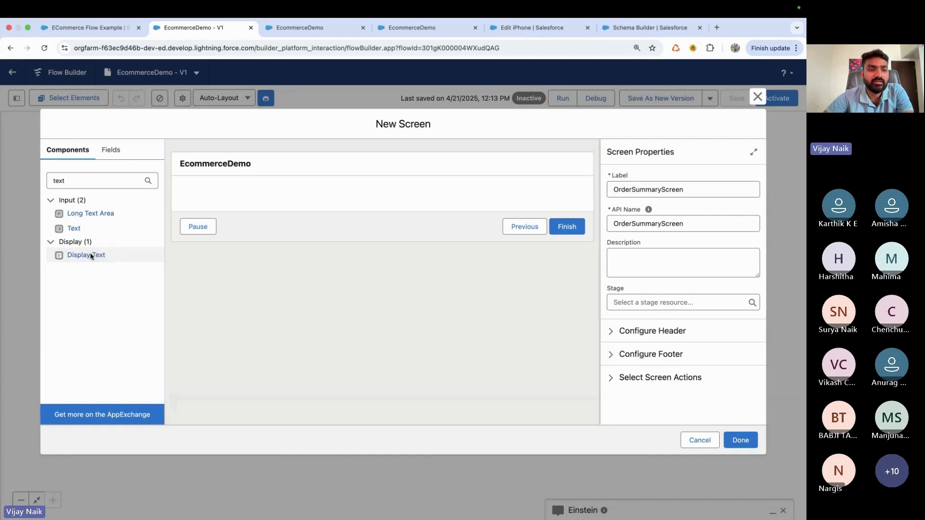
drag(90, 257, 229, 198)
click(621, 191)
text(orderDetails)
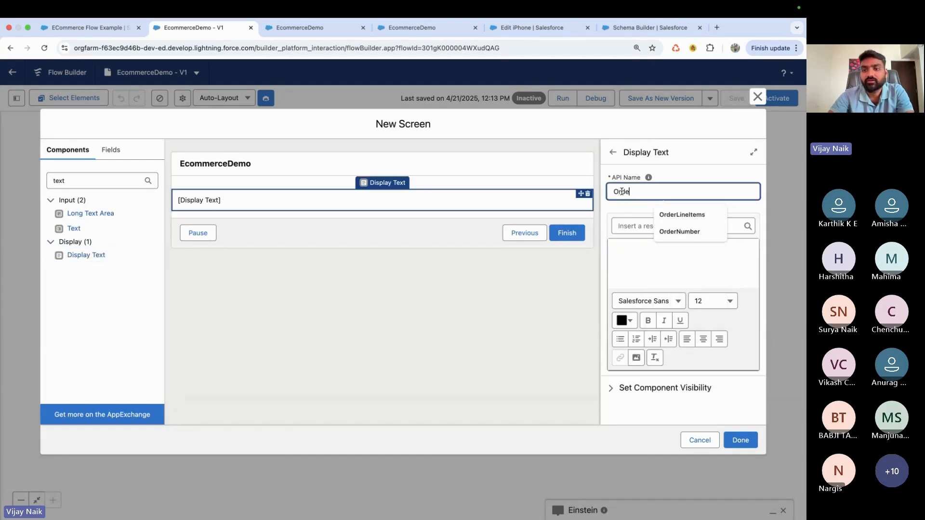
text(Section)
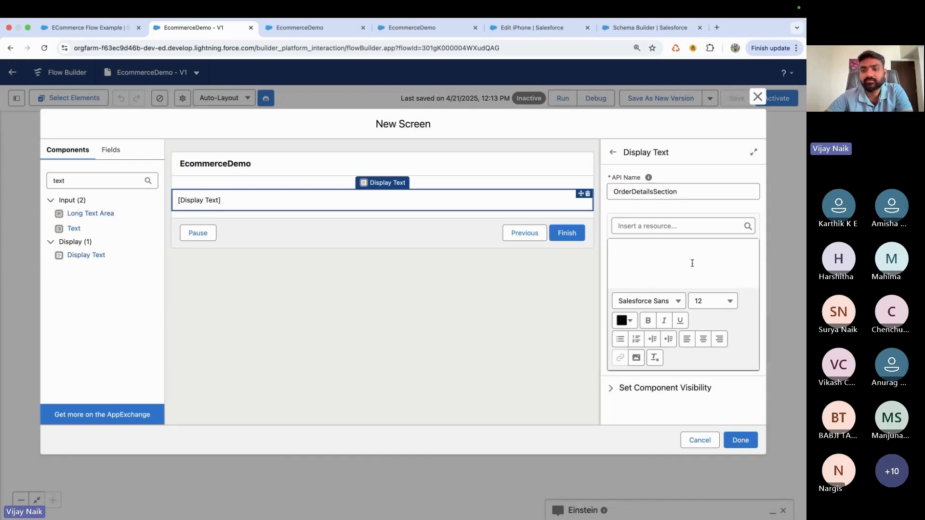
click(663, 252)
text(ORDER DETAILS)
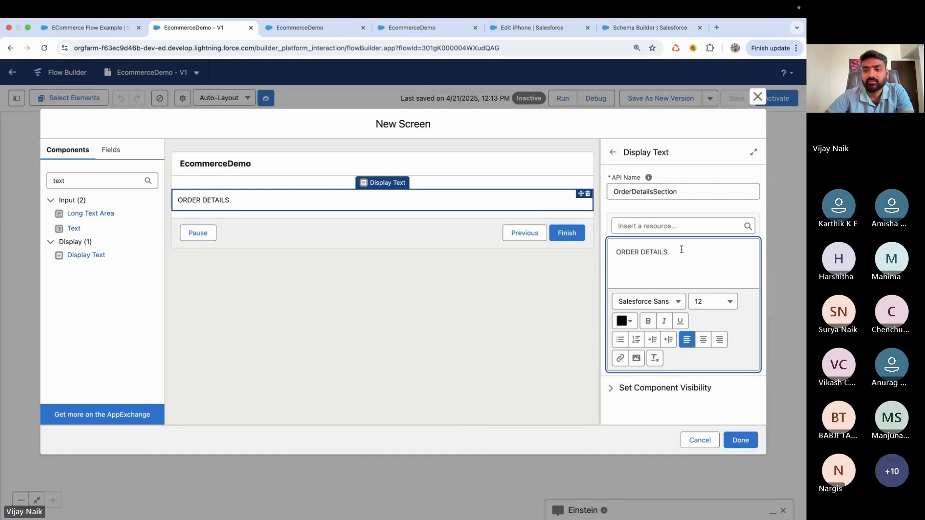
Format the ORDER DETAILS heading as bold at font size 16.
triple_click(681, 249)
click(649, 322)
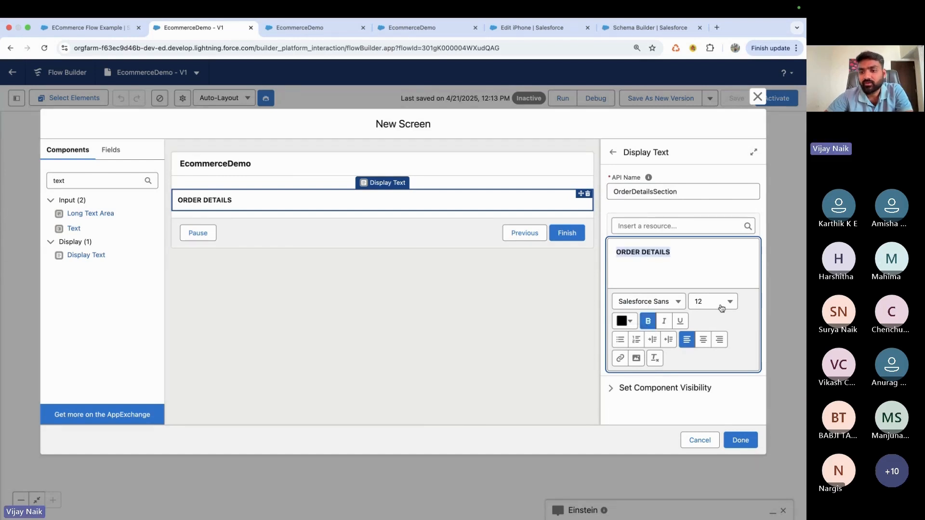
click(718, 302)
click(688, 427)
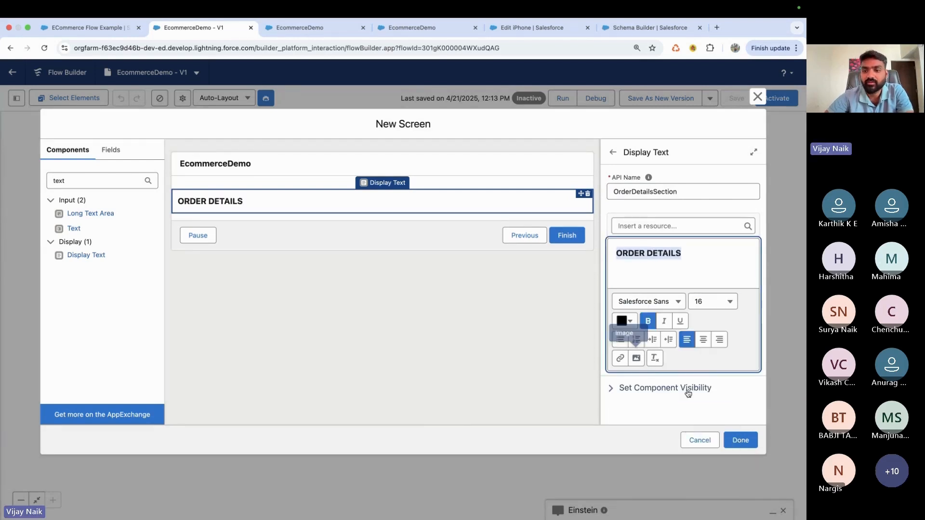
click(364, 289)
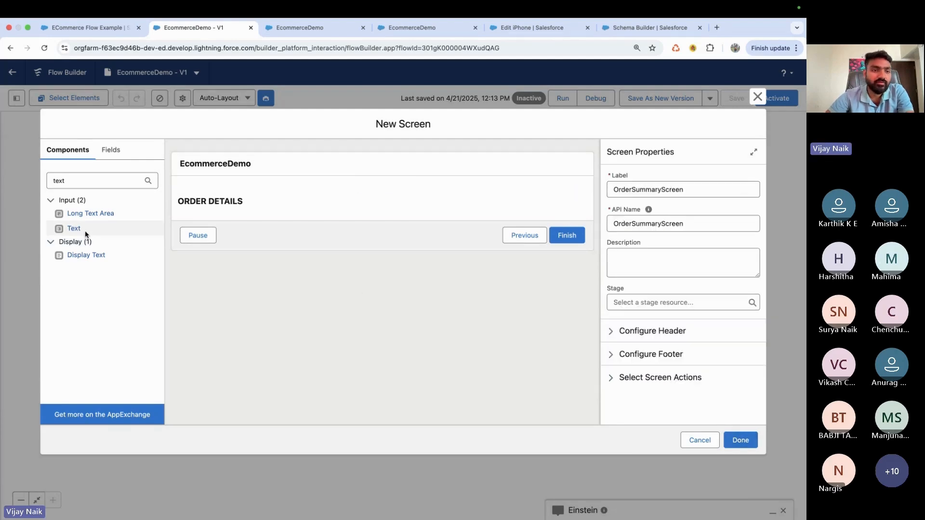
Check the finished example's order details fields and add a Date component below the ORDER DETAILS heading.
double_click(76, 179)
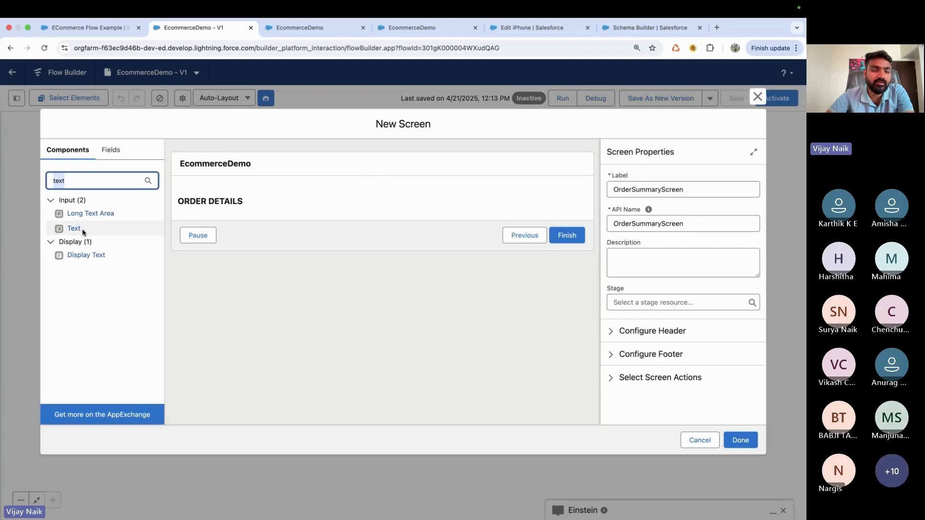
click(87, 28)
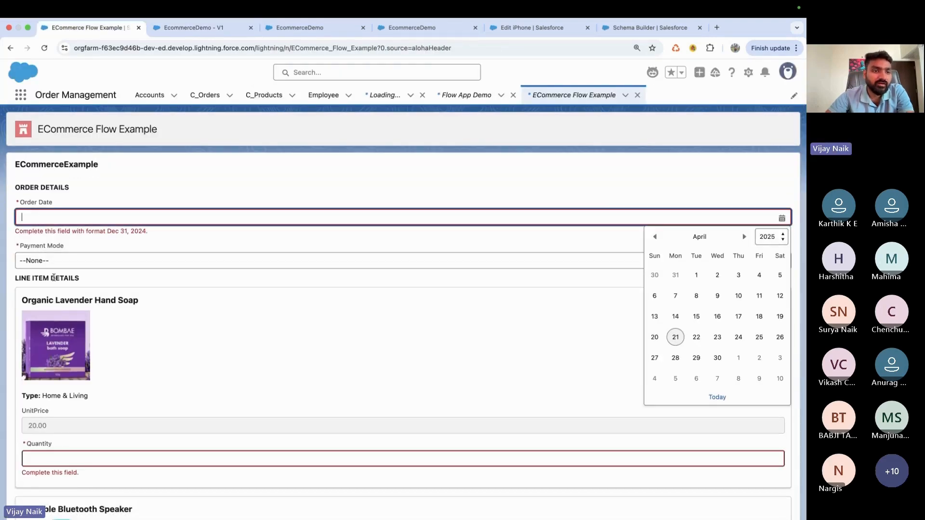
click(178, 28)
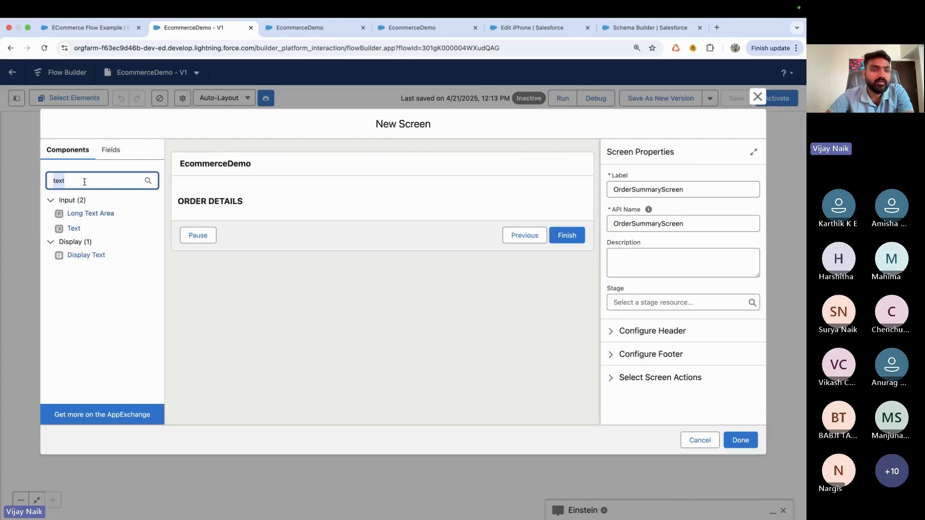
text(date)
drag(72, 215, 207, 213)
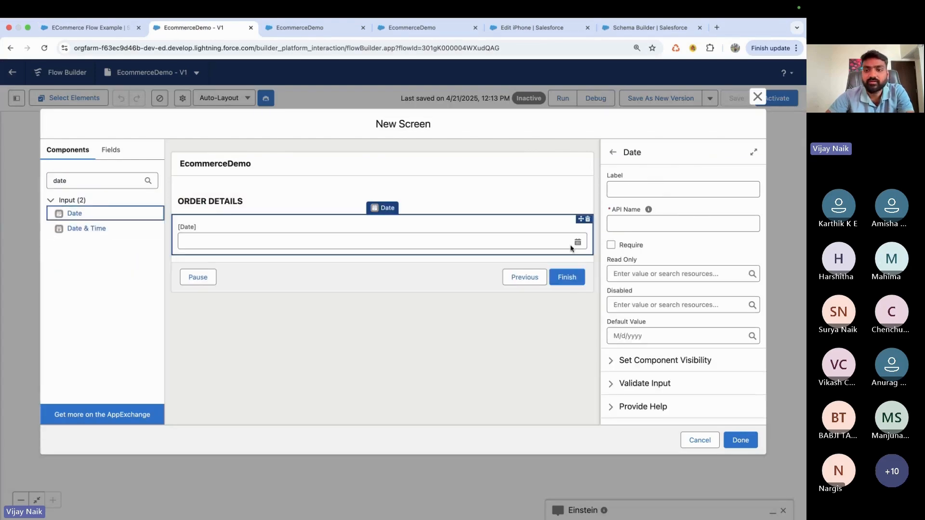
Label the Date component OrderDate, use OrderDate as its API name and make it required.
click(634, 190)
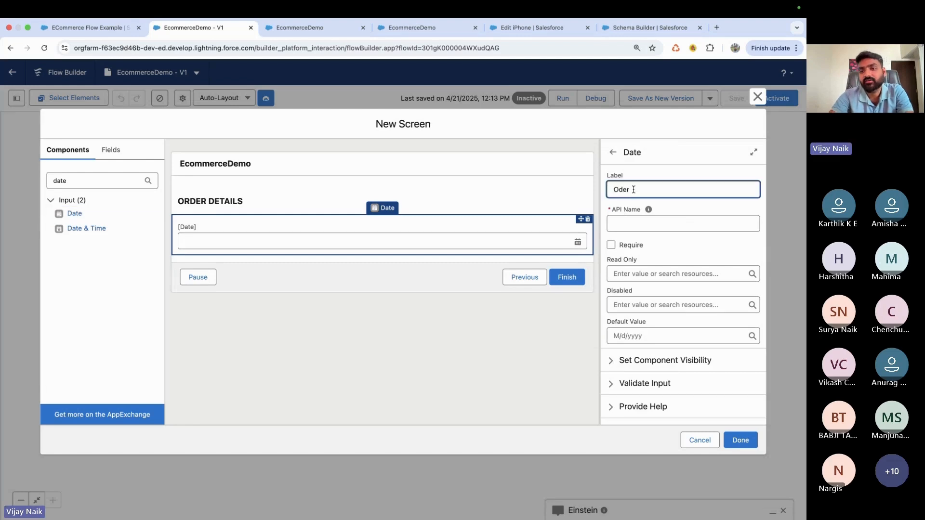
text(Od)
key(BackSpace)
text(rderDate)
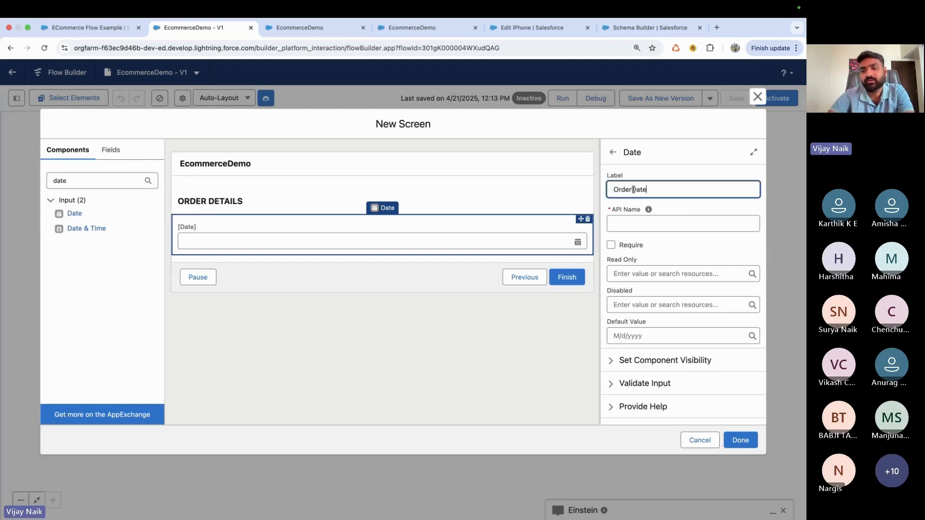
click(678, 227)
click(611, 245)
scroll(669, 284, down, 1)
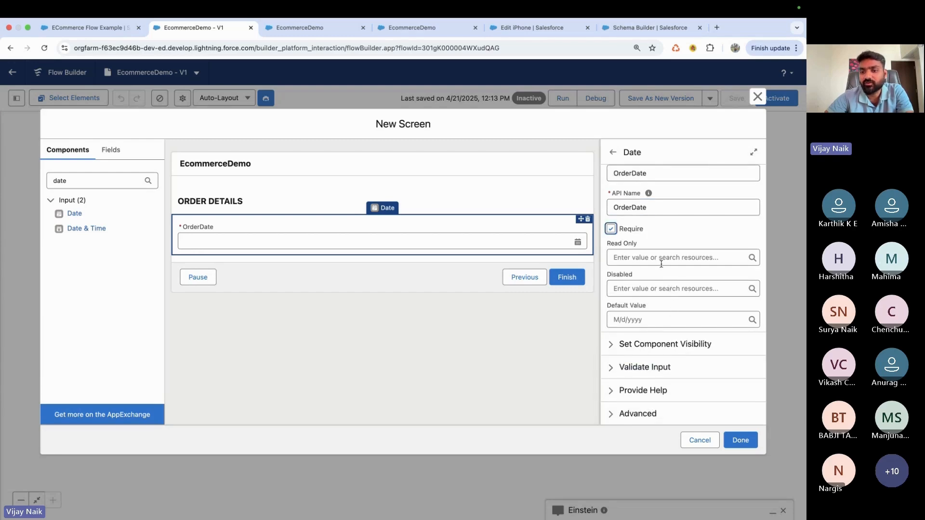
Find the Picklist component and add it to the screen below the OrderDate field.
double_click(91, 187)
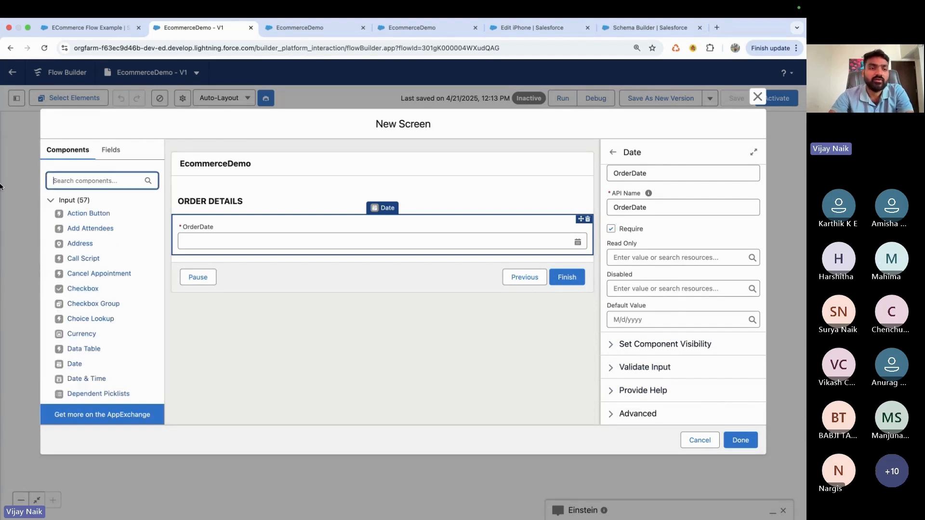
text(pa)
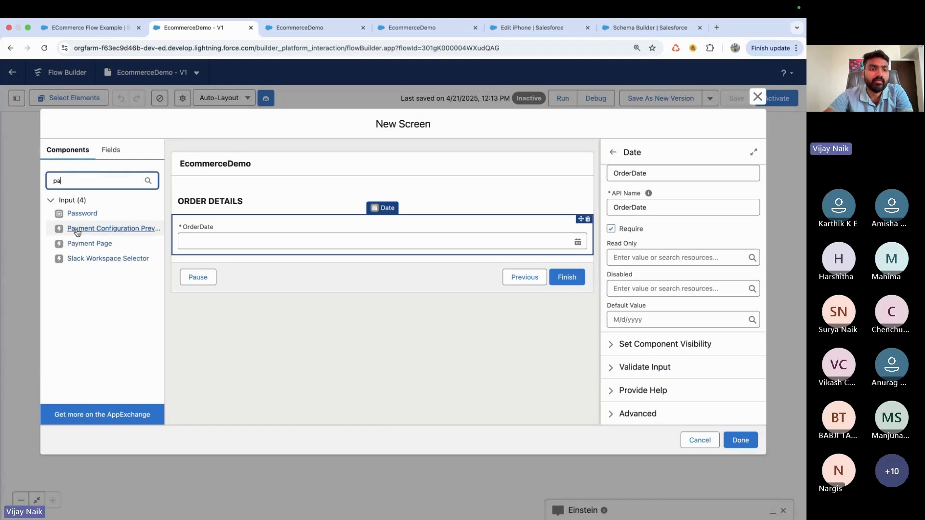
key(BackSpace)
text(ick)
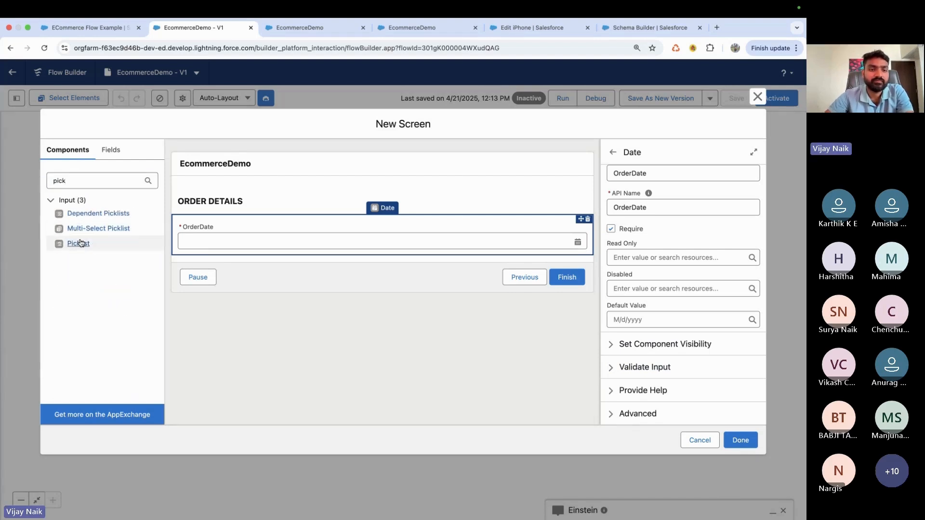
drag(79, 243, 247, 261)
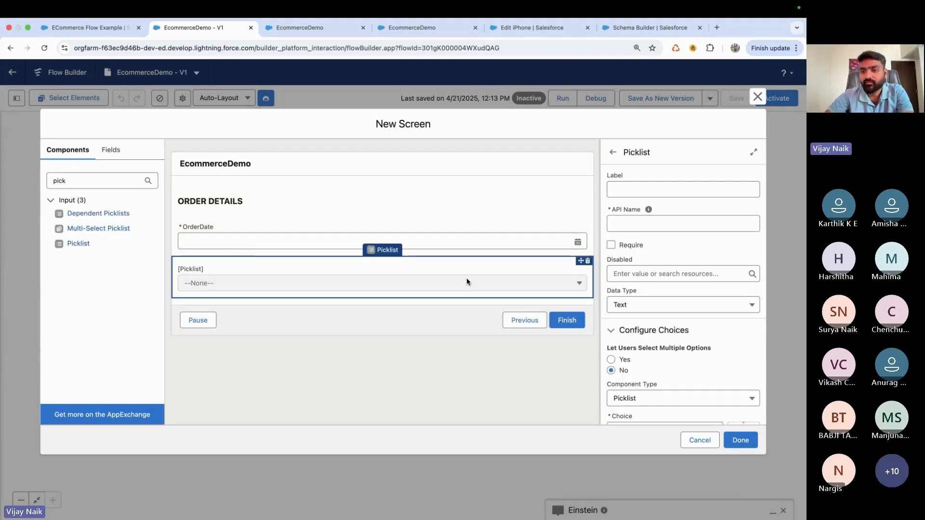
Label the Picklist component OrderPaymentMode, use OrderPaymentMode as its API name and make it required.
click(638, 189)
text(orderPa)
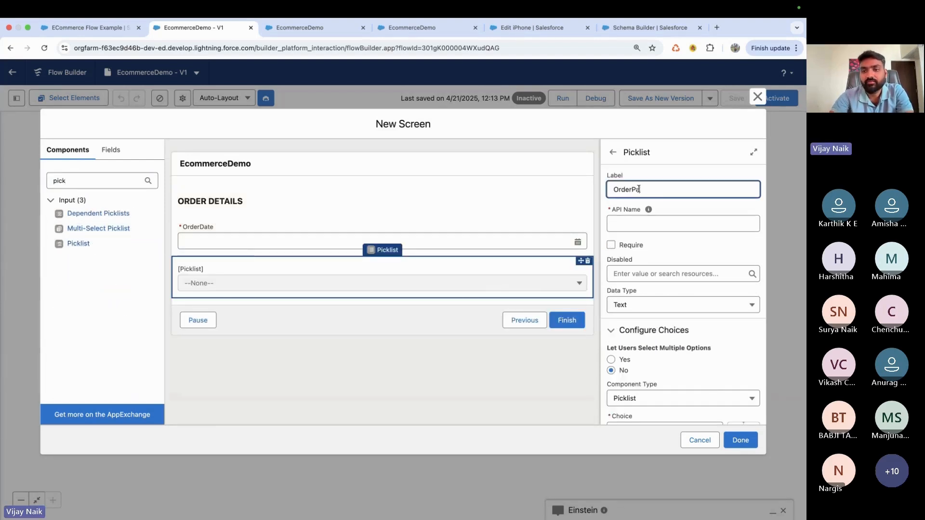
text(ymentMode)
click(683, 212)
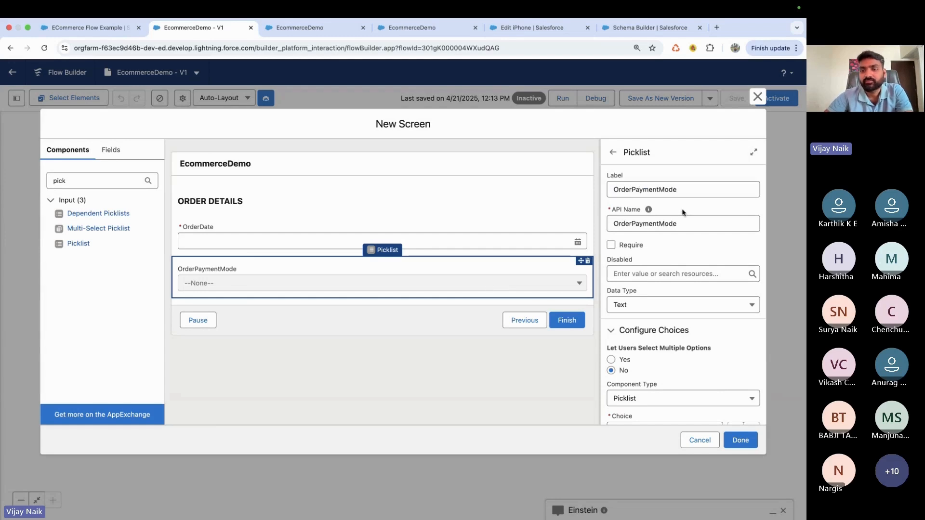
click(613, 244)
scroll(686, 287, down, 5)
scroll(641, 263, up, 3)
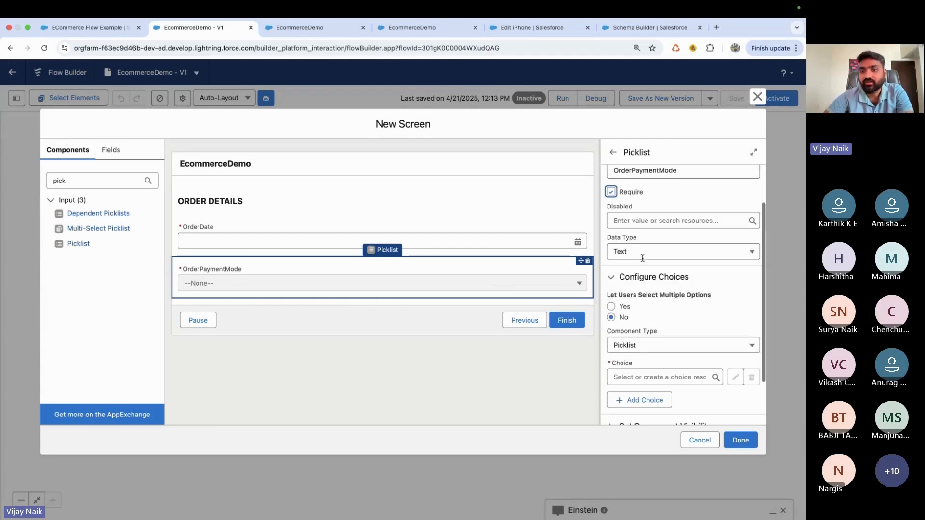
scroll(640, 276, down, 2)
Create a new choice resource for the picklist, of type Picklist Choice Set with API name OrderPaymentModePicklistSet.
click(669, 319)
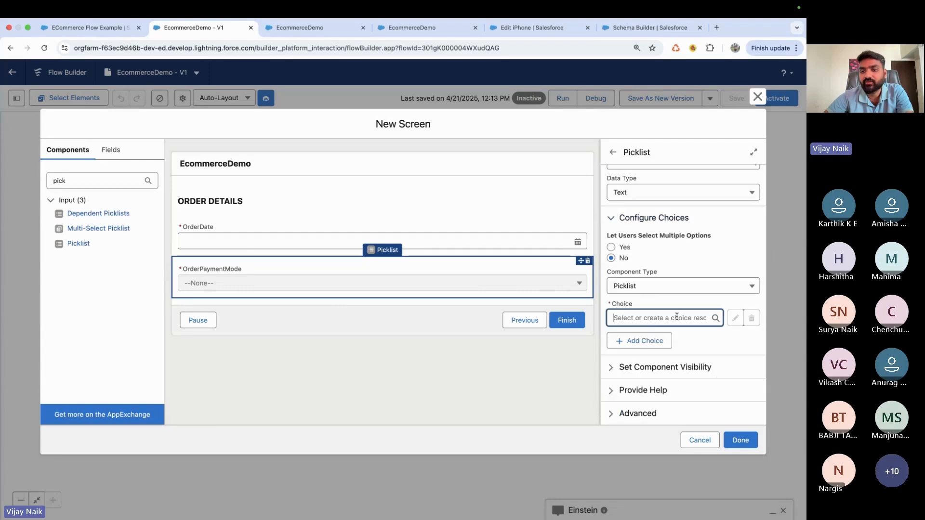
click(667, 338)
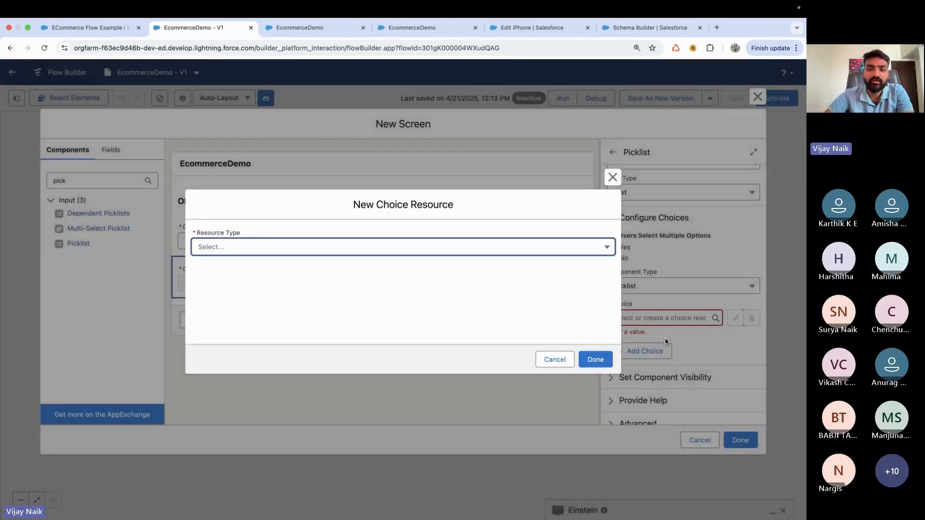
click(396, 247)
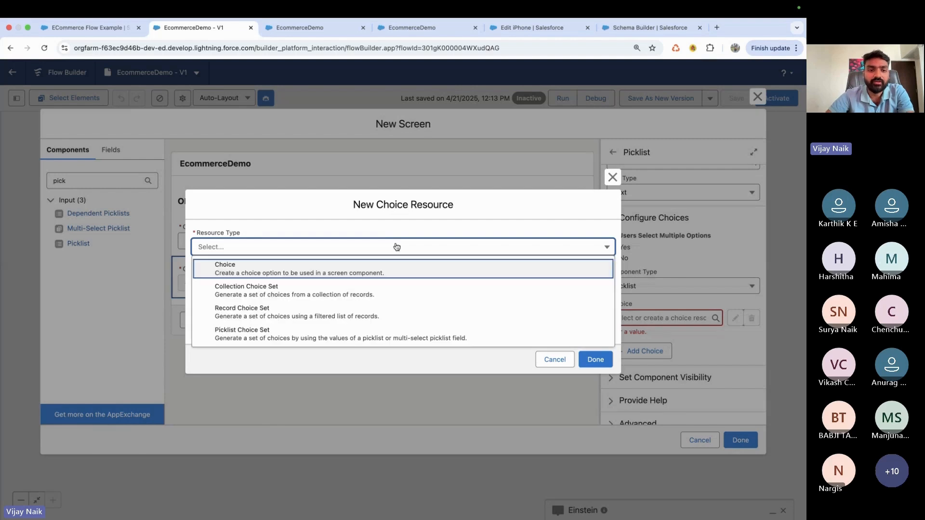
click(295, 327)
click(242, 273)
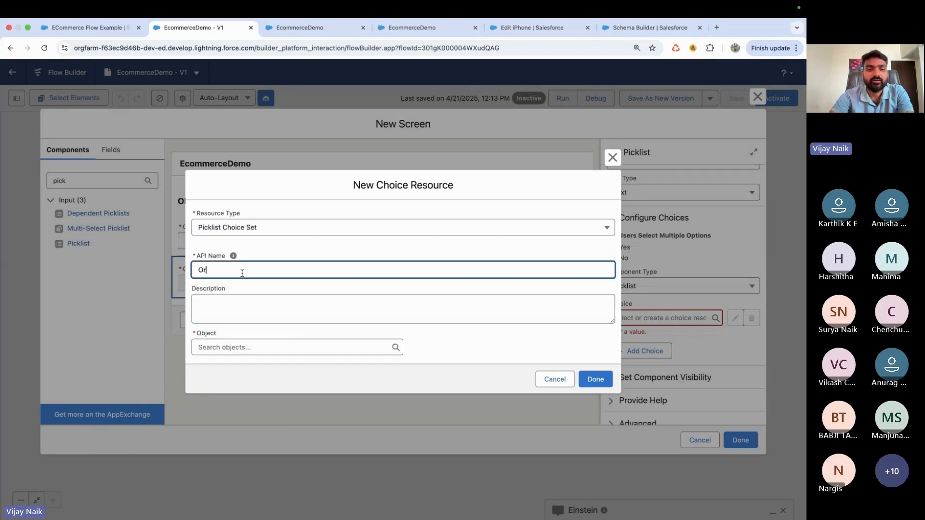
text(OrderPaymentModePicklistSet)
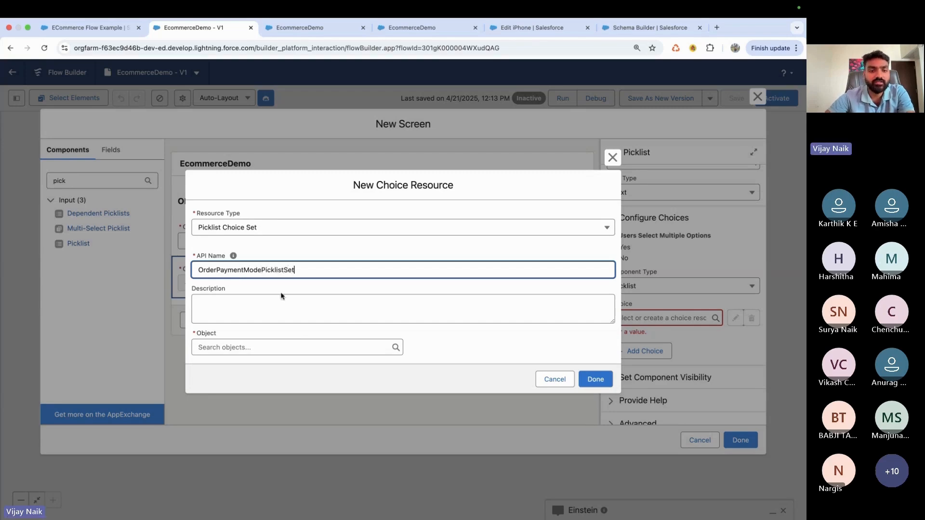
Base the choice set on the C_Order object with data type Picklist and field Payment_Mode__c, and finish creating it.
click(227, 347)
text(order)
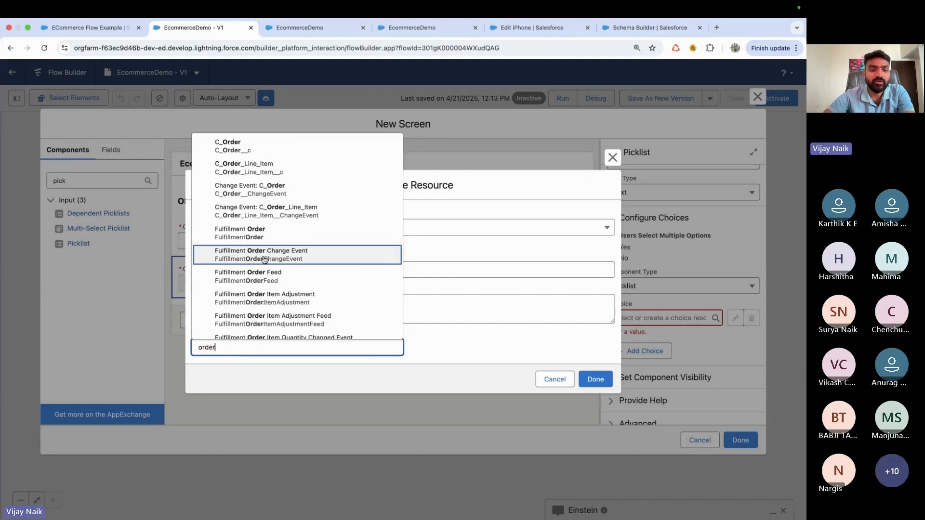
click(228, 145)
click(240, 347)
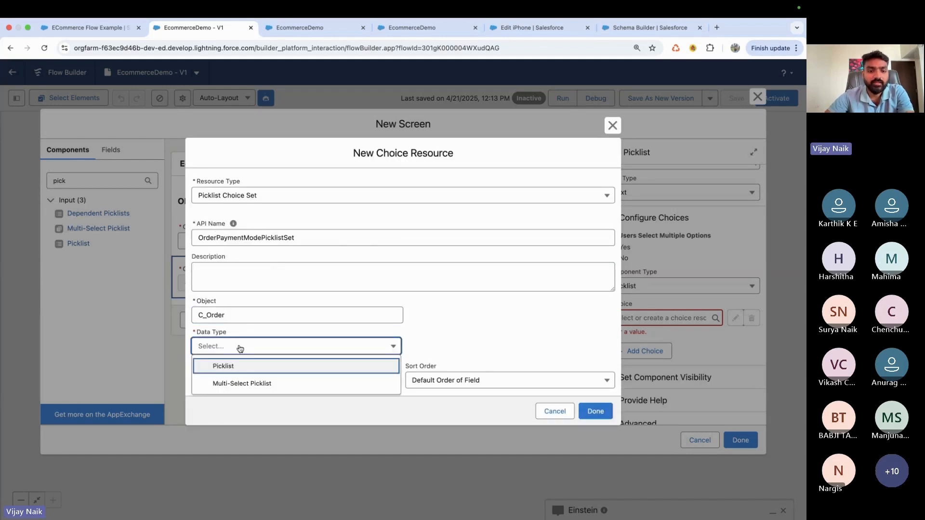
click(245, 367)
click(258, 380)
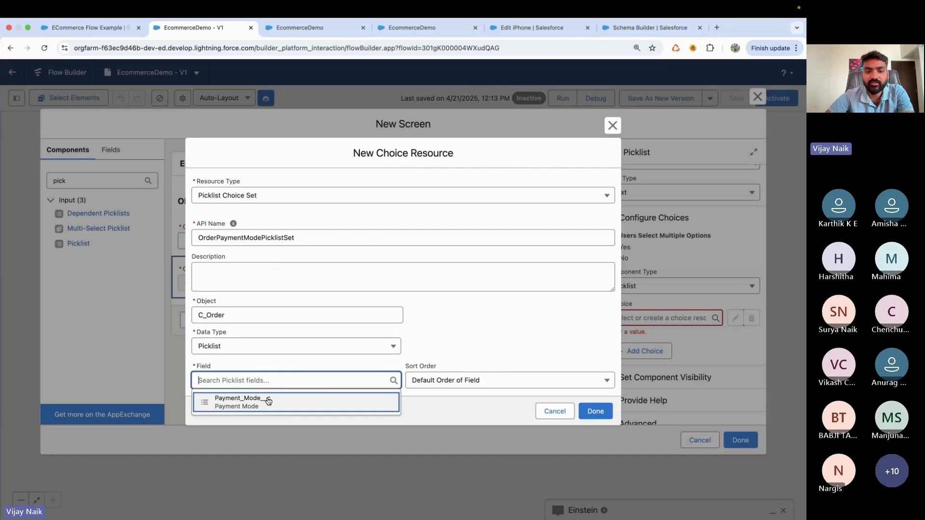
click(269, 401)
click(594, 411)
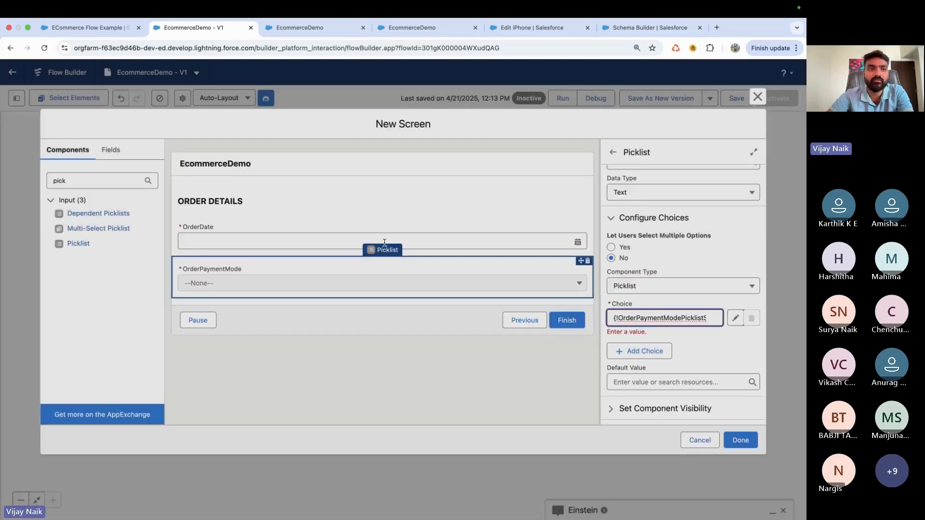
Check the Payment Mode options in the ECommerce Flow Example and return to the EcommerceDemo flow builder.
click(89, 30)
click(68, 266)
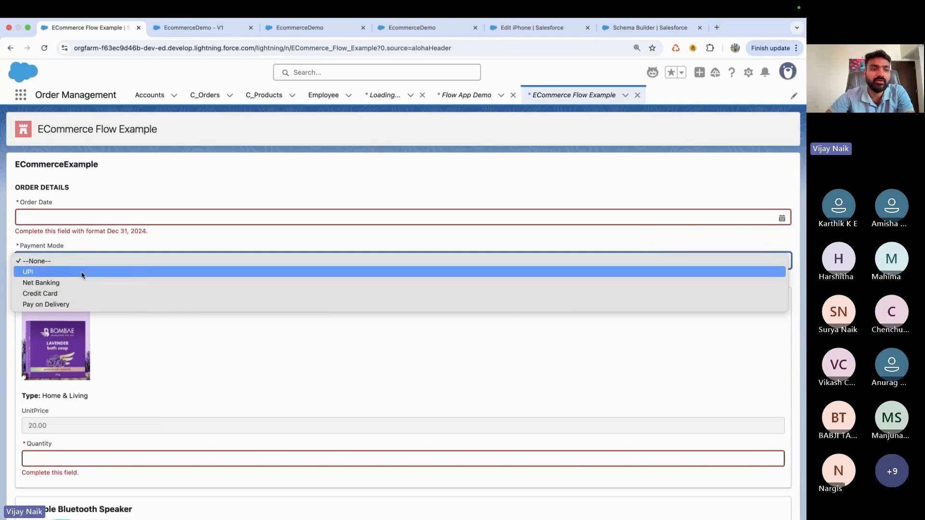
click(188, 36)
click(189, 34)
click(272, 31)
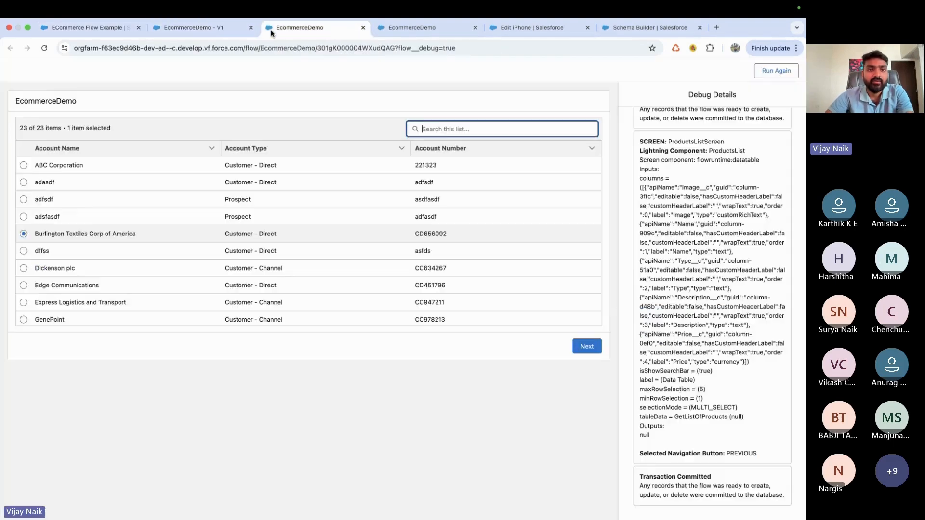
click(214, 32)
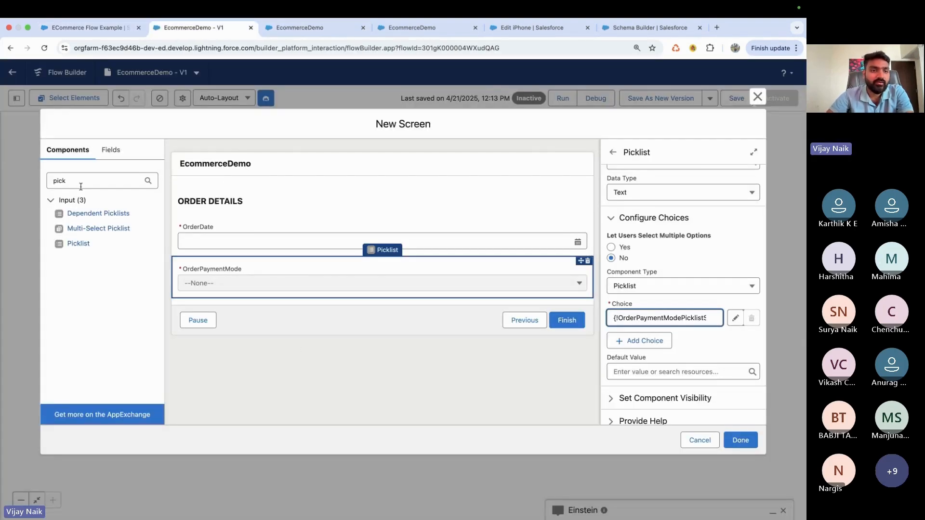
Find the Display Text component and add it to the screen below the OrderPaymentMode picklist.
drag(81, 187, 20, 184)
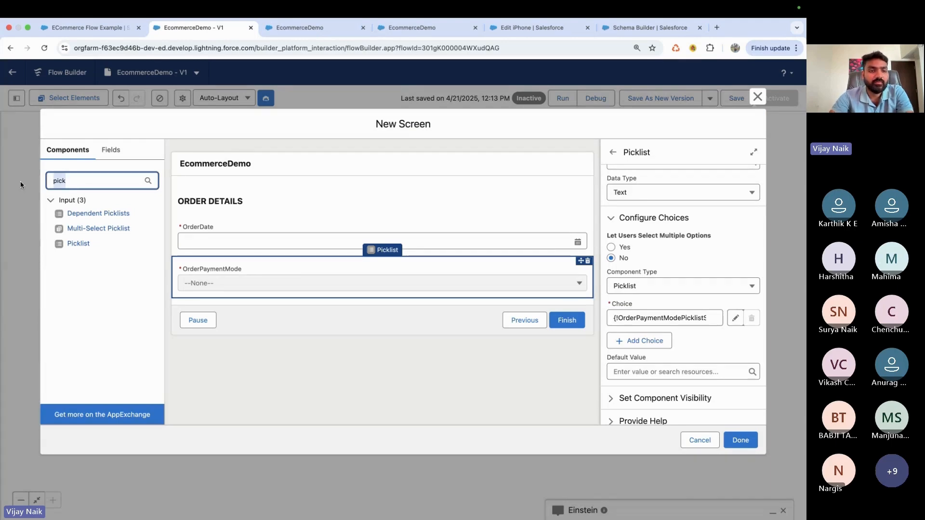
text(del)
key(BackSpace)
key(BackSpace)
text(is)
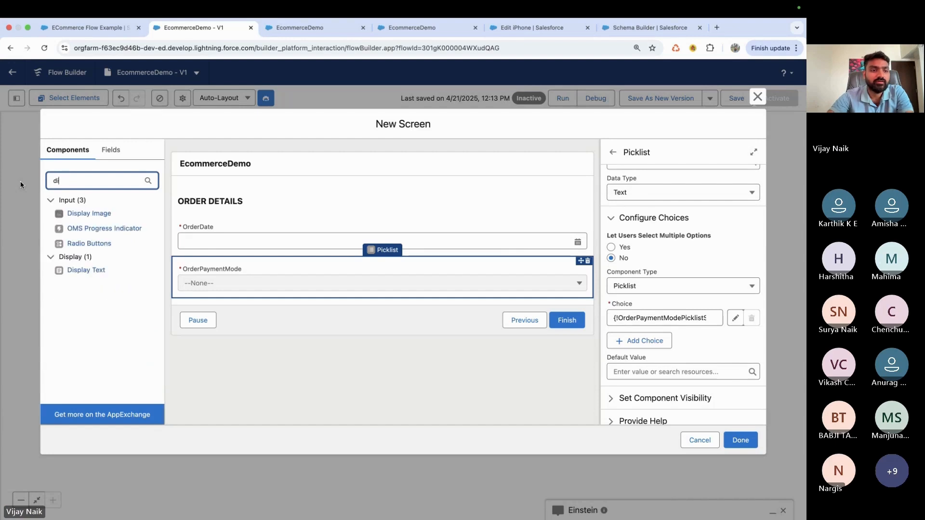
drag(86, 213, 202, 298)
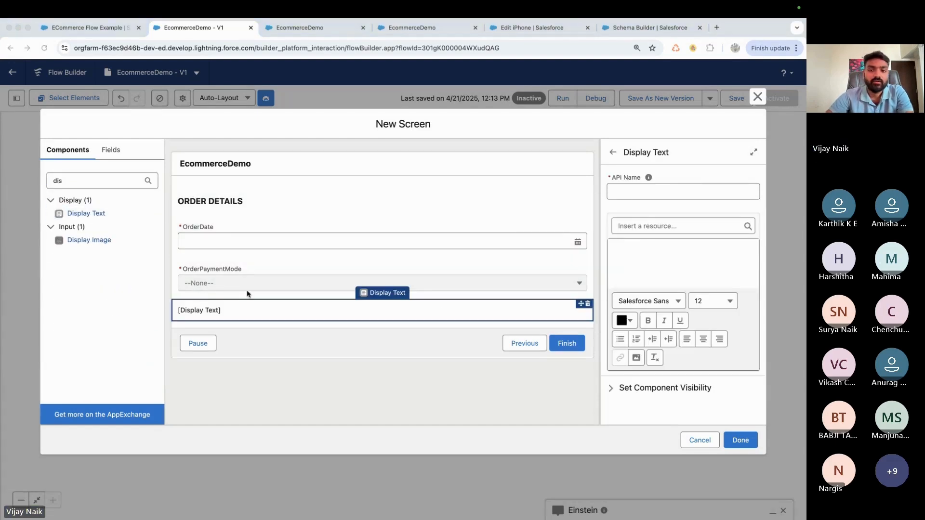
Give the Display Text component the API name OrdeLineItemSection and the text ORDER LINE ITEMS.
click(653, 192)
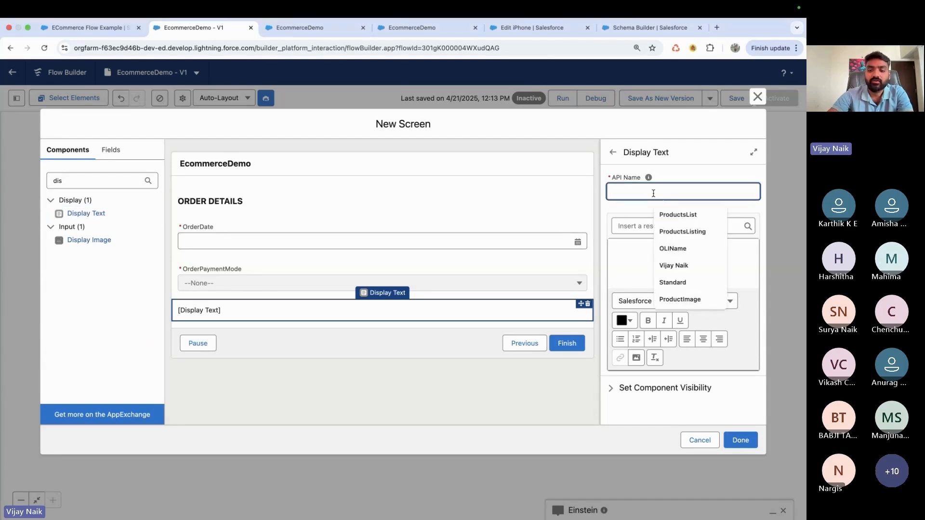
text(OrdeLineItem)
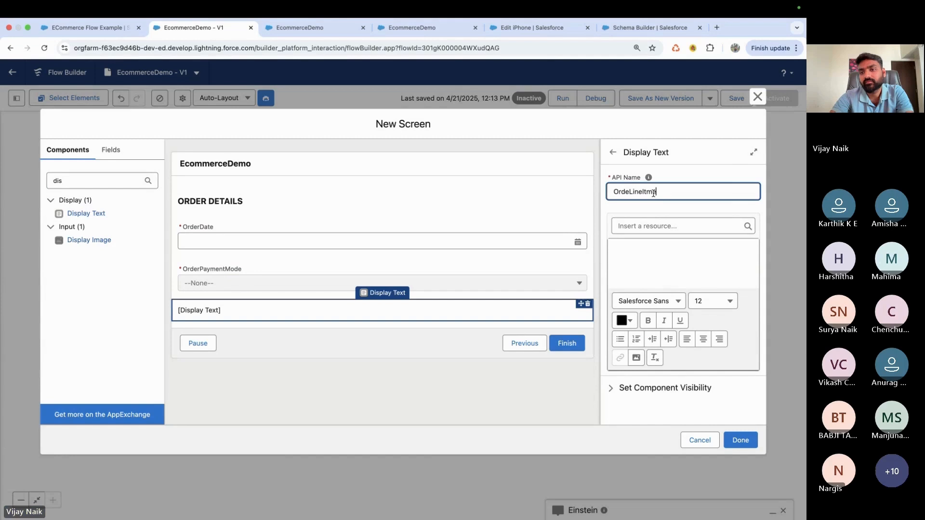
text(Section)
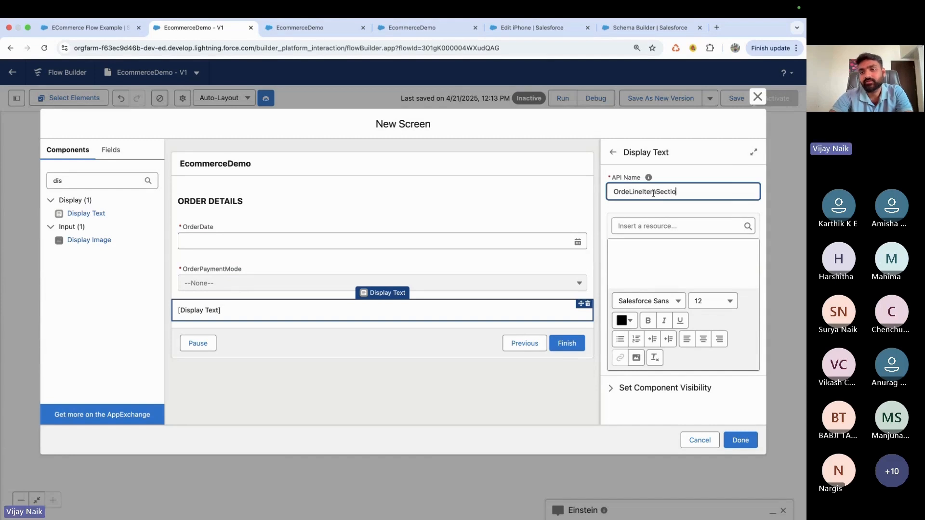
click(660, 251)
text(oRDER LIN)
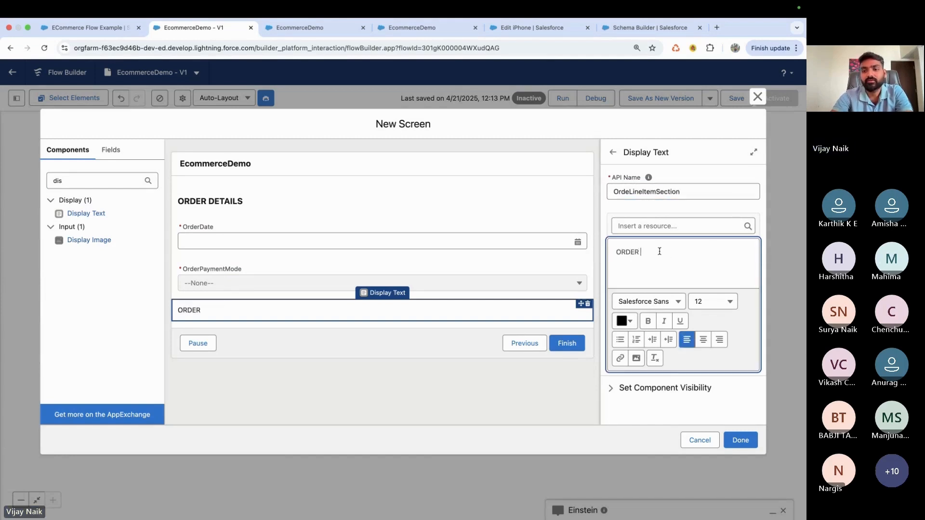
text(E INTESM)
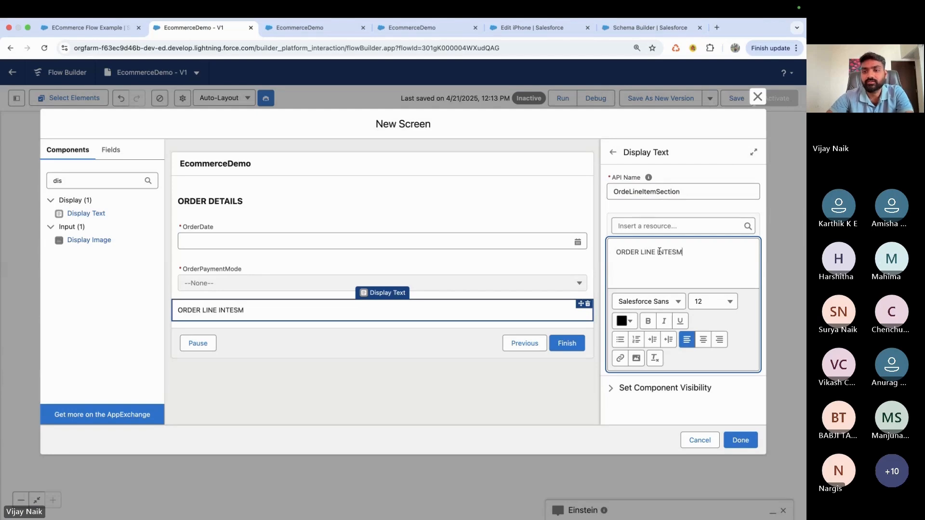
key(BackSpace)
key(BackSpace)
key(BackSpace)
key(BackSpace)
key(BackSpace)
text(T)
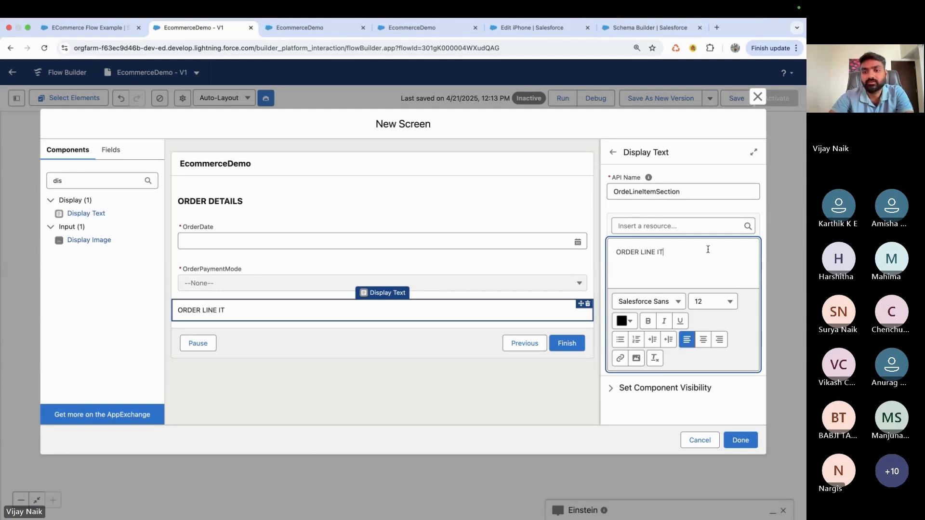
text(EMS)
Format the ORDER LINE ITEMS text in bold at font size 16.
drag(692, 254, 585, 253)
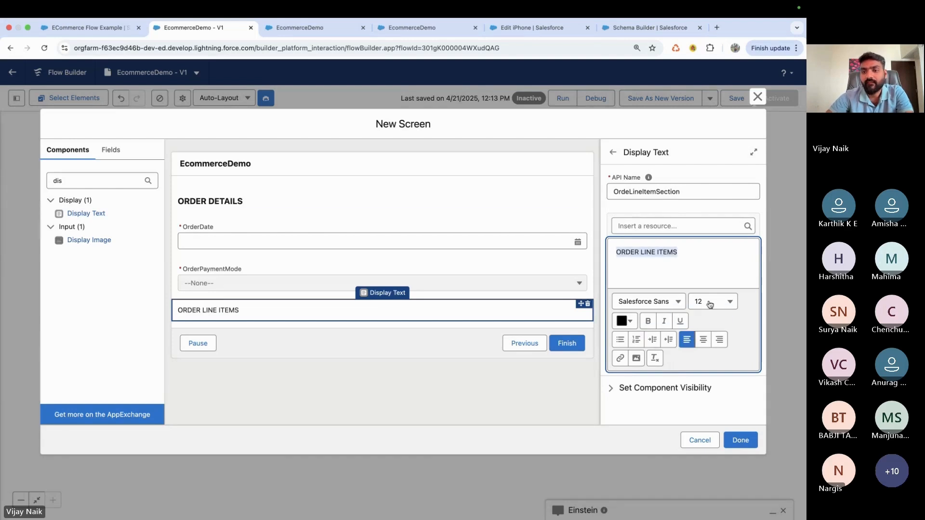
click(710, 304)
click(677, 444)
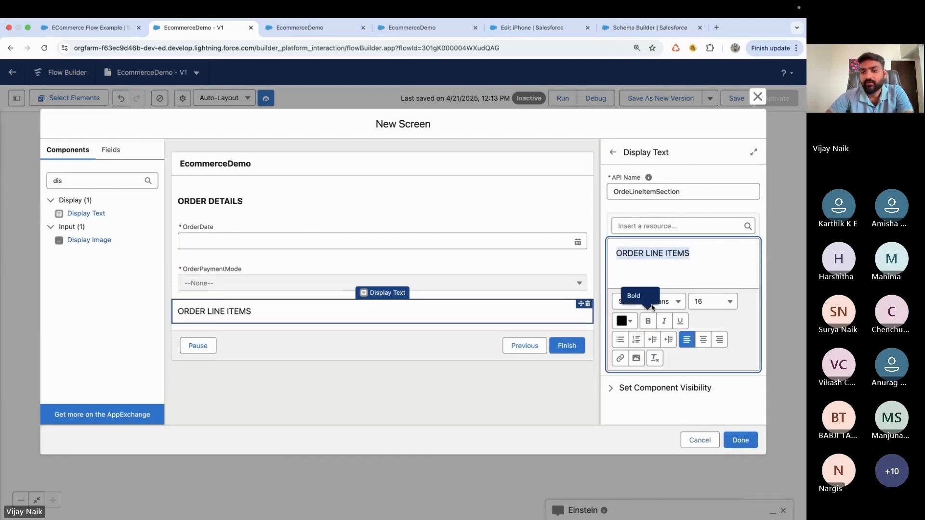
click(648, 321)
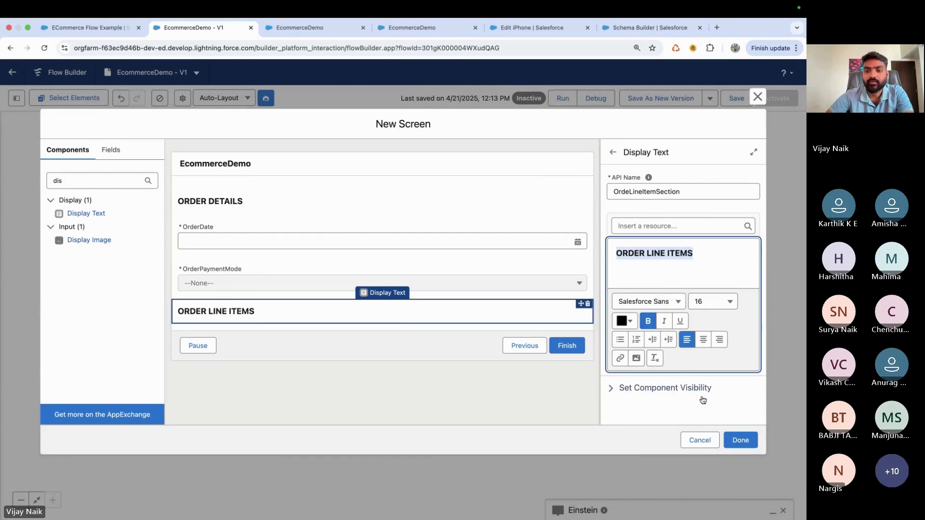
click(482, 351)
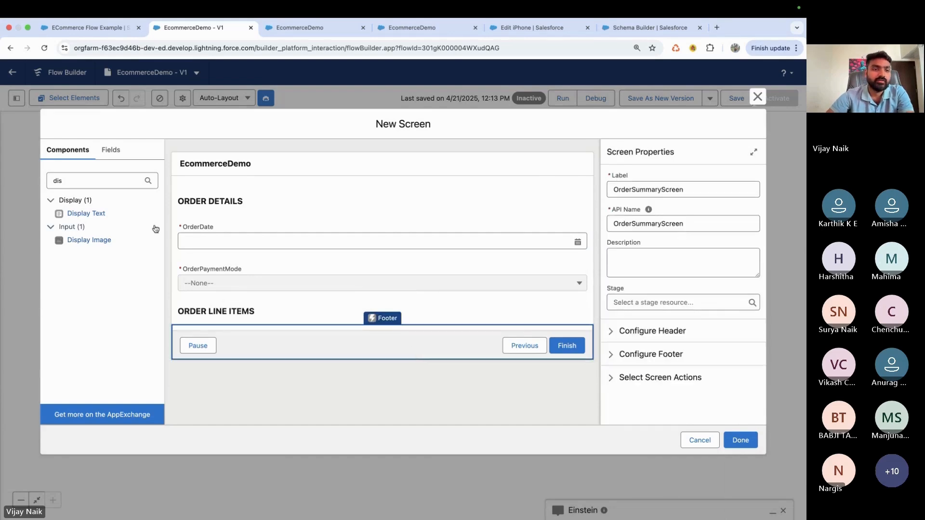
Review the line item cards in the example flow and add a Repeater component below the ORDER LINE ITEMS heading.
click(101, 29)
scroll(150, 369, down, 5)
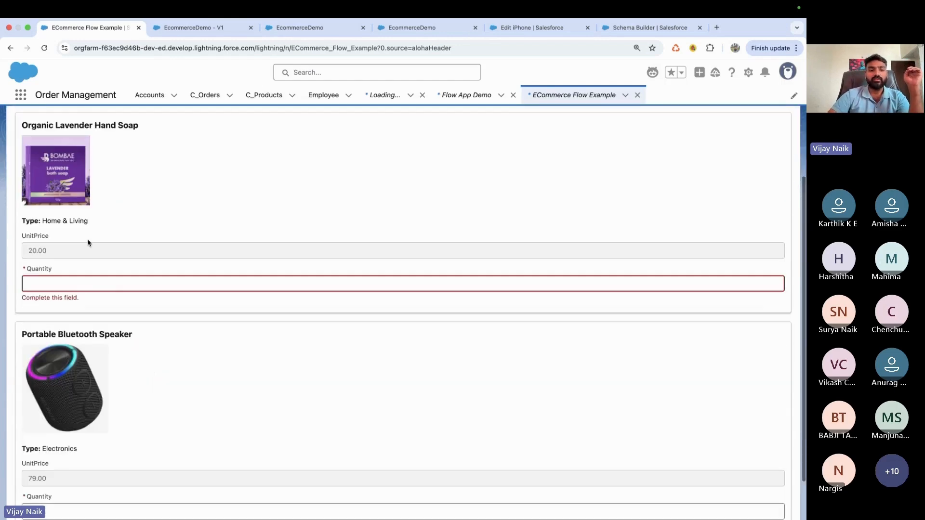
scroll(140, 374, down, 2)
scroll(141, 376, up, 8)
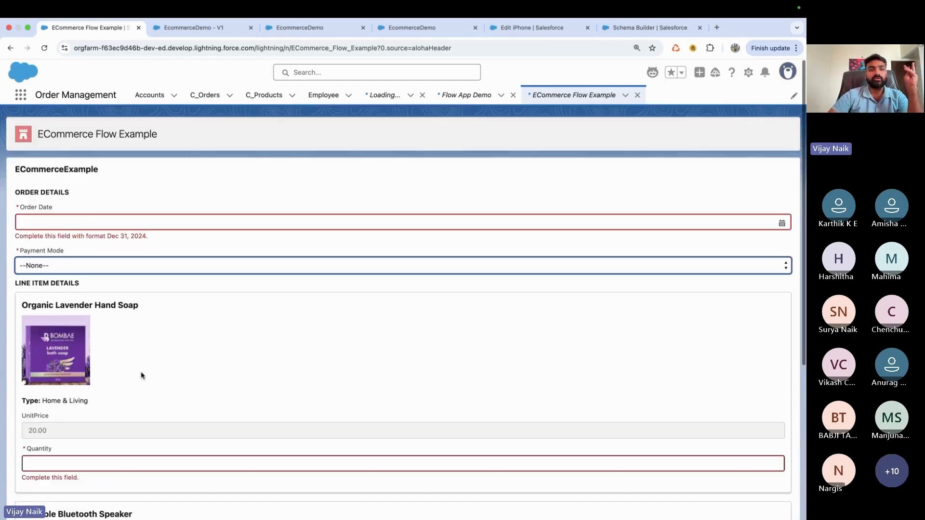
click(193, 27)
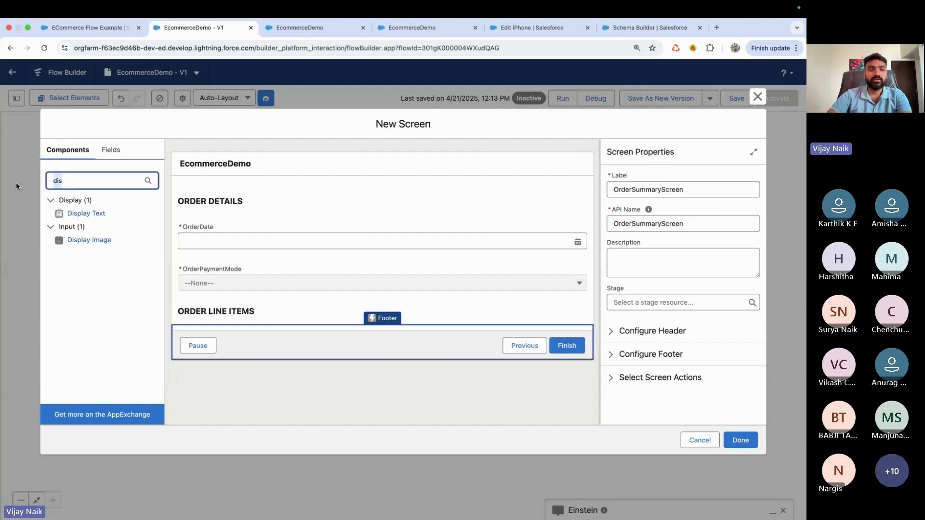
text(pe)
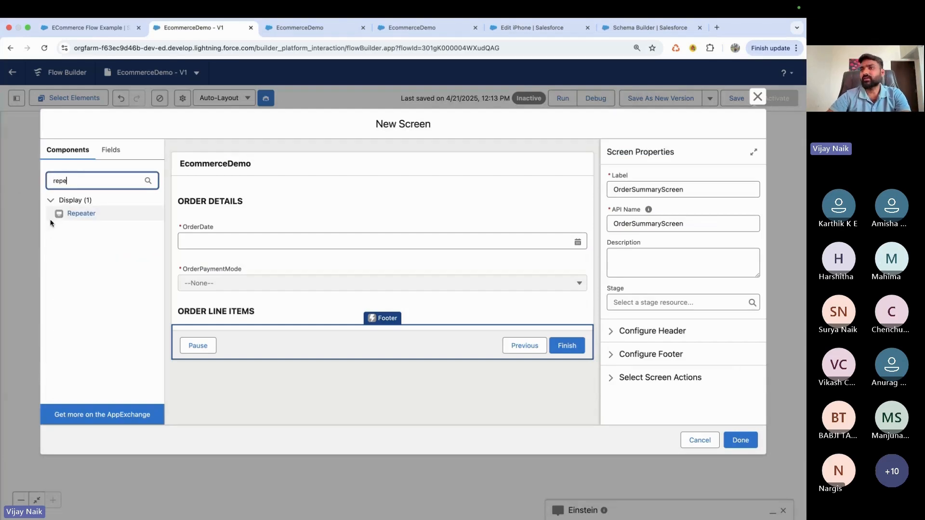
drag(60, 219, 230, 324)
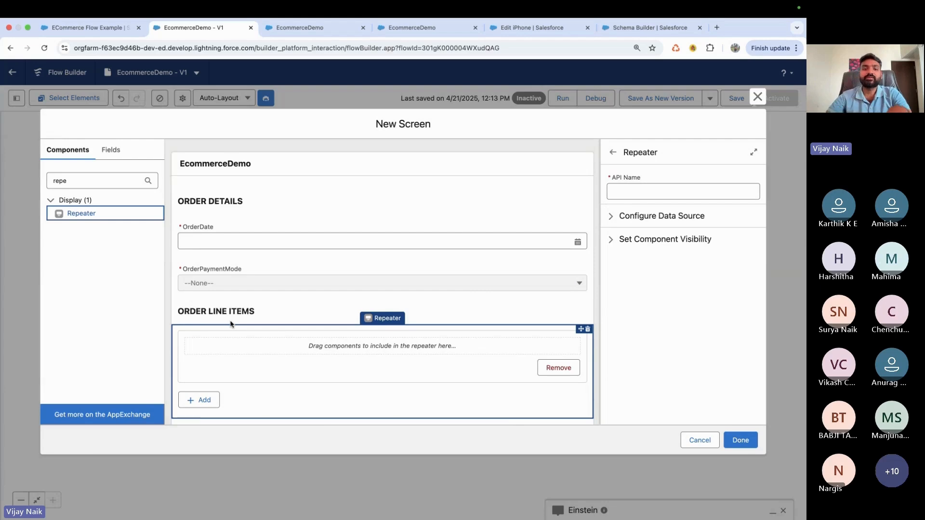
Set the Repeater's API name to SelectedProductsRepeater.
click(345, 350)
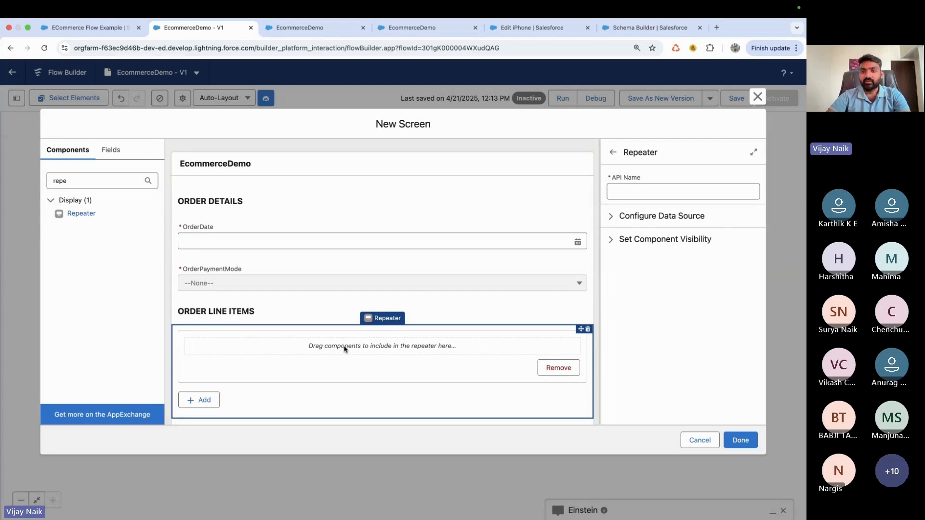
click(625, 188)
text(Selected)
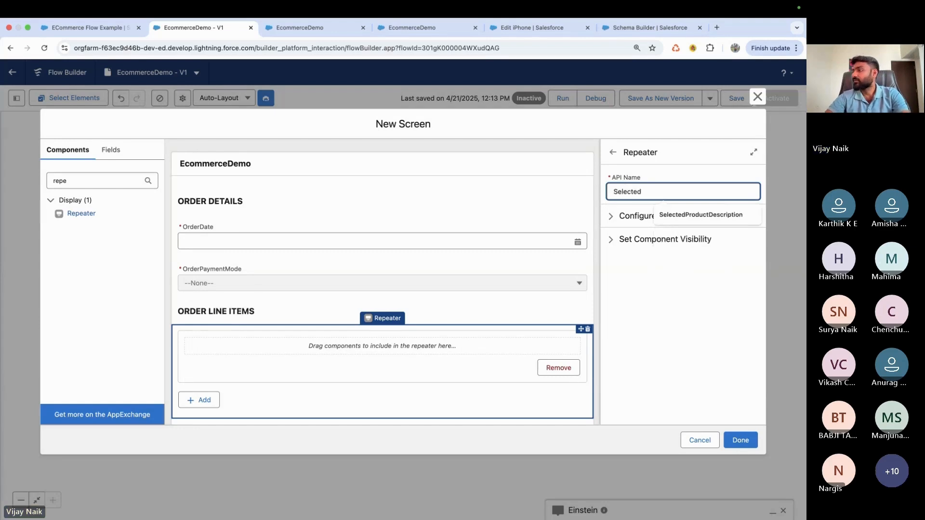
key(super+Tab)
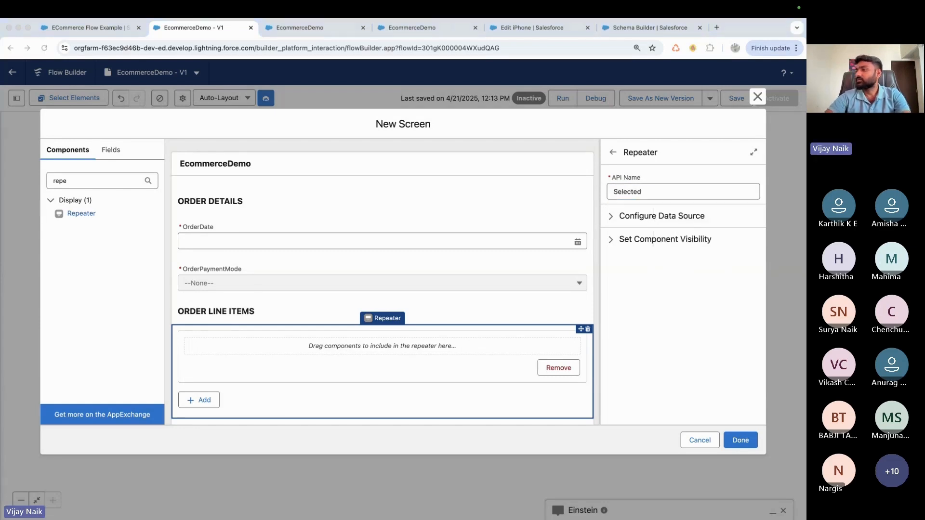
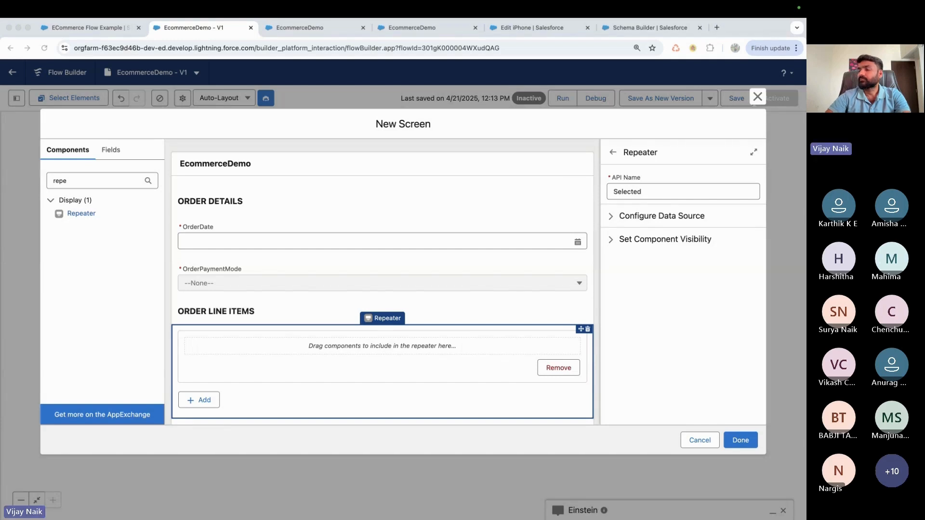
click(655, 193)
text(Products)
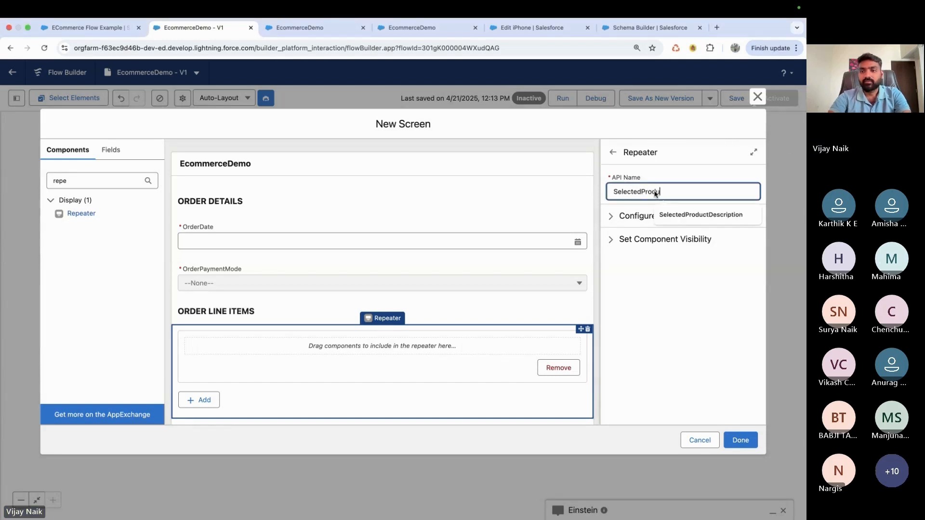
text(Repeater)
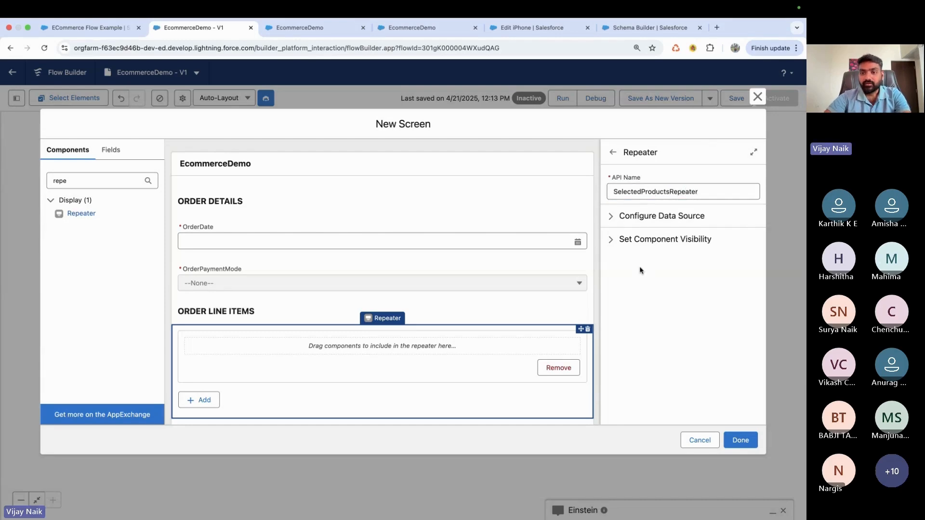
Use the selected rows of the ProductsList data table as the Repeater's collection for prepopulated items.
click(613, 218)
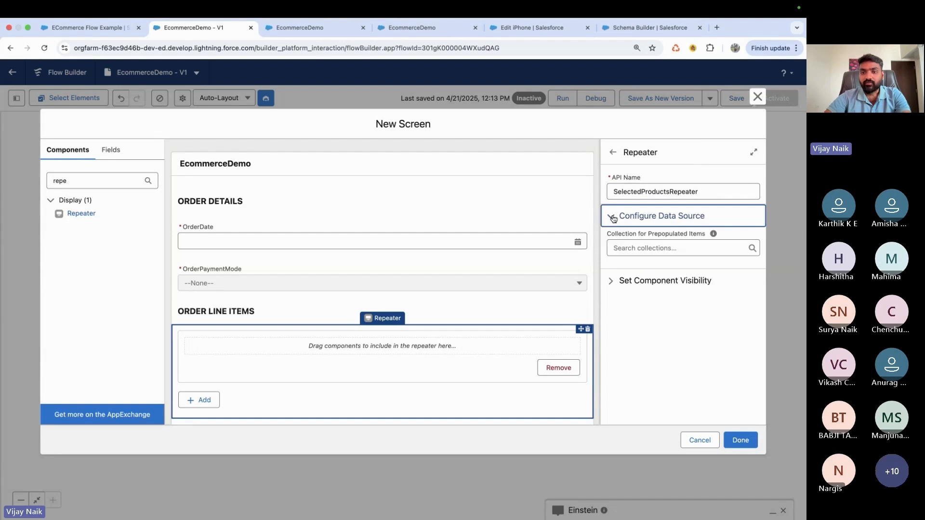
click(635, 248)
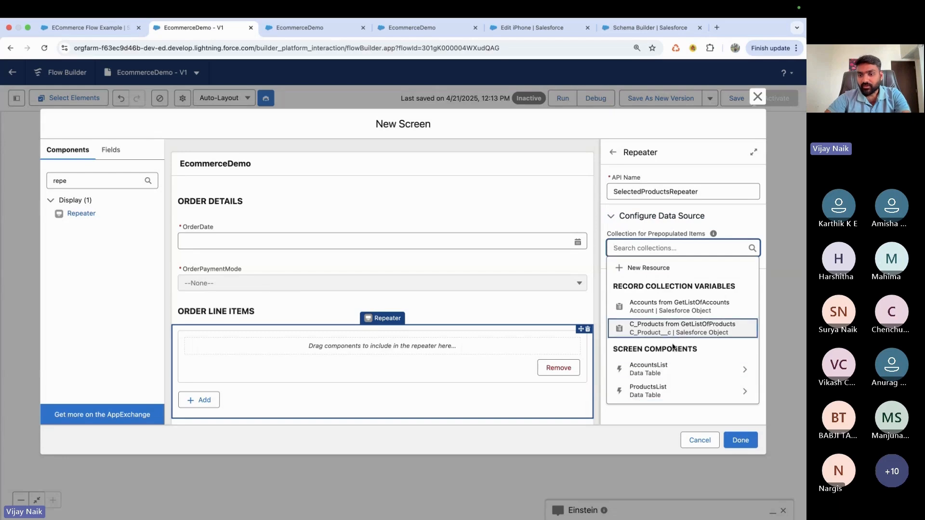
click(655, 390)
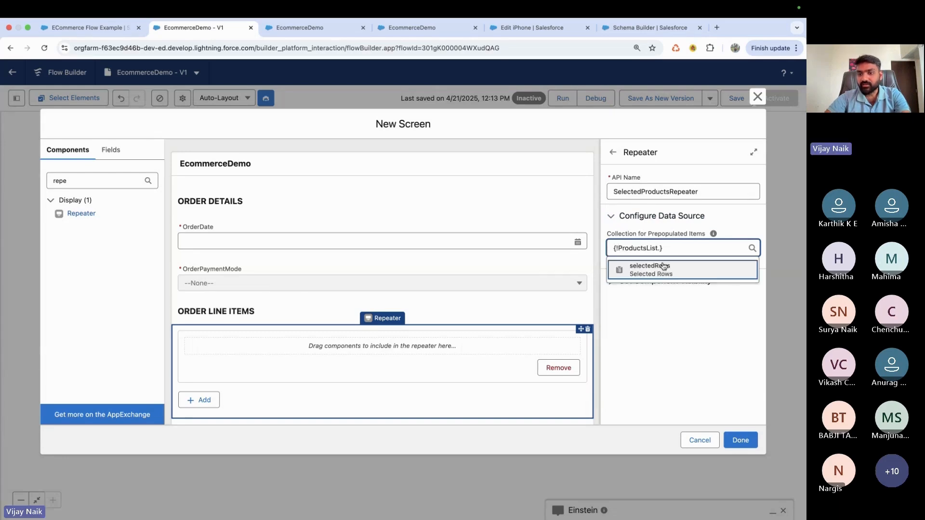
click(661, 272)
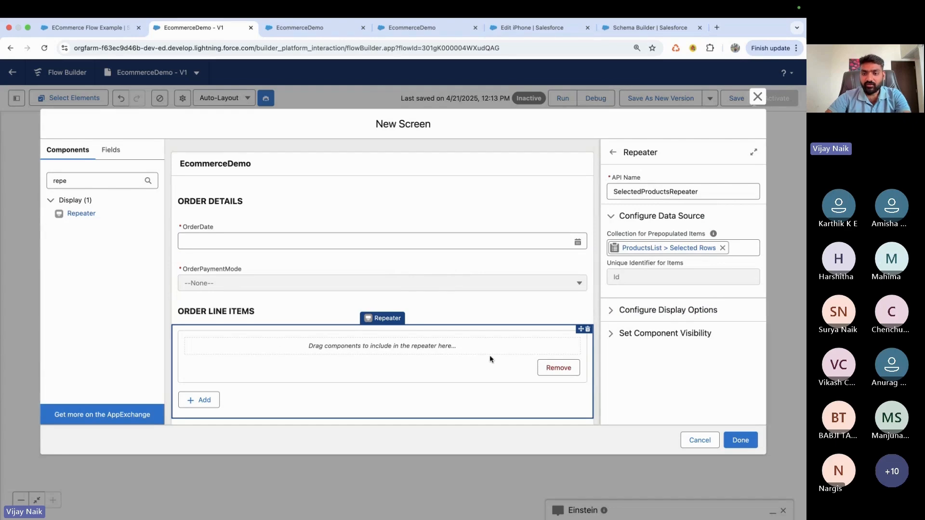
Stop users from adding items or removing prepopulated items in the Repeater.
click(663, 310)
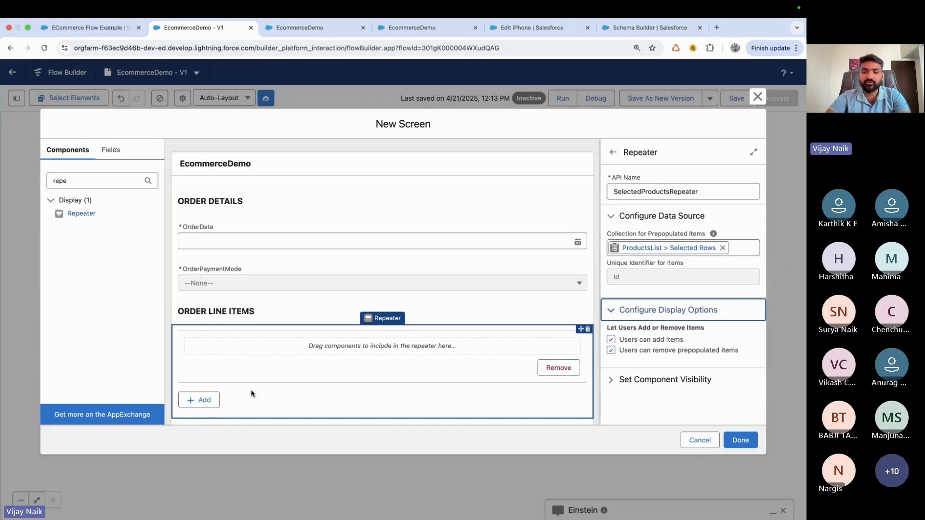
click(612, 340)
click(612, 350)
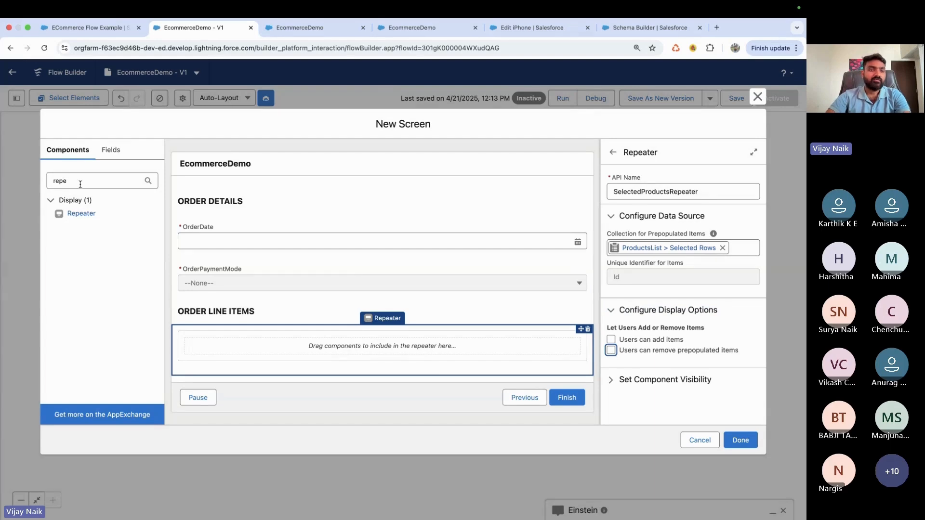
Check the line item card in the example flow and add a Display Text component named ProductName inside the Repeater.
click(87, 28)
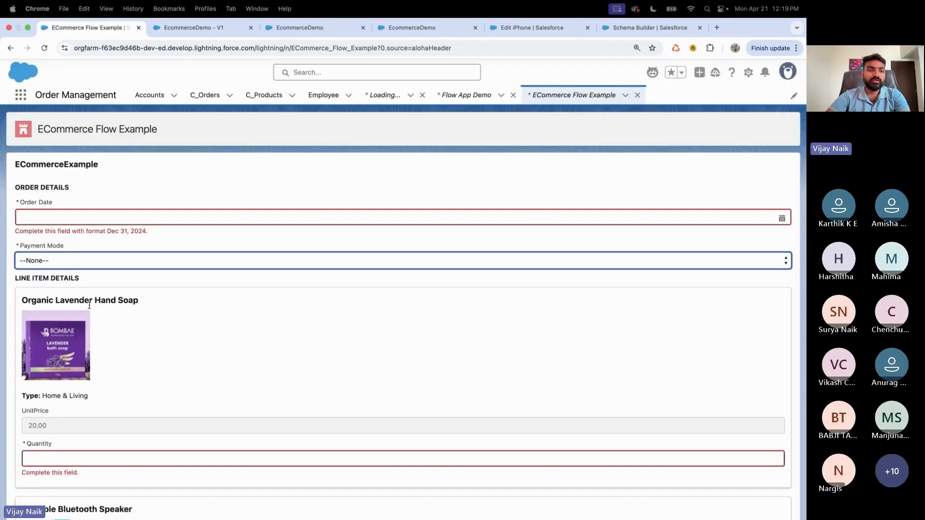
click(48, 330)
drag(60, 298, 158, 300)
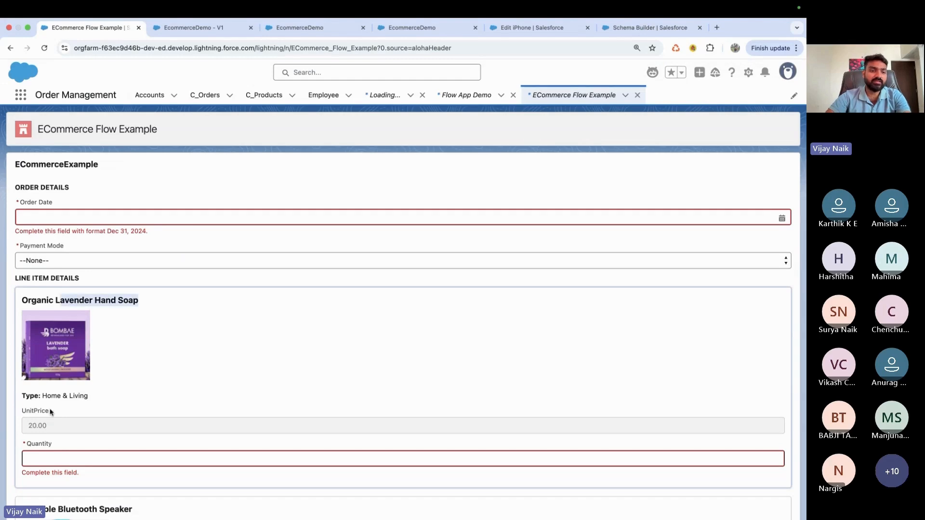
drag(42, 396, 89, 397)
scroll(47, 456, down, 1)
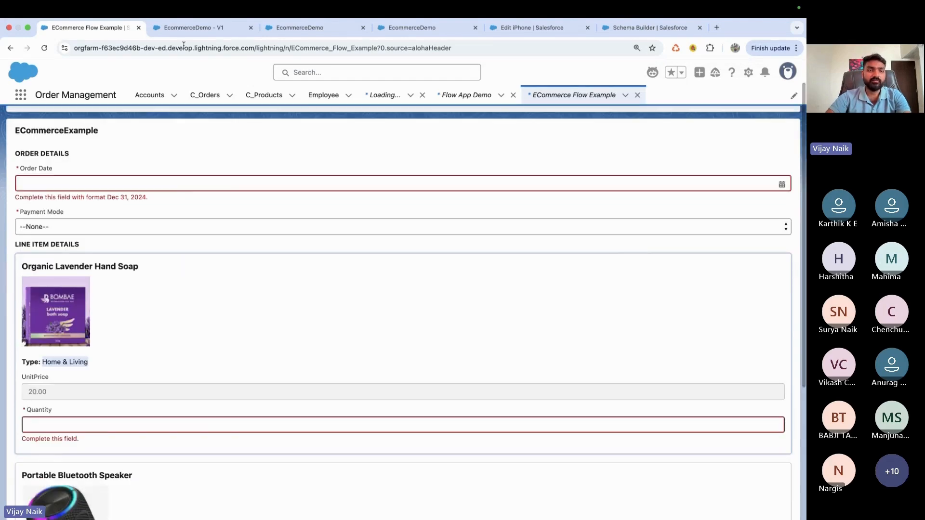
click(190, 28)
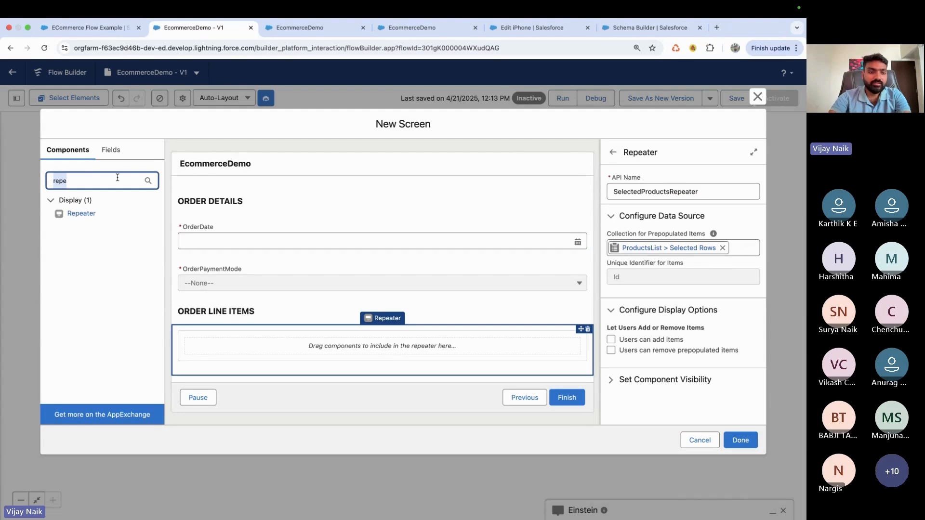
key(BackSpace)
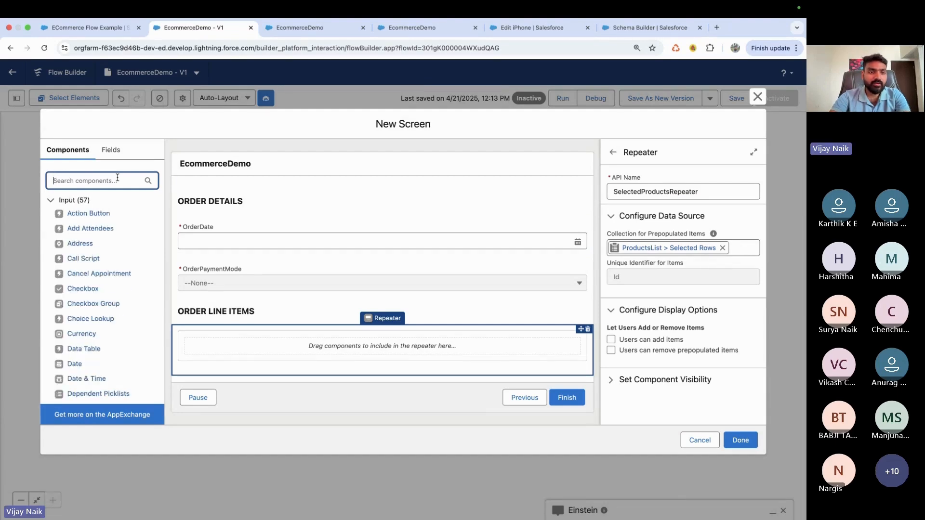
text(text)
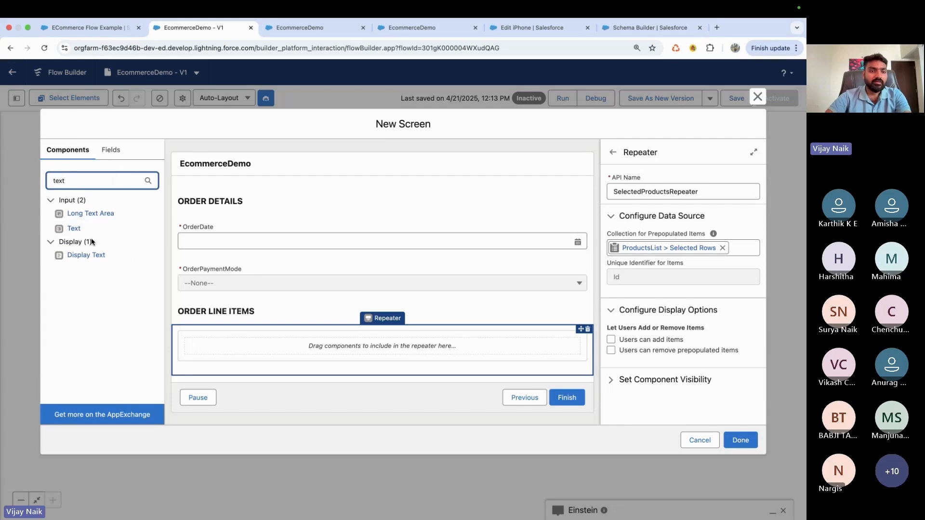
drag(85, 257, 219, 349)
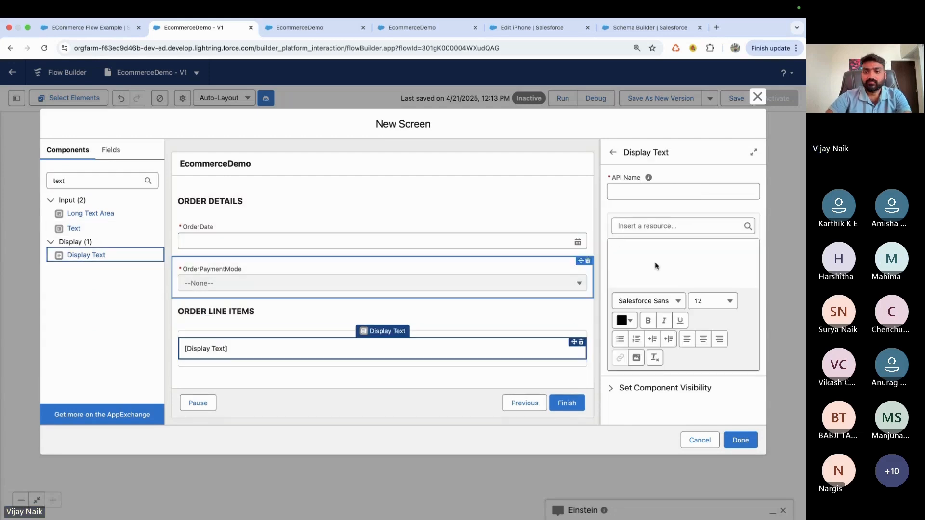
click(652, 189)
text(ProductName)
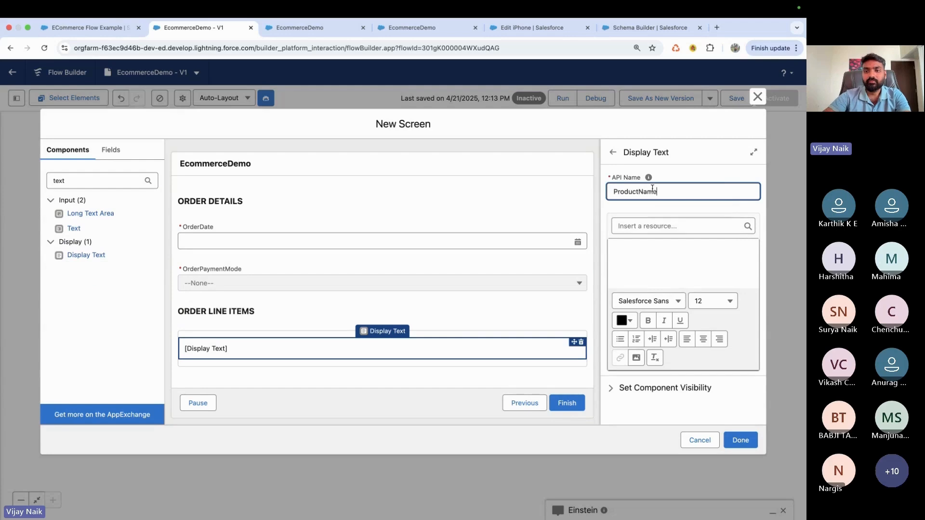
Insert the Name field of the Repeater's prepopulated selectedRows item as the ProductName text.
click(630, 269)
click(665, 226)
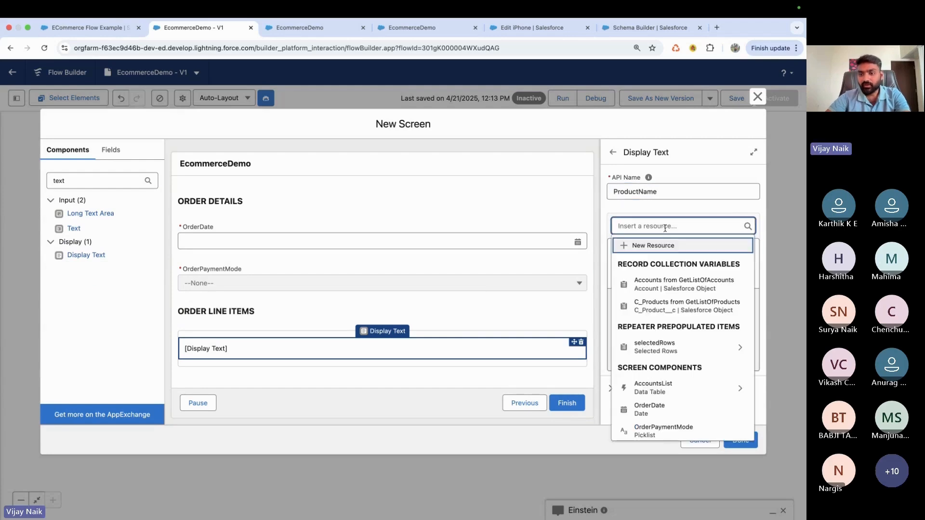
click(704, 351)
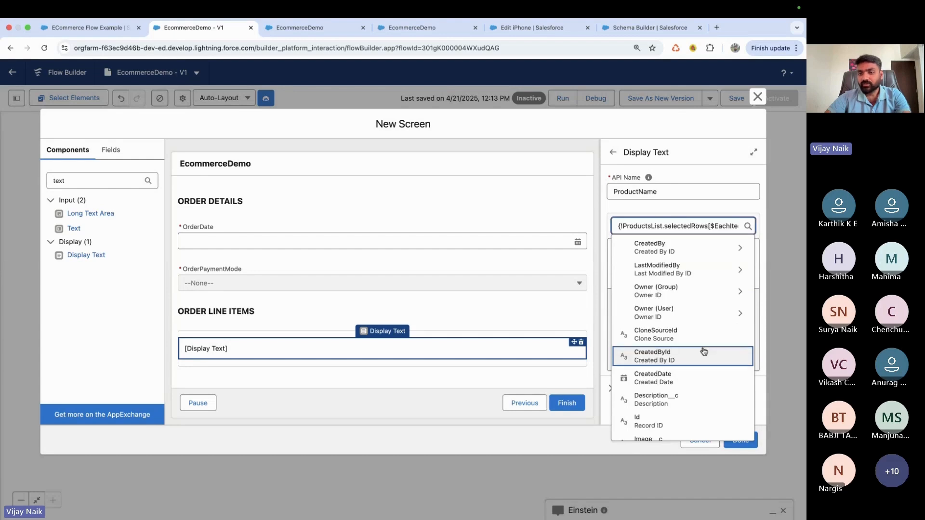
text(Name)
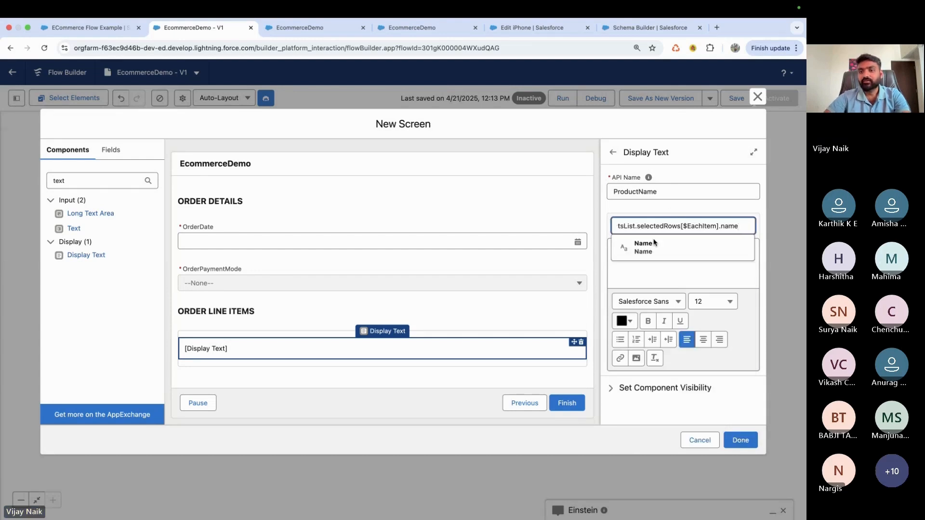
click(696, 250)
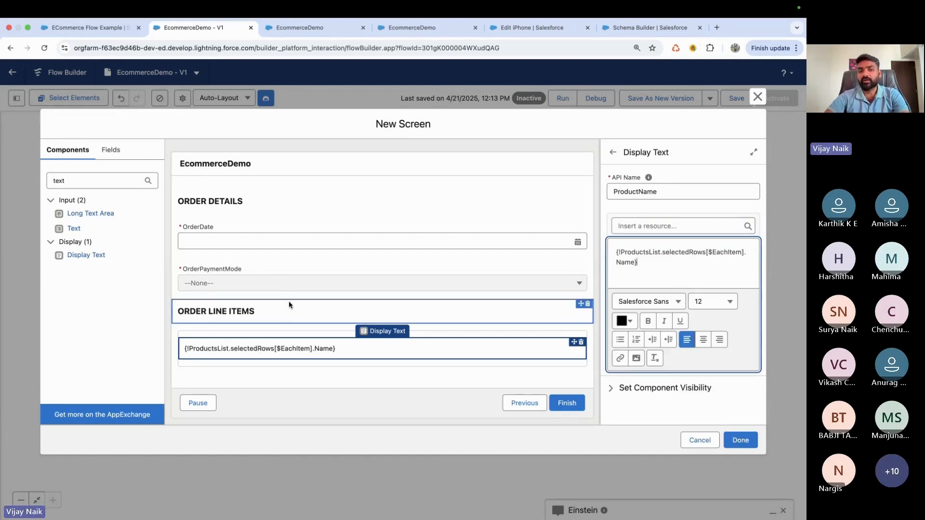
Format the product name text in the Repeater as bold at font size 14.
triple_click(638, 262)
click(713, 302)
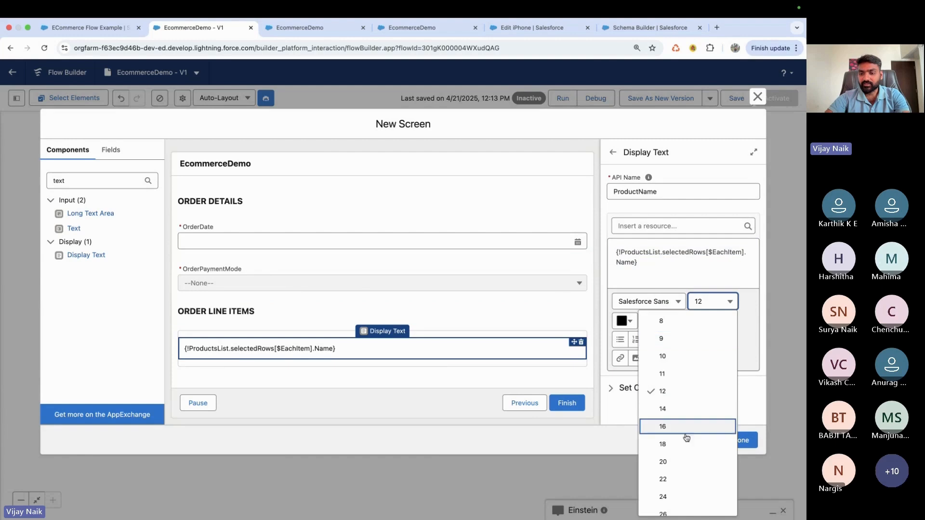
click(685, 427)
click(716, 301)
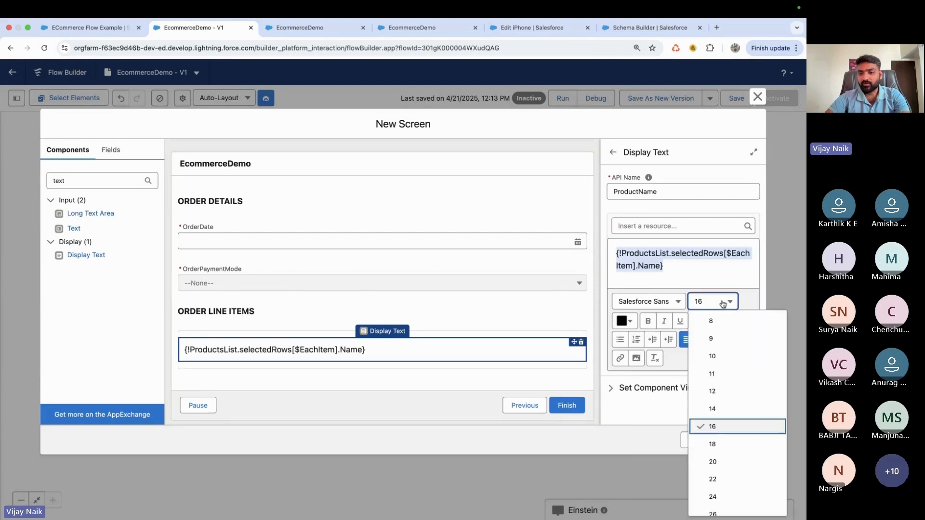
click(712, 410)
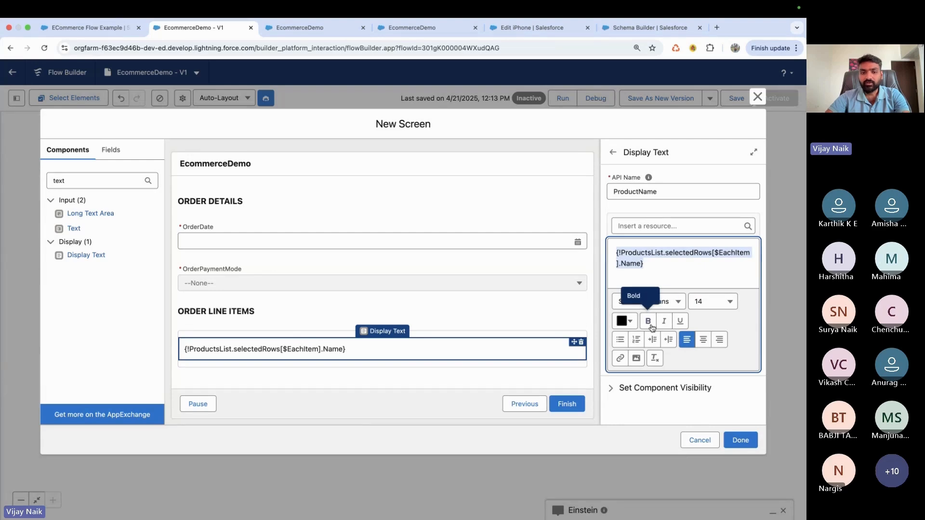
click(649, 321)
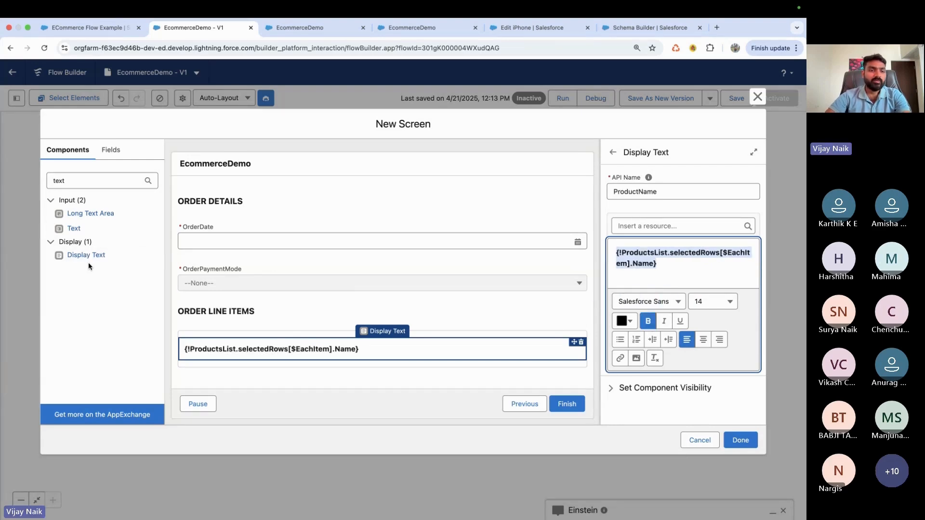
Add a second Display Text component below the product name in the Repeater and name it ProductImage.
drag(87, 255, 231, 362)
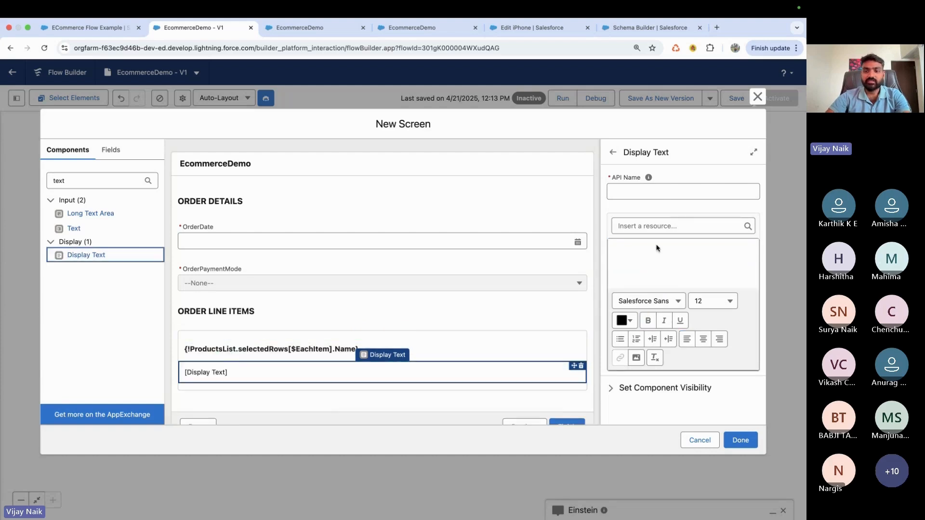
click(637, 195)
text(Produ)
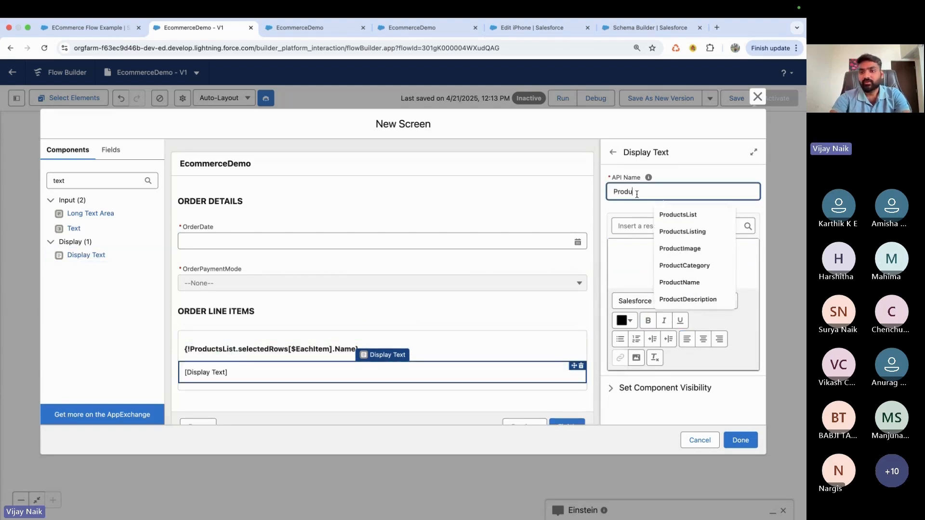
text(ctIma)
click(698, 212)
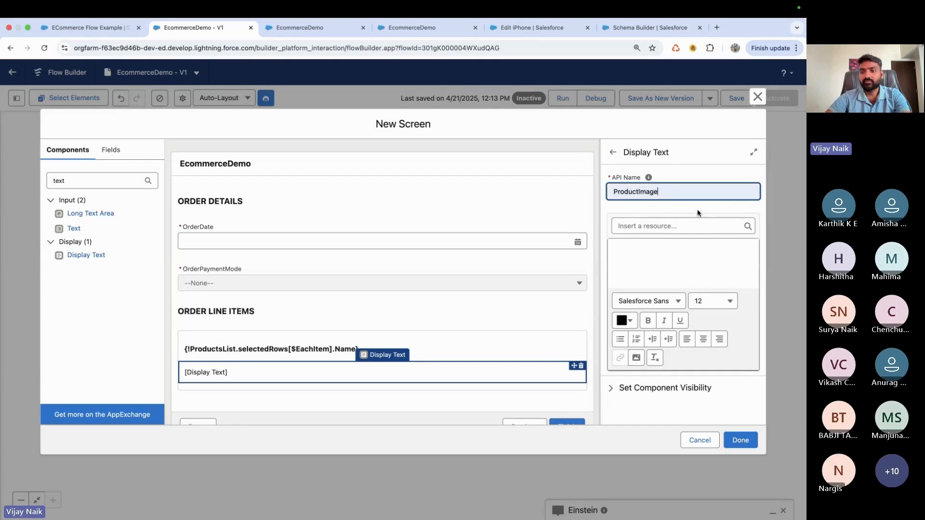
Insert the Image__c field of the prepopulated selectedRows item as the ProductImage text.
click(652, 227)
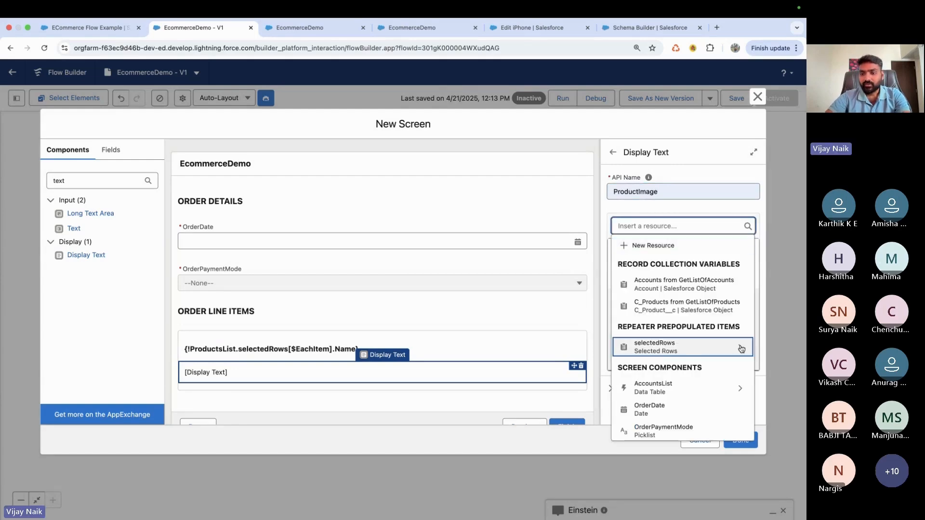
click(695, 352)
text(Ima)
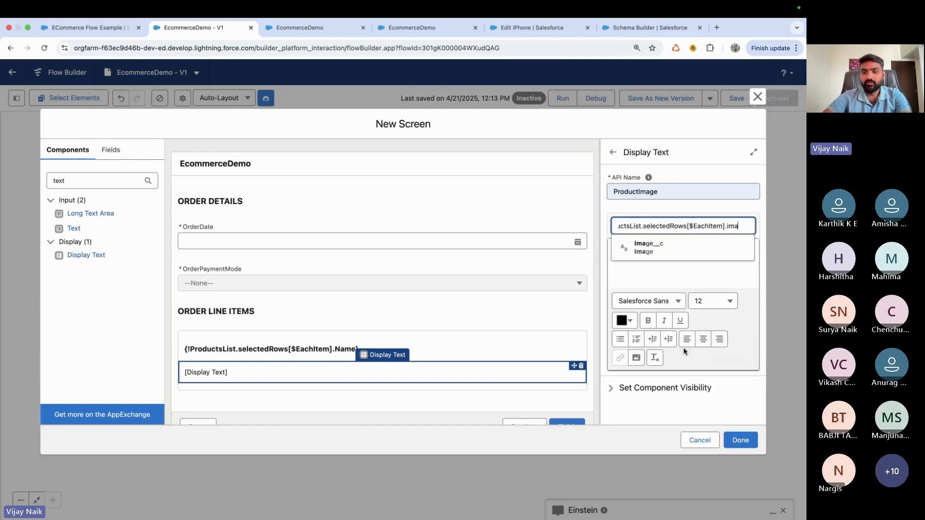
click(665, 248)
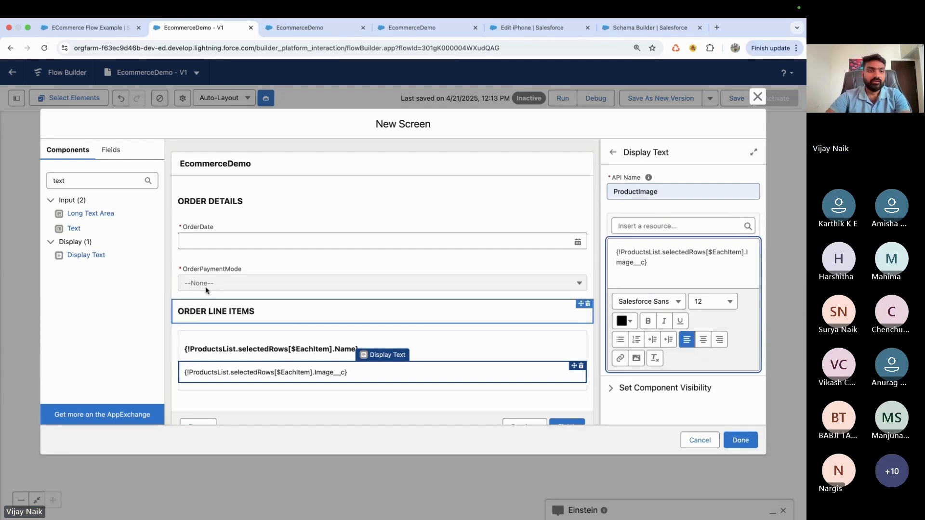
Check the example's line item layout and add a third Display Text named ProductType below the product image in the Repeater.
click(98, 28)
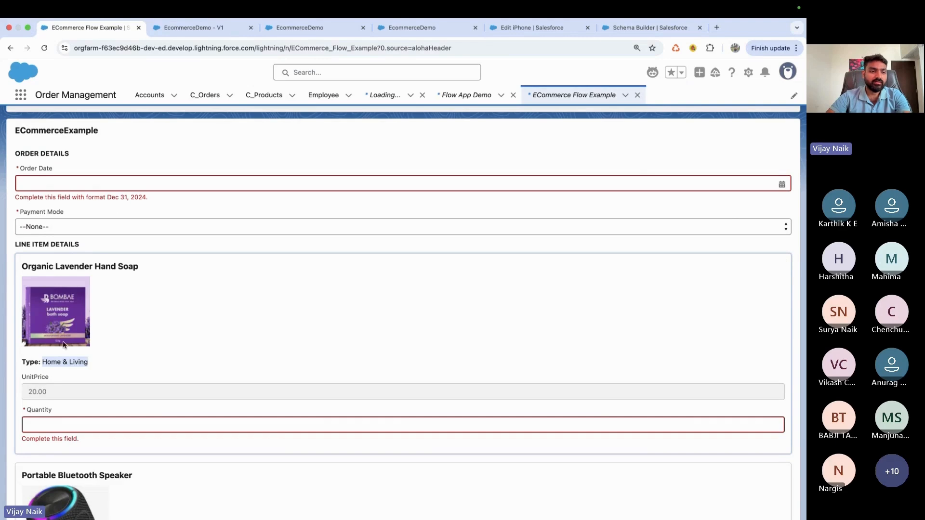
scroll(48, 318, down, 3)
drag(33, 296, 27, 294)
click(45, 296)
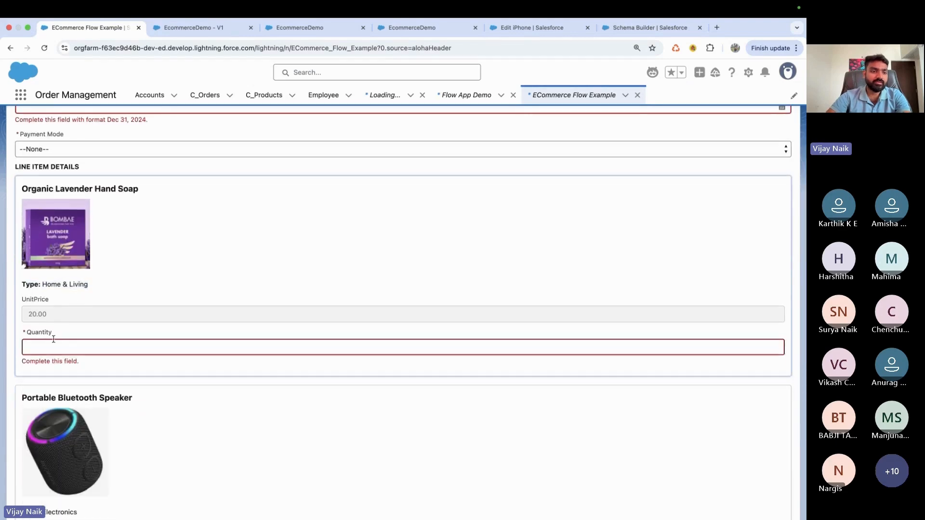
click(192, 28)
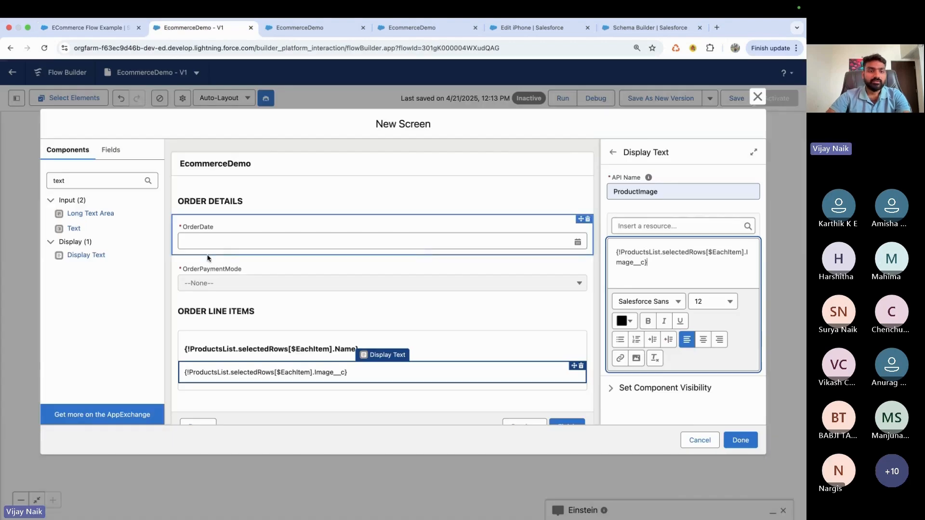
drag(130, 260, 249, 384)
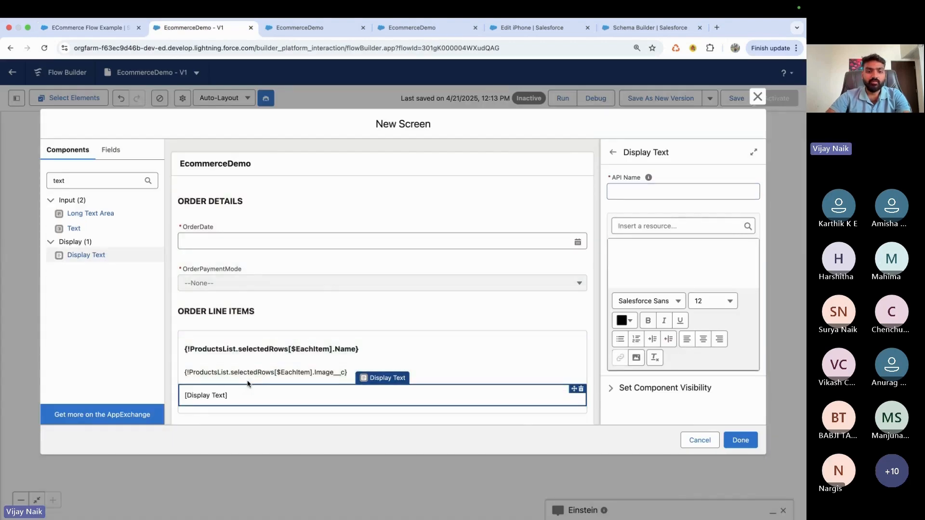
scroll(248, 385, down, 2)
click(650, 192)
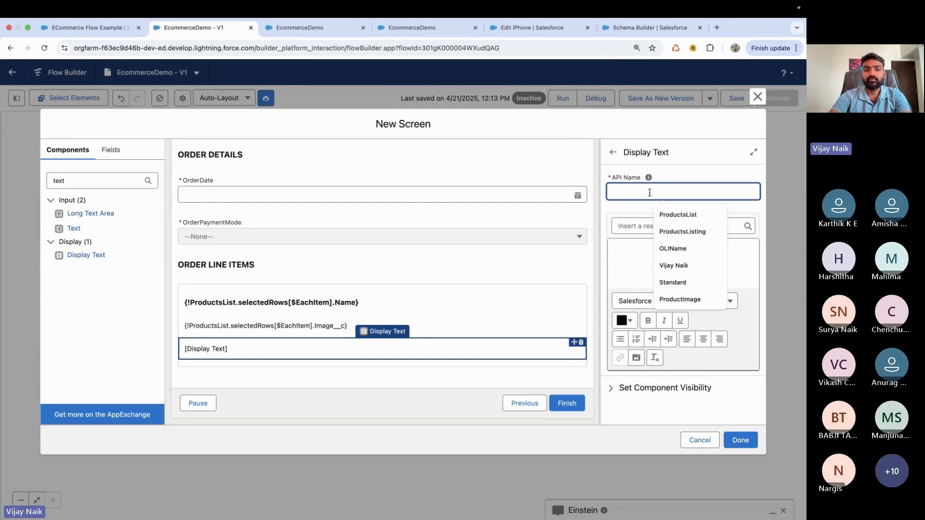
text(Pro)
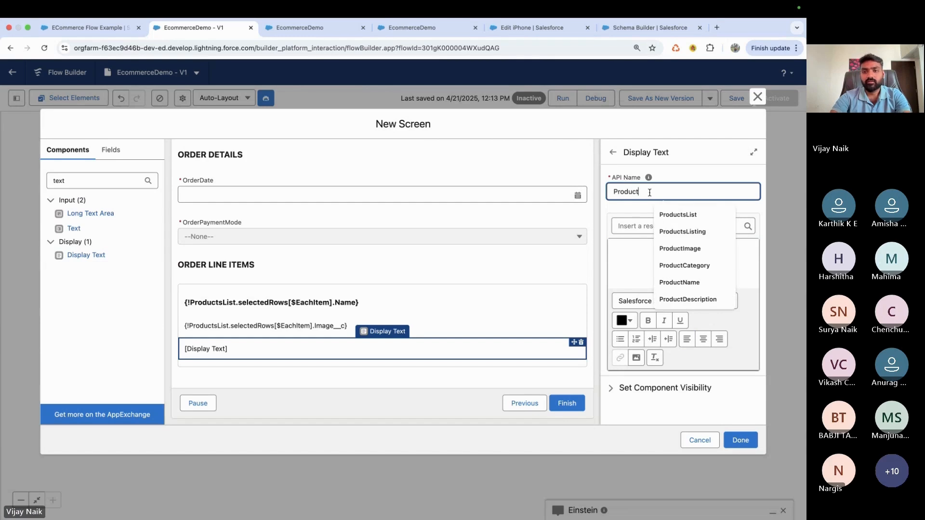
text(ductType)
Enter the label "Product Type:" as the text of the ProductType component.
click(671, 254)
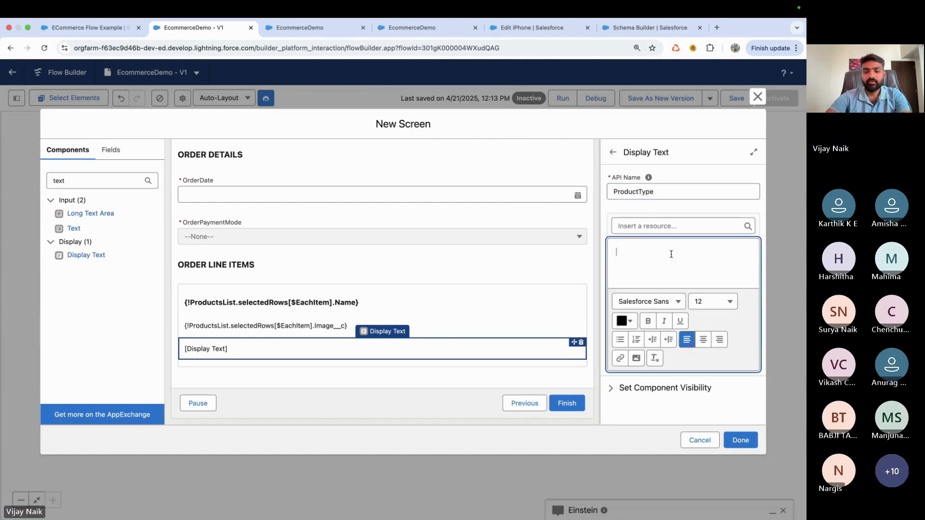
text(POr)
key(BackSpace)
key(BackSpace)
text(roduct)
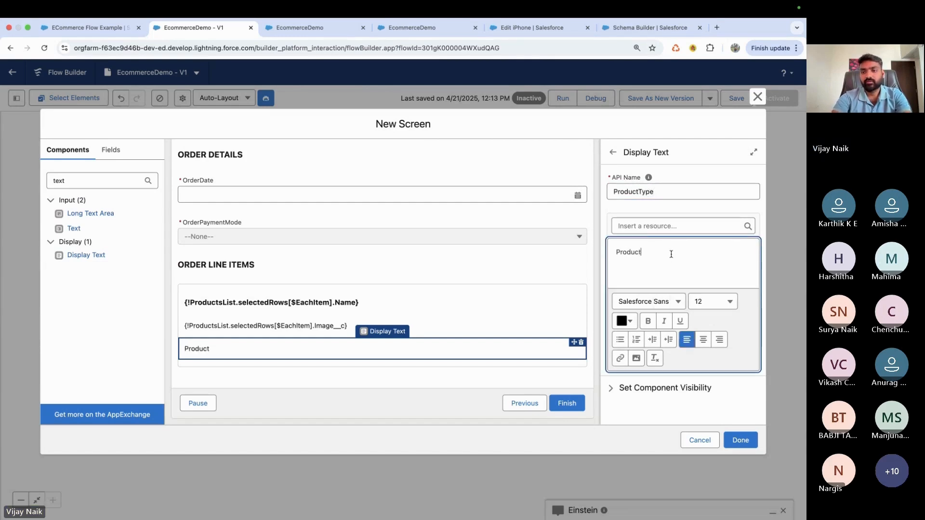
text( Tyupe)
key(BackSpace)
key(BackSpace)
key(BackSpace)
text(pe)
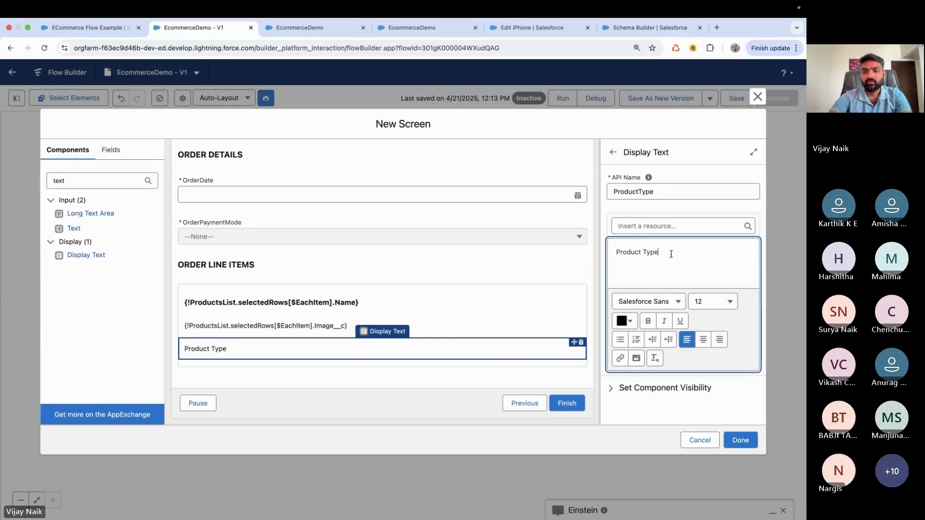
text(:)
Insert the selectedRows item's Type__c field after the "Product Type:" label and make the label bold.
click(679, 226)
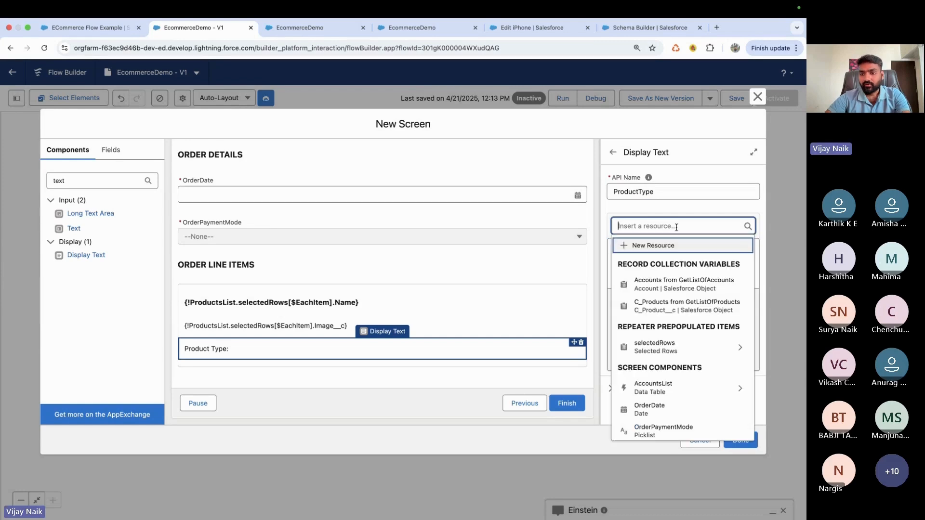
click(641, 304)
text(Type)
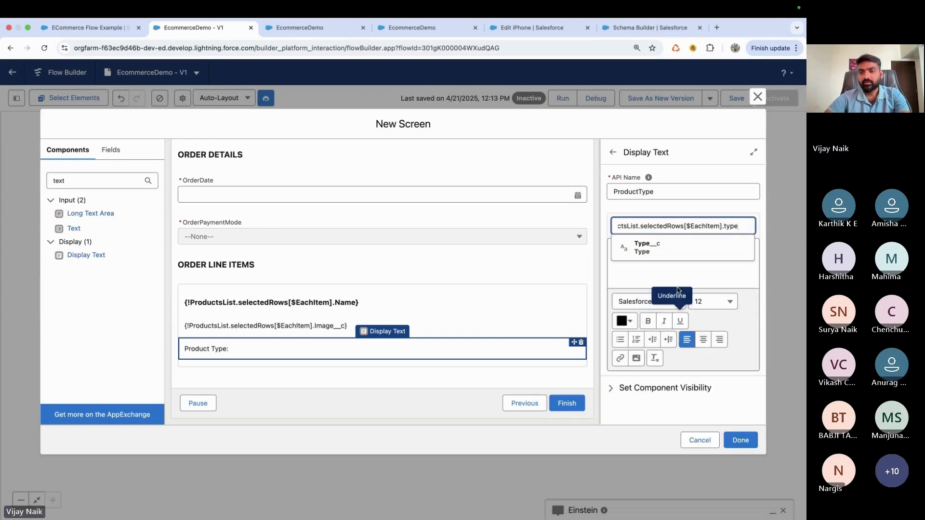
click(670, 244)
drag(665, 251, 617, 251)
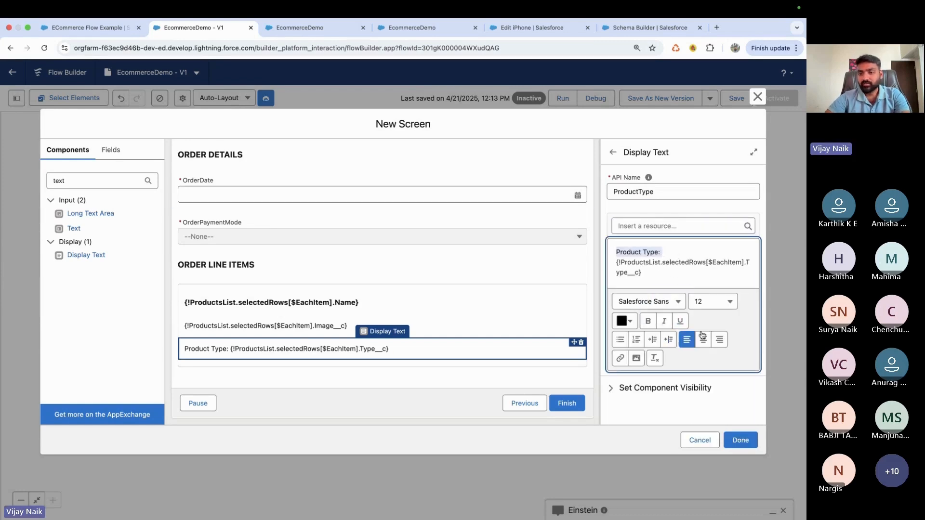
click(649, 322)
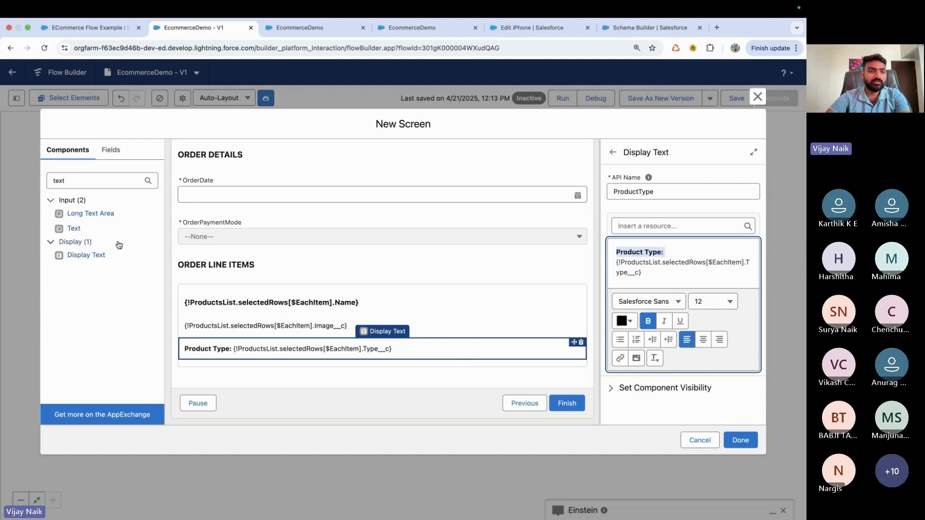
Add a Text input below the product type in the Repeater, with ProductUnitPrice as its label and API name.
click(82, 181)
drag(82, 181, 34, 183)
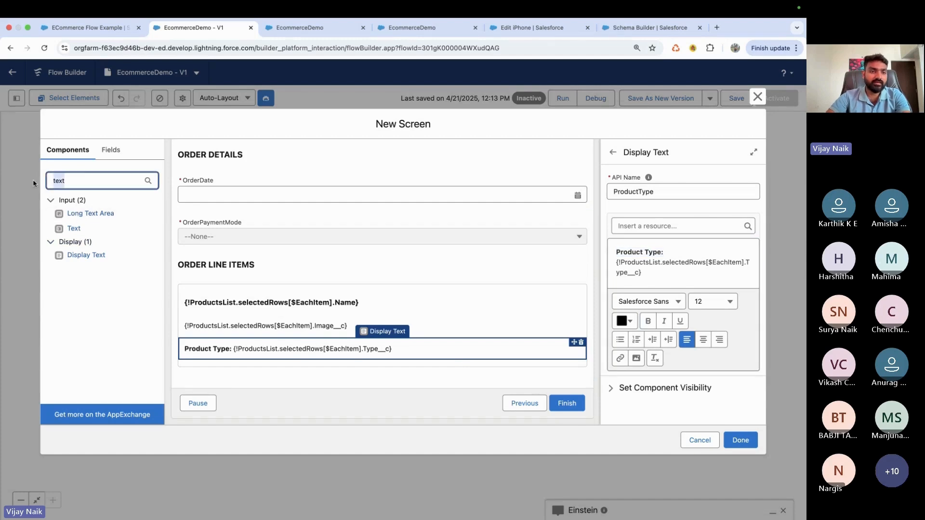
click(82, 232)
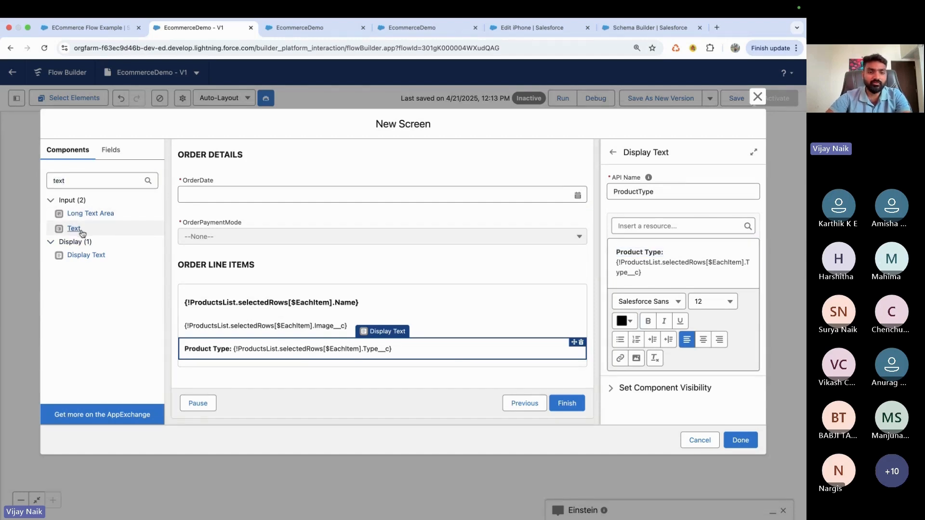
click(81, 229)
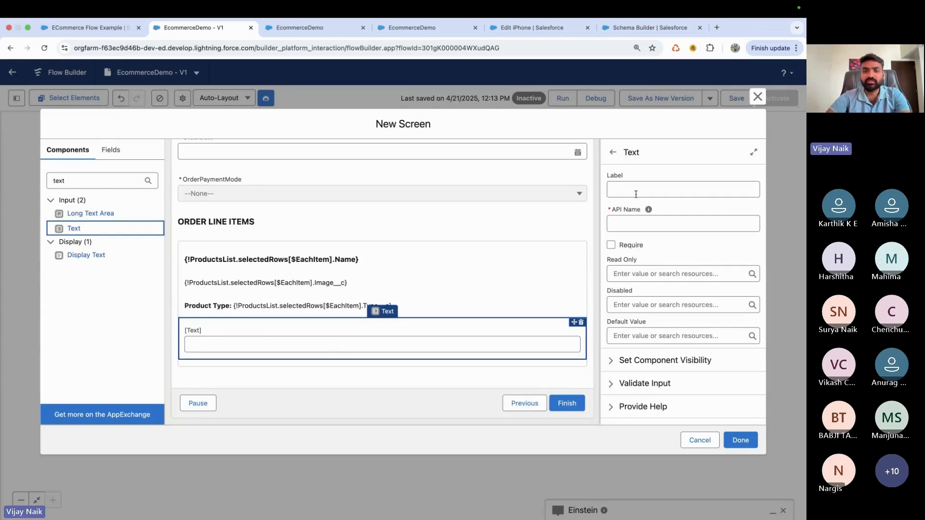
click(636, 192)
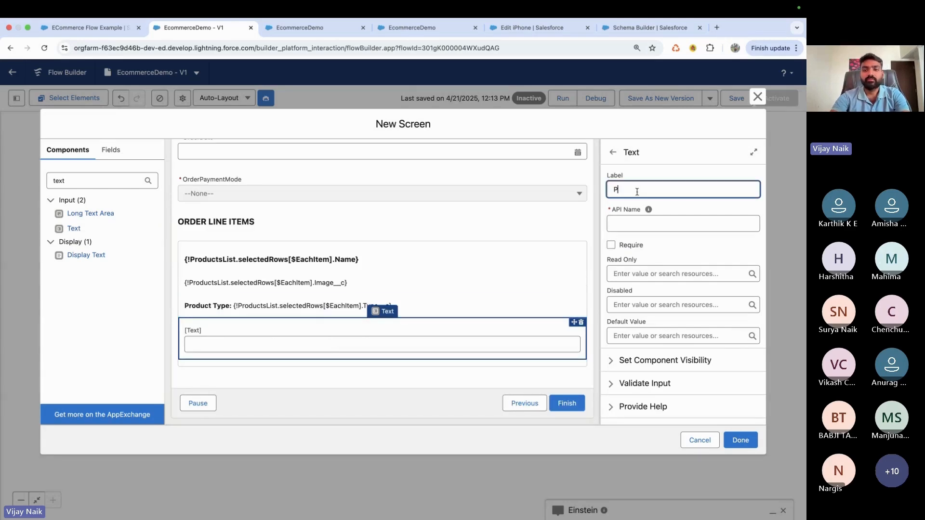
text(Product)
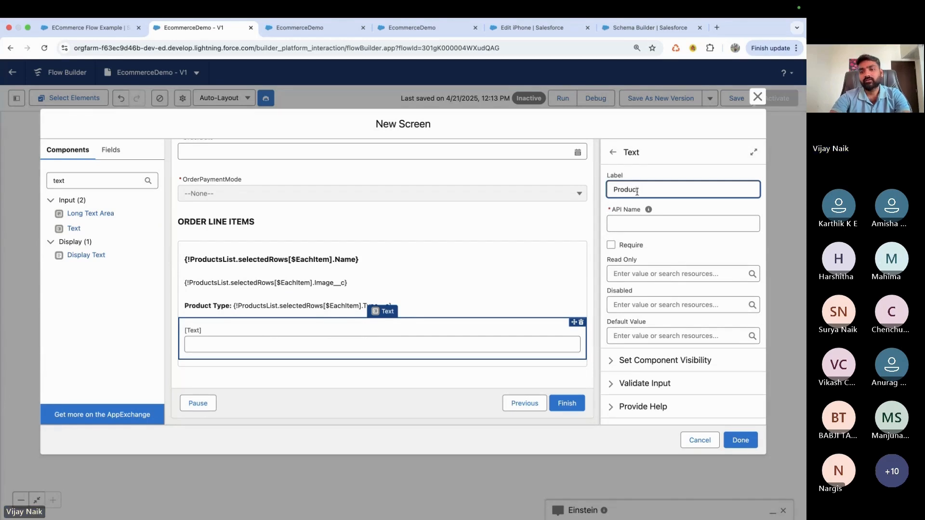
text(UnitPrice)
key(Tab)
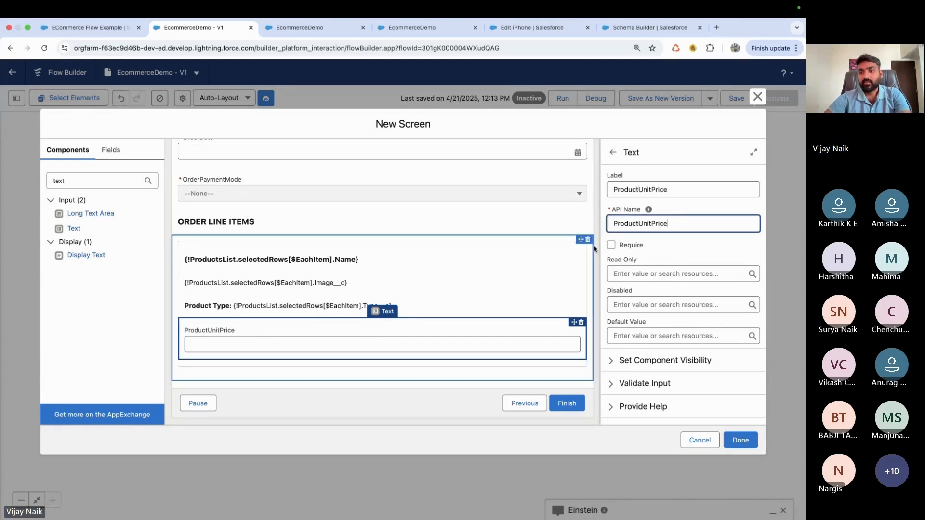
Make the ProductUnitPrice input disabled by setting its Disabled property to $GlobalConstant.True.
scroll(639, 315, down, 1)
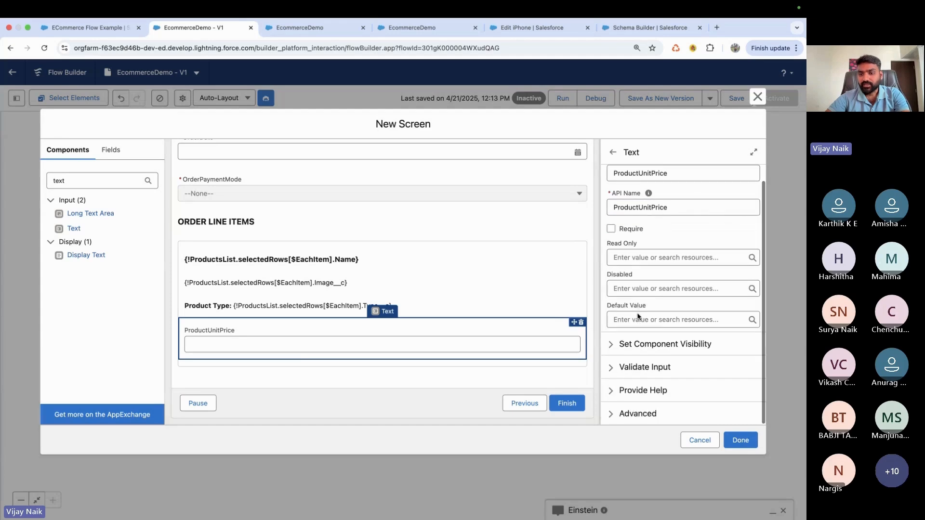
click(613, 288)
text(true)
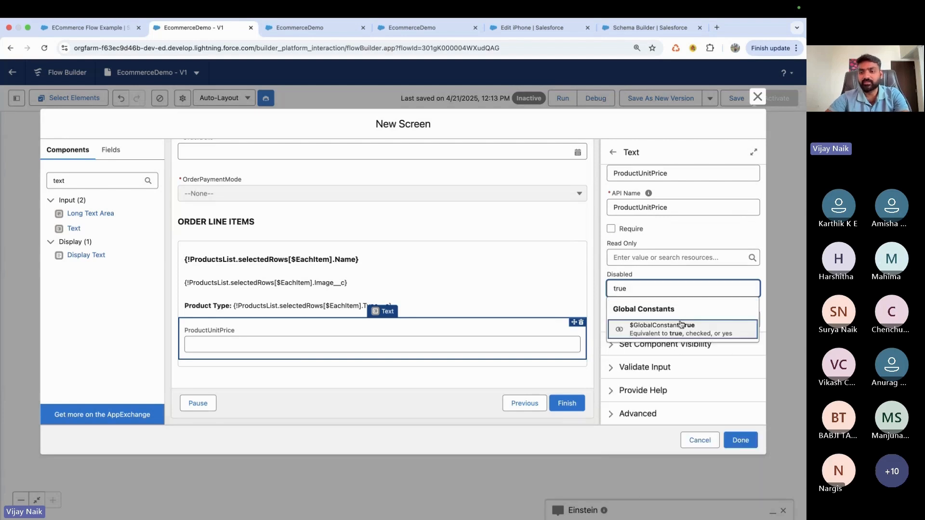
click(681, 325)
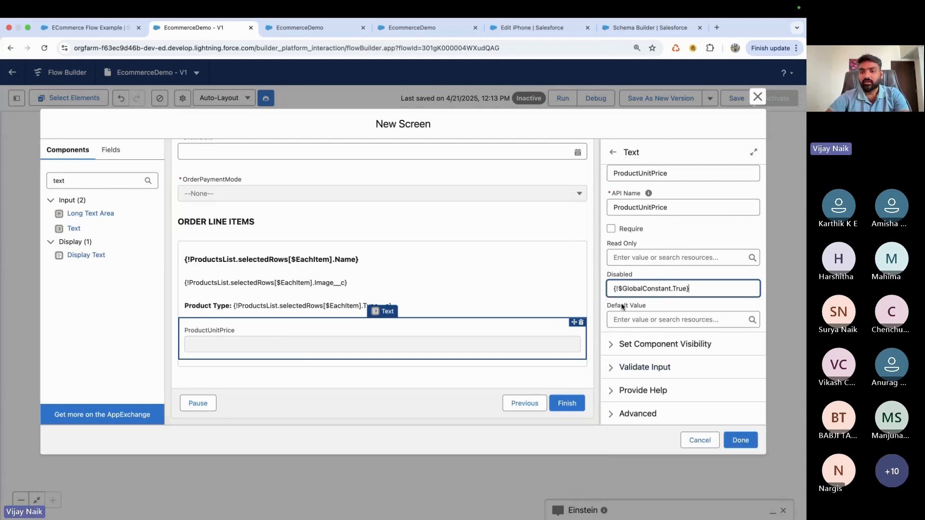
Set ProductUnitPrice's default value to the Price__c field of the current ProductsList selectedRows item.
click(622, 321)
click(667, 241)
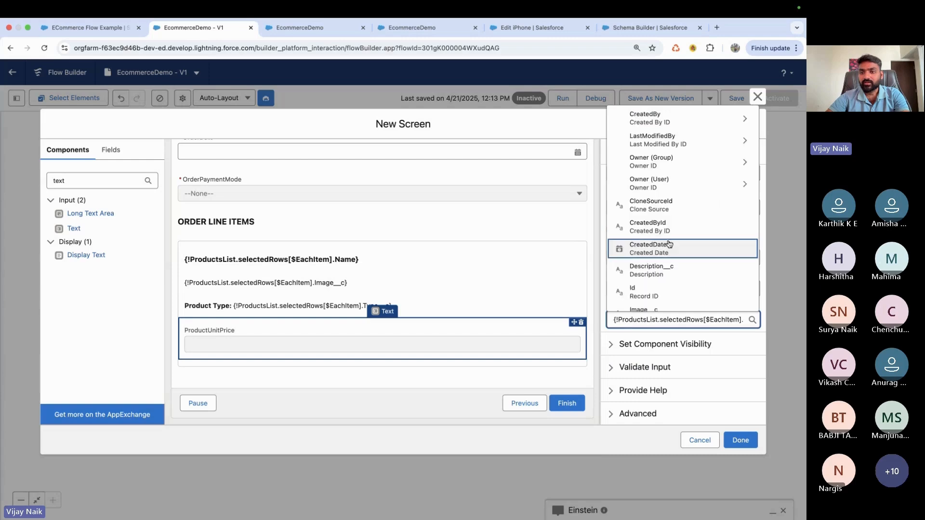
text(price)
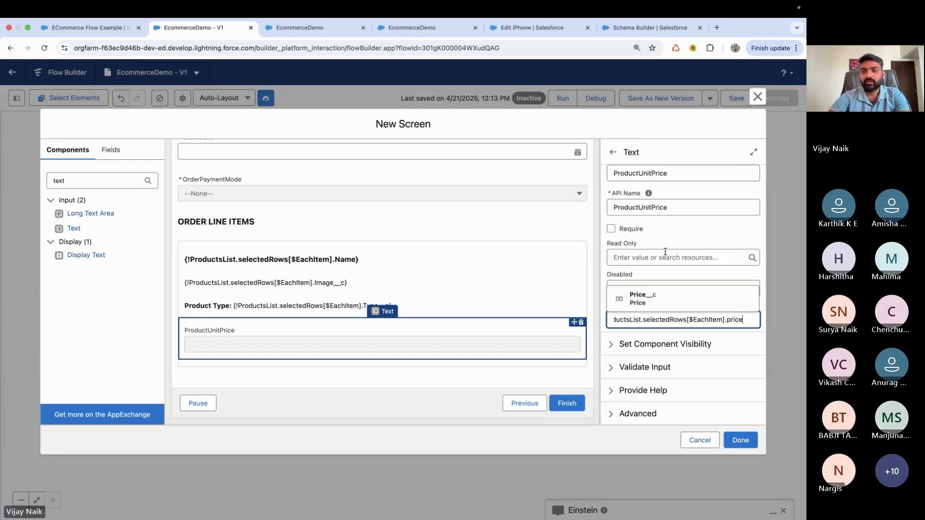
click(645, 302)
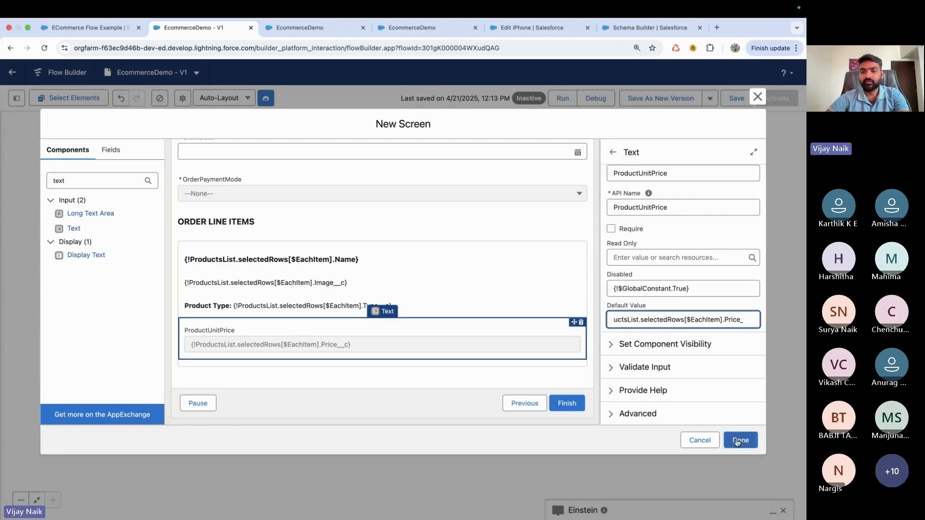
click(93, 30)
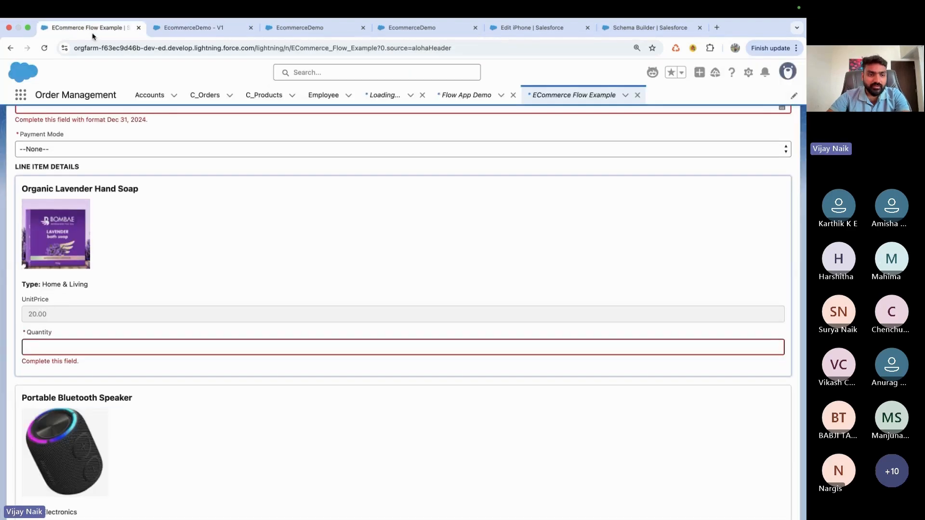
click(183, 27)
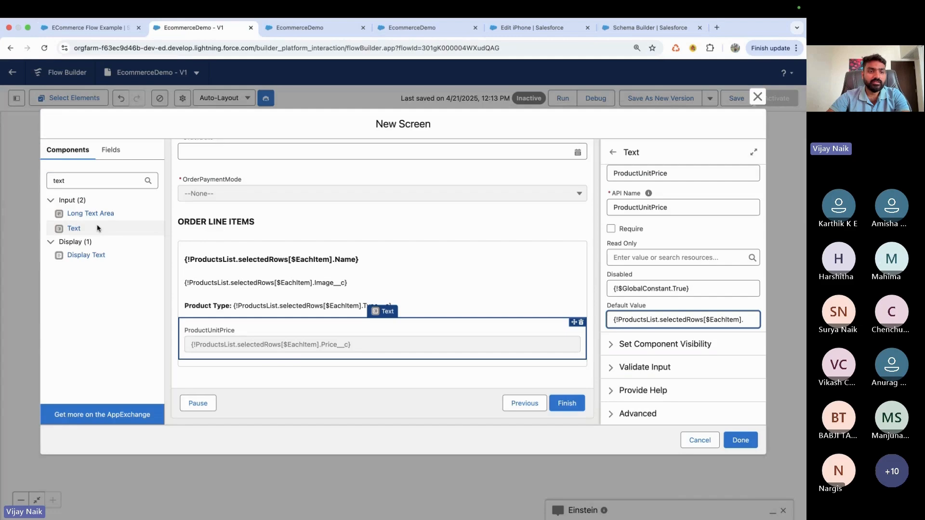
drag(98, 229, 256, 362)
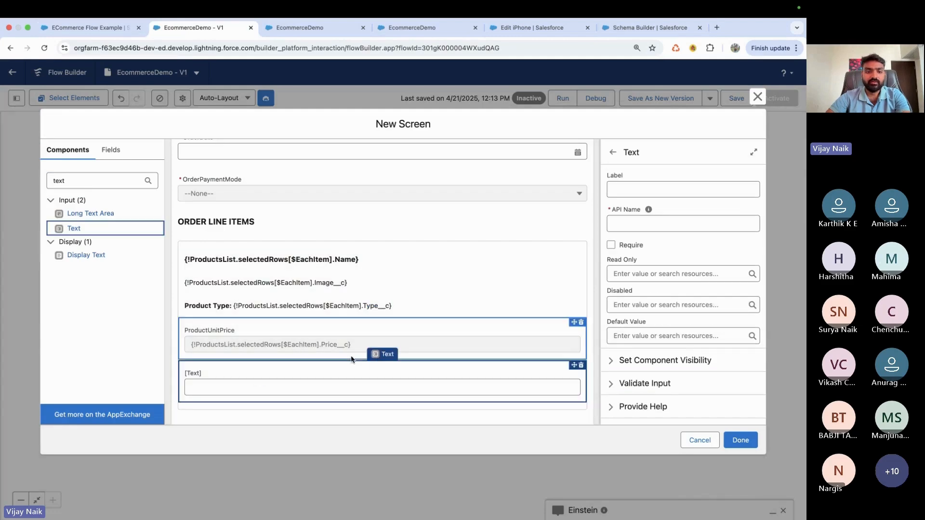
click(581, 366)
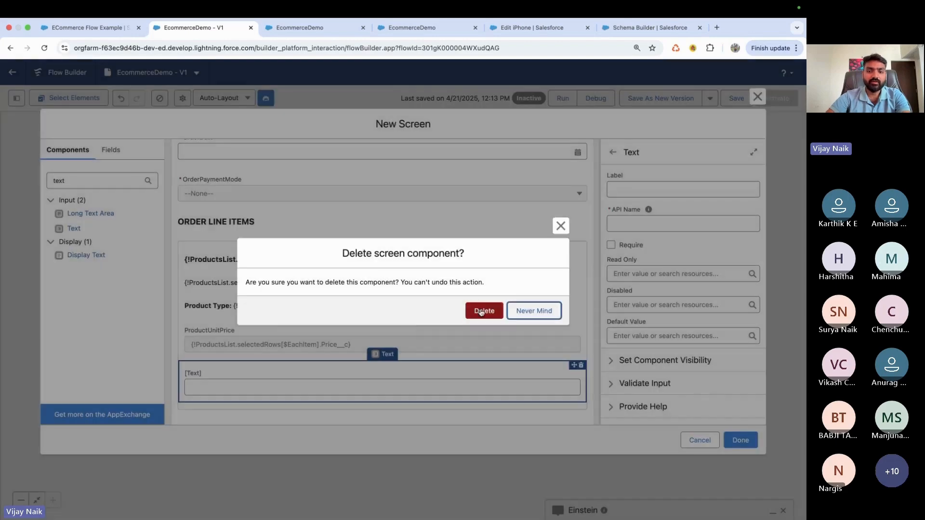
click(481, 310)
Add a required Number input below ProductUnitPrice in the Repeater, with ProductQuantity as its label and API name.
text(num)
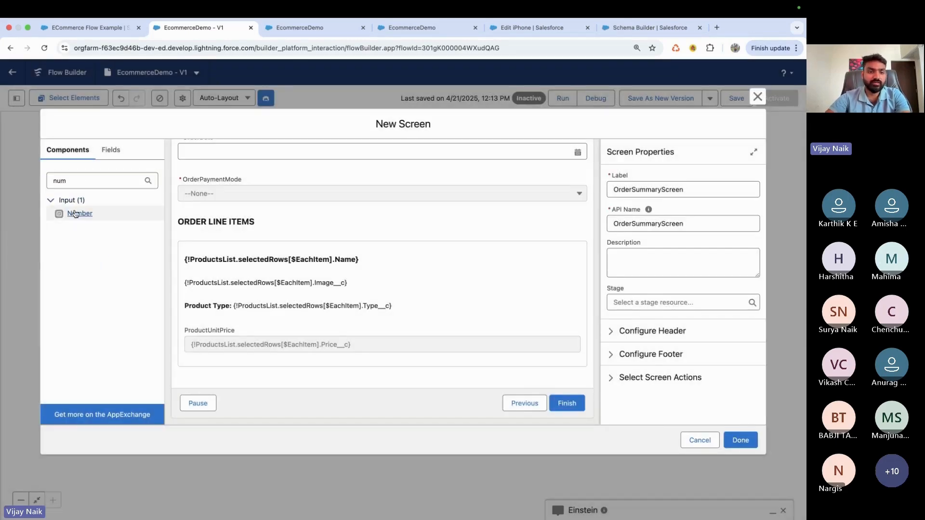
drag(79, 213, 208, 349)
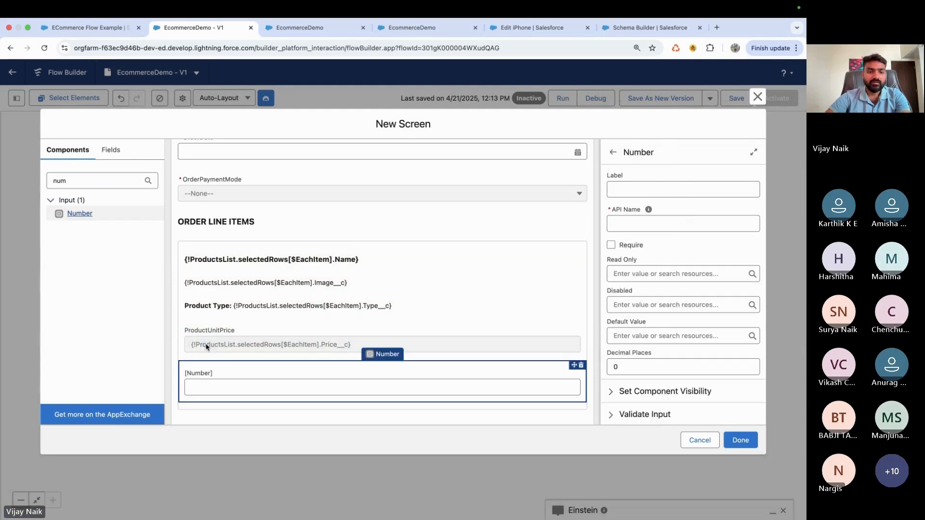
click(653, 183)
text(ProductQu)
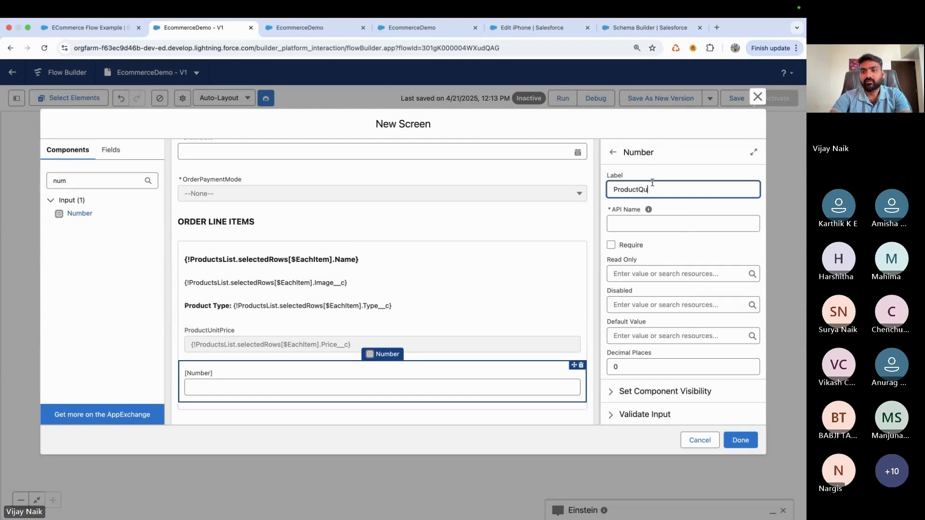
text(antity)
click(661, 224)
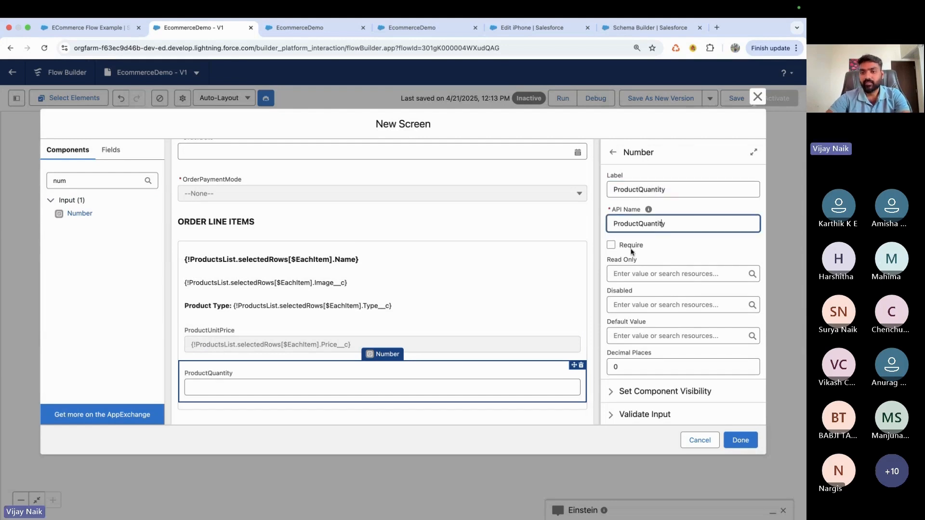
click(611, 245)
Finish editing OrderSummaryScreen and save the flow.
scroll(636, 299, down, 2)
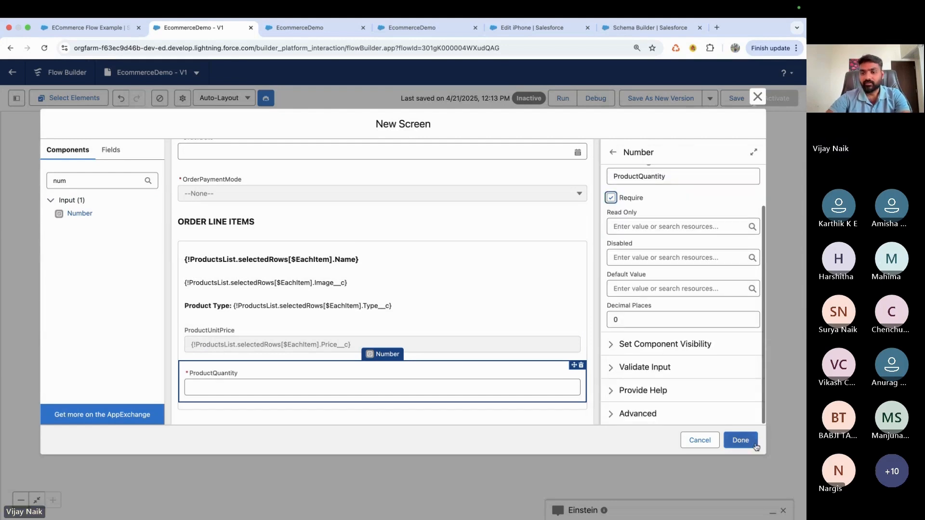
click(740, 440)
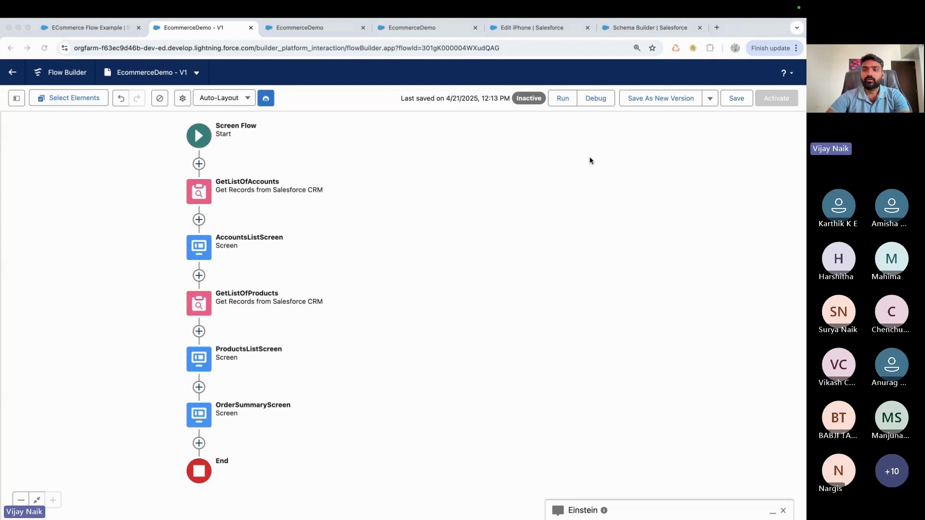
click(735, 101)
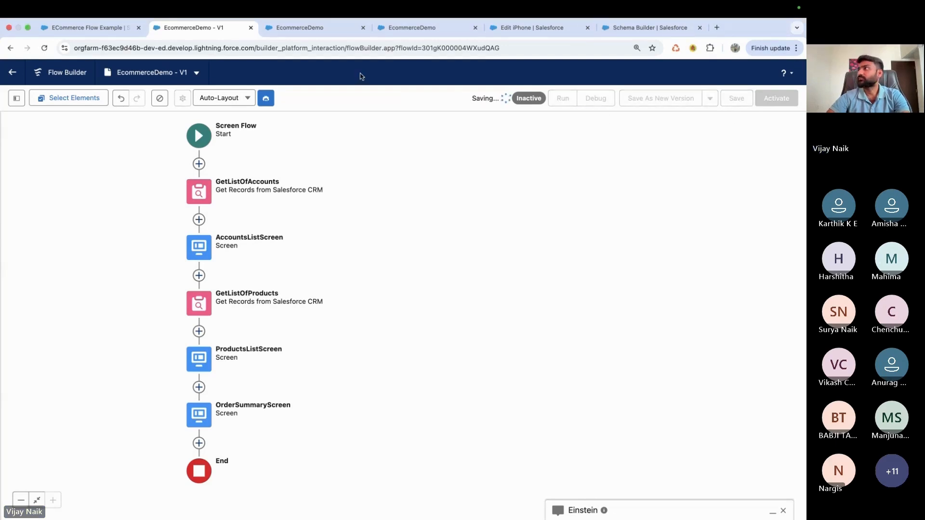
Run the flow in debug mode with the default options, choose the GenePoint account and continue to the product list.
click(588, 102)
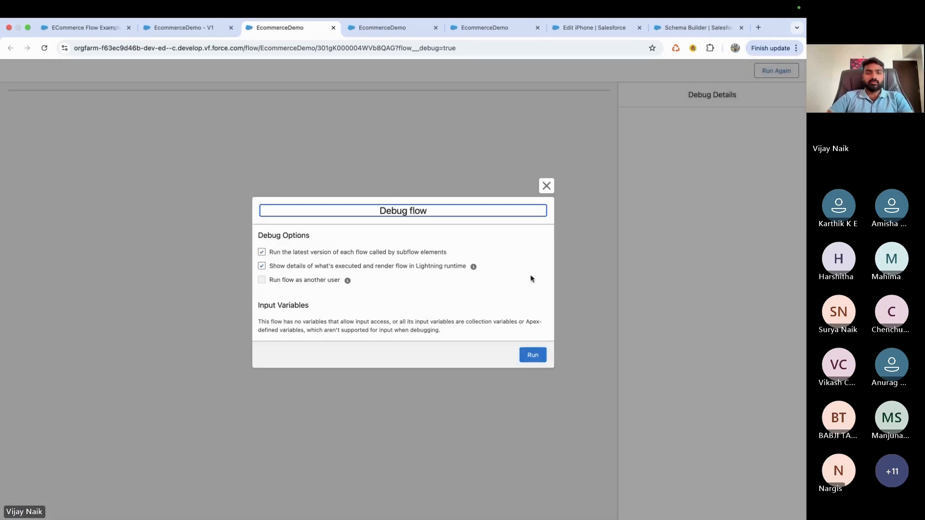
click(533, 355)
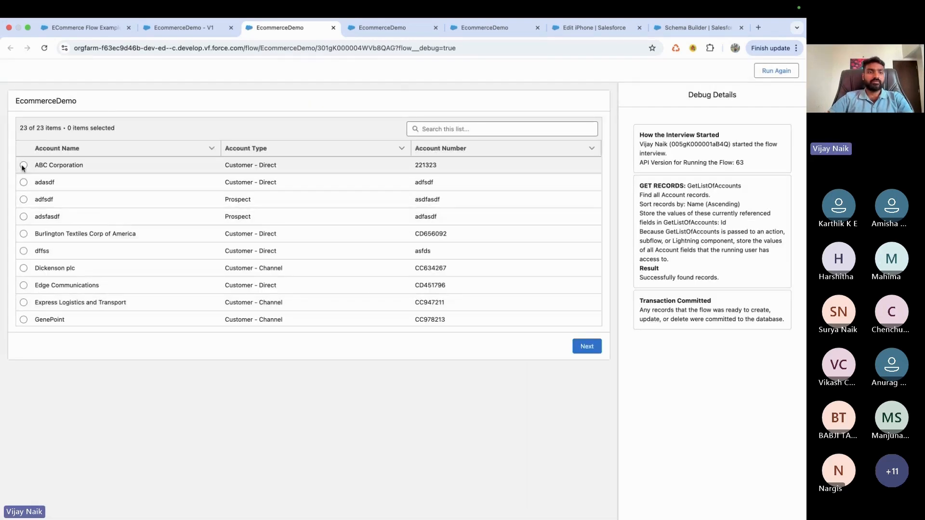
scroll(27, 241, down, 4)
scroll(28, 242, up, 2)
click(24, 275)
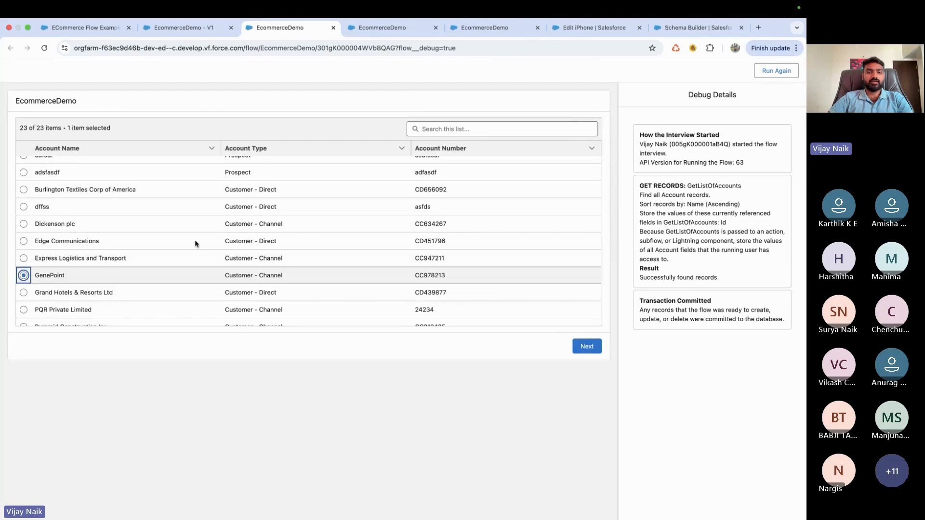
click(587, 347)
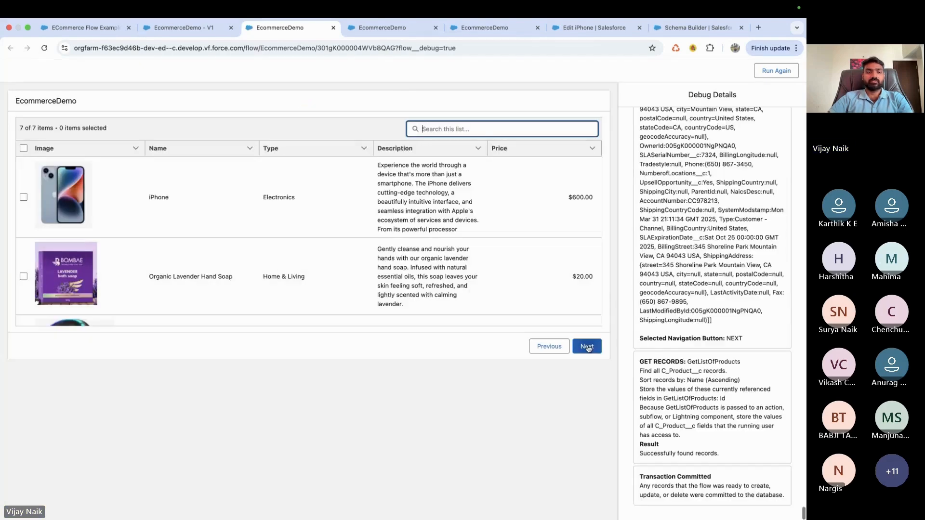
Select the Portable Bluetooth Speaker, Roasted Coffee Beans and Smart Wi-Fi Security Camera in the product list.
scroll(279, 262, down, 3)
scroll(277, 264, down, 1)
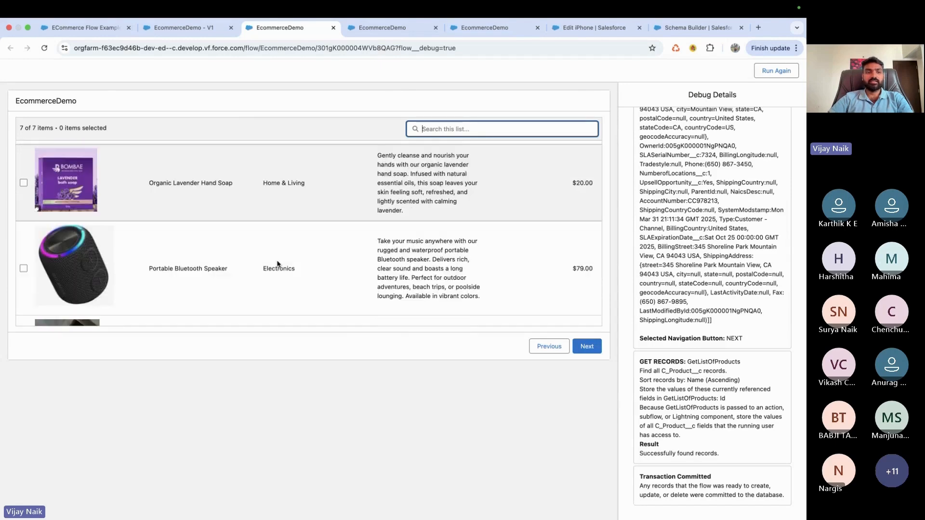
click(24, 268)
scroll(22, 265, down, 3)
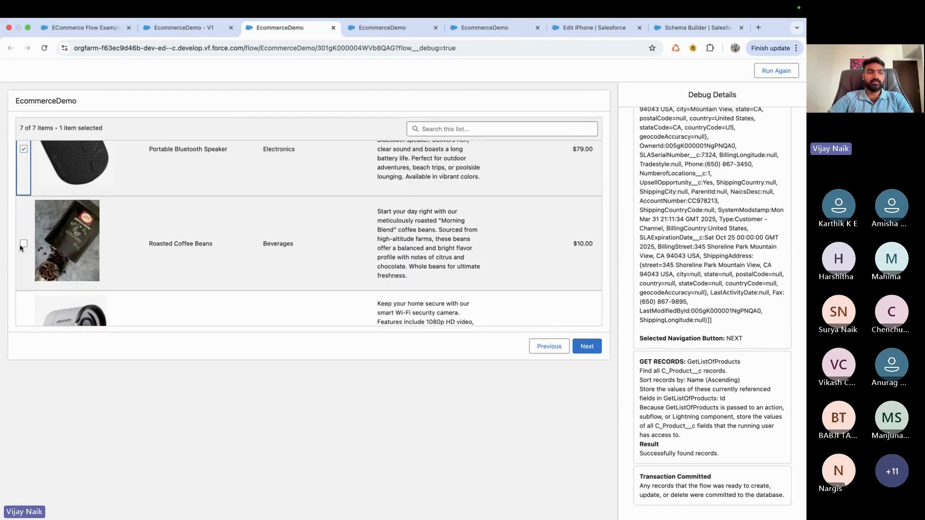
click(22, 246)
scroll(23, 246, down, 1)
click(23, 266)
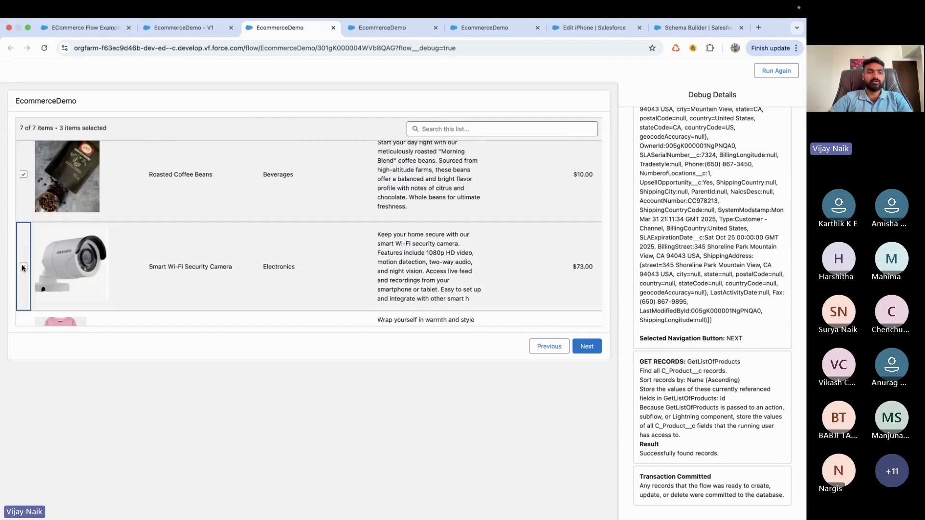
Proceed with the selected products to the order summary, and set the order date to Apr 21, 2025 and payment mode to Net Banking.
click(587, 346)
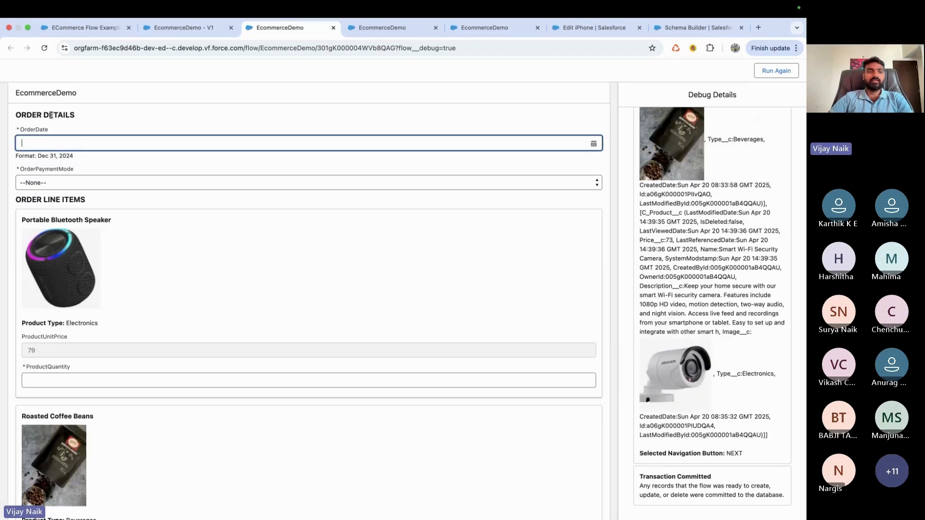
drag(49, 115, 96, 117)
drag(41, 199, 140, 200)
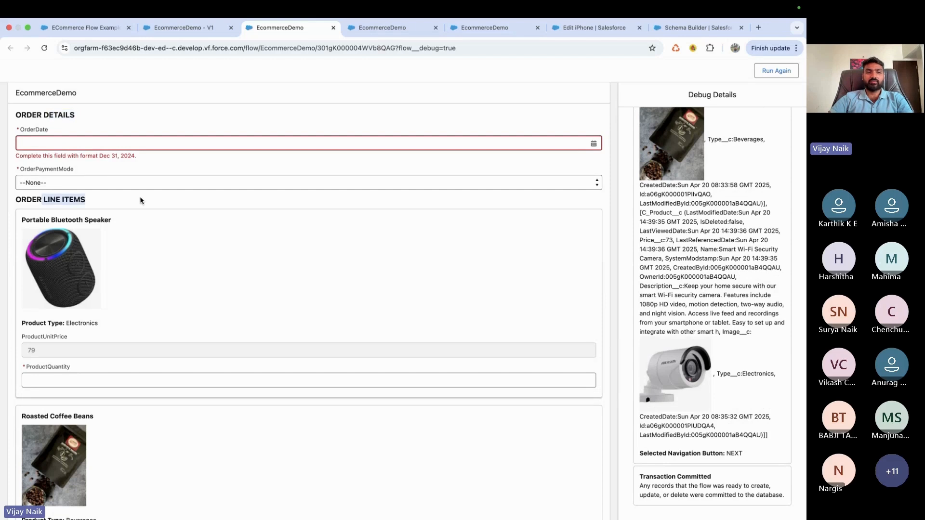
click(107, 145)
click(498, 254)
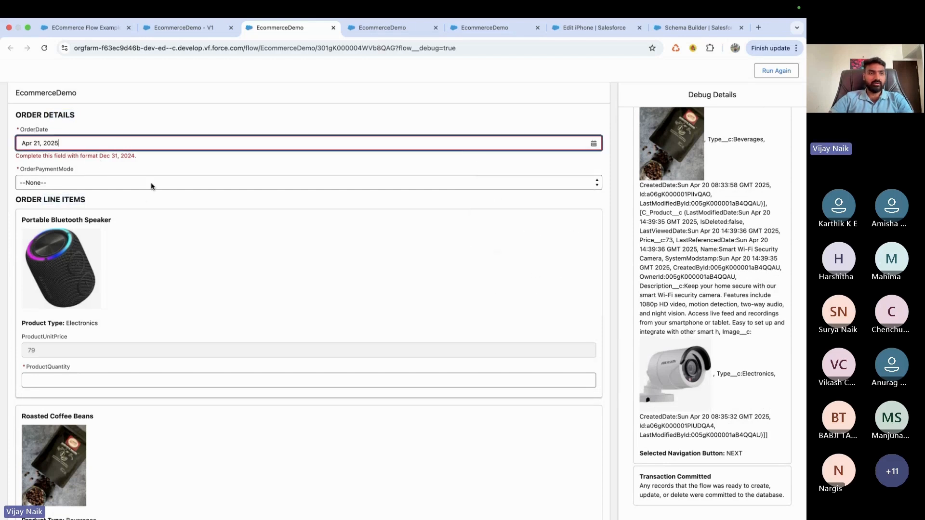
click(94, 188)
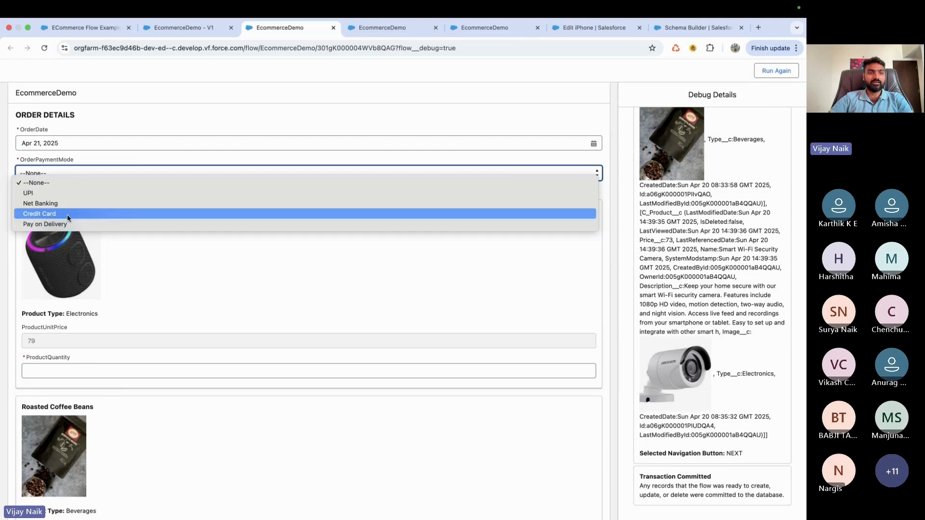
click(68, 203)
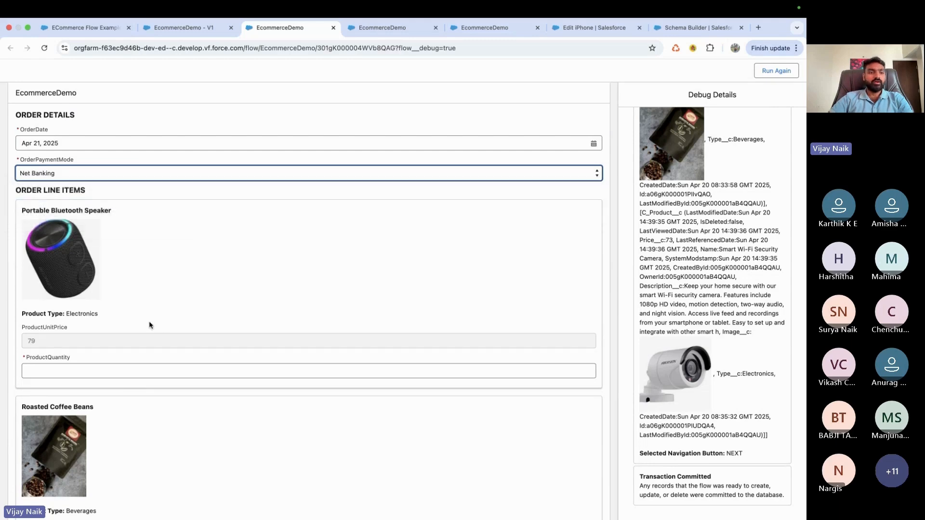
Set the product quantity of the Portable Bluetooth Speaker line item to 8.
drag(29, 209, 116, 211)
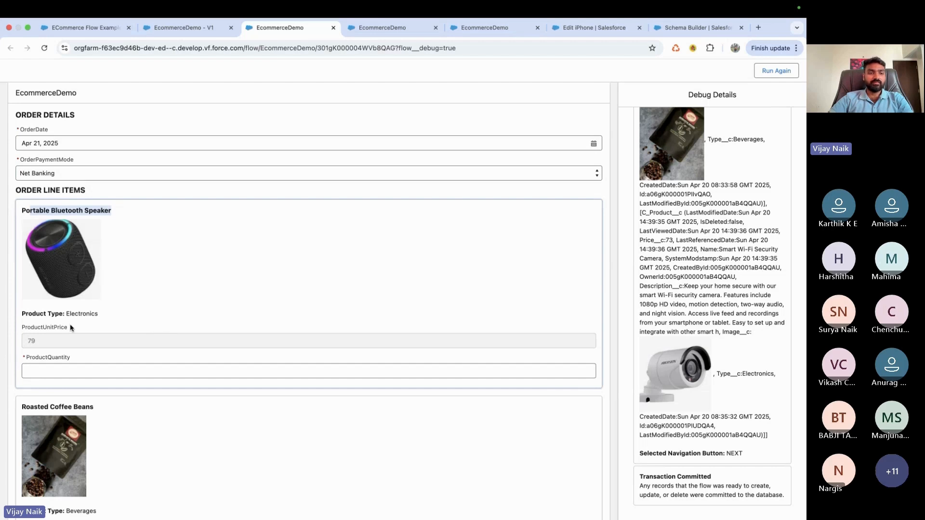
drag(65, 314, 151, 319)
drag(43, 330, 57, 343)
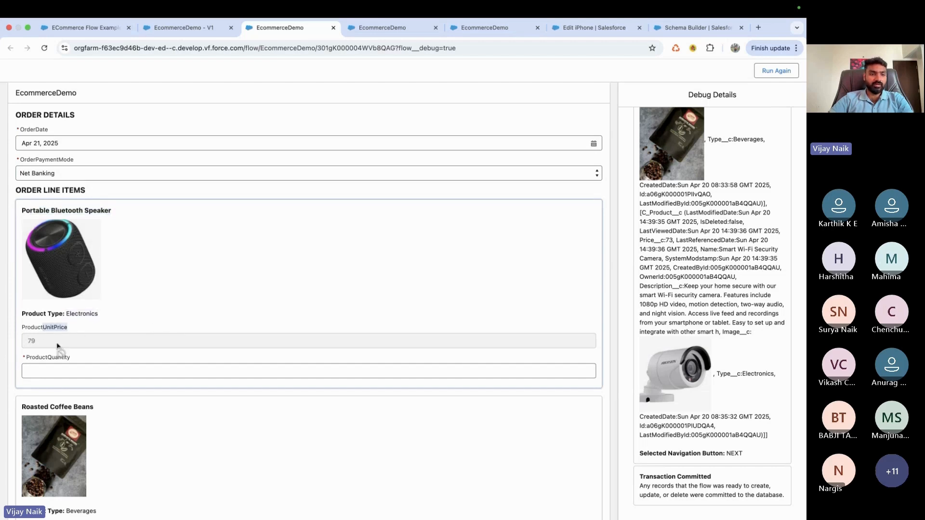
click(56, 344)
click(48, 376)
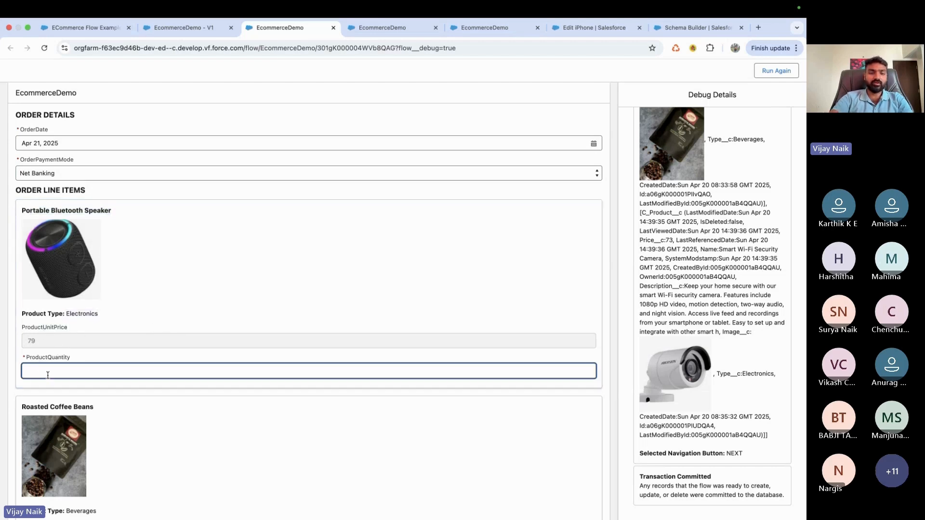
text(8)
Set the product quantity to 2 for Roasted Coffee Beans and 3 for the Smart Wi-Fi Security Camera.
scroll(48, 376, down, 4)
click(59, 404)
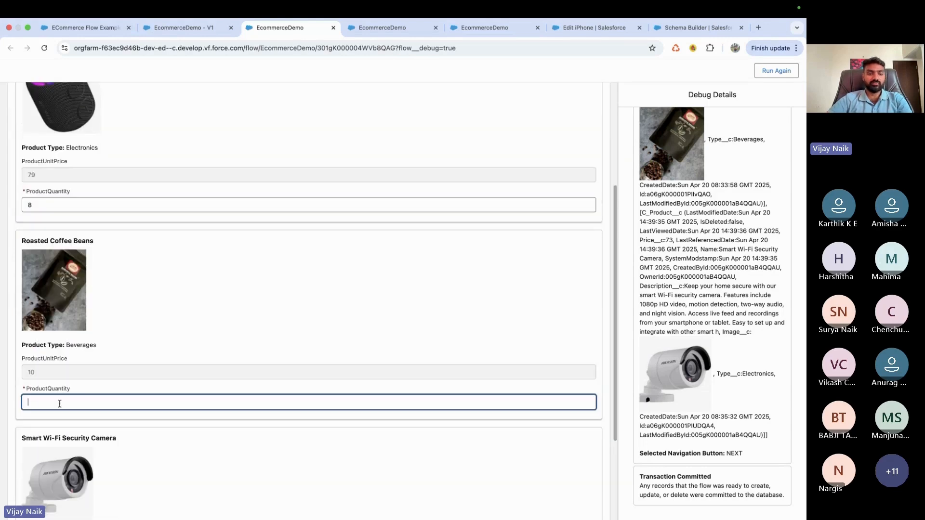
scroll(59, 404, down, 2)
text(2)
scroll(59, 404, down, 1)
click(56, 480)
text(3)
scroll(250, 417, down, 1)
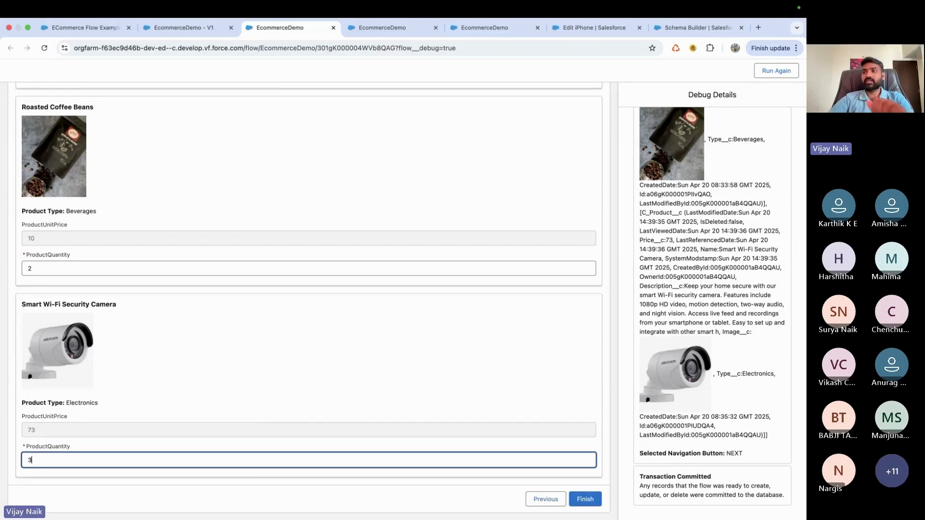
Review the filled-in order summary and close the duplicate EcommerceDemo browser tab.
scroll(300, 330, up, 6)
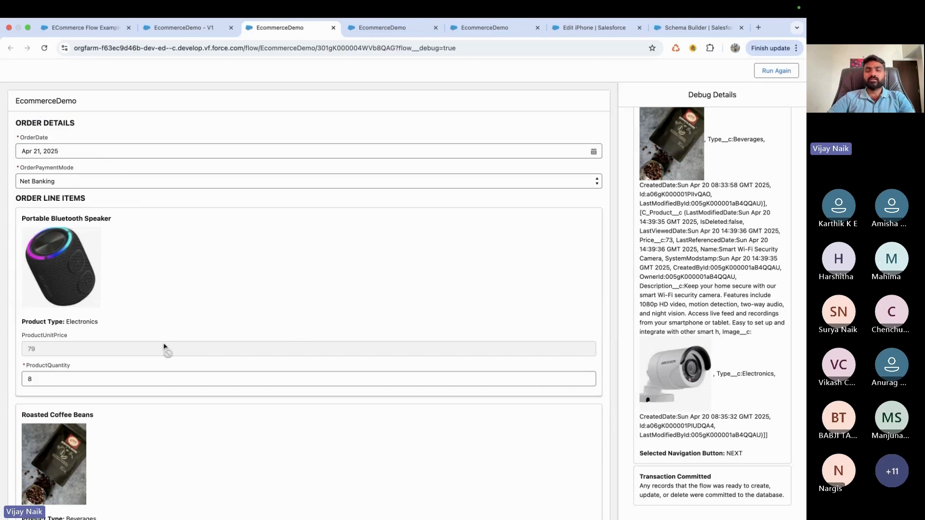
scroll(164, 347, down, 7)
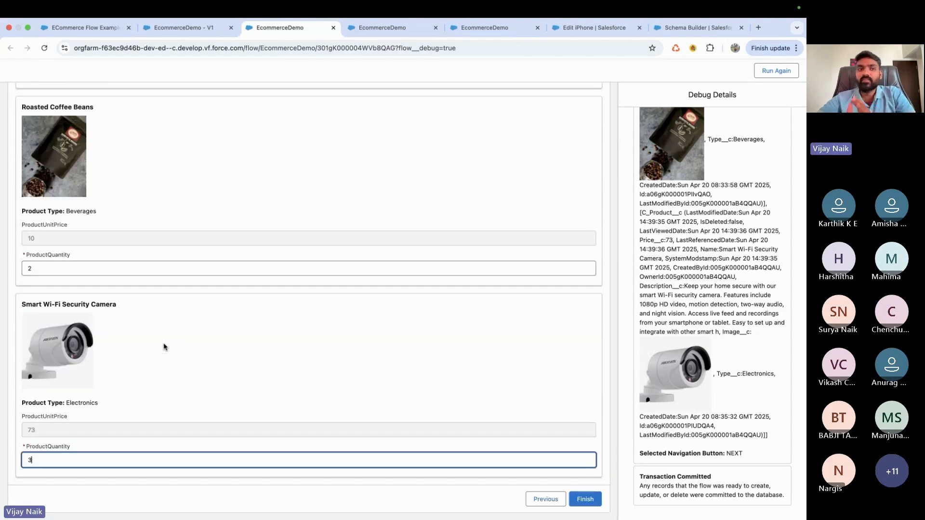
click(538, 29)
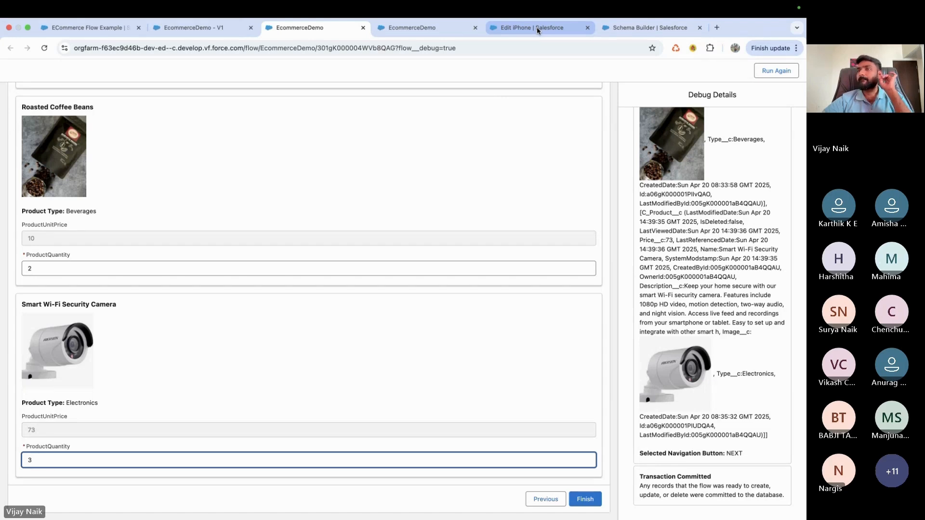
Examine the OrderSummaryScreen element in the EcommerceDemo flow and the order details page of the ECommerce Flow Example.
click(193, 28)
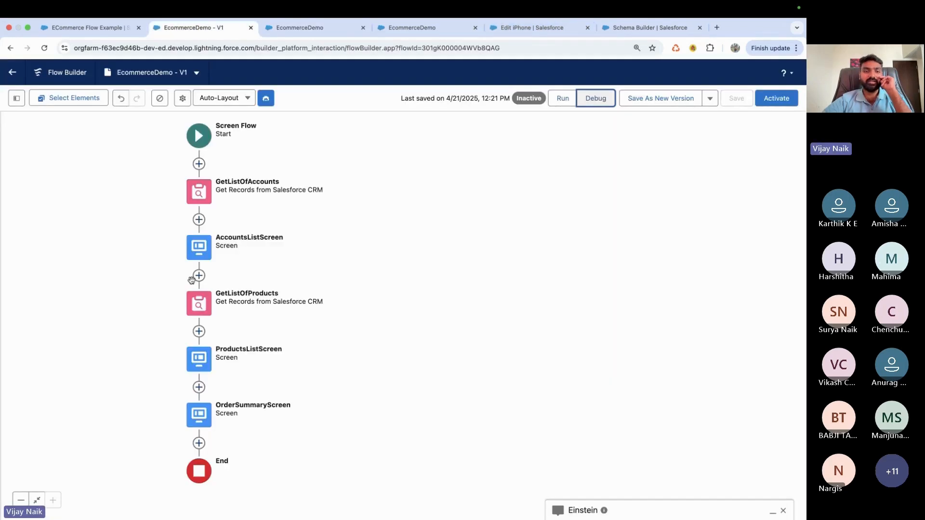
click(199, 415)
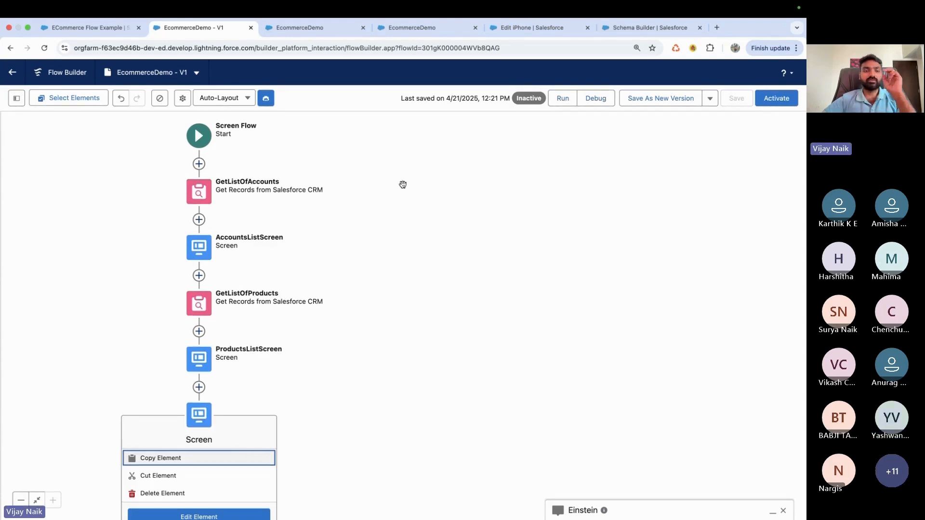
drag(380, 357, 380, 268)
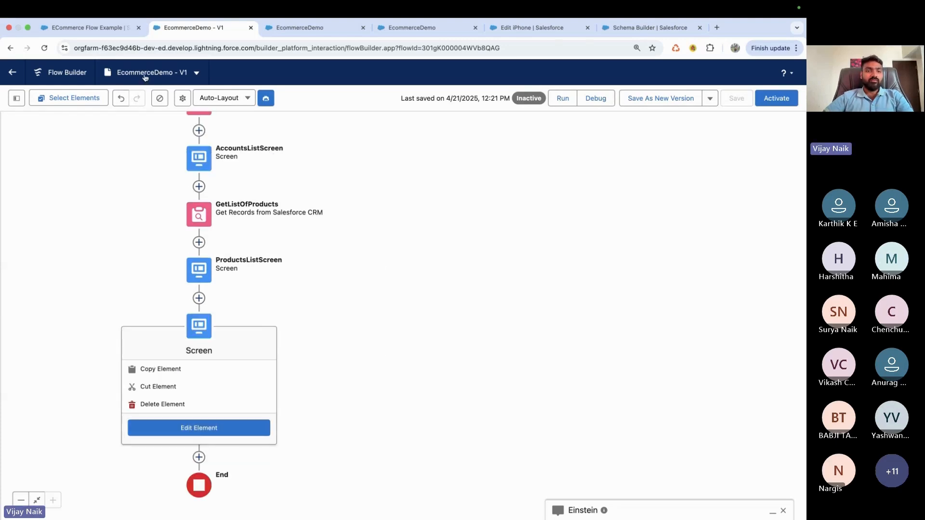
click(113, 28)
scroll(110, 198, up, 3)
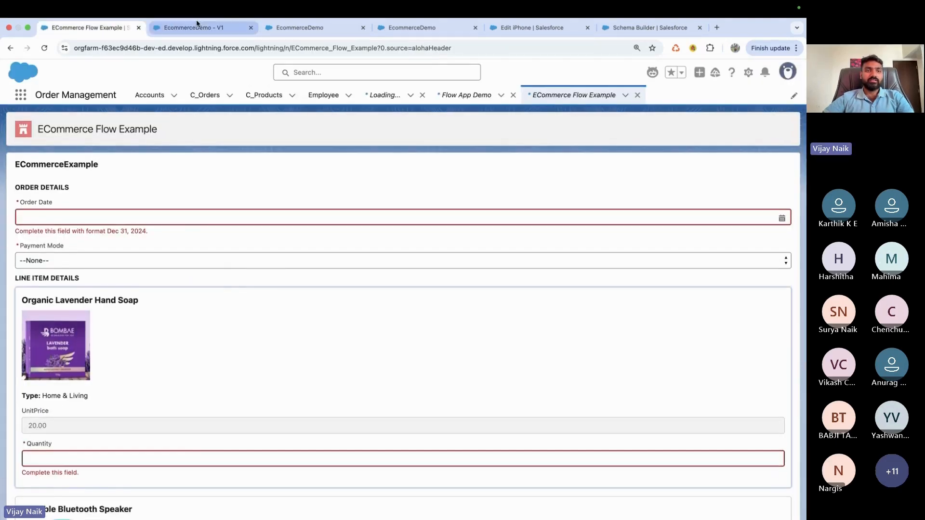
click(196, 26)
Review the order date, payment mode and line items on the debug run's order summary screen against the flow.
click(315, 29)
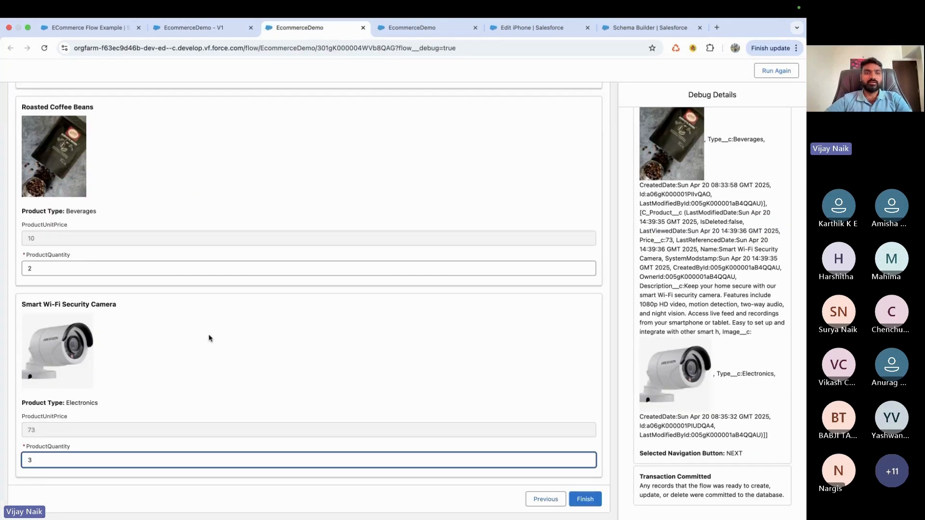
scroll(175, 229, up, 5)
click(202, 34)
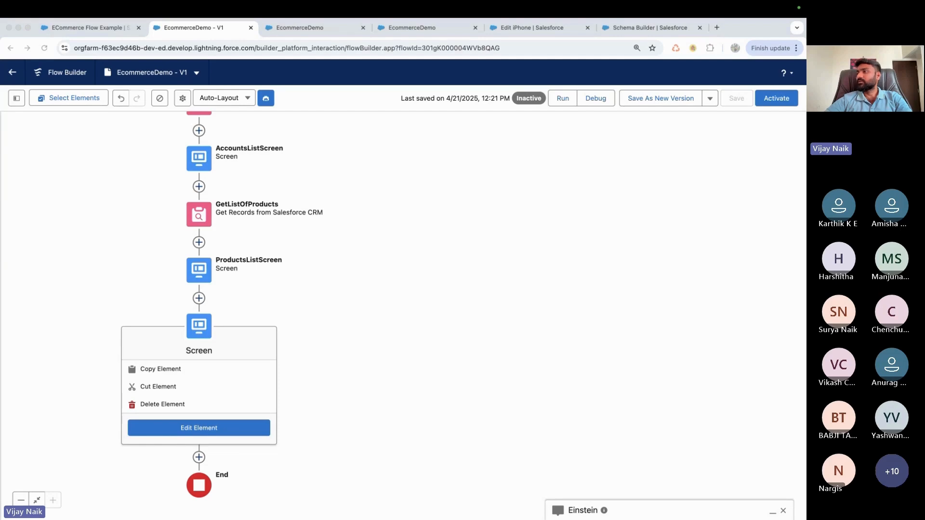
click(298, 28)
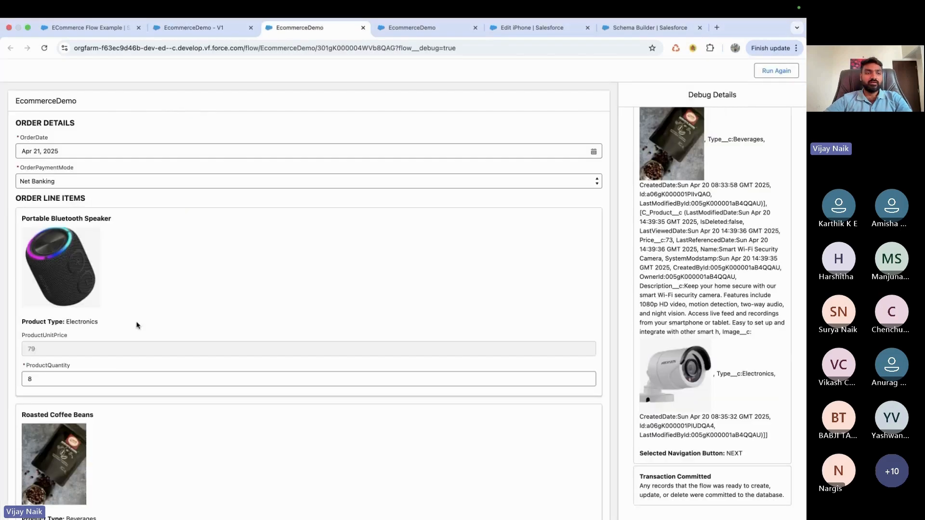
click(60, 152)
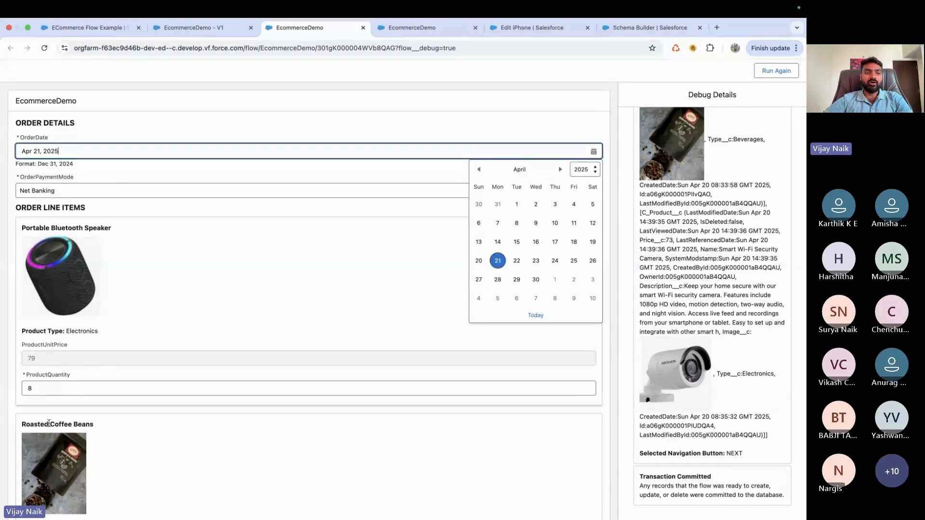
scroll(50, 429, down, 8)
scroll(69, 291, up, 8)
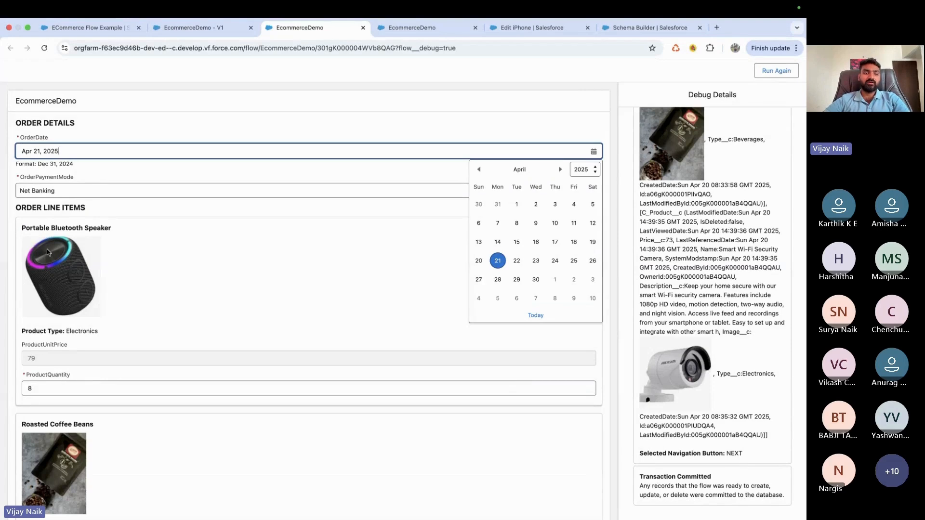
click(129, 273)
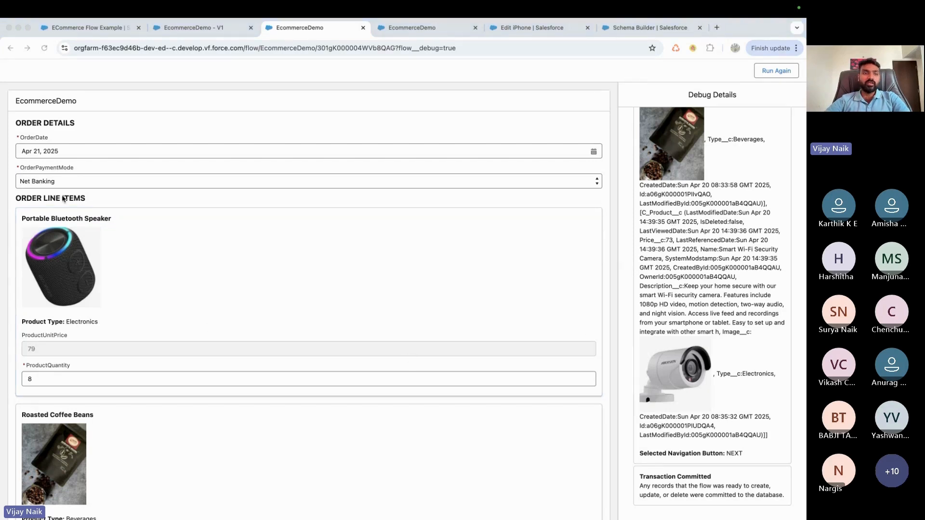
click(126, 371)
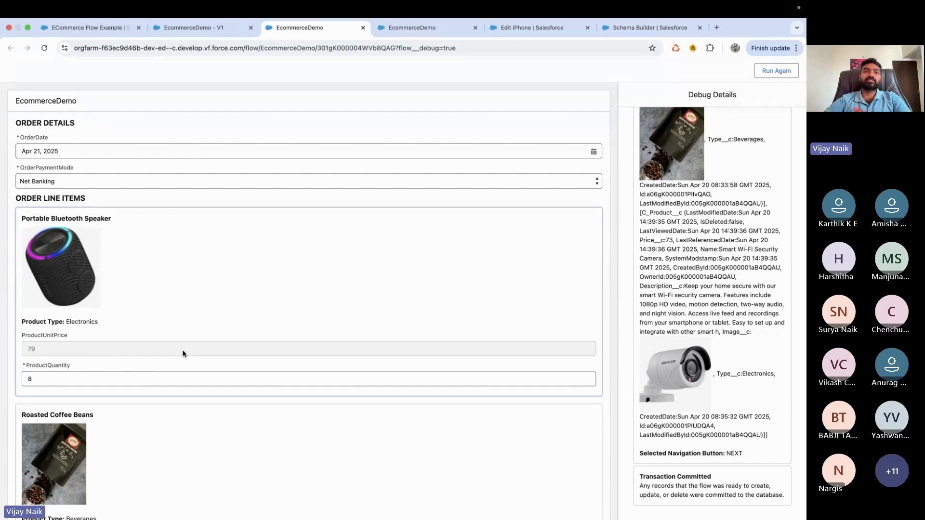
Return to the EcommerceDemo flow and start a new variable resource with the API name OrderLineItems.
click(193, 28)
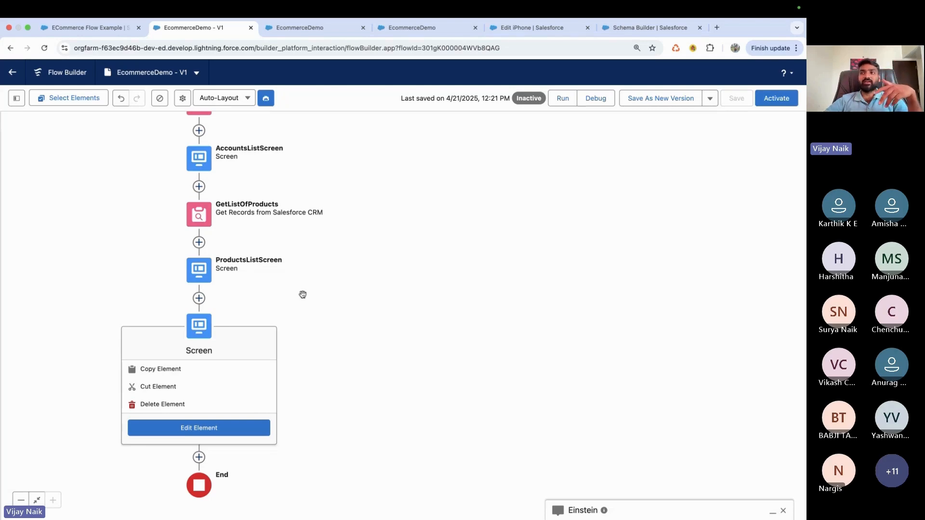
click(16, 98)
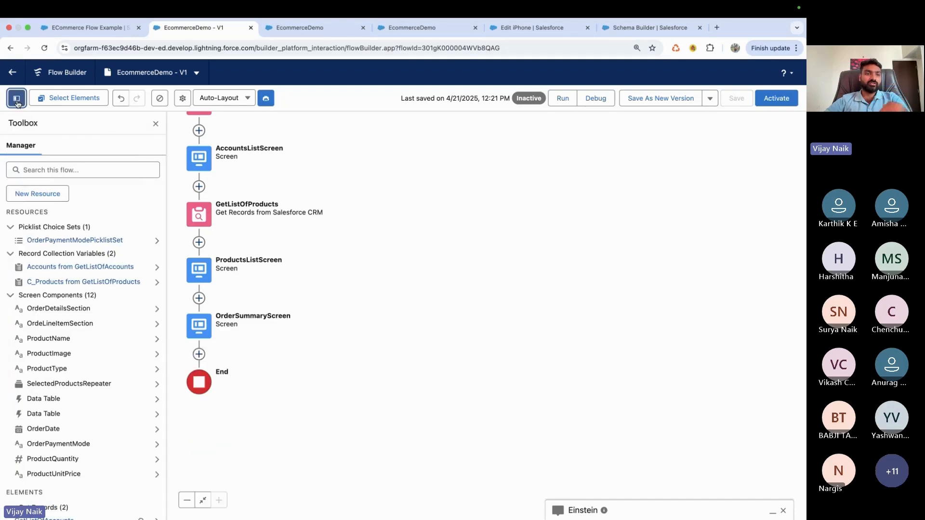
click(52, 195)
click(285, 252)
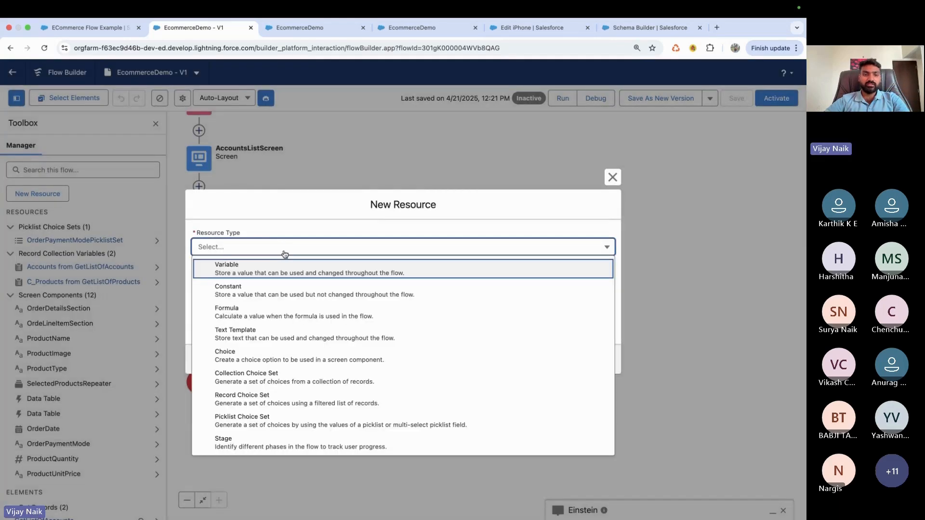
click(276, 272)
click(334, 264)
text(OrderLineItems)
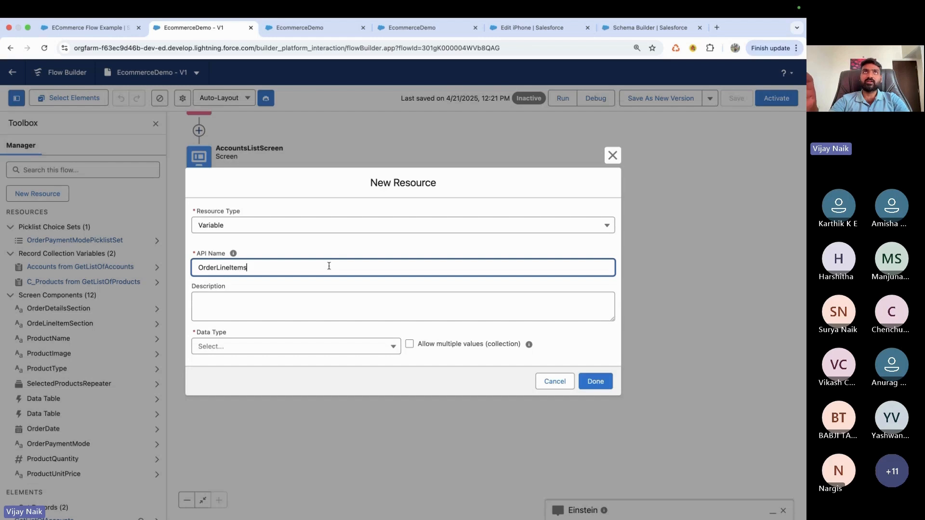
Make OrderLineItems a record collection variable of the C_Order_Line_Item object, allowing multiple values, and save the resource.
click(320, 346)
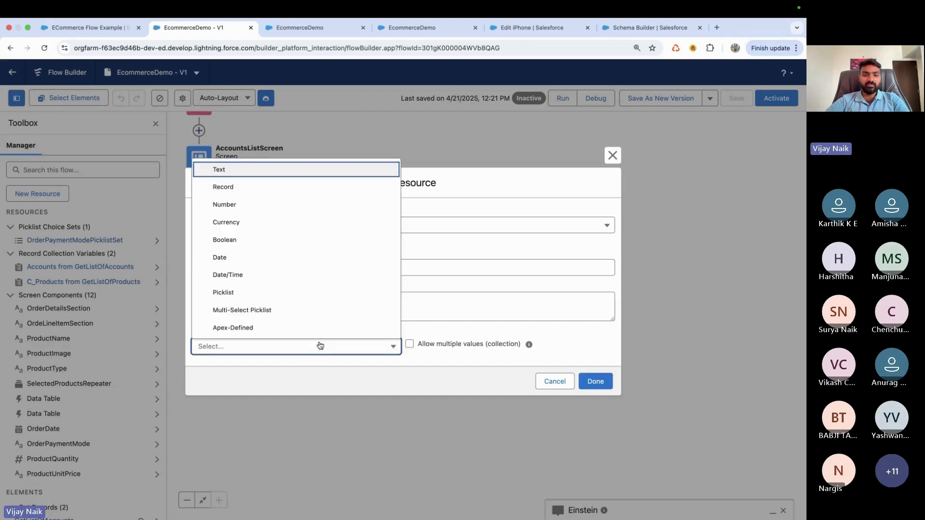
click(254, 187)
click(292, 348)
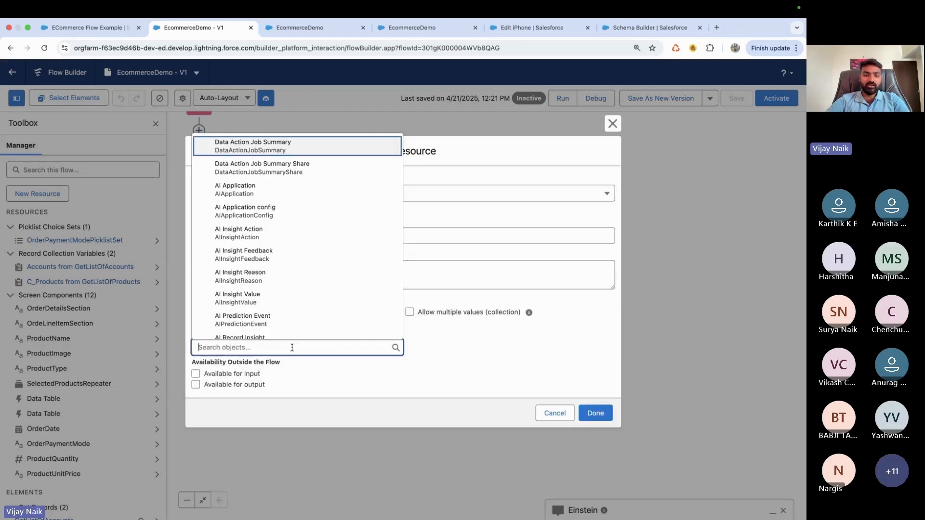
text(order)
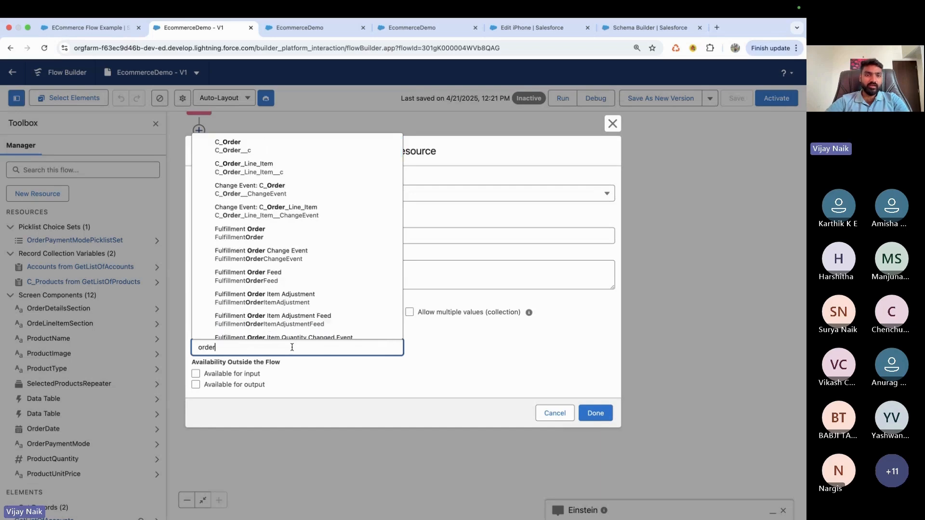
click(312, 173)
click(409, 313)
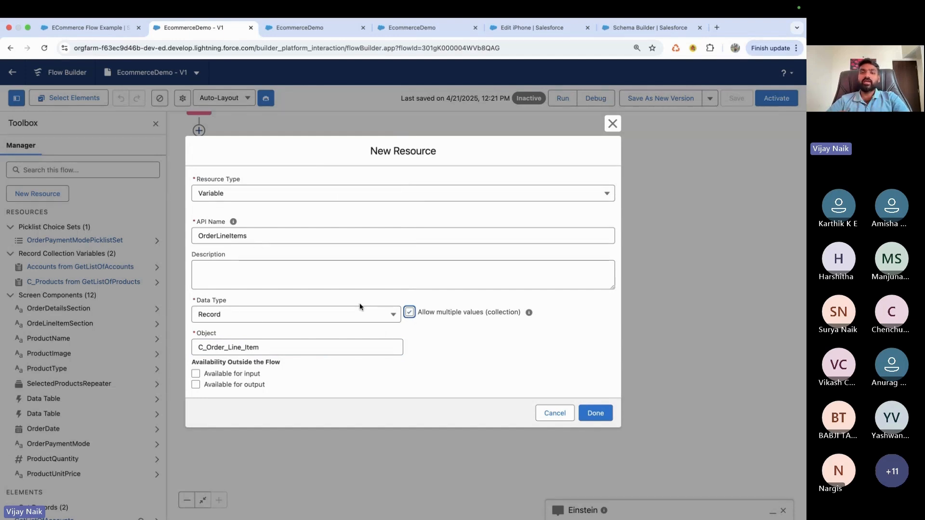
click(595, 413)
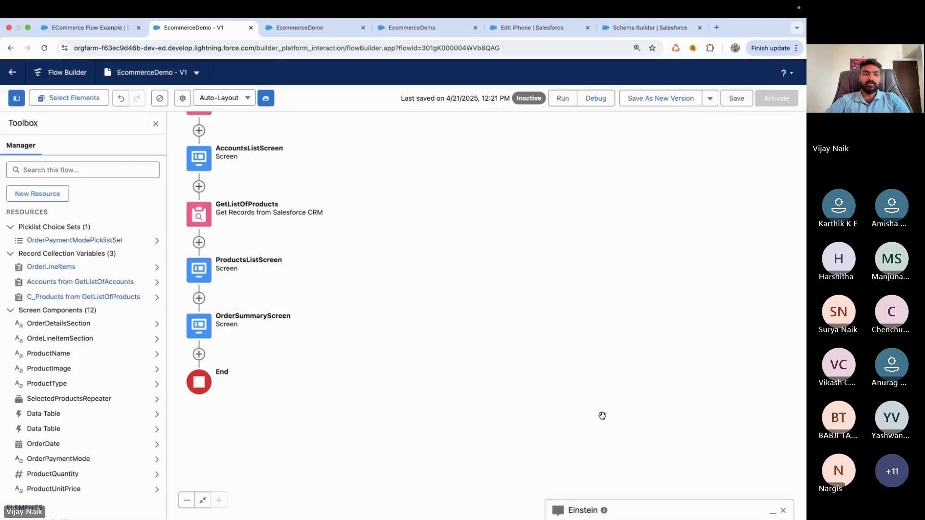
Start a new variable resource in the flow with the API name OrderLineItemRecord.
click(41, 195)
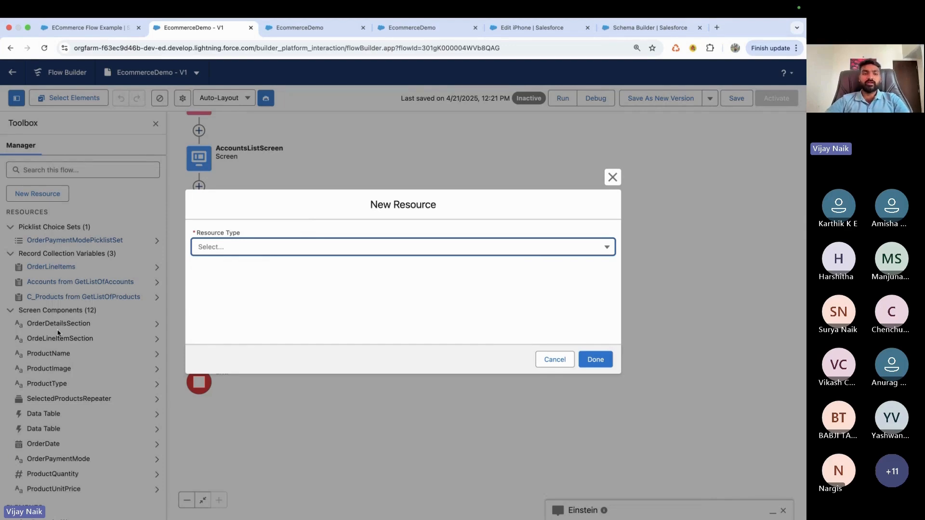
click(236, 261)
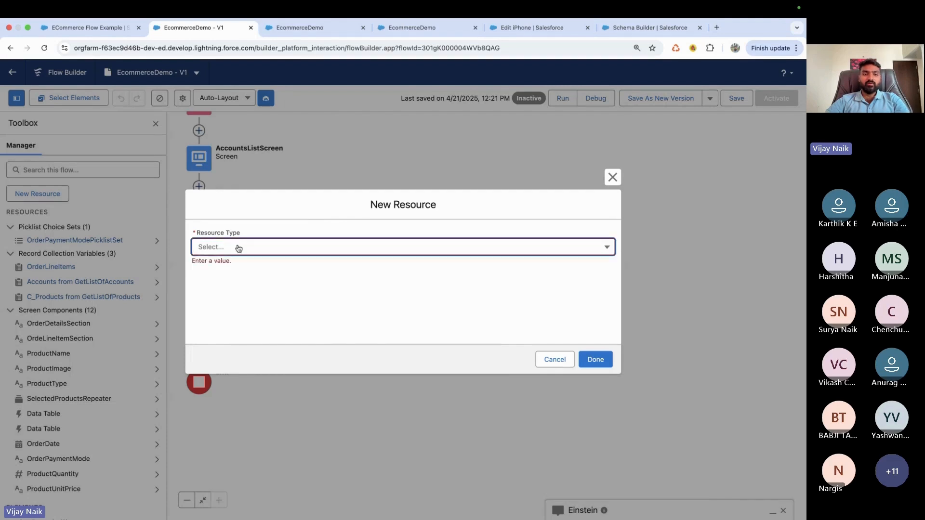
click(237, 246)
click(248, 268)
click(256, 269)
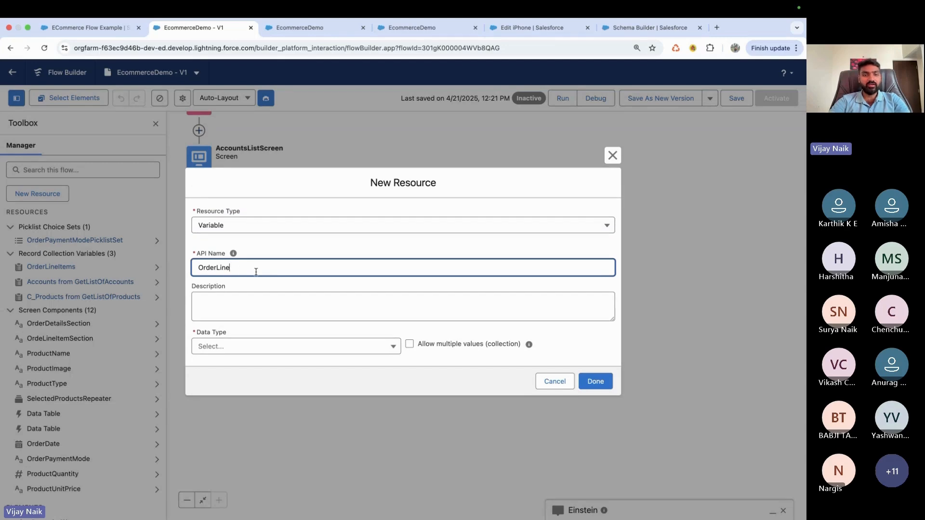
text(ord)
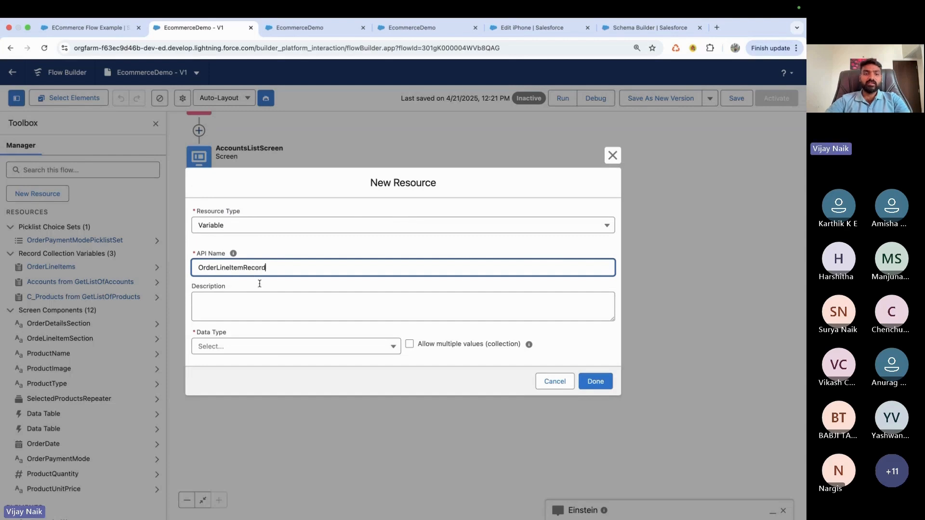
click(233, 312)
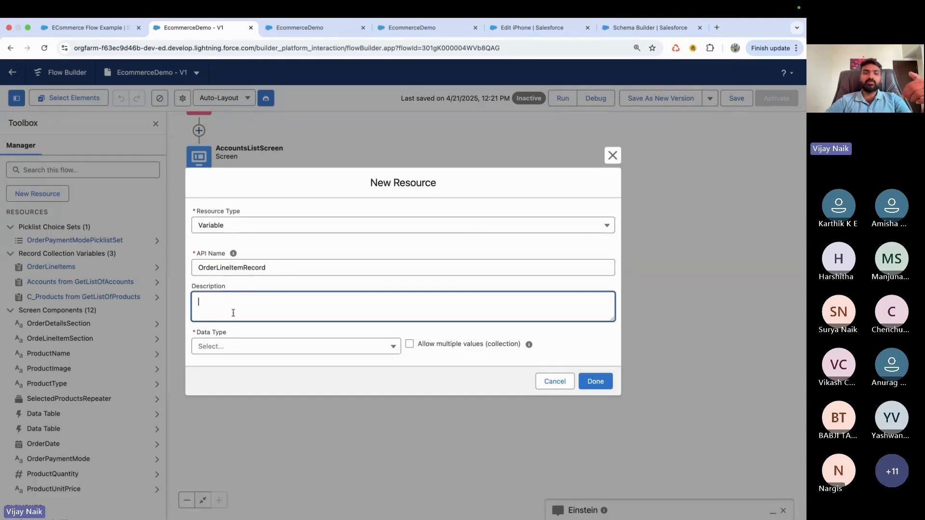
Make OrderLineItemRecord a single record variable of the C_Order_Line_Item object, without multiple values, and save the resource.
click(235, 345)
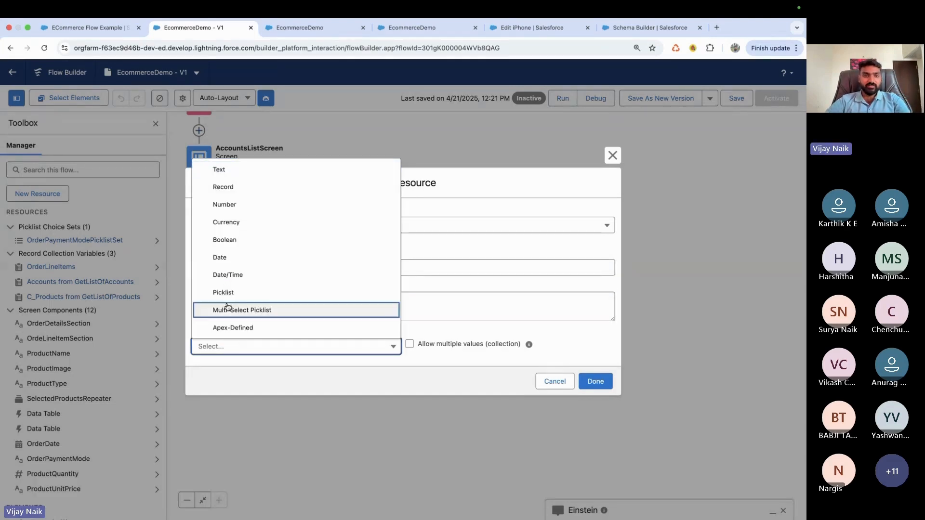
click(236, 188)
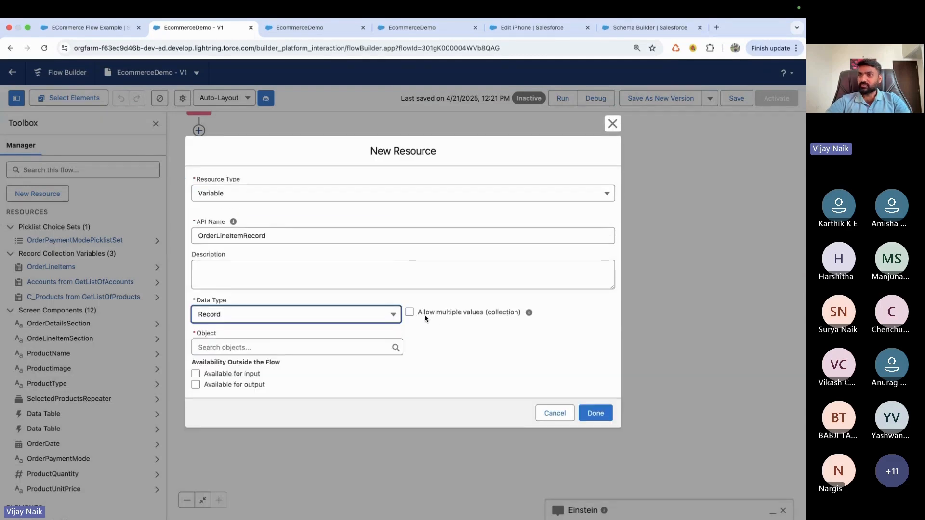
click(410, 313)
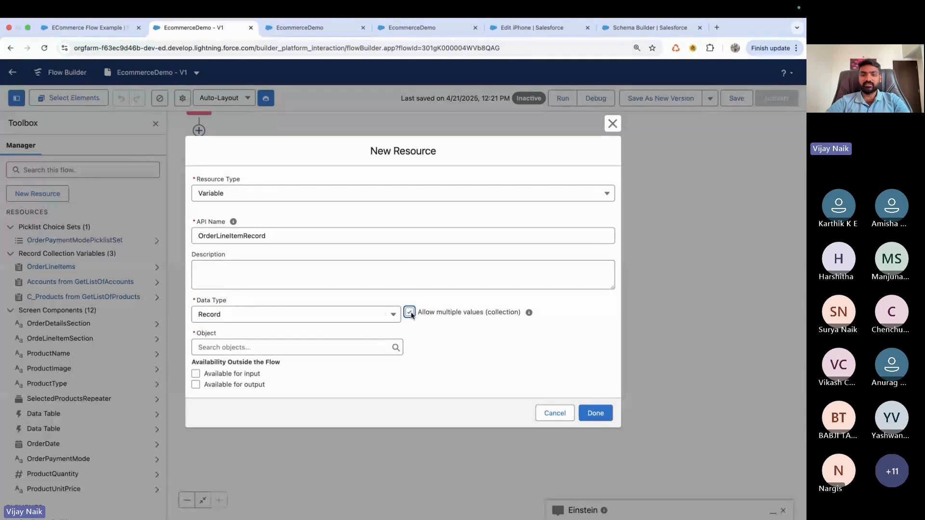
click(231, 345)
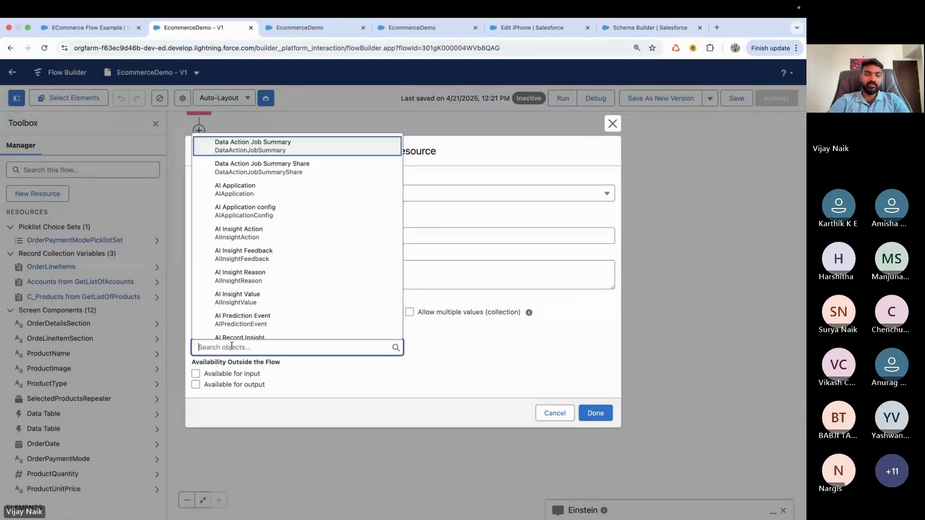
text(order)
click(262, 171)
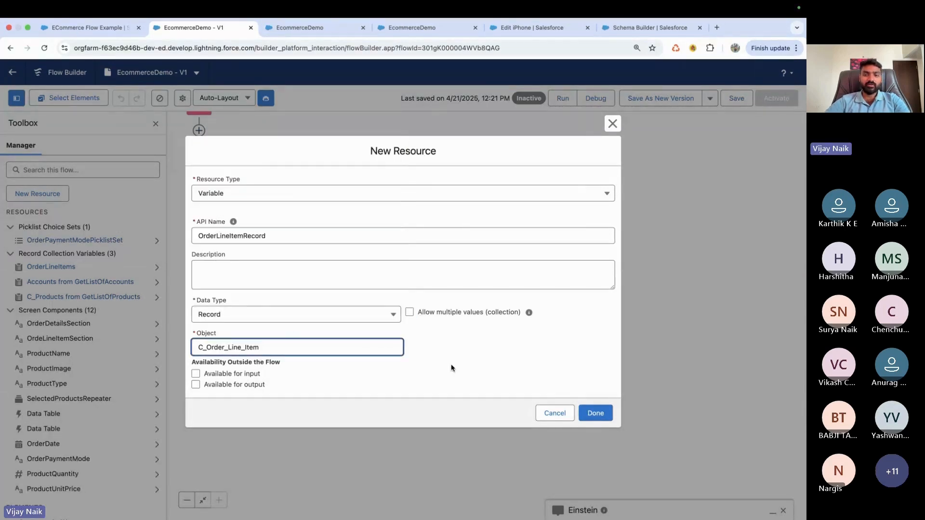
click(594, 414)
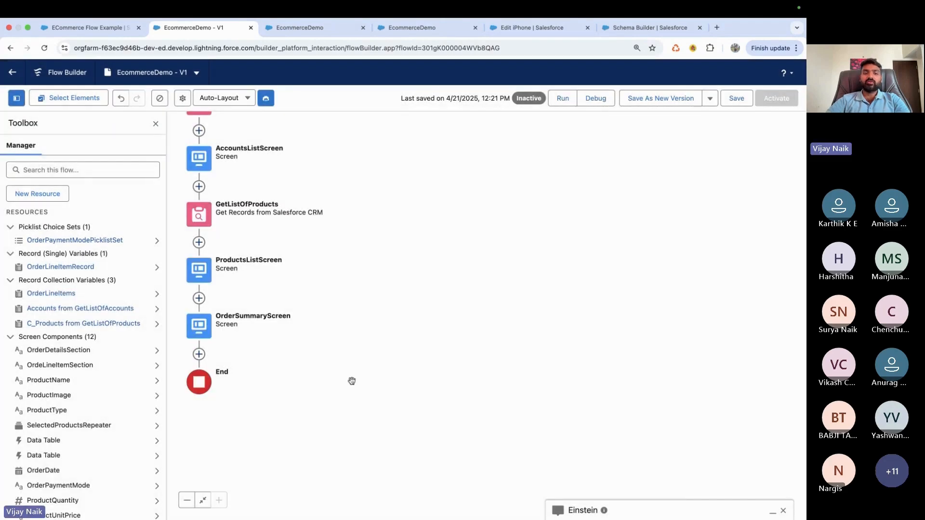
Review the order details and all order line items on the debug run's order summary screen.
drag(314, 338, 405, 337)
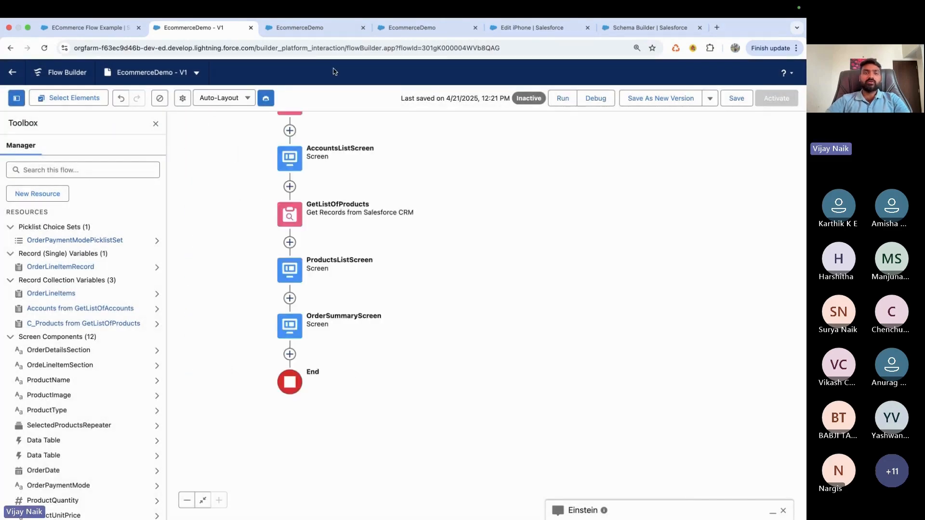
click(316, 32)
scroll(111, 288, down, 3)
scroll(110, 289, up, 3)
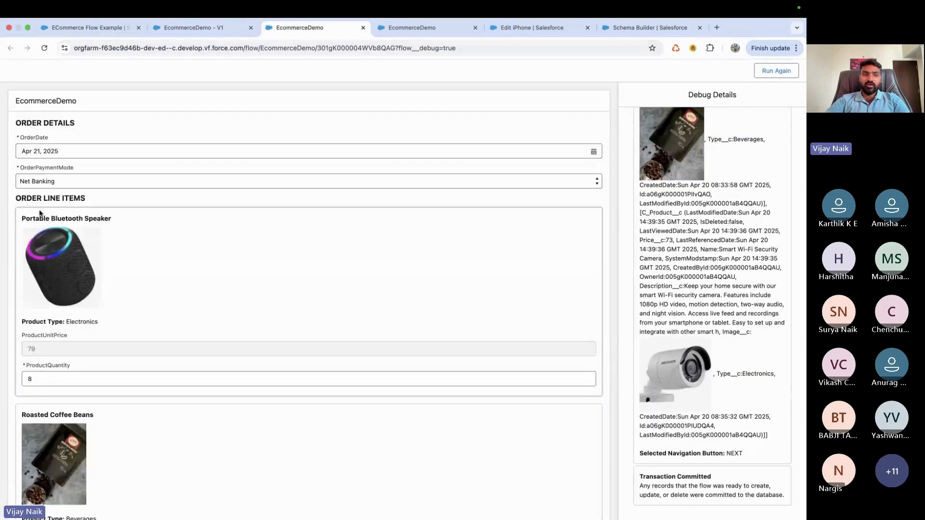
scroll(120, 337, down, 6)
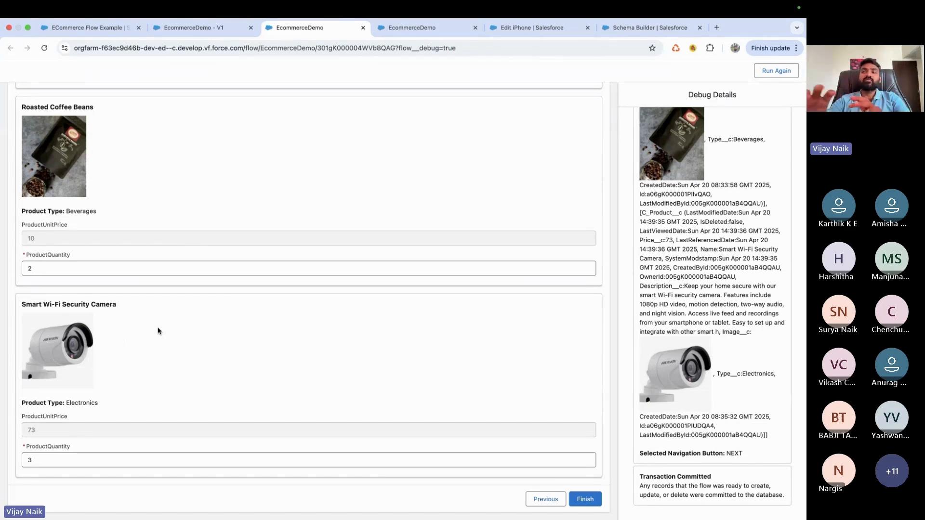
Return to the EcommerceDemo flow and add a Loop element between OrderSummaryScreen and End.
click(193, 27)
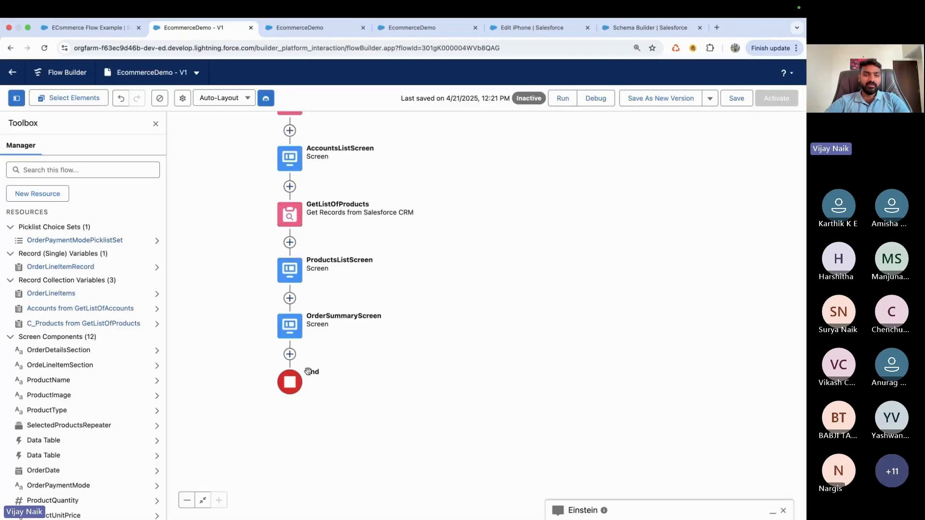
click(289, 355)
text(for)
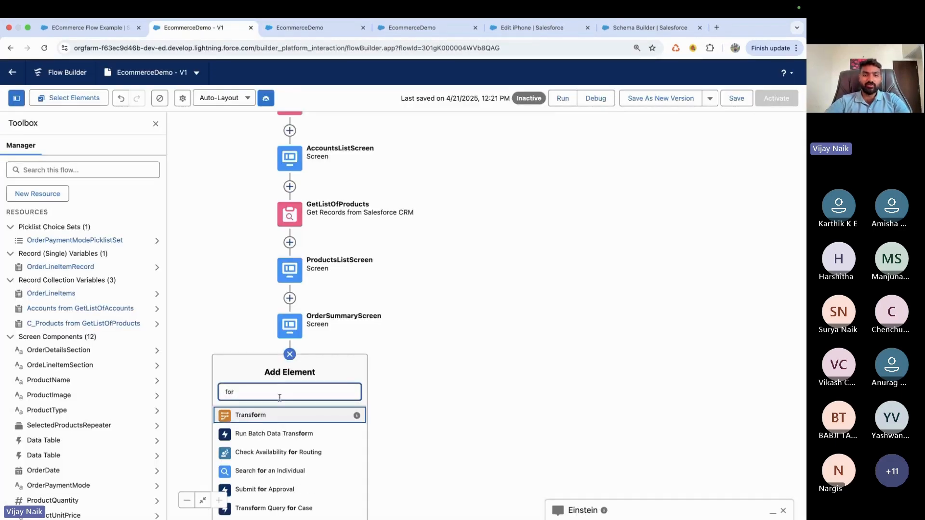
key(BackSpace)
key(BackSpace)
key(BackSpace)
text(loop)
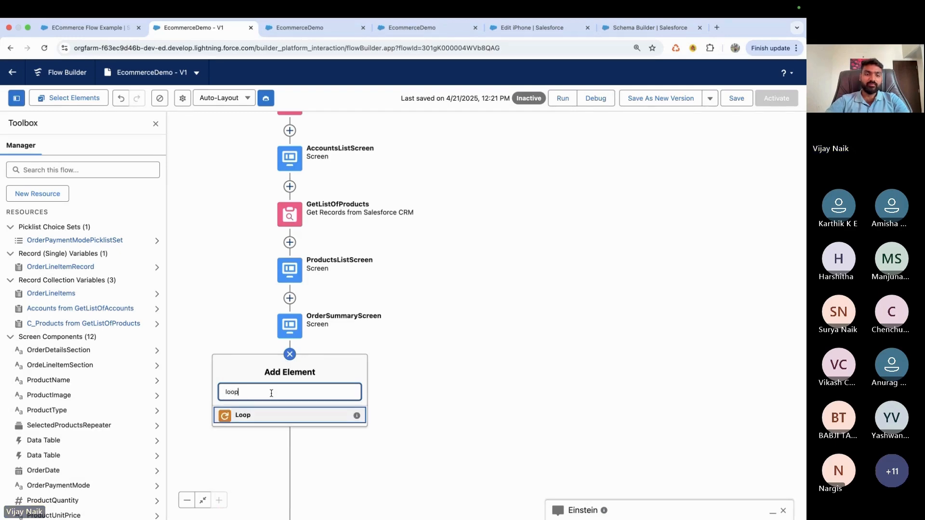
click(247, 415)
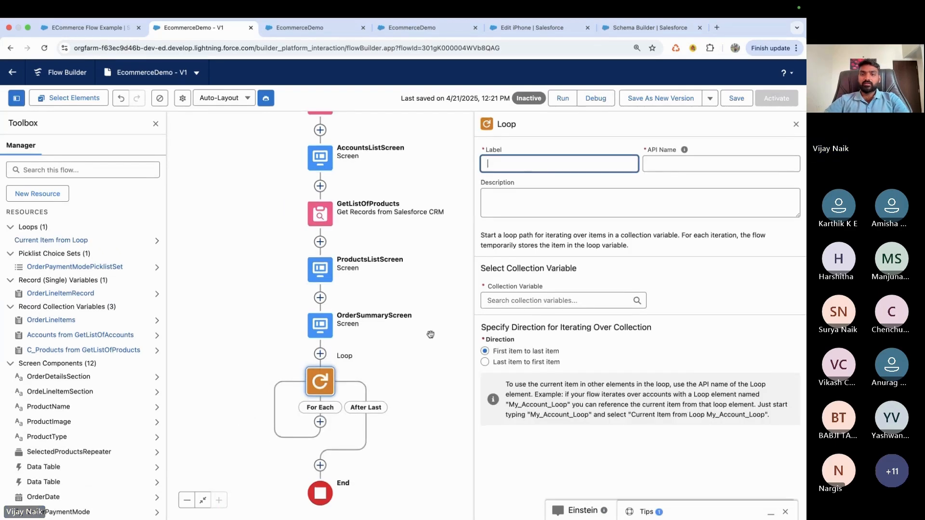
Label the loop LoopThroughSelectedProdcts and use the same text as its API name.
text(Loop)
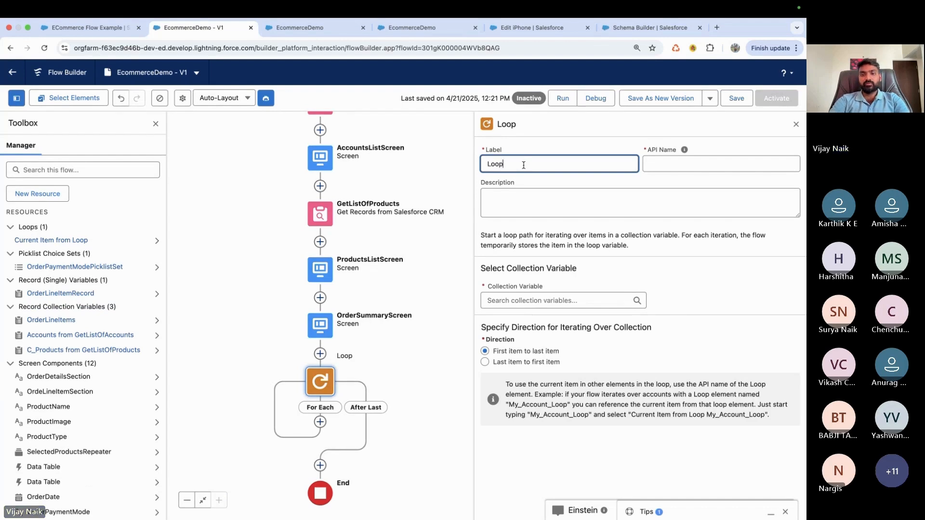
text(ThroughSe)
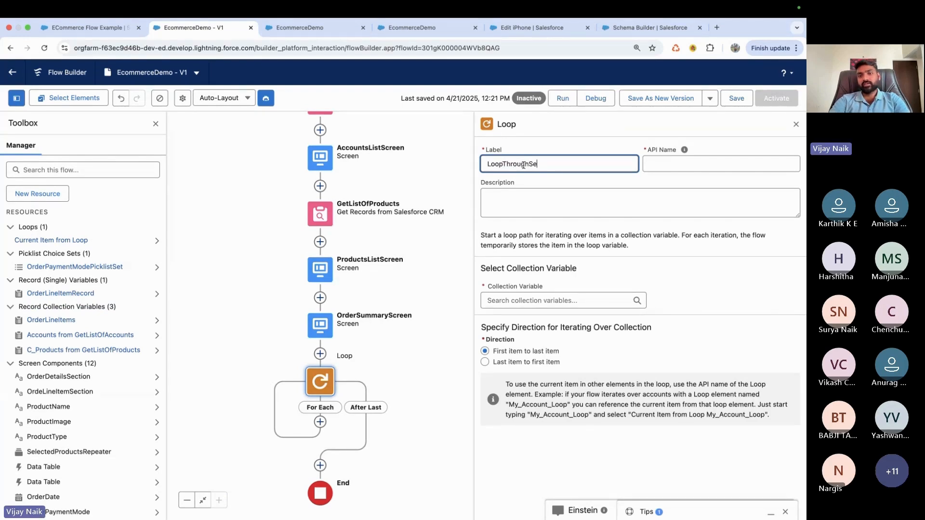
text(lectedProdcts)
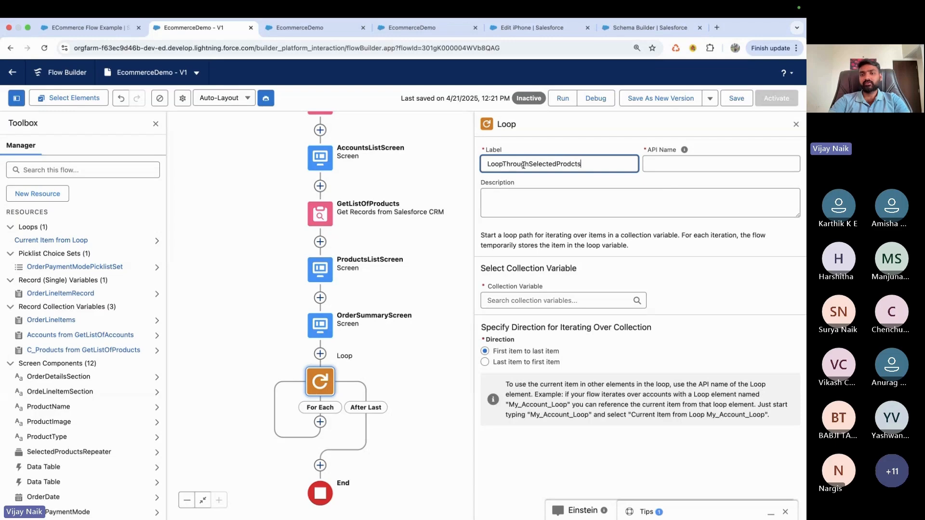
click(664, 166)
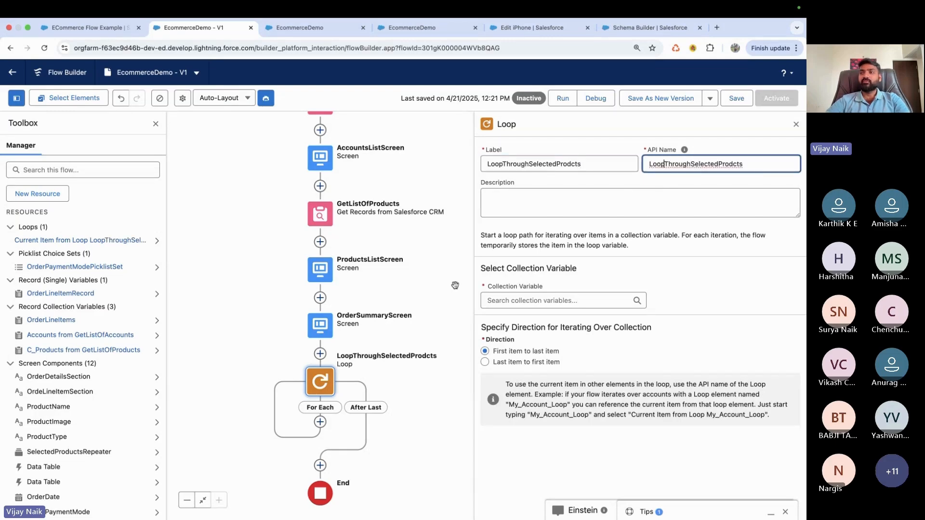
Set the loop's collection variable to All Items of the SelectedProductsRepeater on OrderSummaryScreen.
click(520, 302)
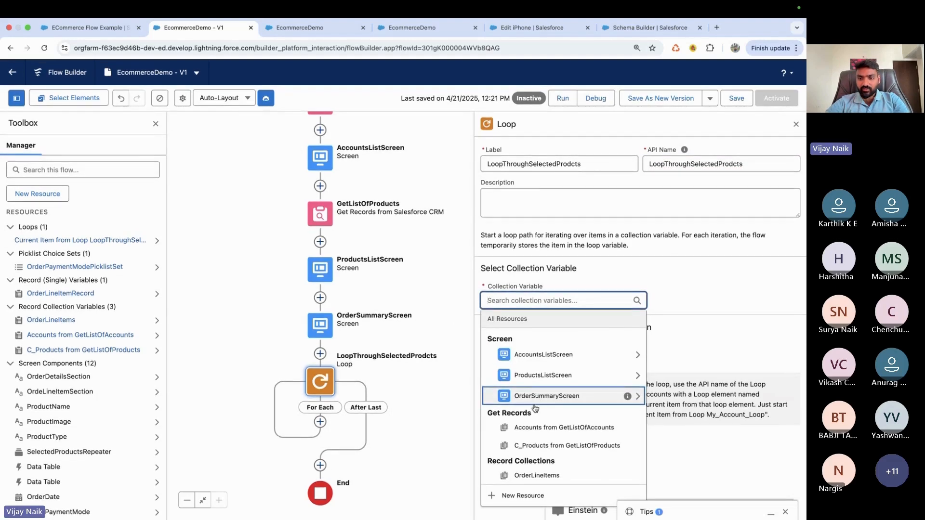
click(559, 396)
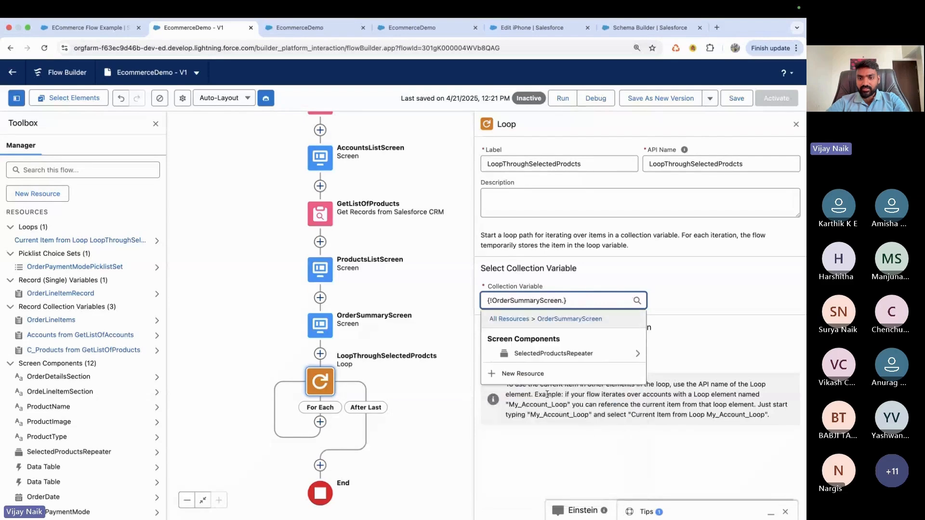
click(574, 354)
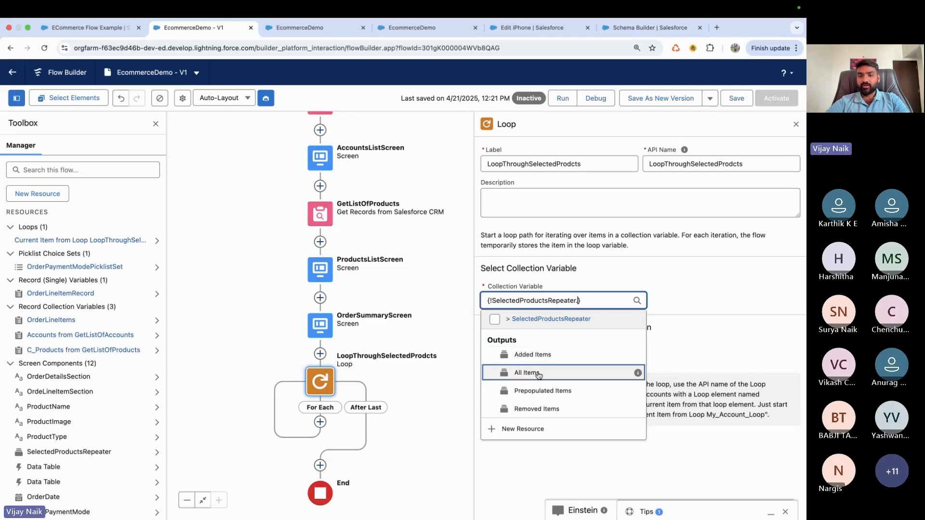
click(538, 378)
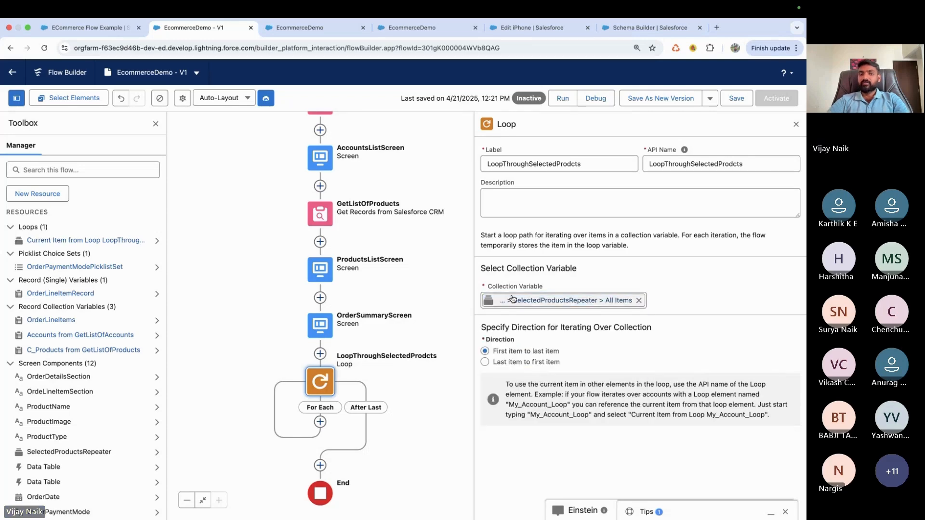
Examine the repeated product entries under Order Line Items on the debug run's summary screen.
click(291, 21)
scroll(113, 254, up, 10)
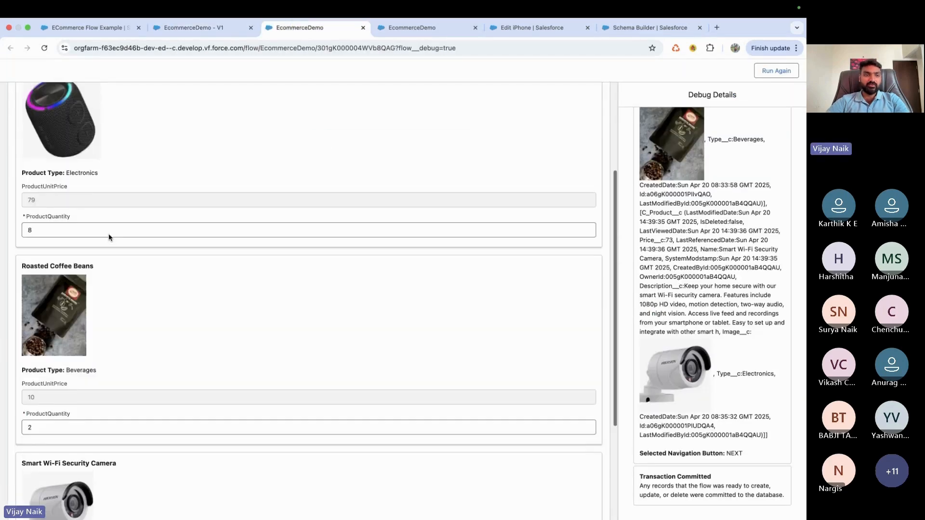
click(37, 206)
drag(44, 200, 139, 201)
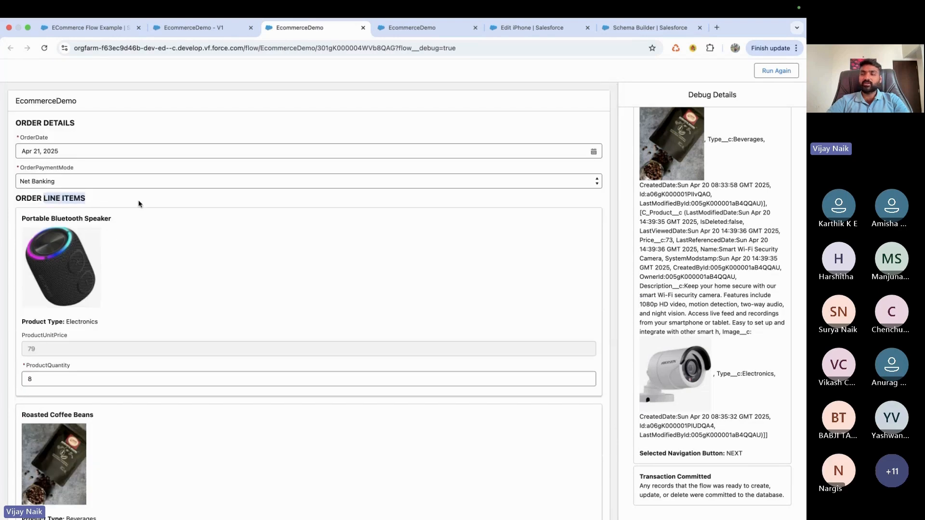
scroll(136, 311, down, 8)
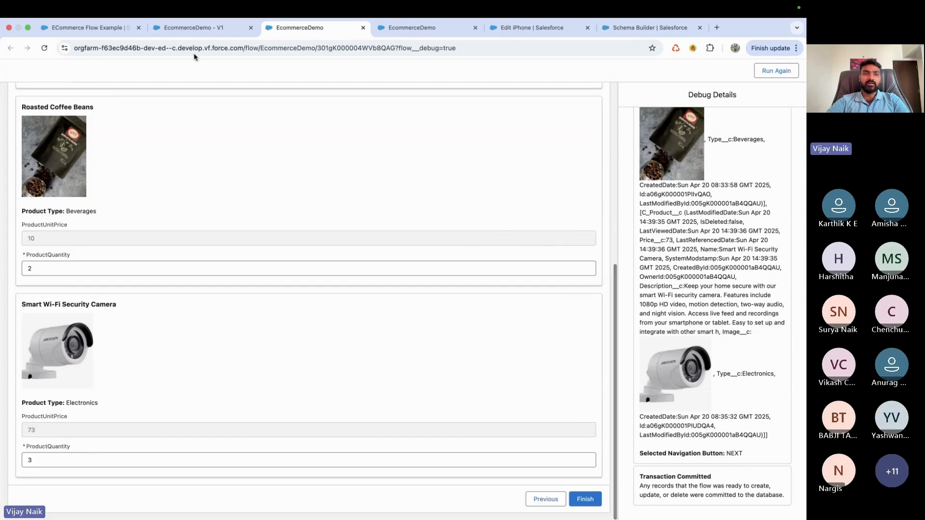
Return to the EcommerceDemo flow and add an Assignment element on the loop's For Each path.
click(198, 30)
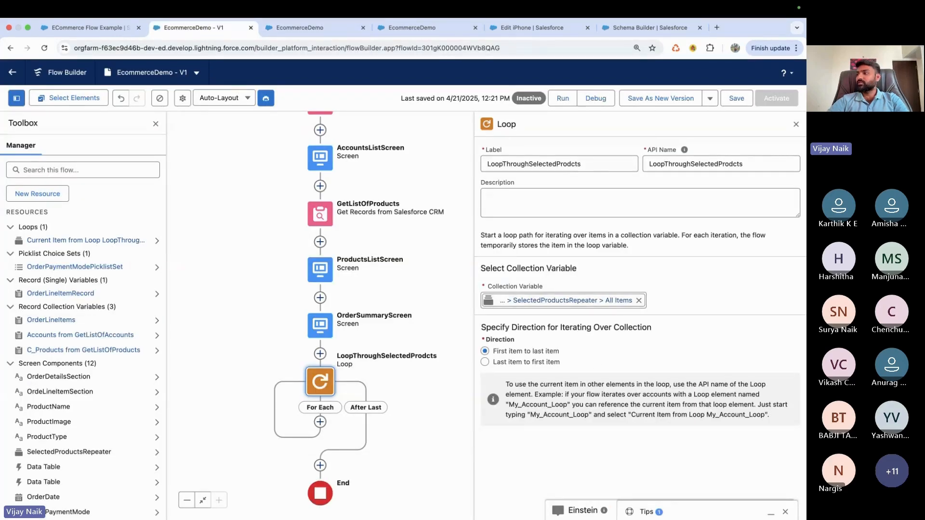
click(320, 422)
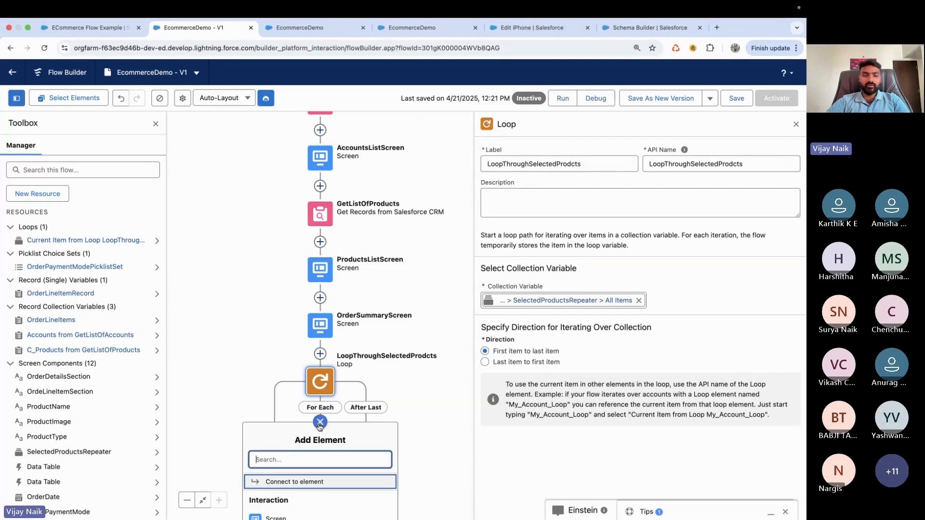
text(ass)
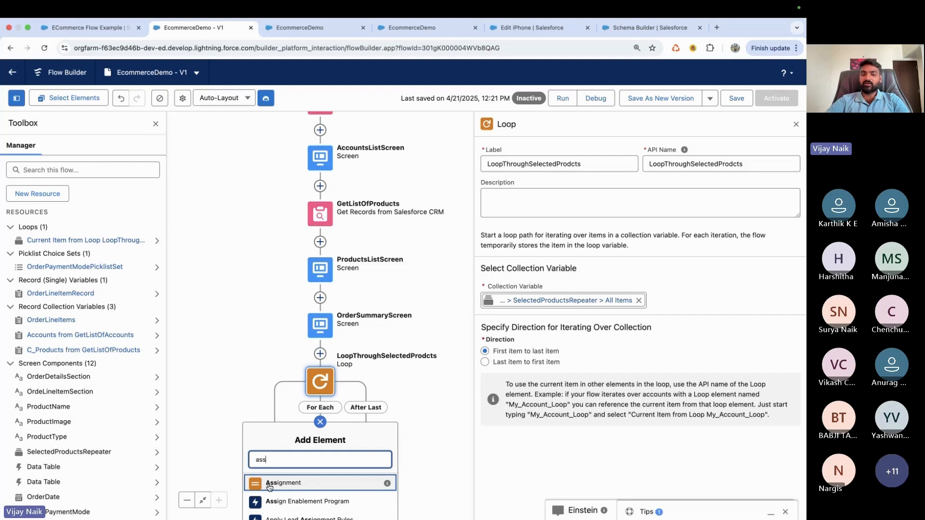
click(282, 485)
Label the assignment CreateOrderLineItem and use the same text as its API name.
click(486, 162)
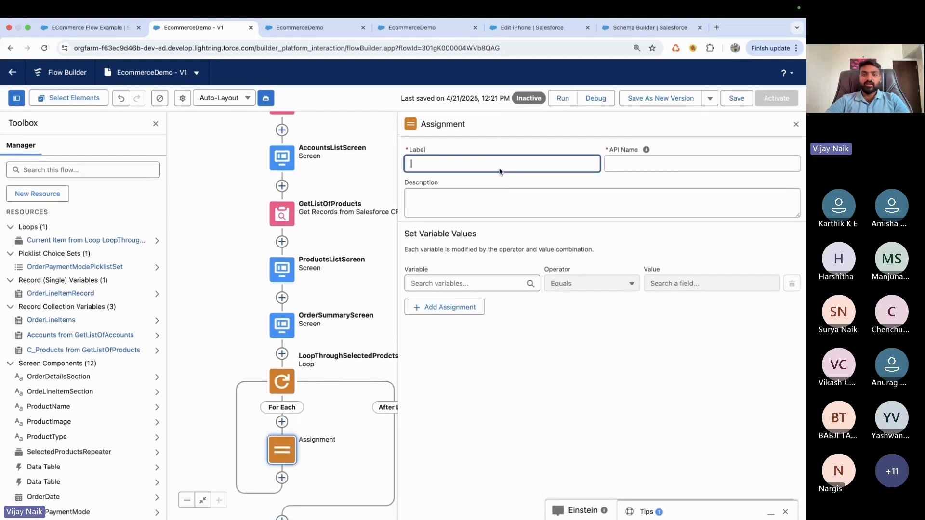
text(Create)
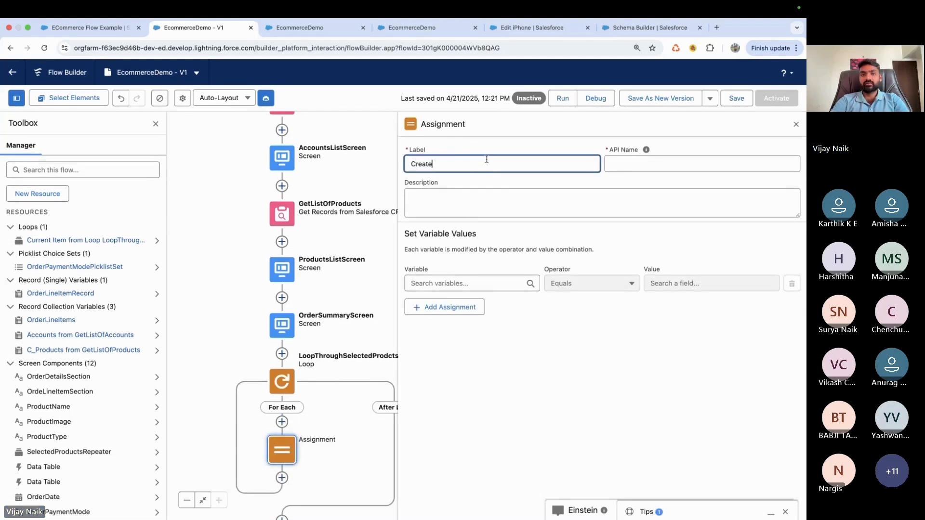
text(OrderLineItem)
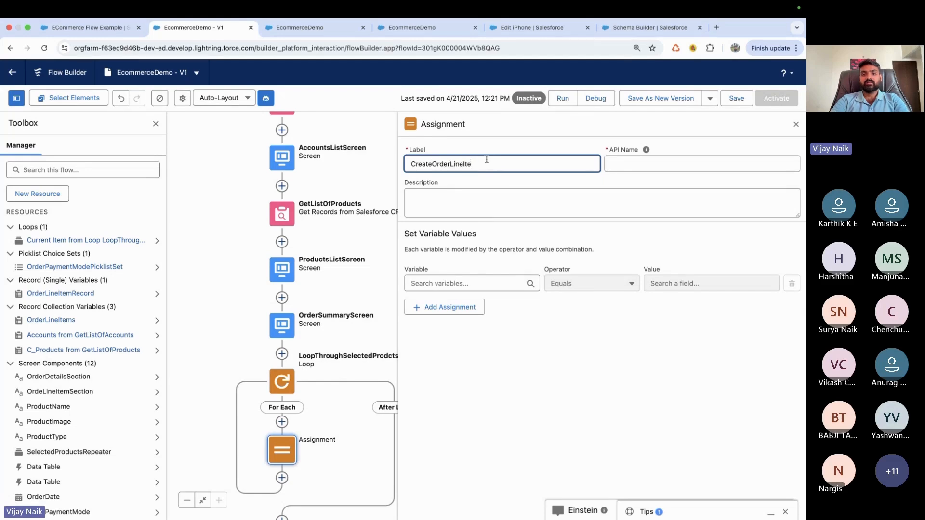
click(602, 183)
Assign the Id of the current item from LoopThroughSelectedProdcts to OrderLineItemRecord's C_Product field with the Equals operator.
click(475, 283)
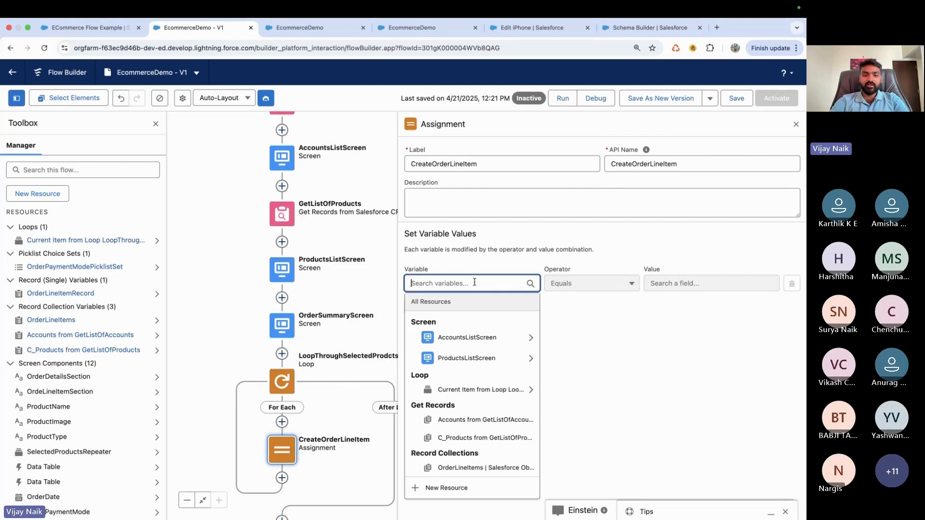
text(or)
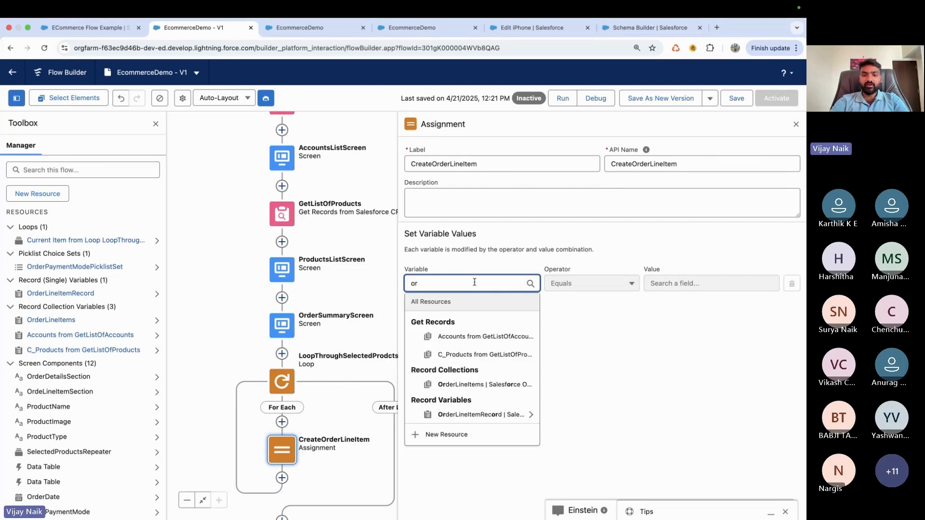
click(496, 415)
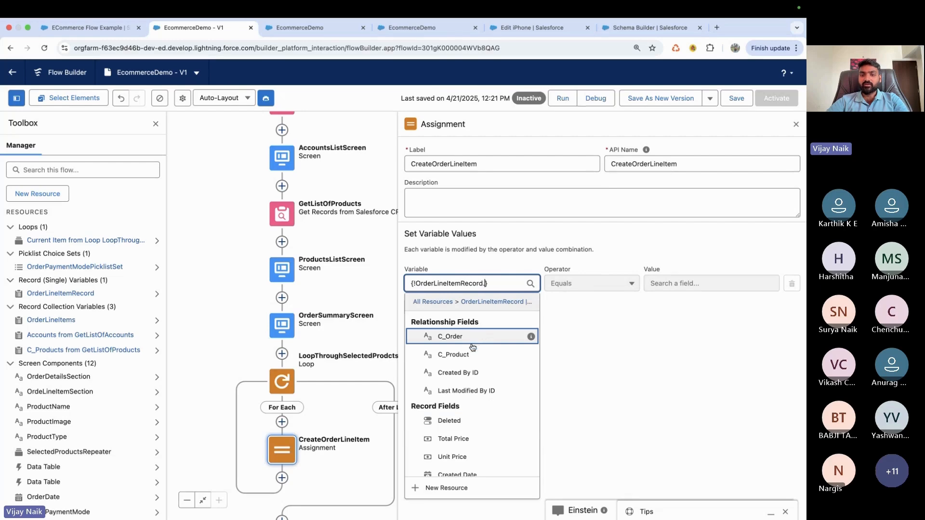
click(463, 354)
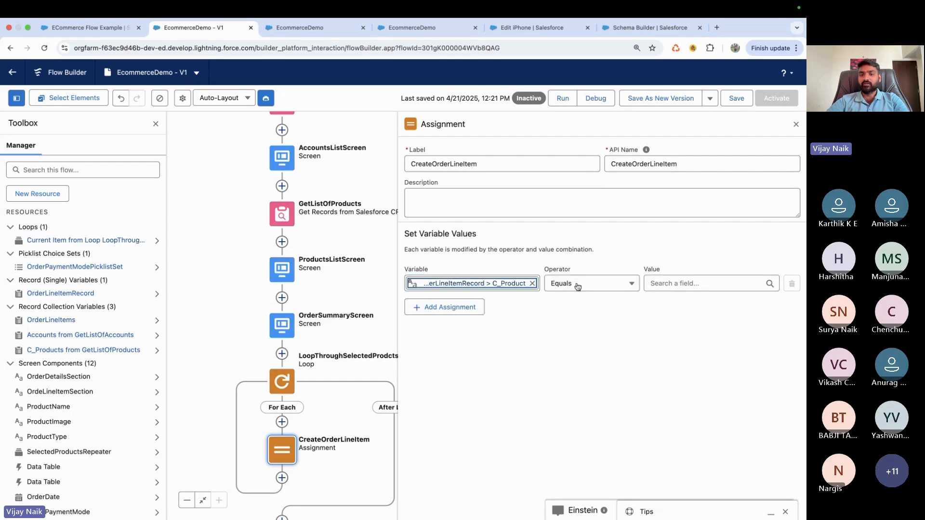
click(685, 283)
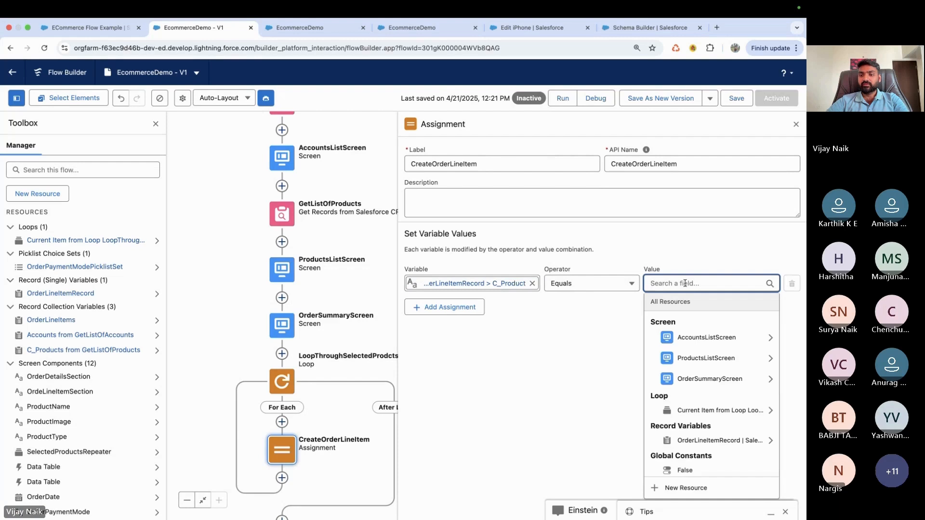
click(713, 410)
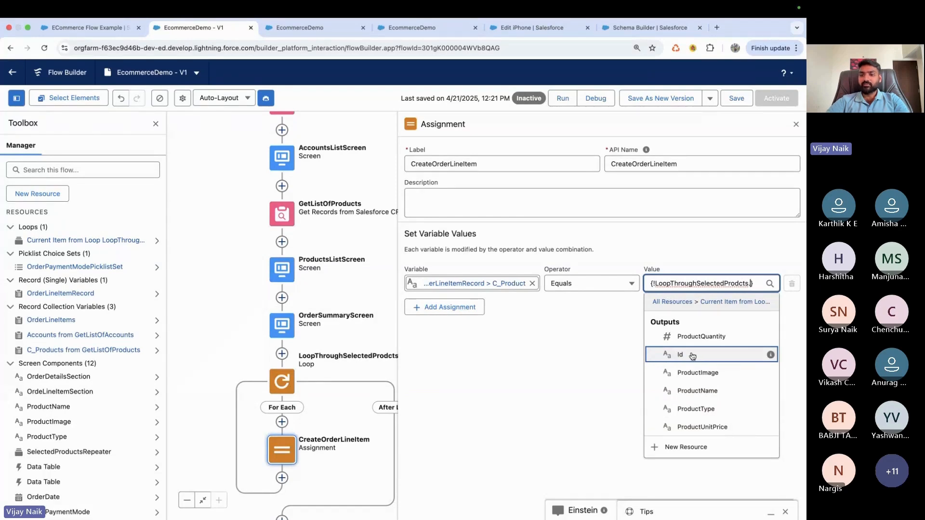
click(693, 355)
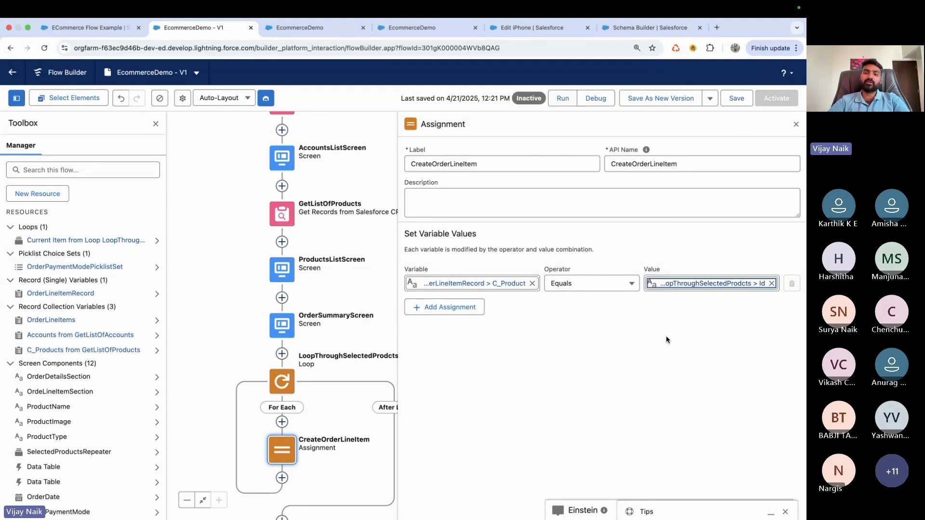
Add a second assignment row and choose OrderLineItemRecord's Unit Price field as its variable.
click(444, 307)
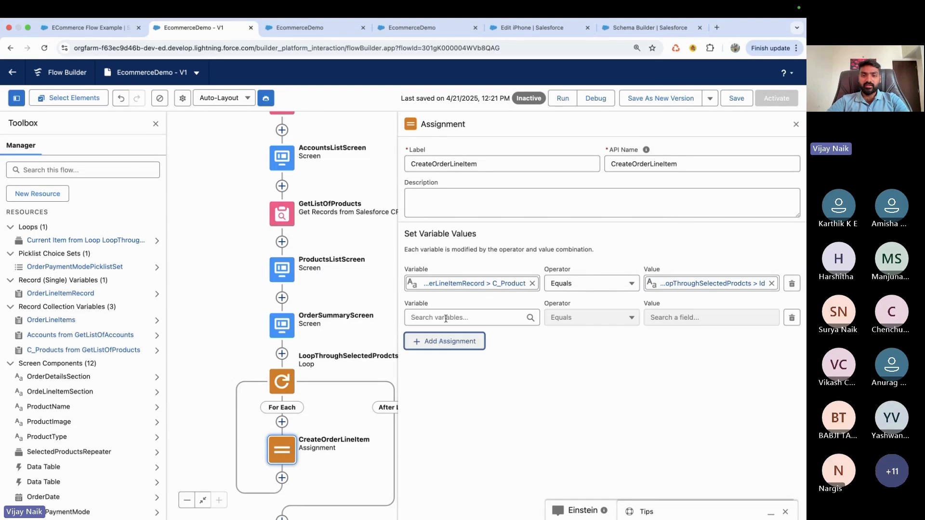
click(424, 317)
scroll(464, 432, down, 2)
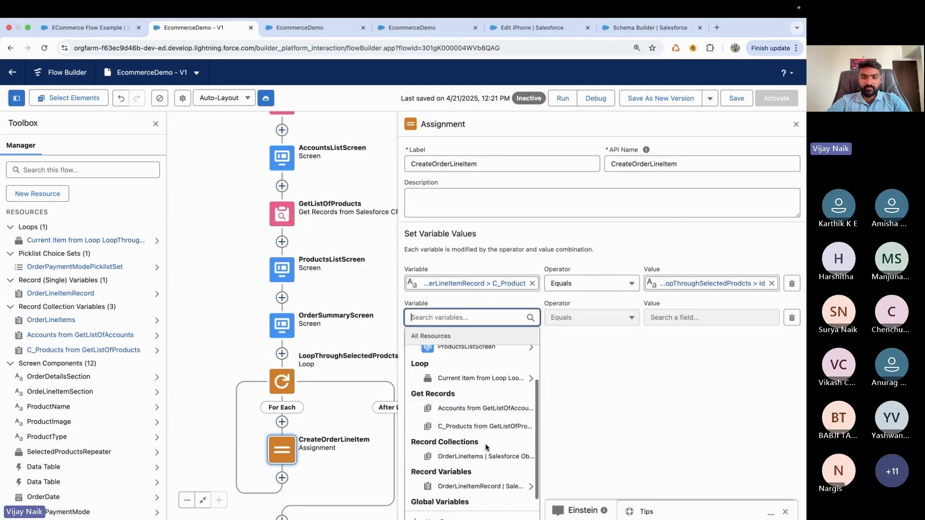
text(order)
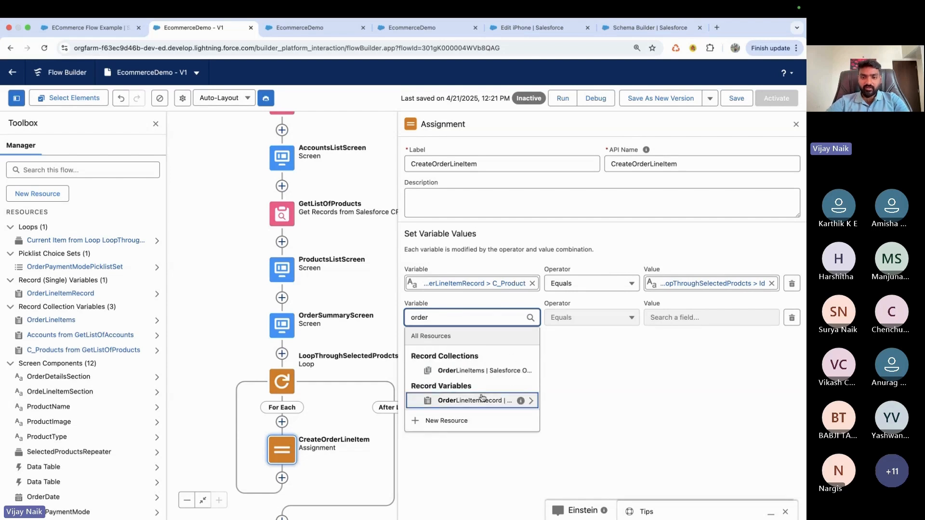
click(484, 401)
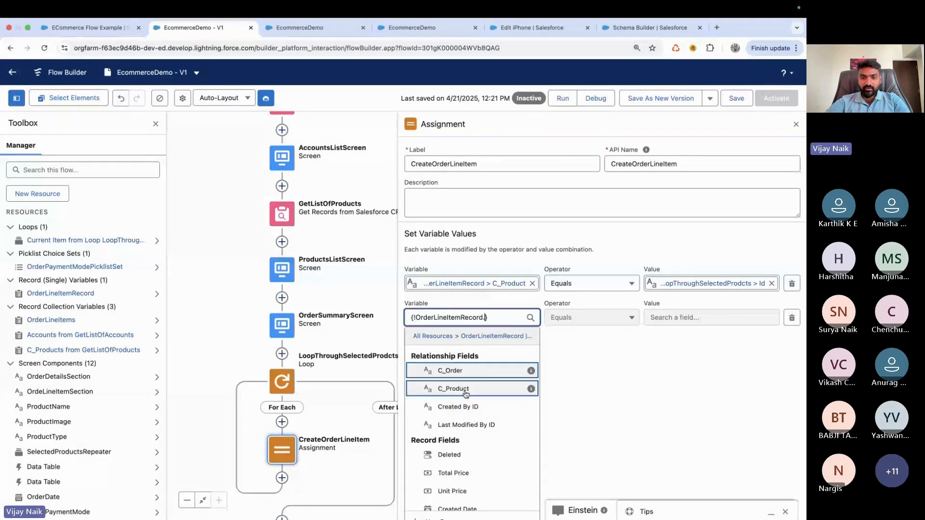
scroll(480, 424, down, 2)
click(459, 432)
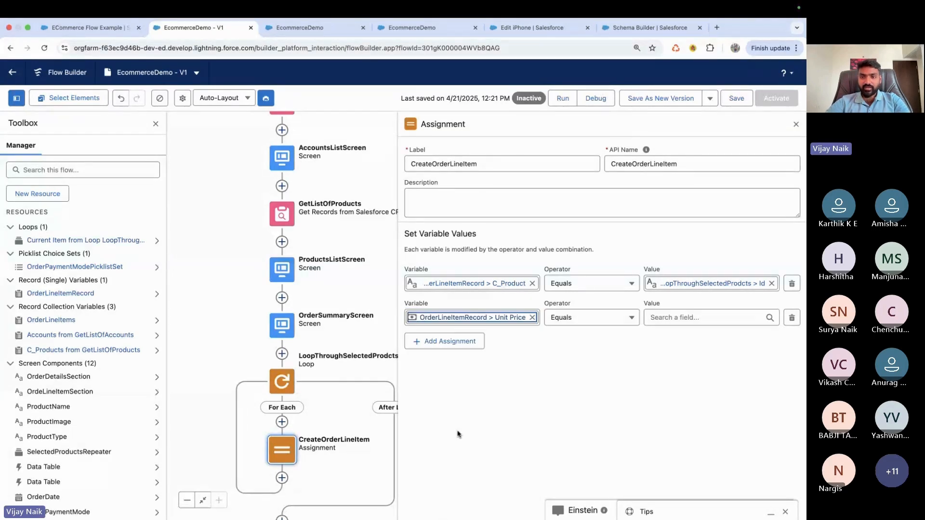
Check which outputs of the loop's current item can be assigned to Unit Price.
click(670, 317)
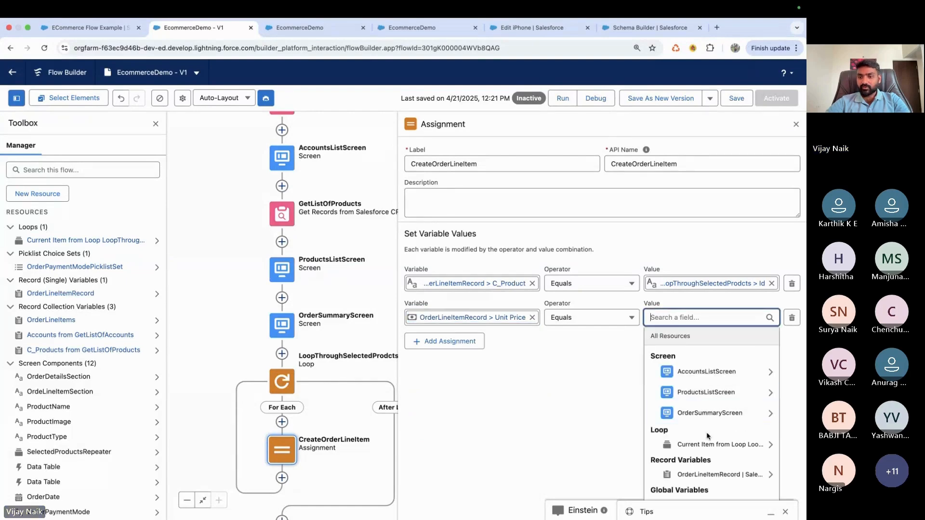
click(721, 443)
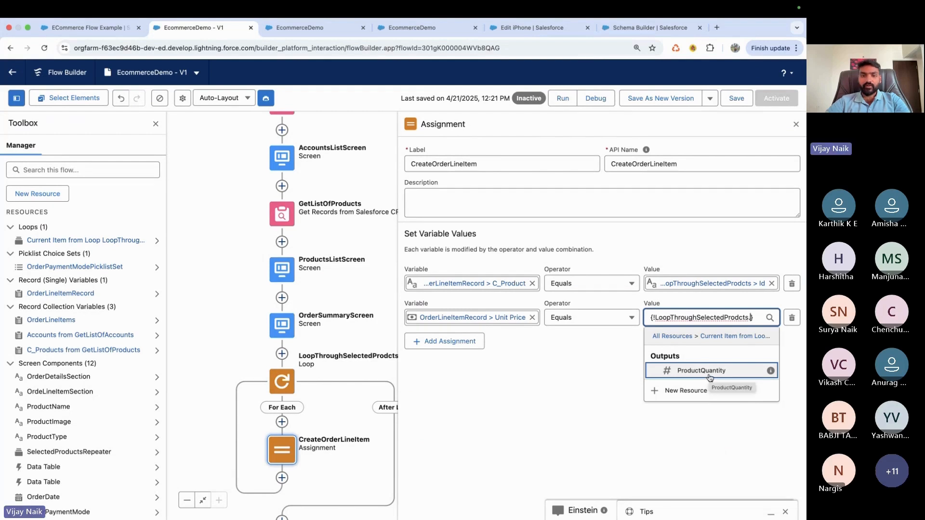
click(583, 380)
Open OrderSummaryScreen for editing and add a Number component directly above ProductUnitPrice in the order line items repeater.
click(282, 326)
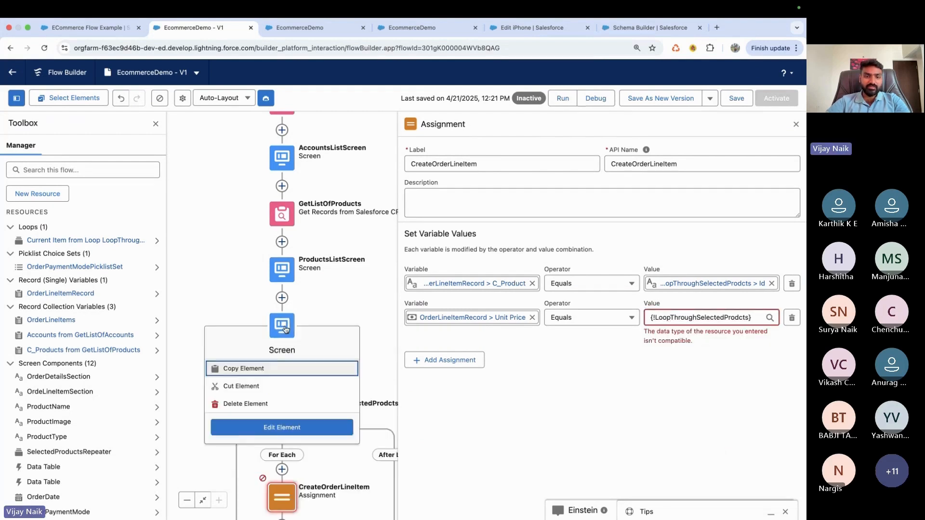
click(263, 427)
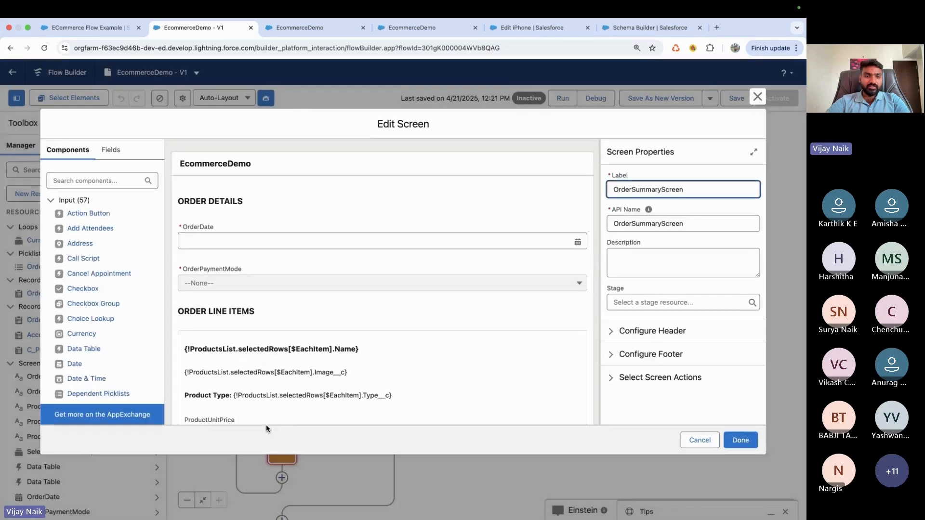
scroll(240, 337, down, 2)
scroll(240, 337, down, 2)
click(236, 330)
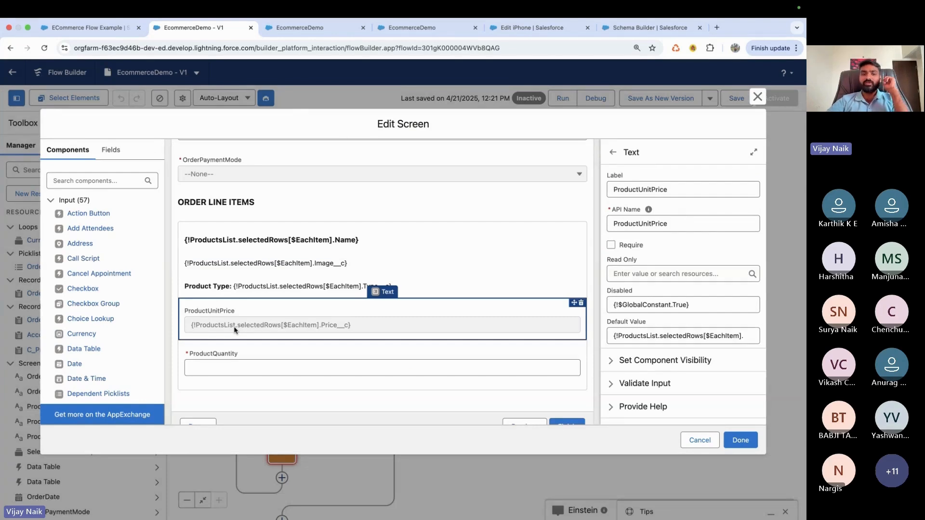
click(78, 183)
text(num)
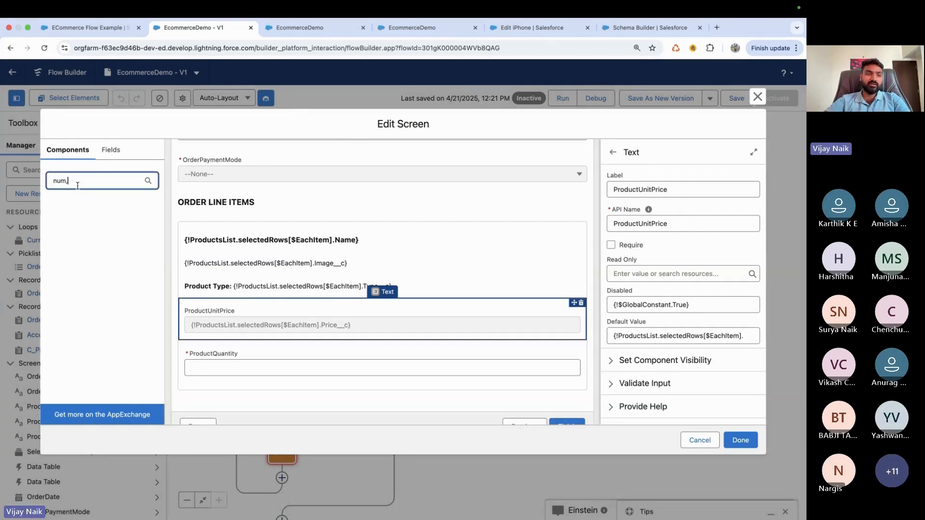
drag(91, 218, 261, 309)
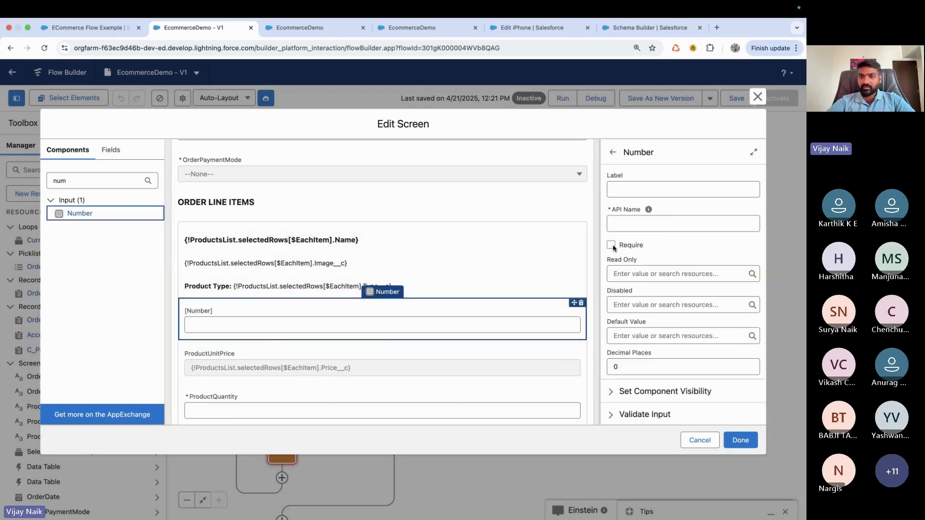
Delete the ProductUnitPrice text component from the repeater.
click(352, 369)
click(581, 345)
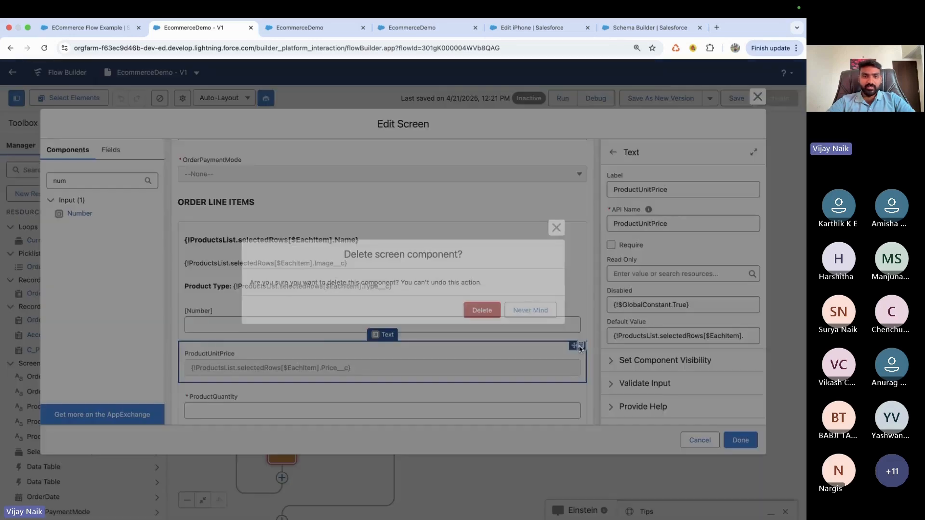
click(483, 310)
click(482, 313)
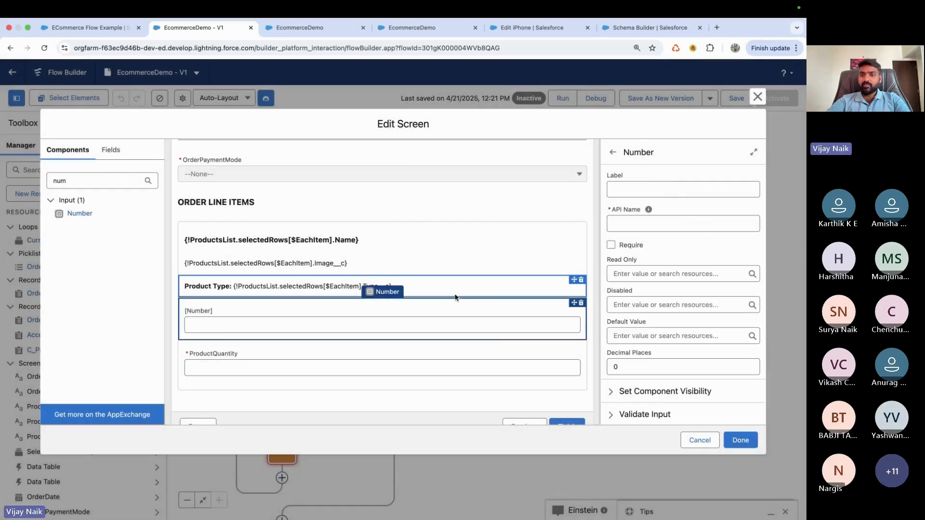
Try to use ProductUnitPrice as the new Number component's label and API name.
click(618, 196)
text(Product)
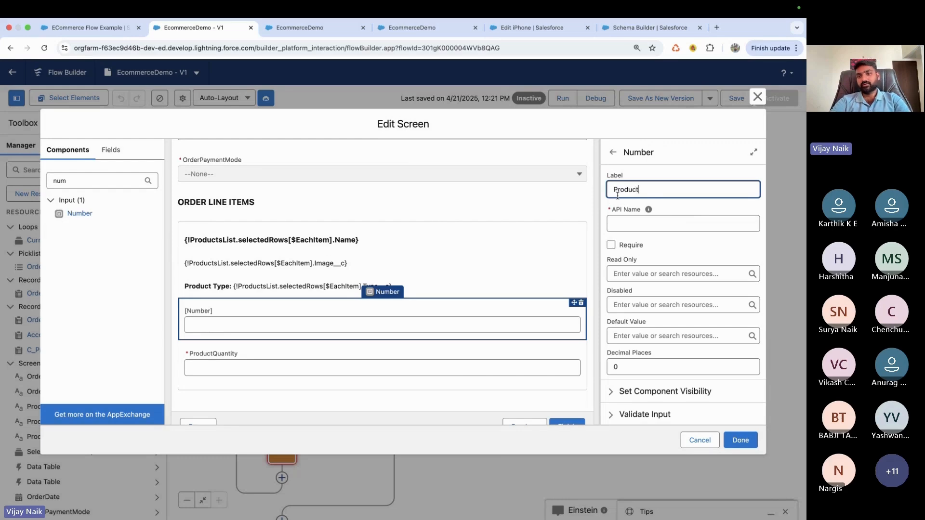
text(UnitPrice)
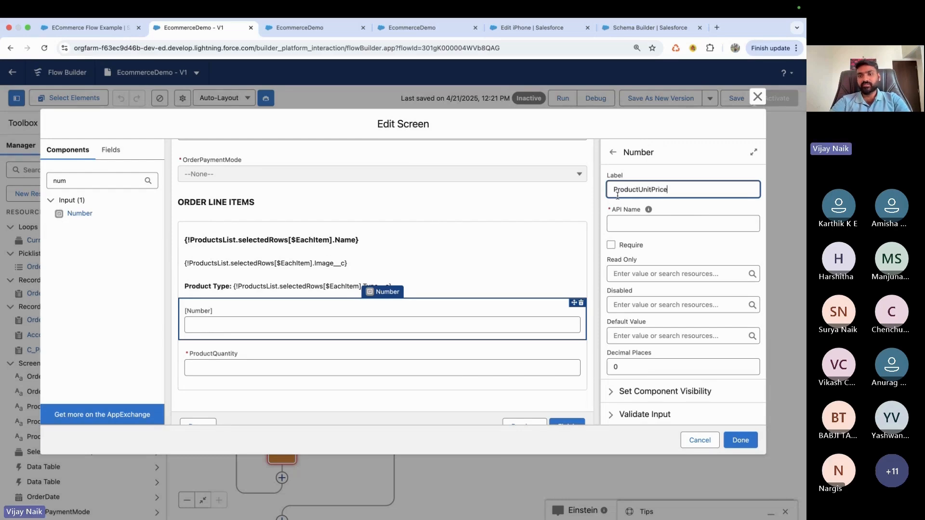
click(650, 224)
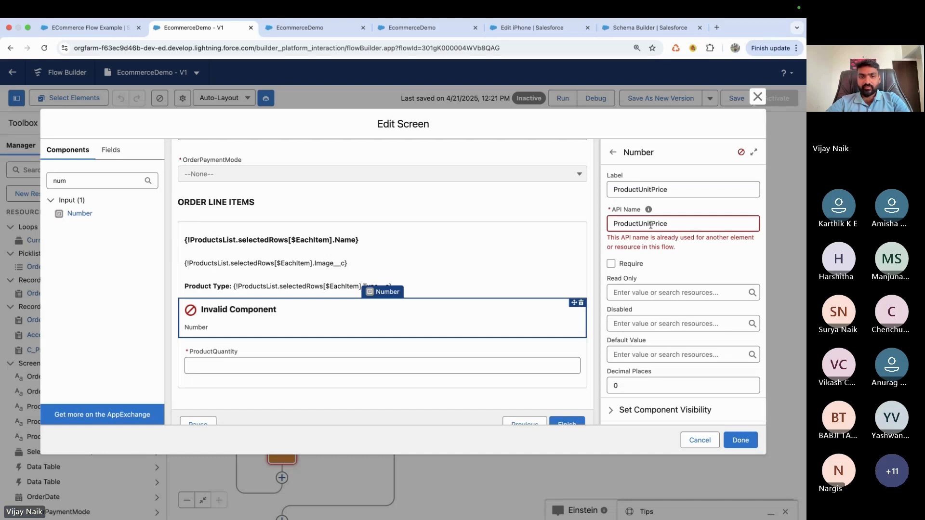
Change the Number component's label to ProducePrice and its API name to ProductPrice.
click(652, 190)
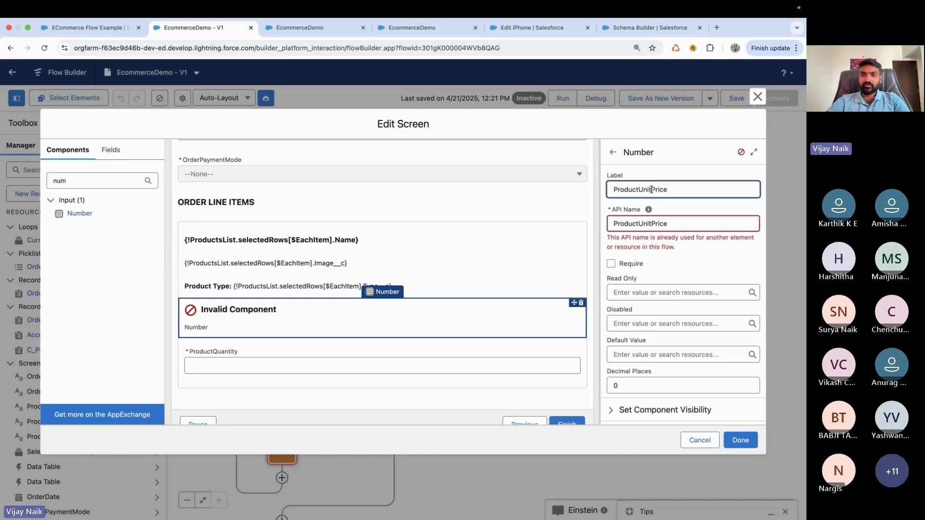
key(BackSpace)
key(BackSpace)
key(BackSpace)
key(BackSpace)
key(BackSpace)
text(e)
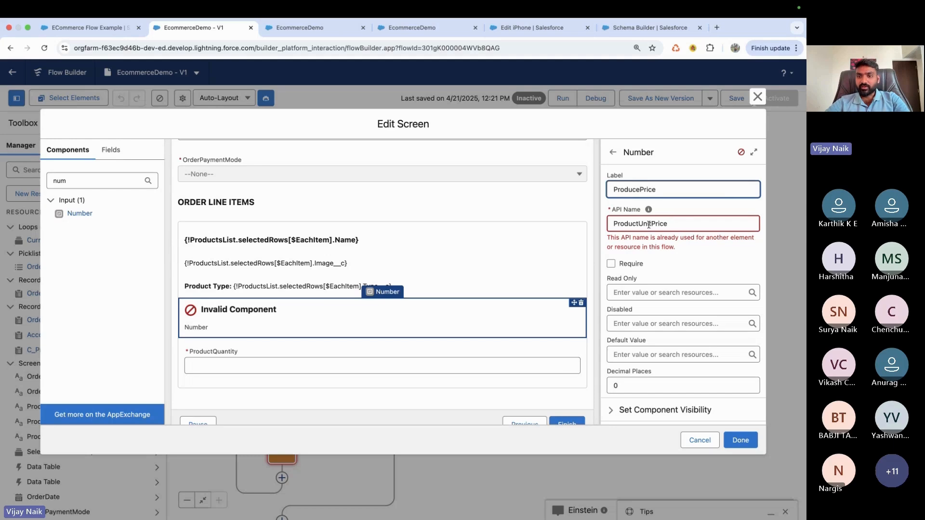
click(650, 223)
key(BackSpace)
key(BackSpace)
click(702, 271)
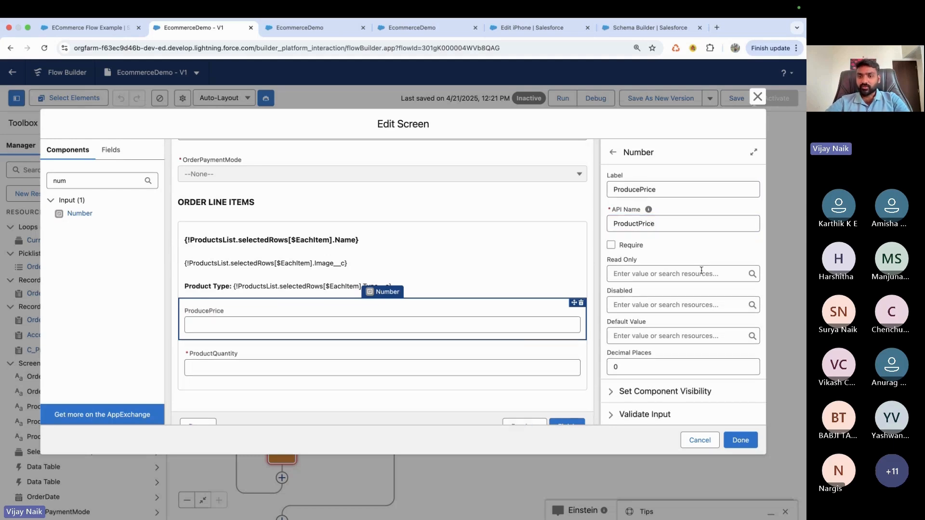
Set the ProducePrice number component's Disabled property to $GlobalConstant.True.
click(753, 311)
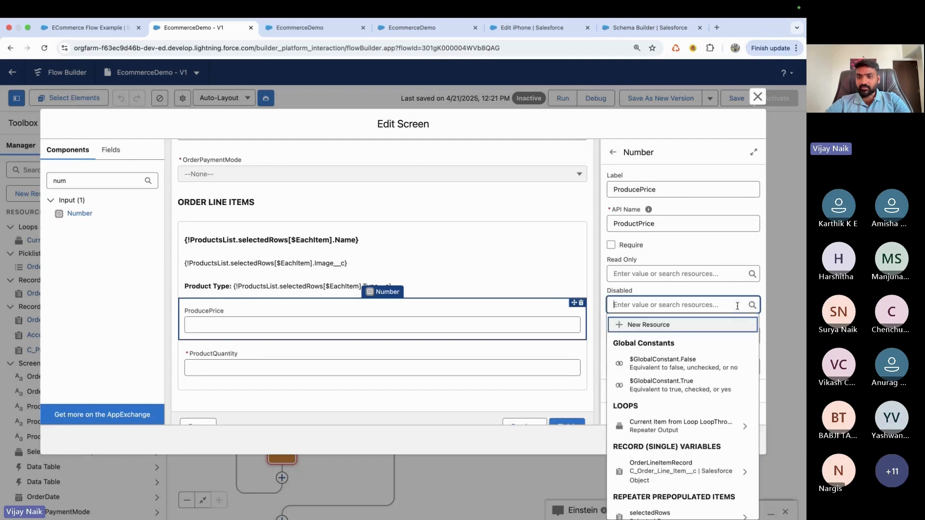
text(tr)
click(642, 348)
Copy the {!ProductsList.selectedRows[$EachItem].Type__c} reference from the Product Type display text into ProducePrice's default value.
click(636, 333)
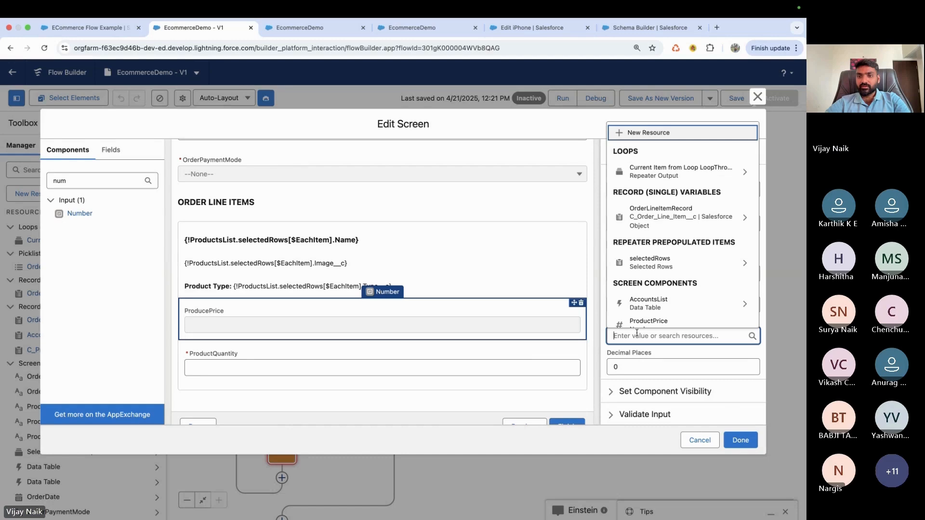
scroll(676, 267, down, 1)
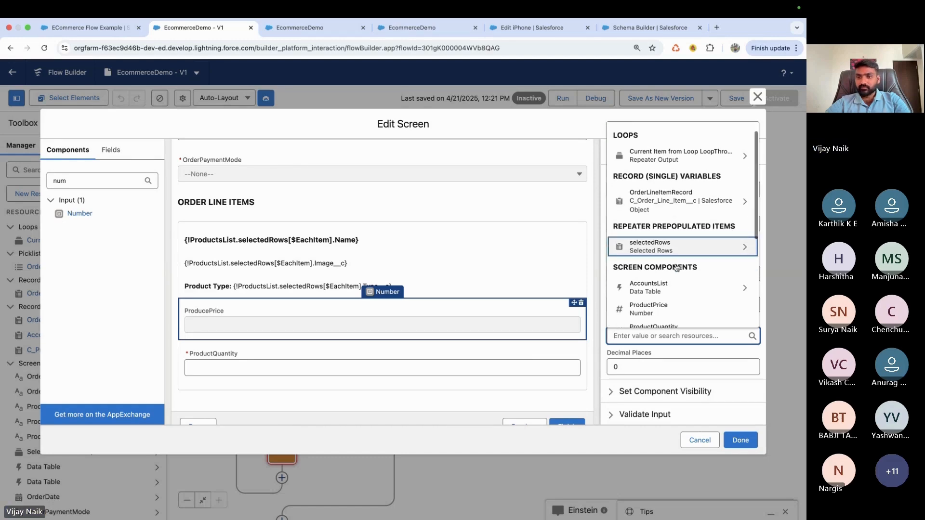
click(254, 366)
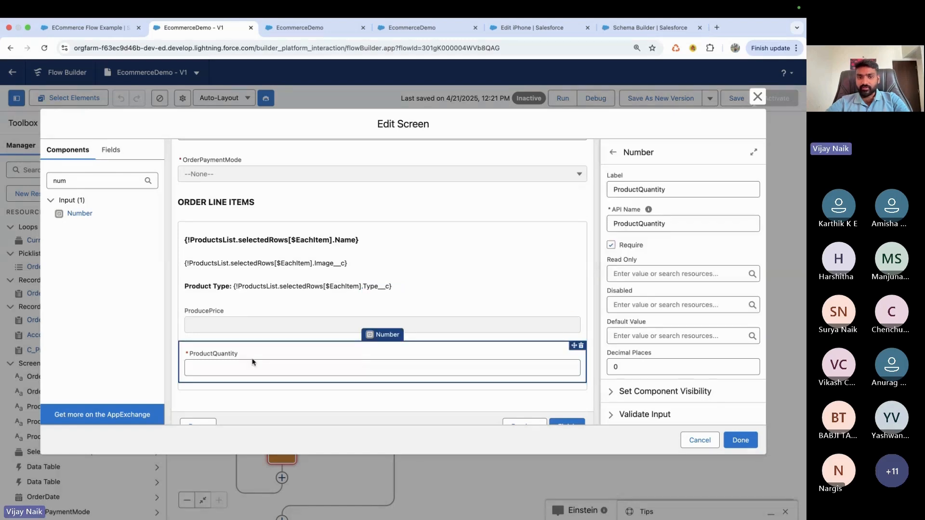
click(265, 288)
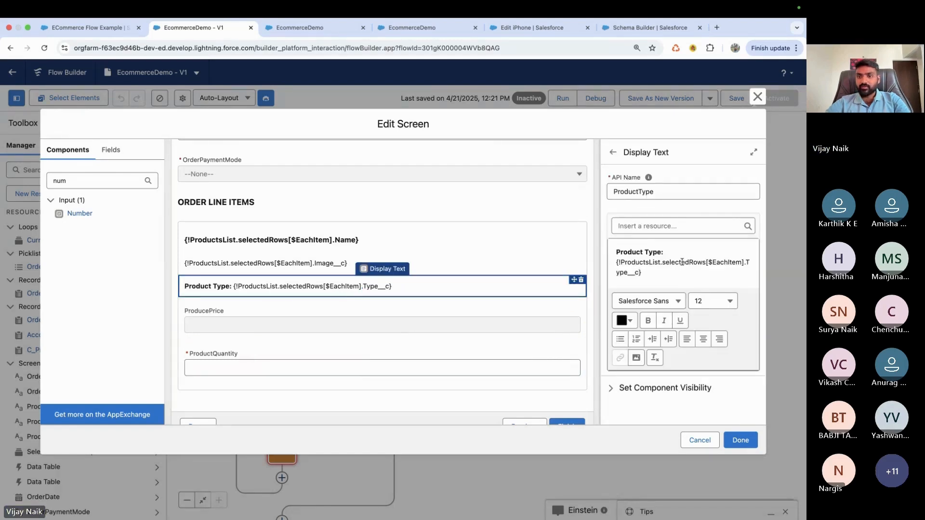
drag(647, 275, 624, 269)
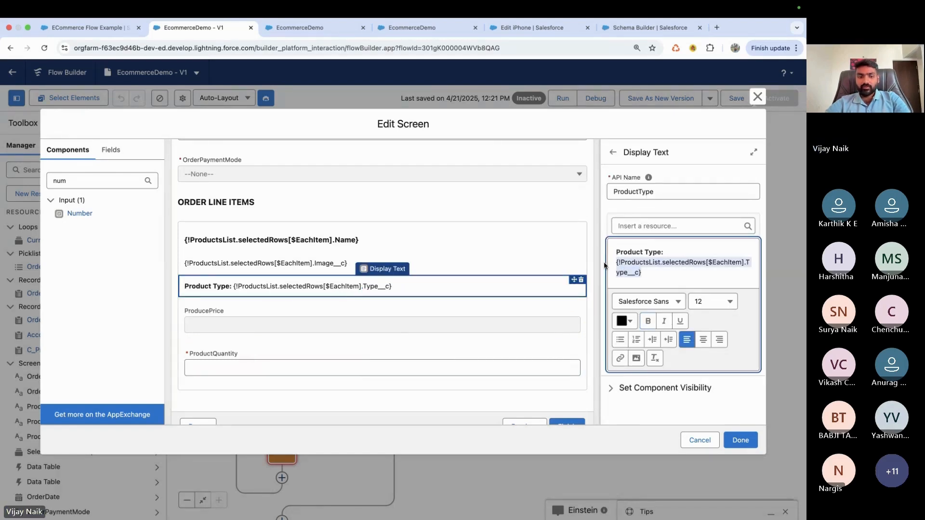
click(300, 318)
click(635, 336)
text({!ProductsList.selectedRows[$EachItem].Type__c})
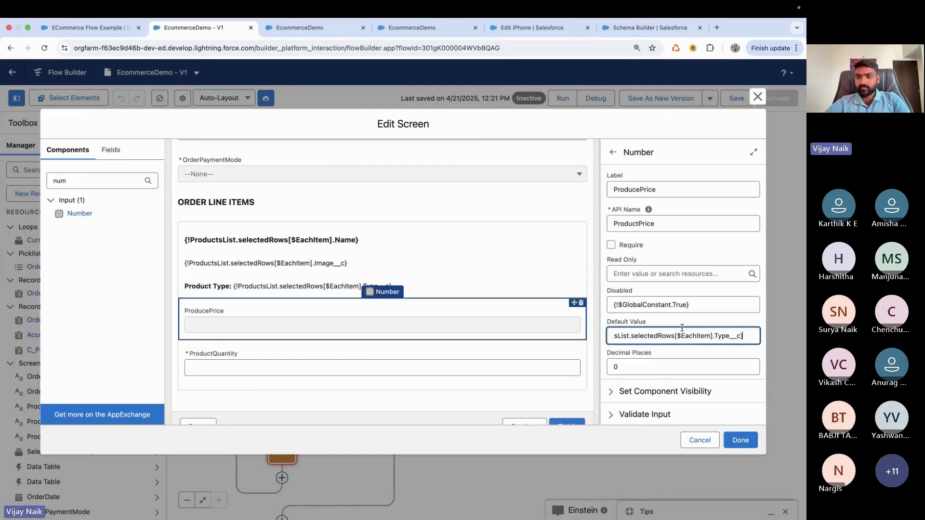
Change the field in ProducePrice's default value reference to Price__c and finish editing the screen.
double_click(726, 337)
text(ProducePrice)
key(BackSpace)
key(BackSpace)
key(BackSpace)
key(BackSpace)
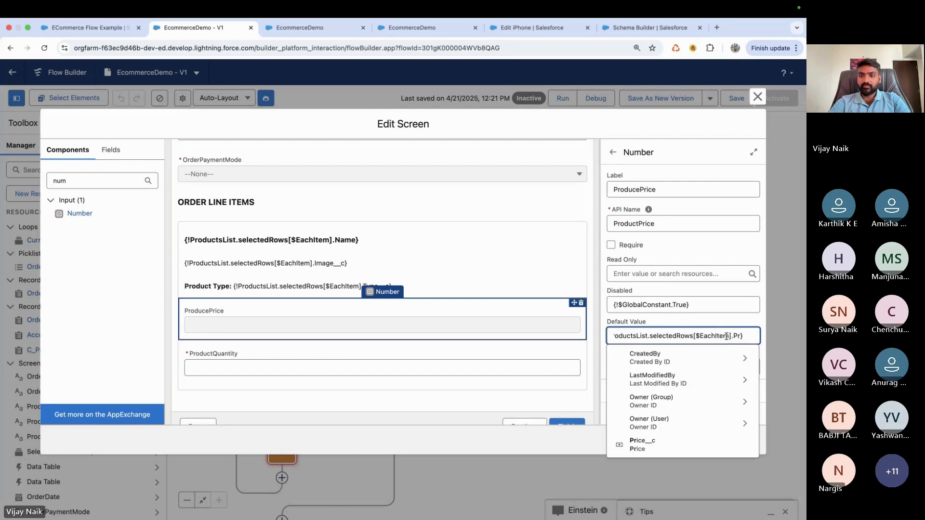
text(ice)
click(674, 361)
scroll(704, 347, down, 2)
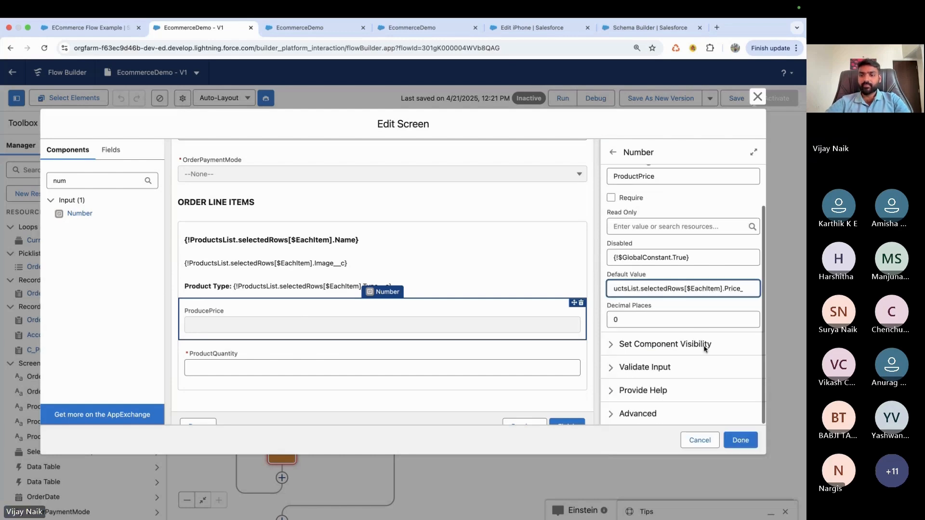
click(741, 440)
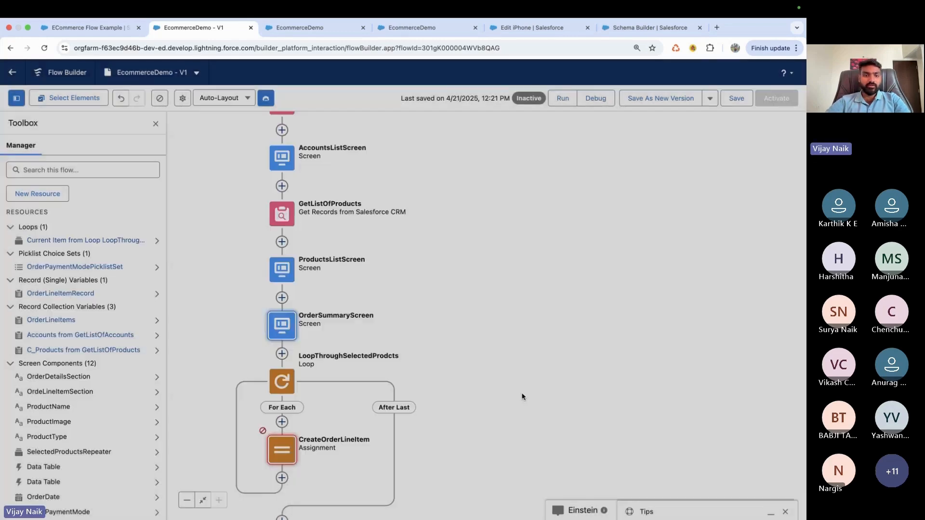
In the CreateOrderLineItem assignment, set the Unit Price value to ProducePrice from the loop's current item.
click(281, 449)
click(281, 450)
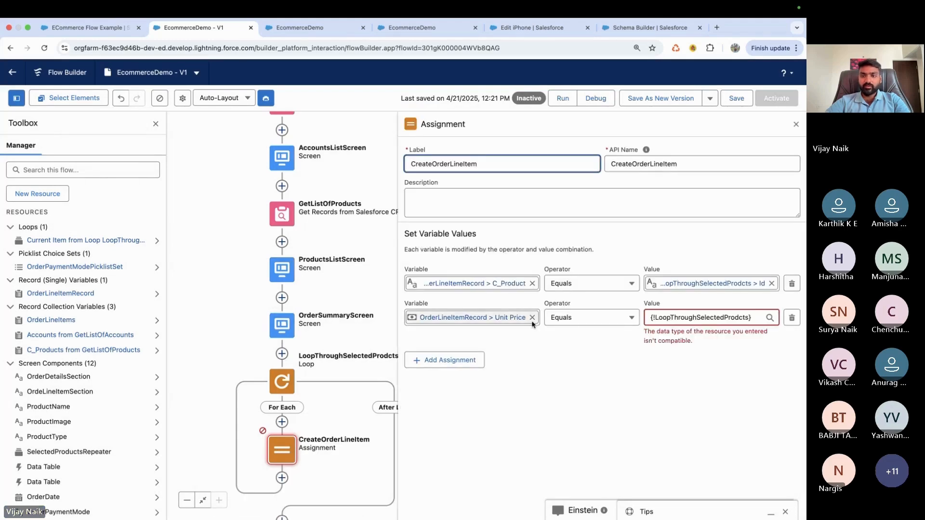
drag(754, 318, 566, 320)
key(BackSpace)
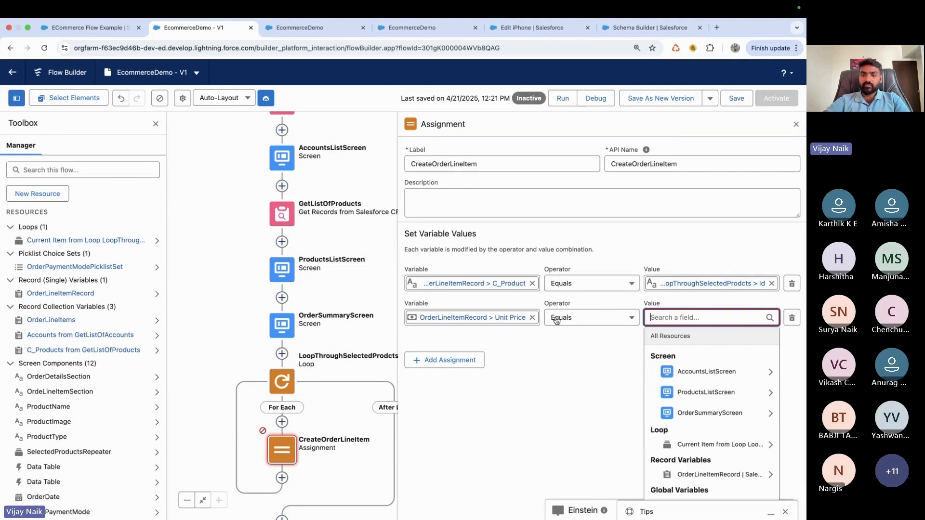
click(702, 444)
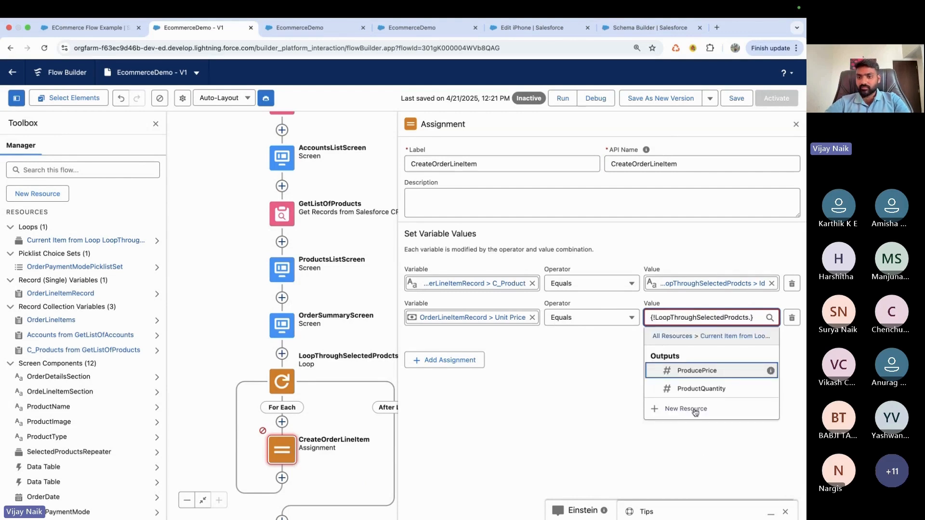
click(687, 372)
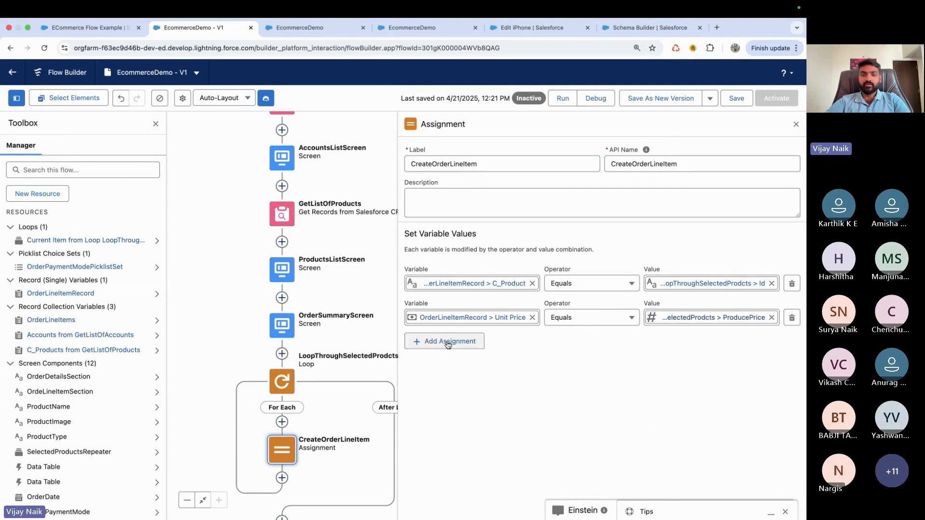
Add an assignment setting OrderLineItemRecord > Quantity equal to ProductQuantity from the loop's current item.
click(436, 361)
click(433, 351)
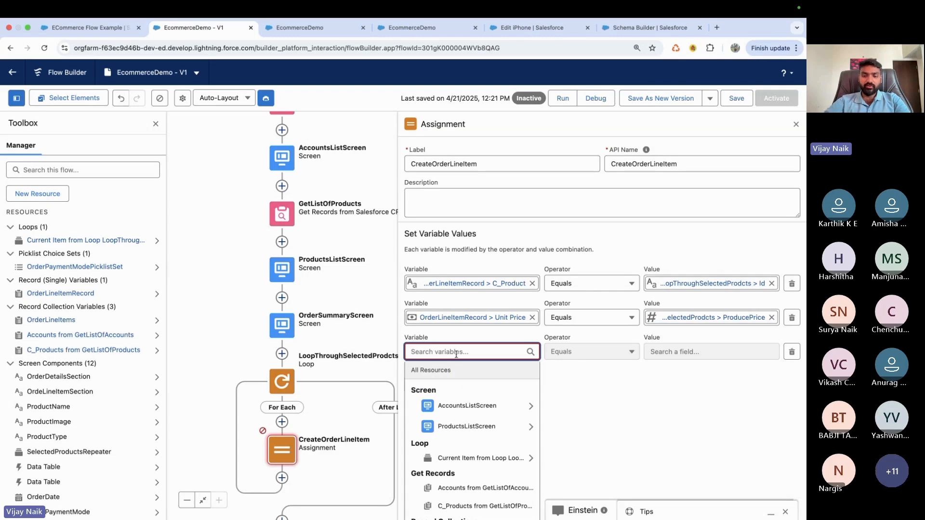
text(orderl)
click(482, 440)
text(q)
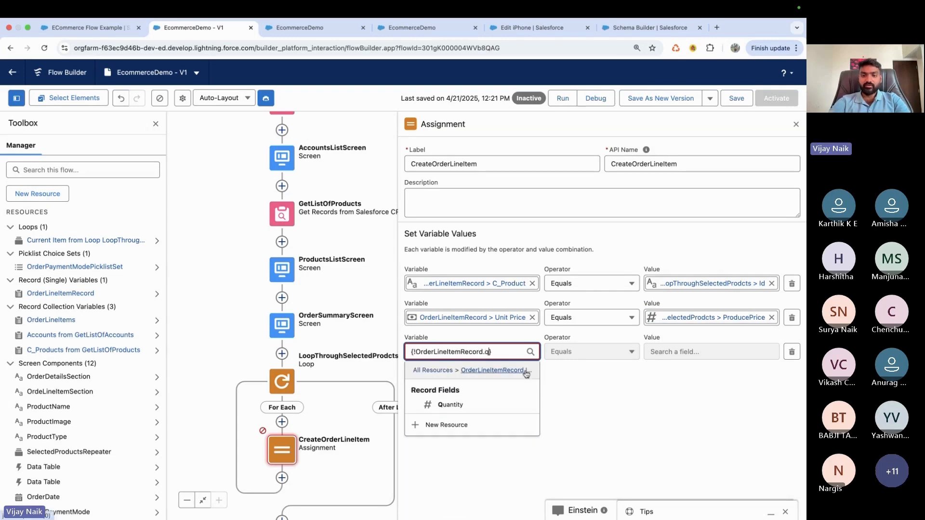
text(u)
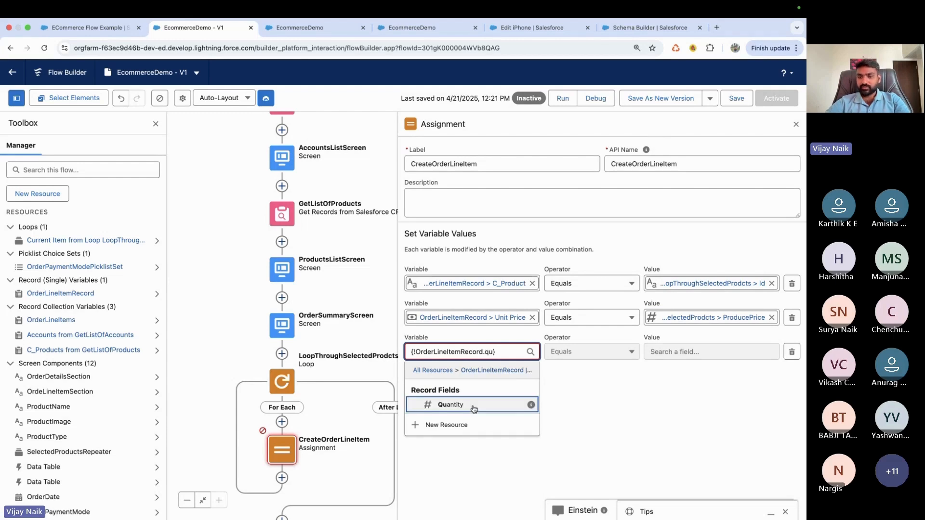
click(474, 409)
click(698, 430)
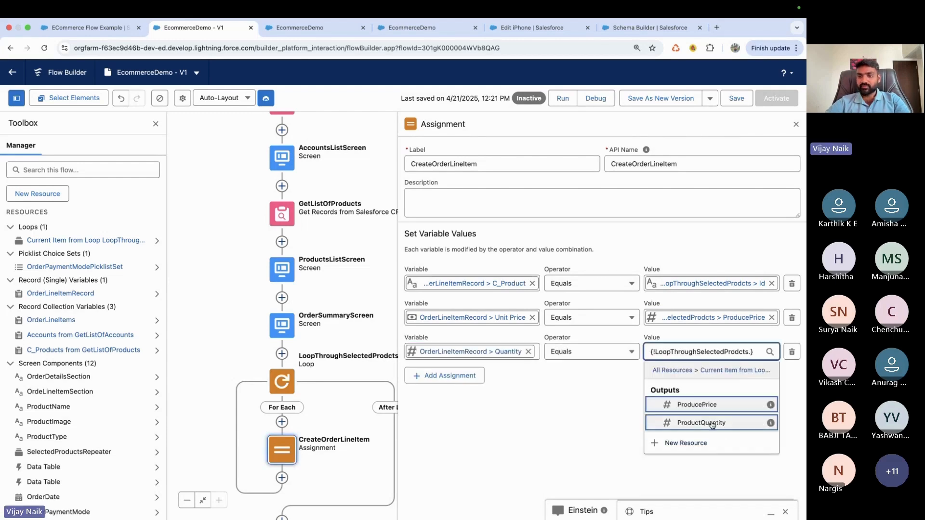
click(712, 422)
click(630, 405)
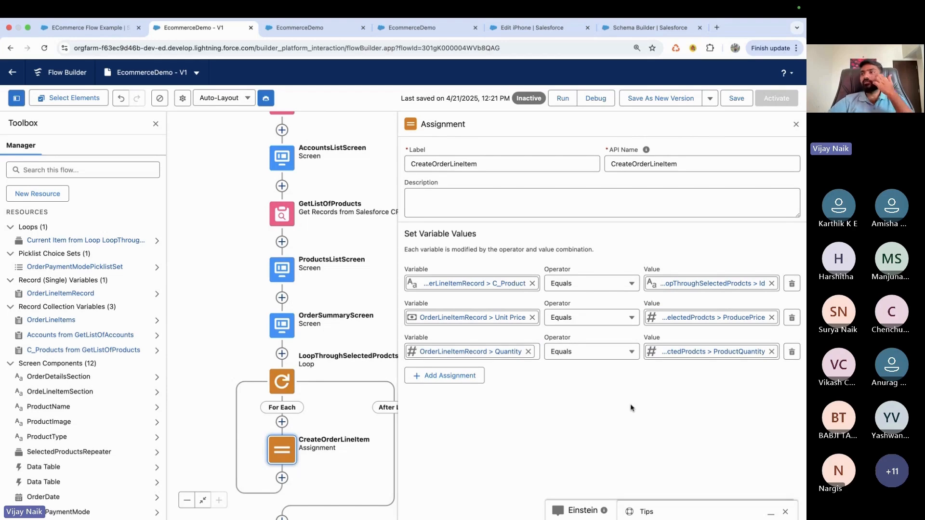
click(443, 375)
click(452, 385)
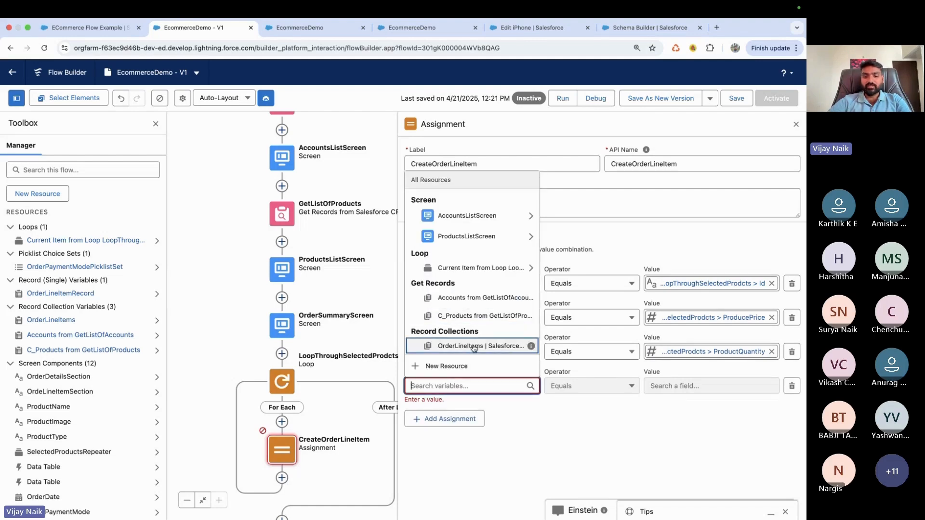
text(order)
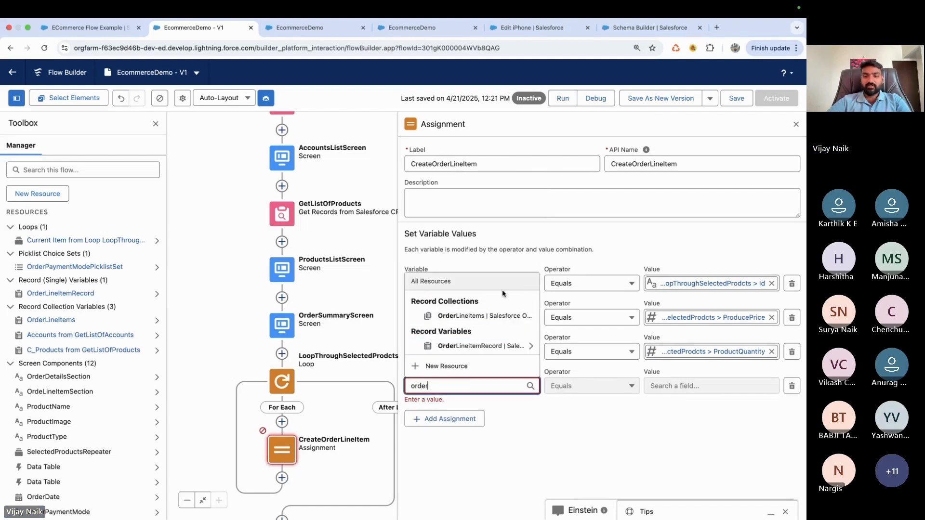
click(466, 346)
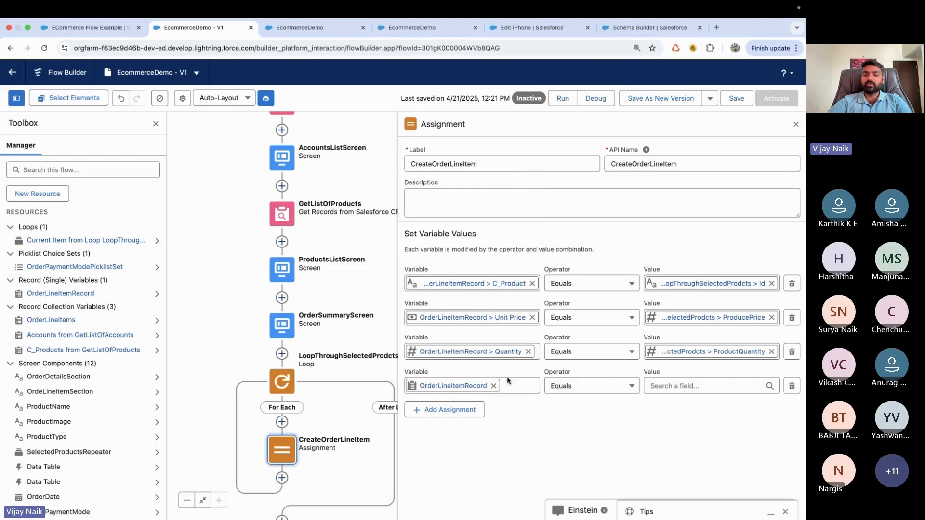
click(792, 388)
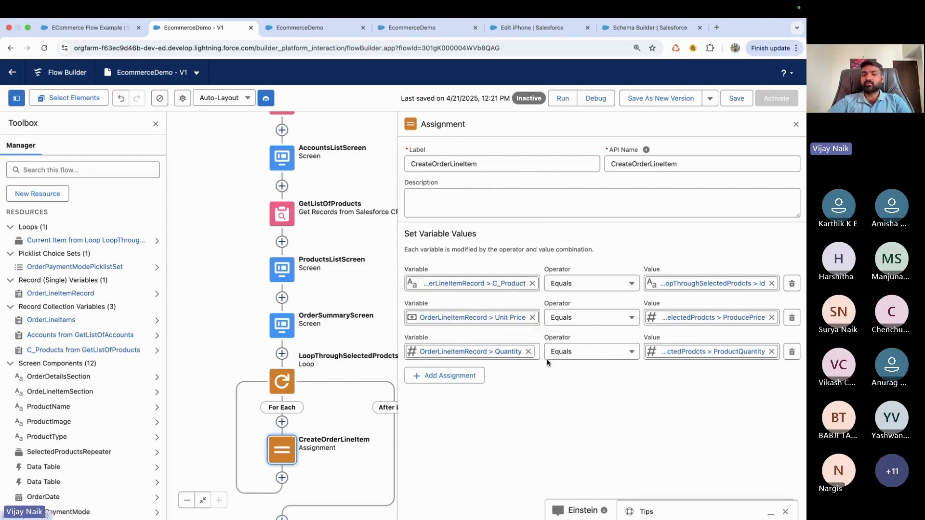
scroll(354, 325, down, 3)
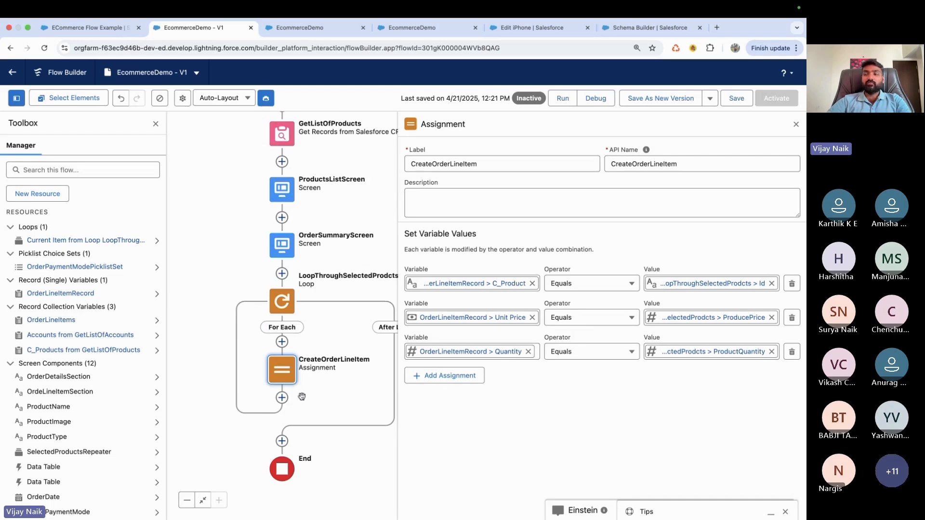
click(302, 29)
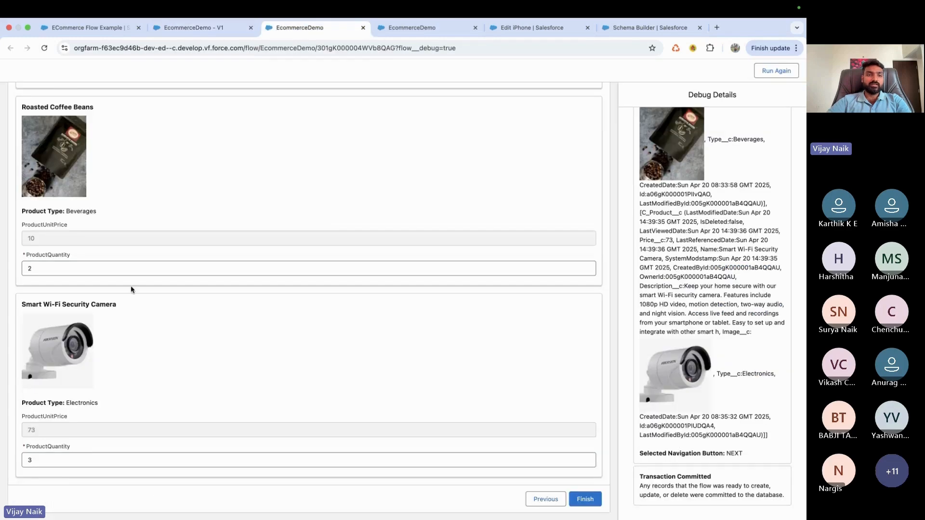
scroll(140, 193, up, 4)
click(194, 27)
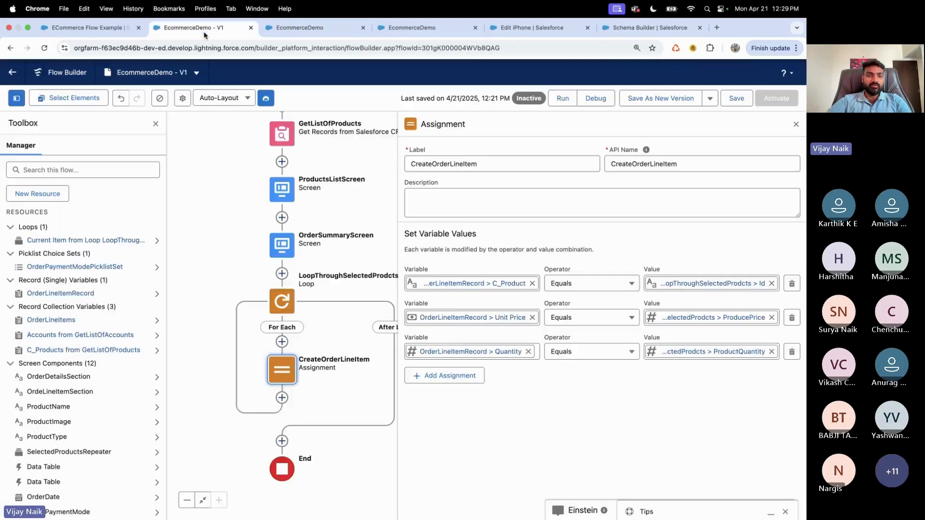
Add an Assignment element after CreateOrderLineItem inside the loop and label it AddLineItemsToList.
click(283, 398)
text(assi)
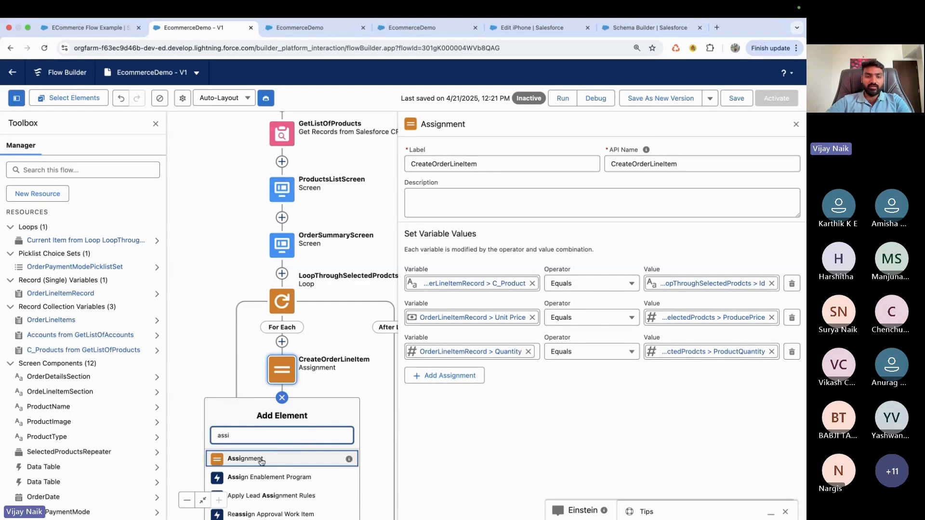
click(260, 459)
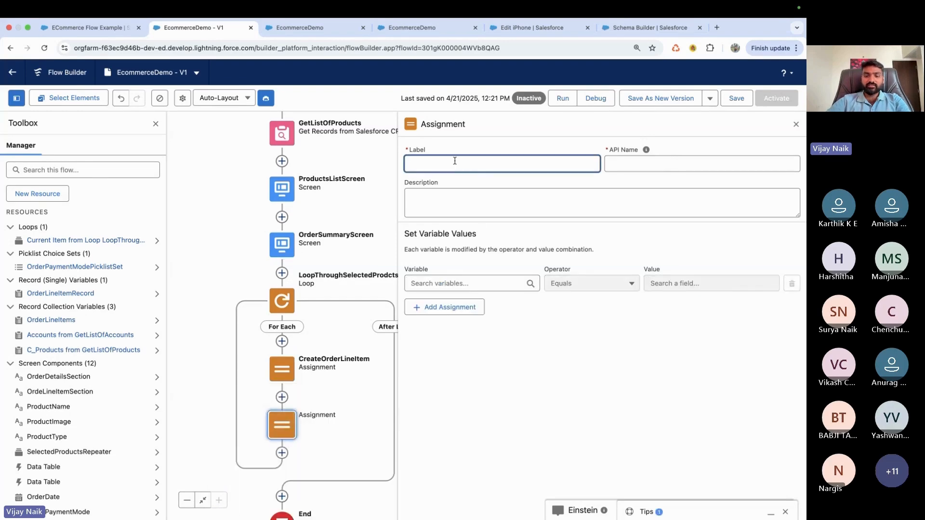
key(BackSpace)
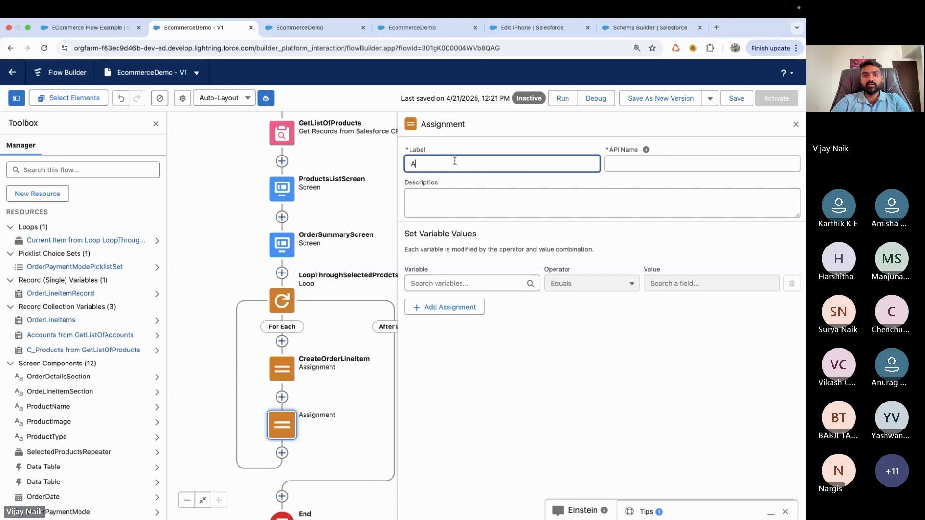
text(ddLineIte)
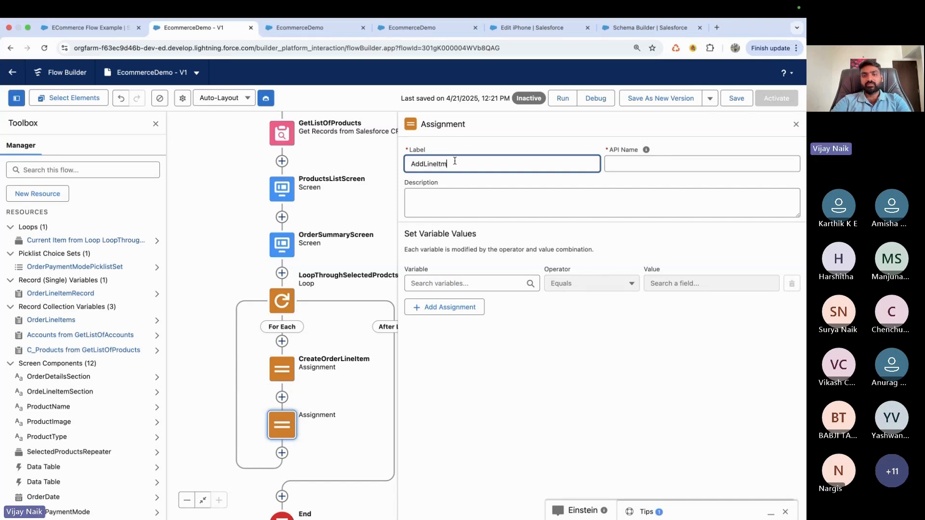
text(ms)
text(To)
text(User)
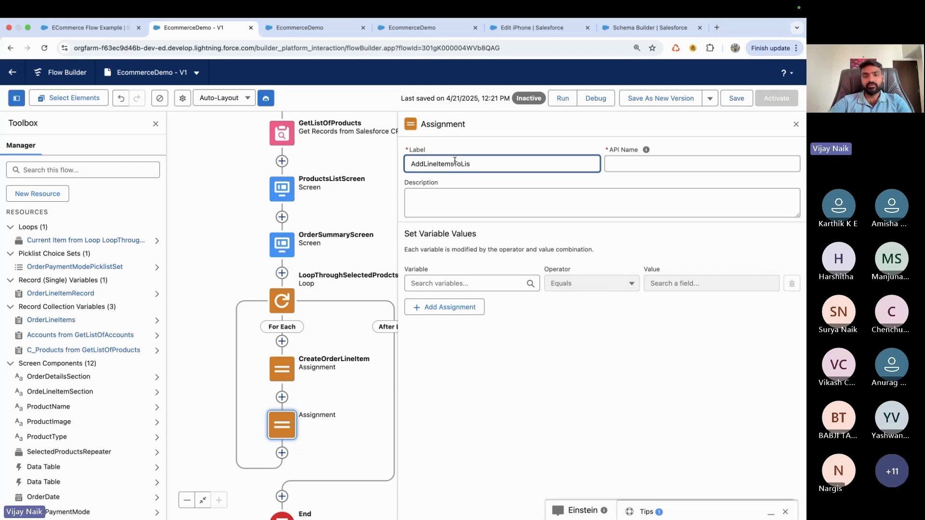
In the AddLineItemsToList assignment, choose the OrderLineItems collection as the variable with the Add operator.
click(461, 284)
text(of)
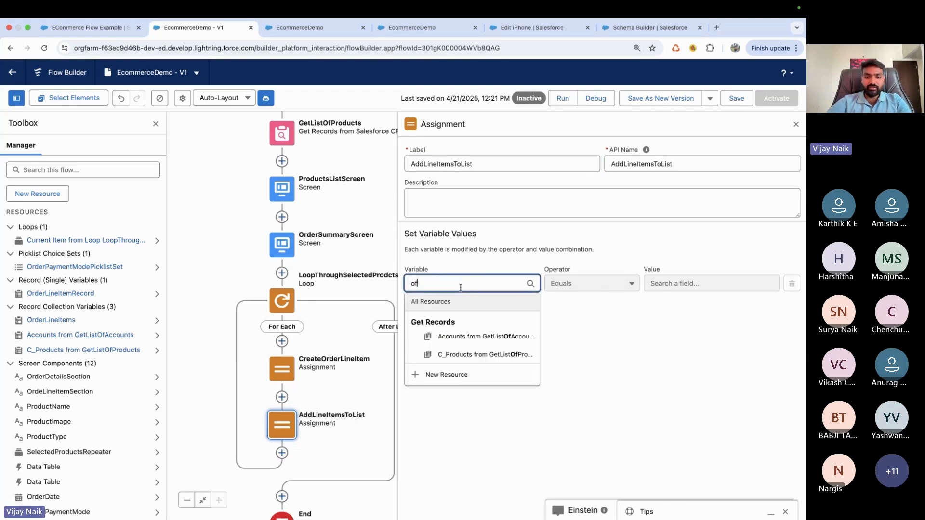
key(BackSpace)
text(rder)
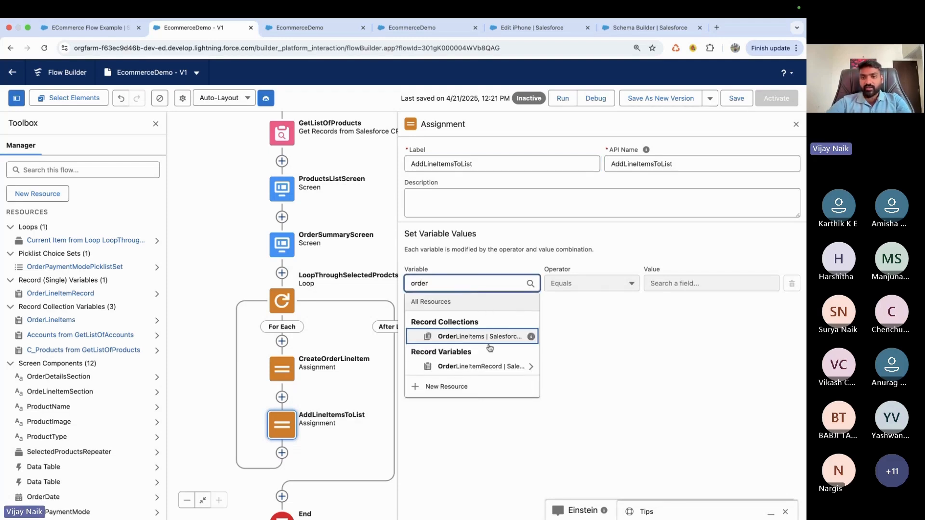
click(466, 337)
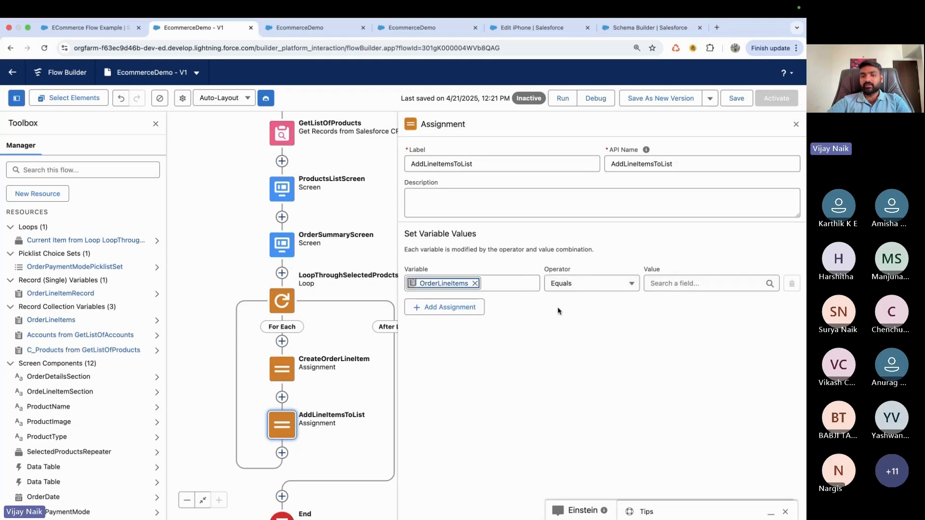
click(597, 283)
click(580, 321)
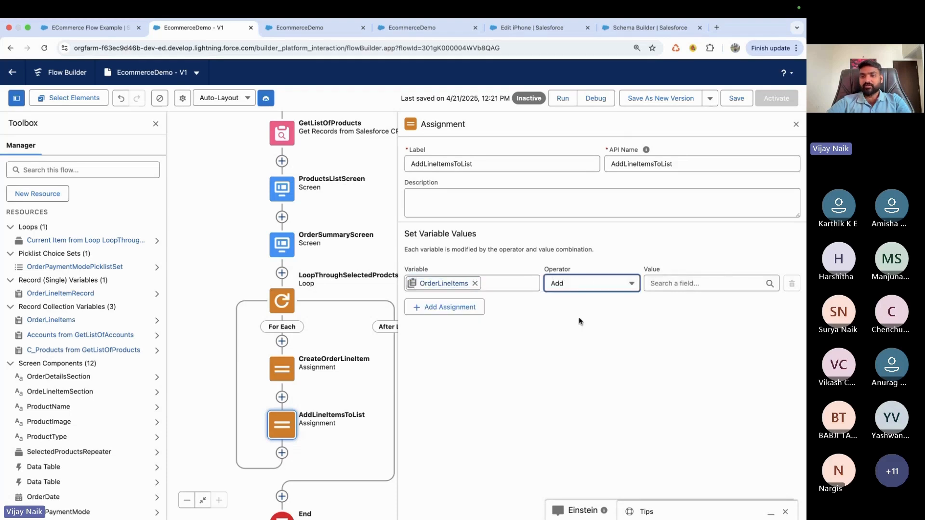
Set the value added to OrderLineItems to the OrderLineItemRecord variable.
click(674, 285)
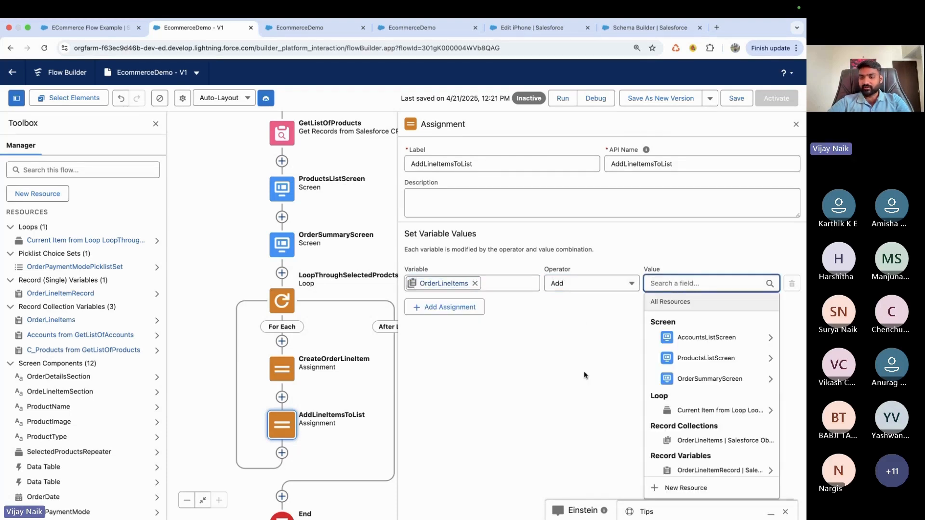
text(or)
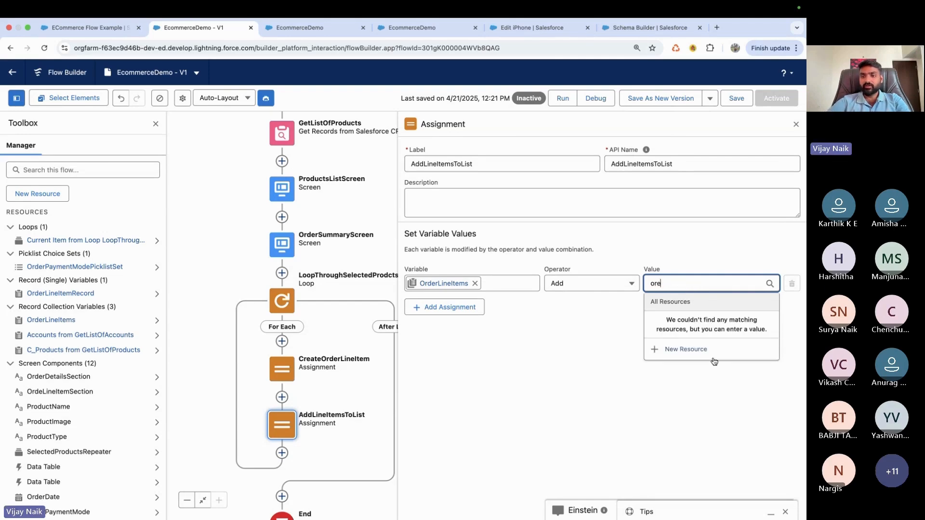
text(der)
click(714, 400)
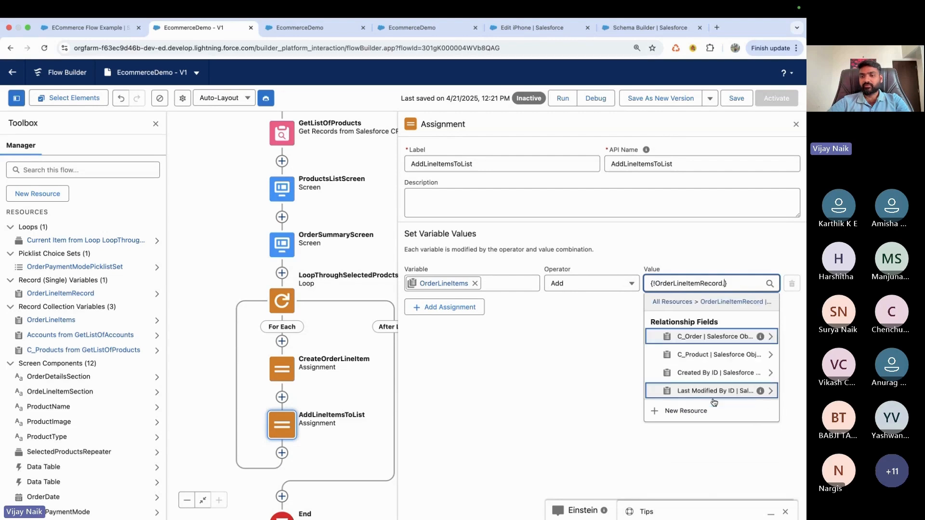
click(581, 375)
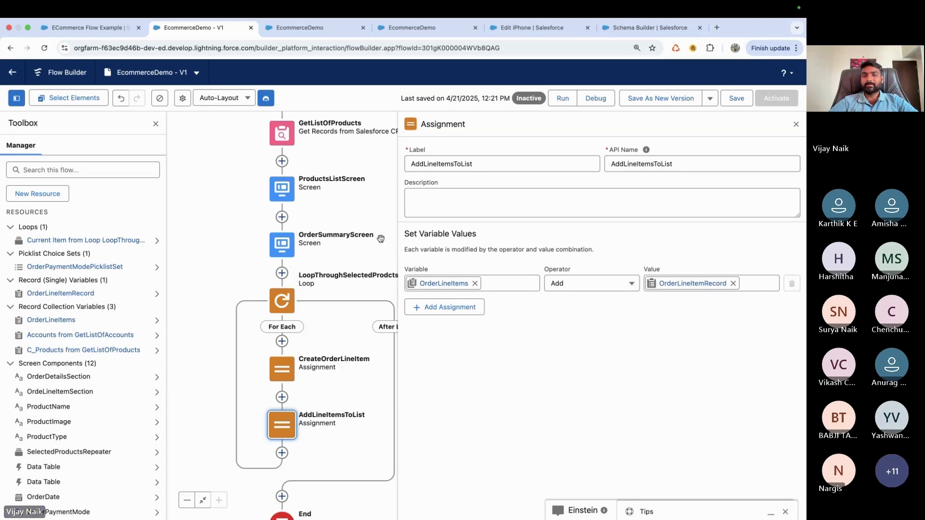
Hide the Toolbox and review the loop in the flow against the order details and line items in the EcommerceDemo debug run.
drag(362, 233, 333, 213)
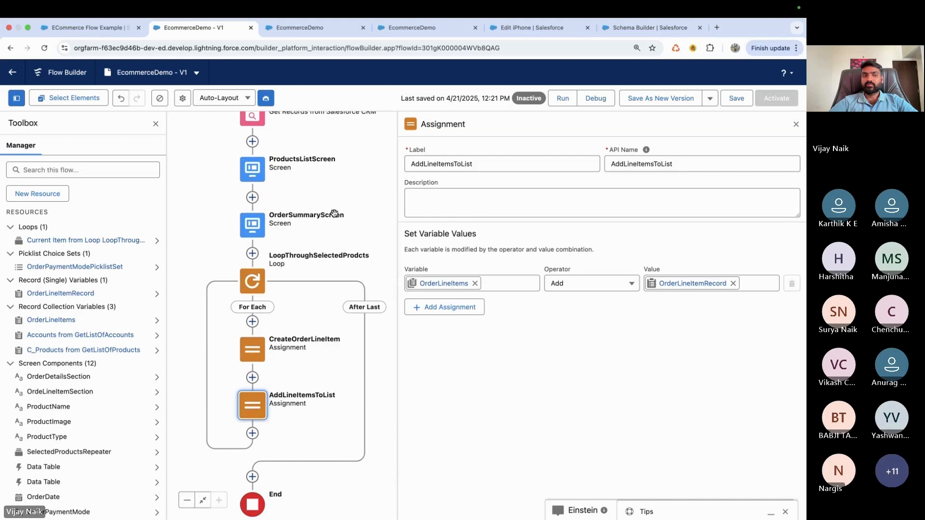
click(155, 124)
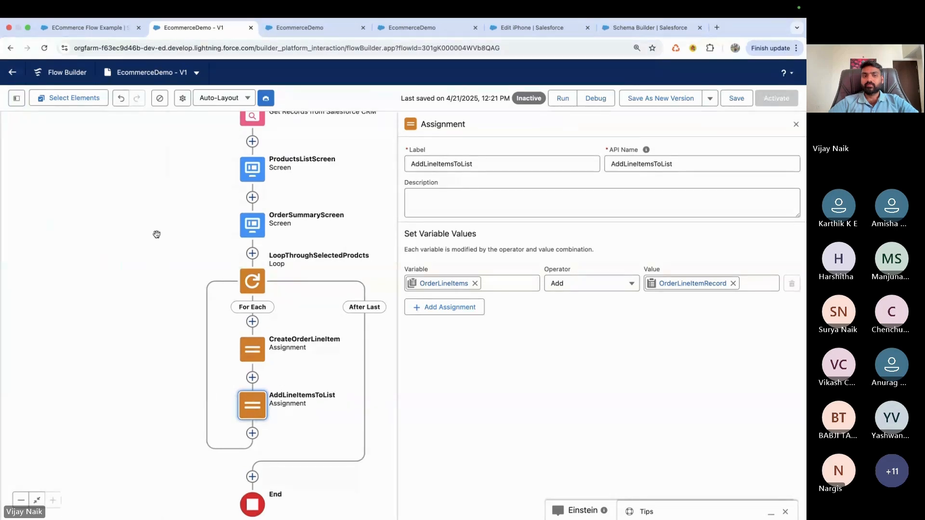
drag(155, 233, 145, 185)
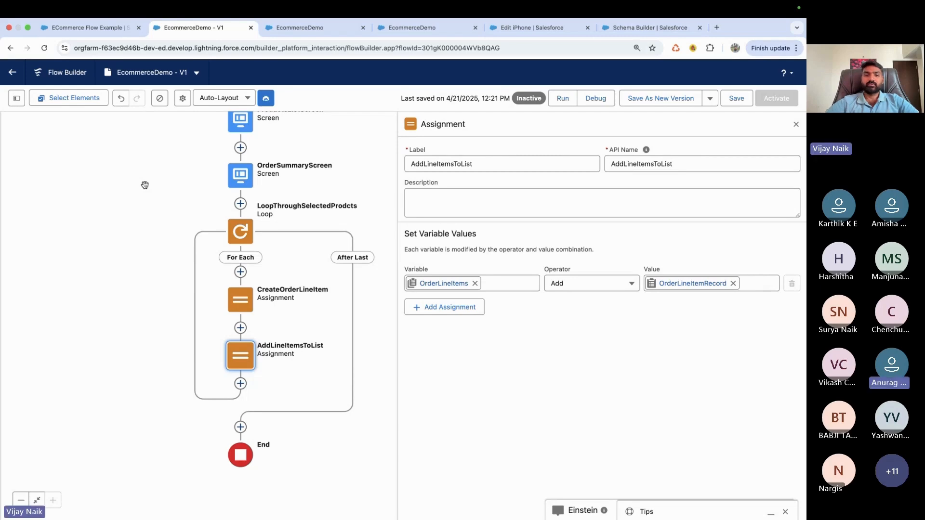
drag(163, 239, 163, 280)
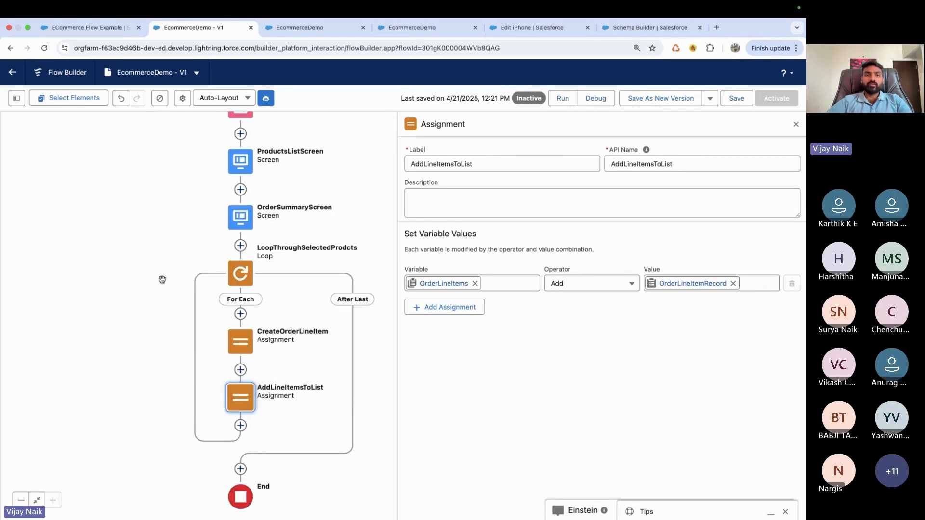
click(299, 34)
scroll(126, 211, up, 3)
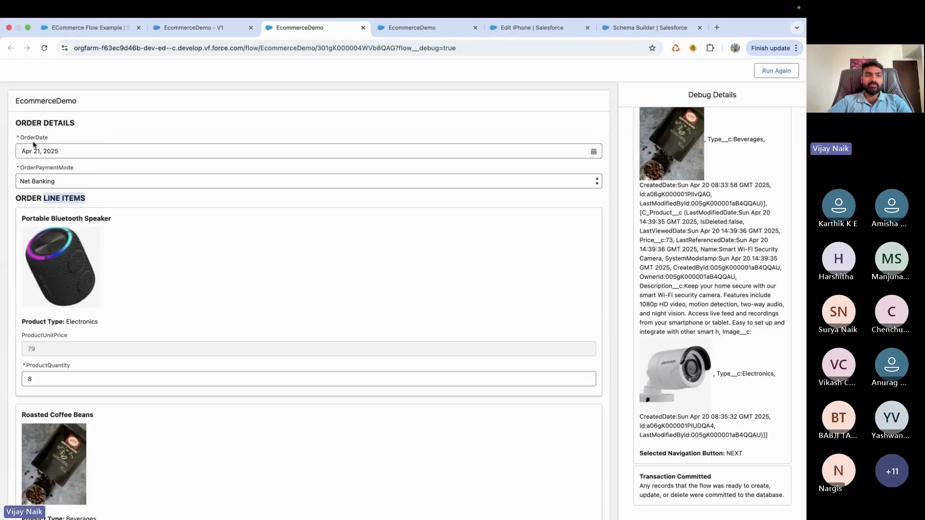
click(188, 27)
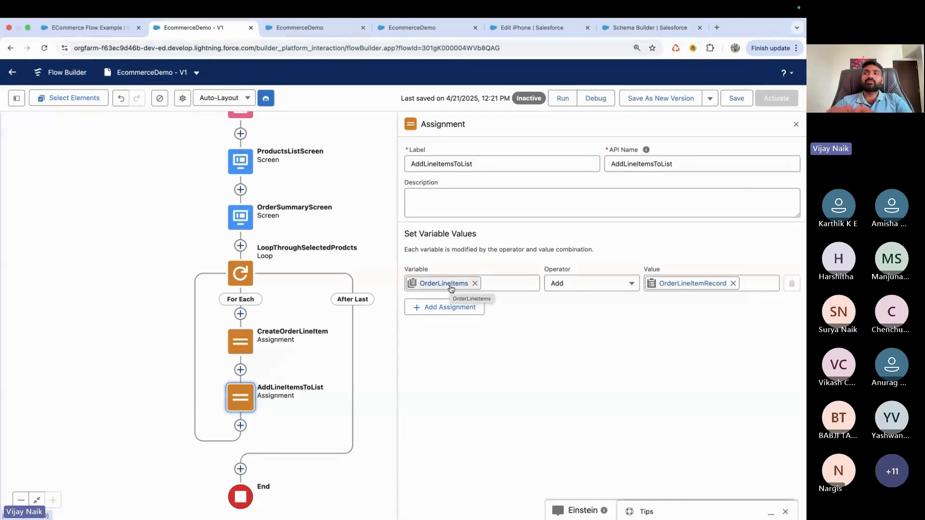
Add a Create Records element after the loop's After Last path and label it CreateOrder.
drag(377, 269, 373, 167)
click(240, 371)
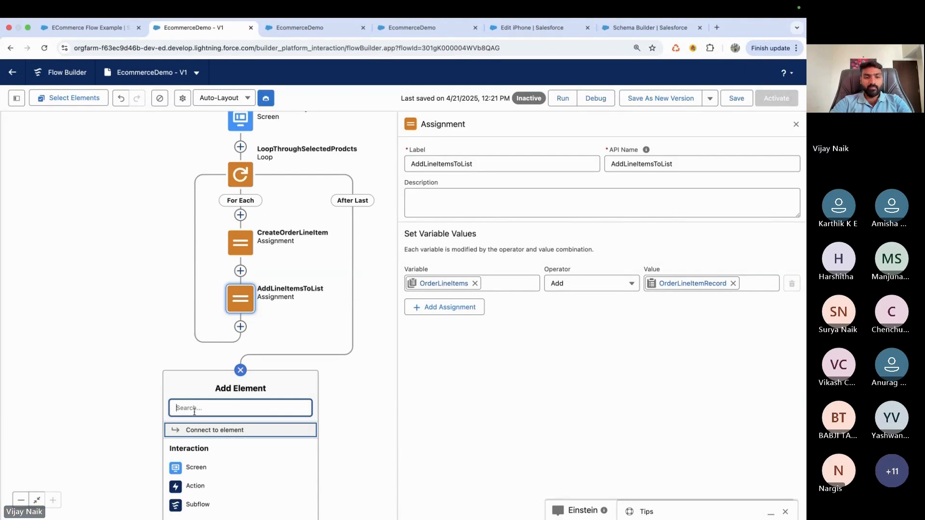
text(crea)
click(211, 432)
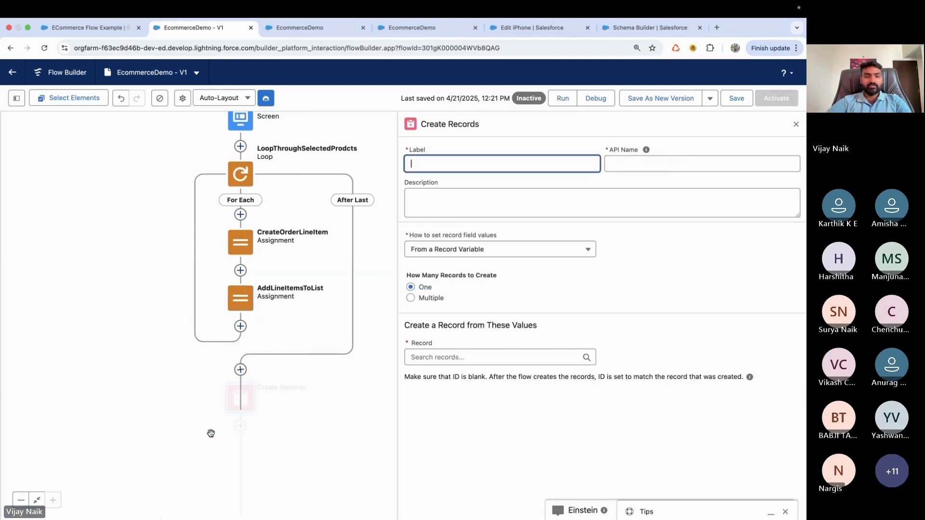
drag(340, 393, 341, 422)
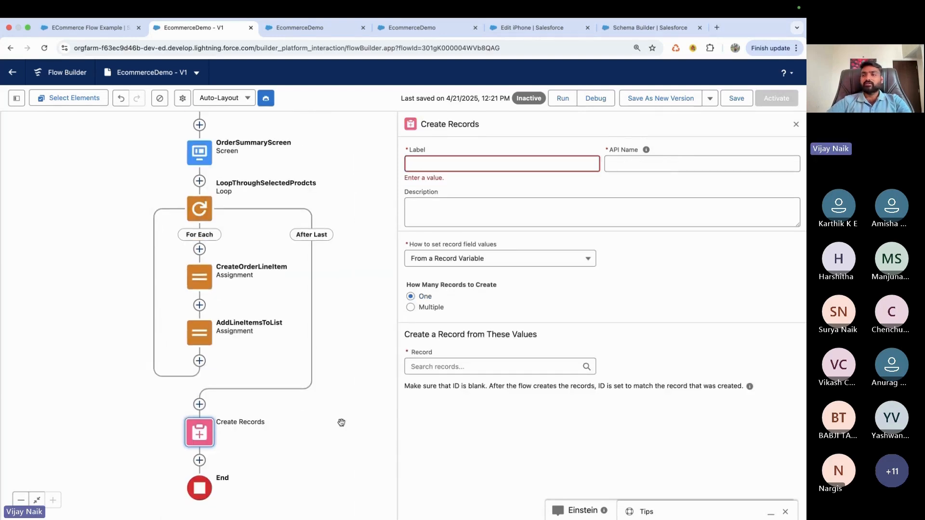
click(447, 167)
text(CreateOrder)
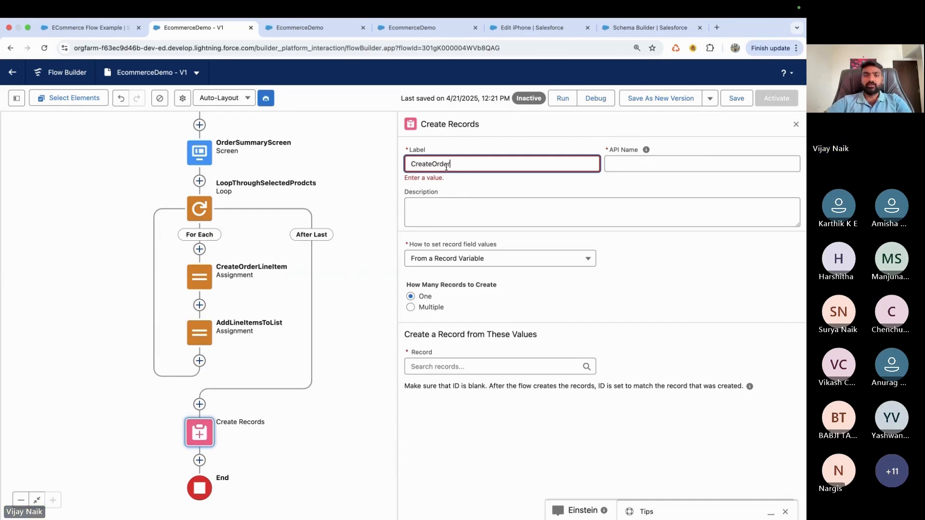
click(540, 183)
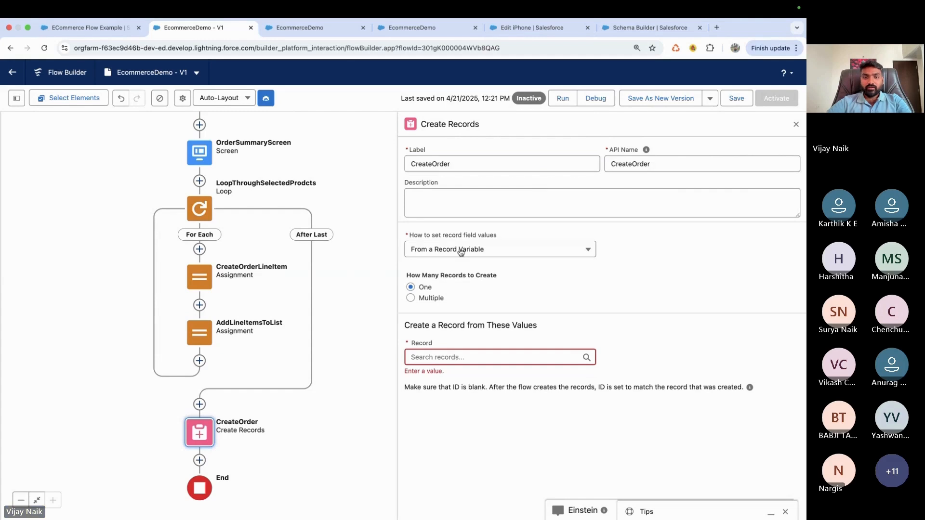
Configure CreateOrder to set record field values manually and choose C_Order as its object.
click(445, 254)
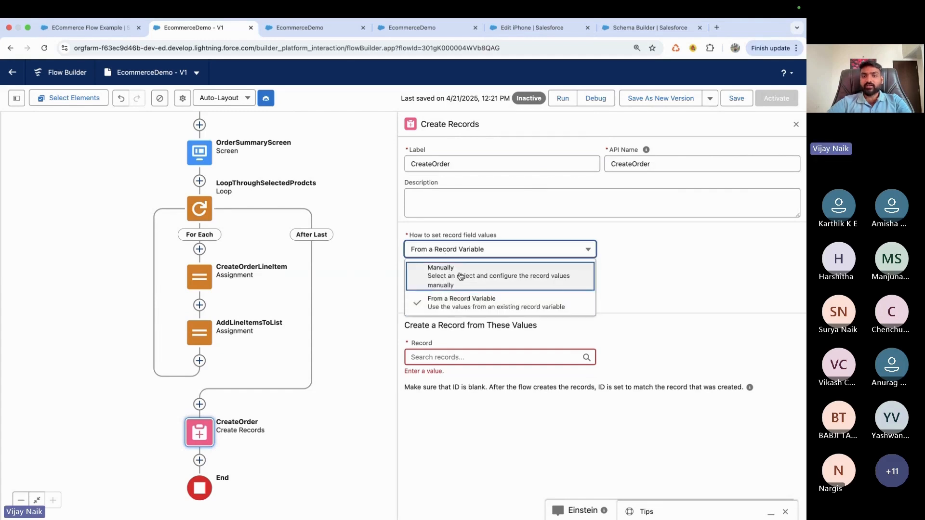
click(448, 306)
click(491, 257)
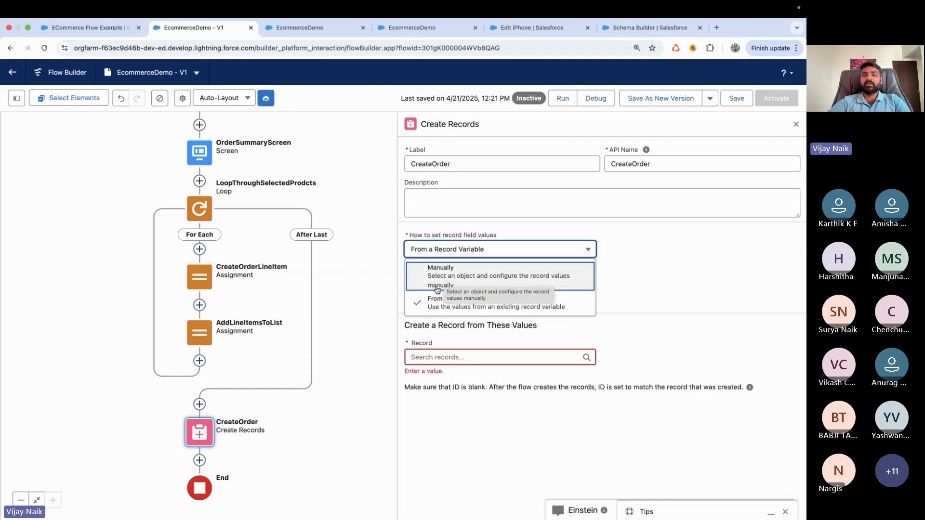
click(444, 274)
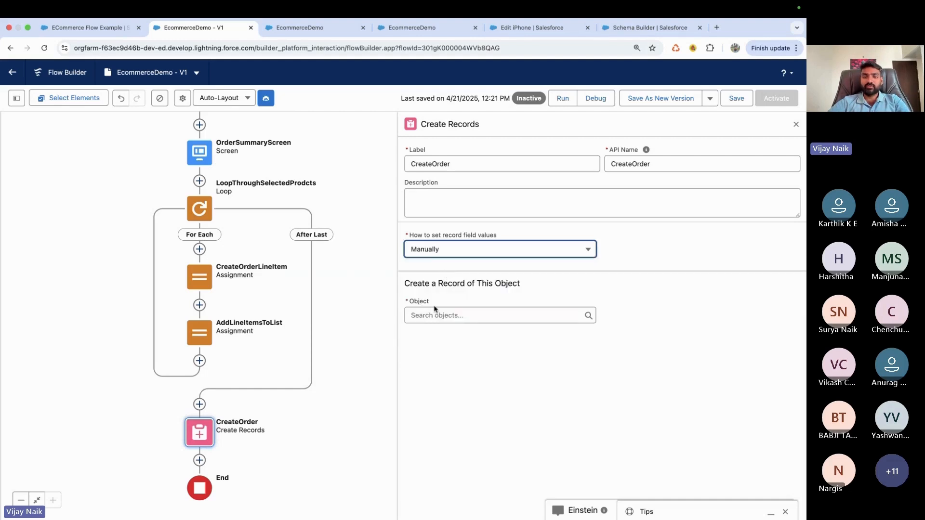
click(433, 314)
text(Order)
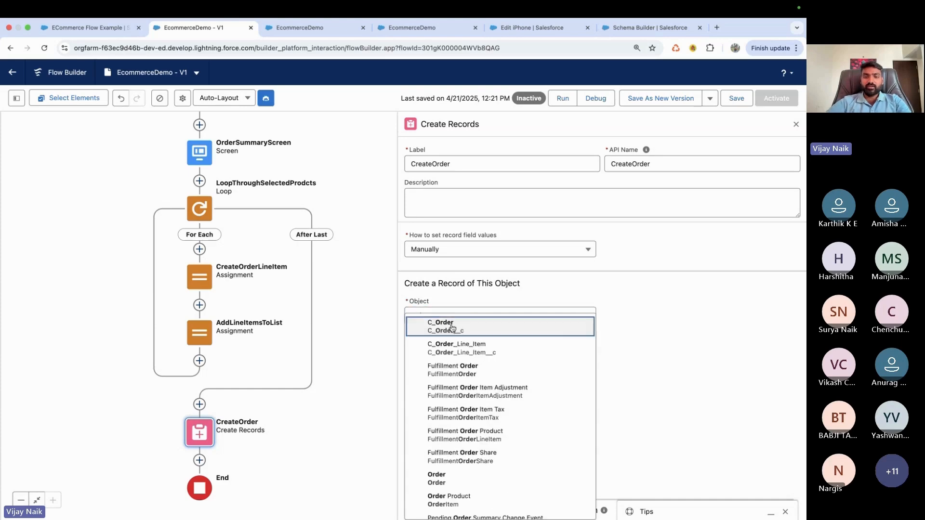
click(443, 322)
Go back to the account list in the ECommerce Flow Example page for reference, and choose Account as CreateOrder's first field.
click(457, 374)
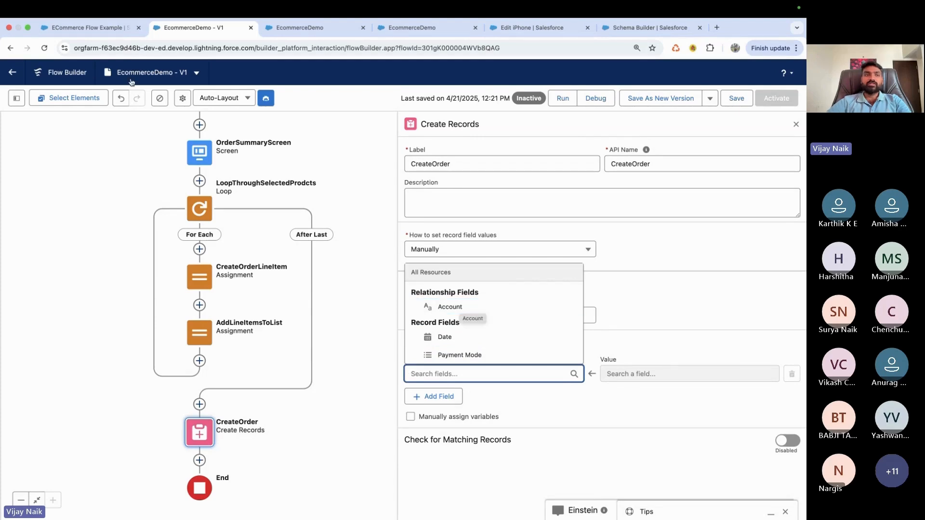
click(94, 34)
scroll(599, 440, down, 6)
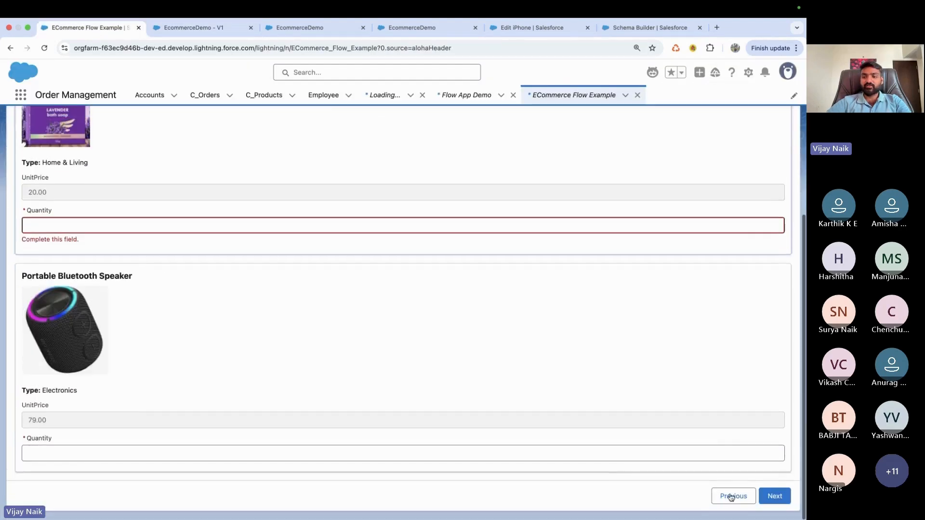
click(729, 496)
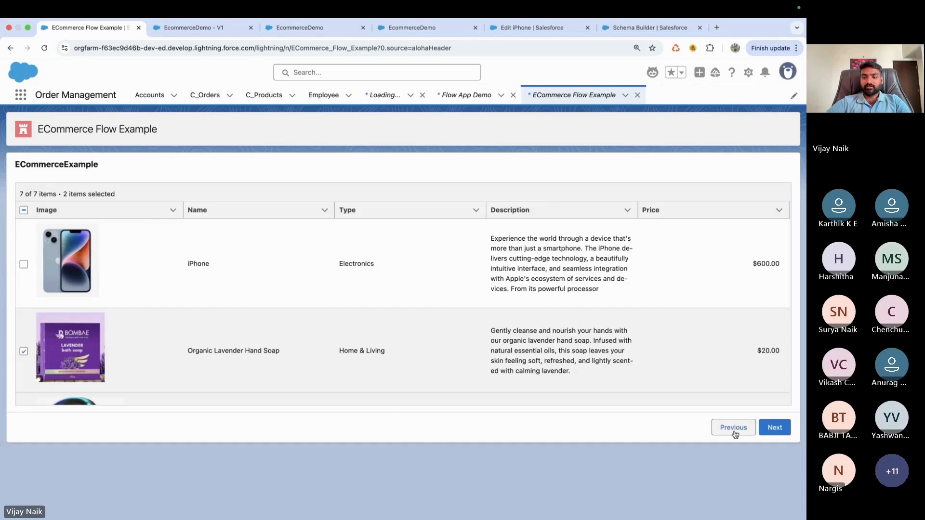
click(731, 427)
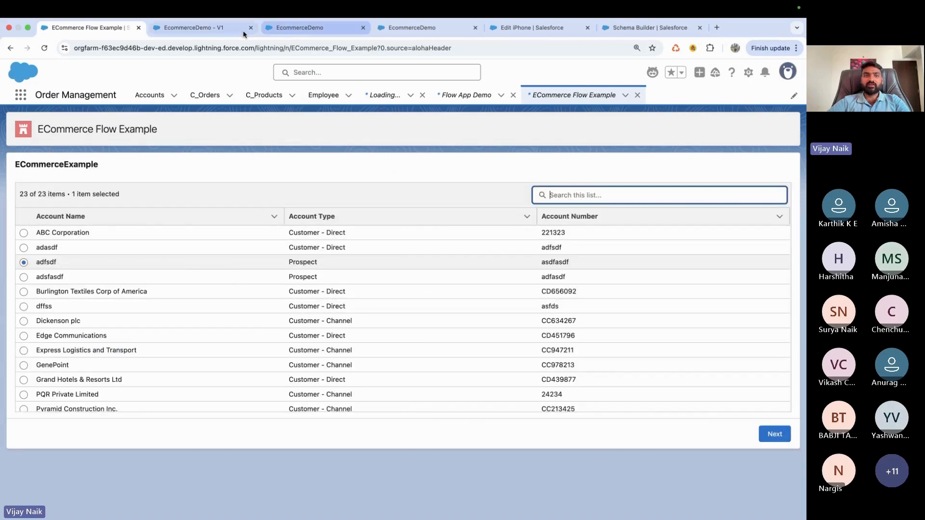
click(219, 29)
click(453, 306)
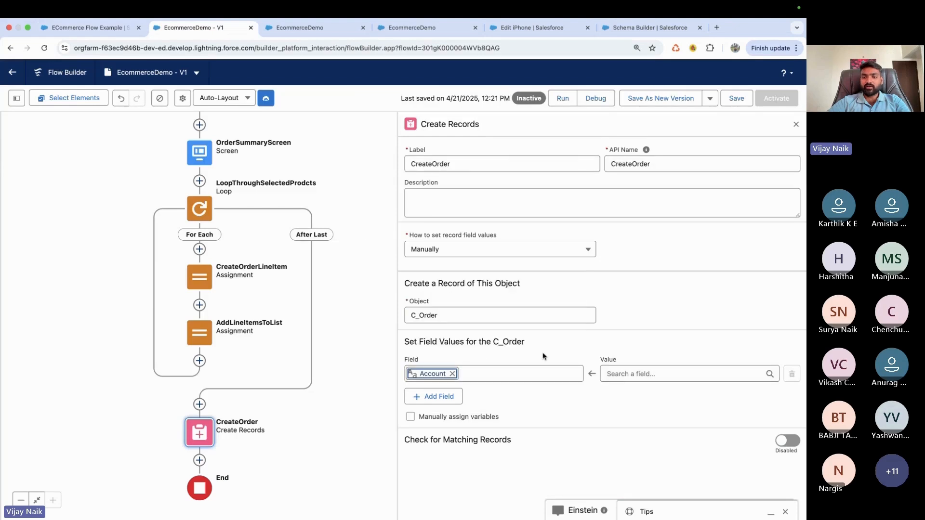
Set the Account field's value to the Account ID of the first selected row in AccountsListScreen's Data Table.
click(612, 375)
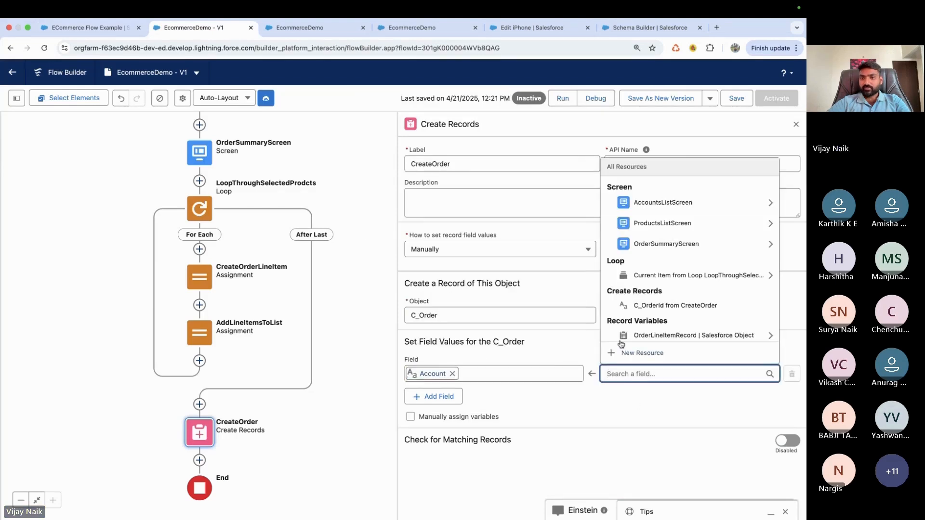
click(693, 208)
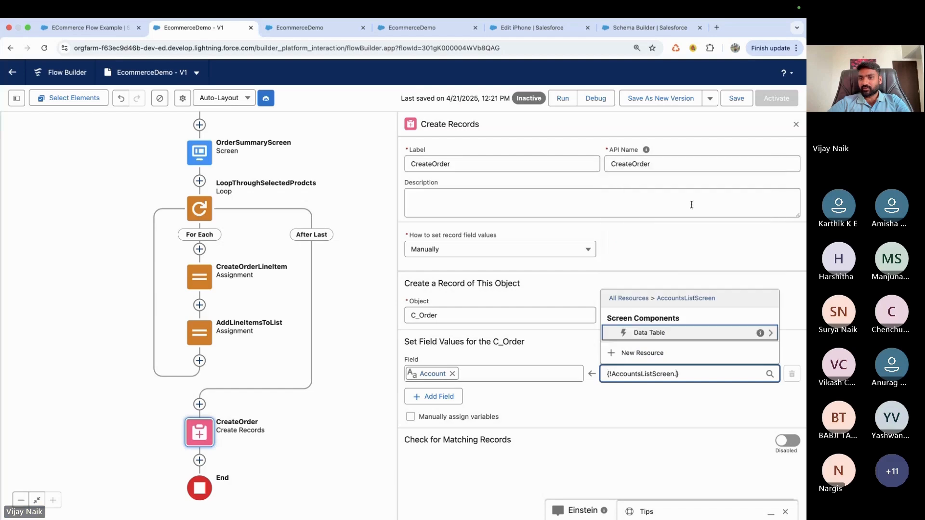
click(672, 334)
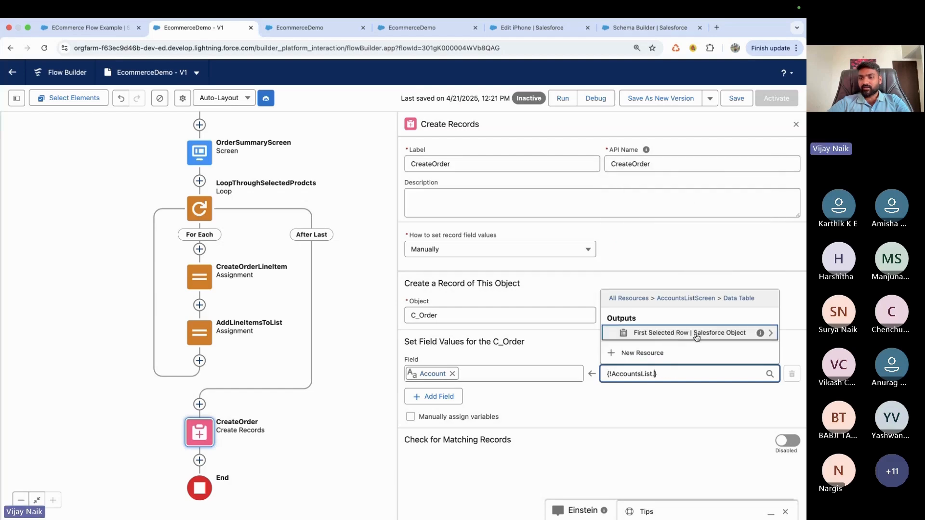
click(703, 333)
text(Id)
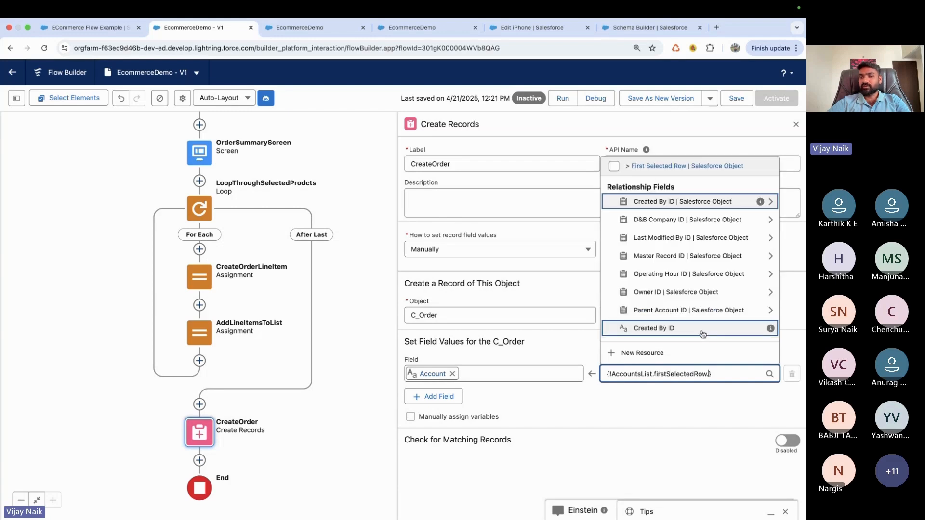
click(602, 401)
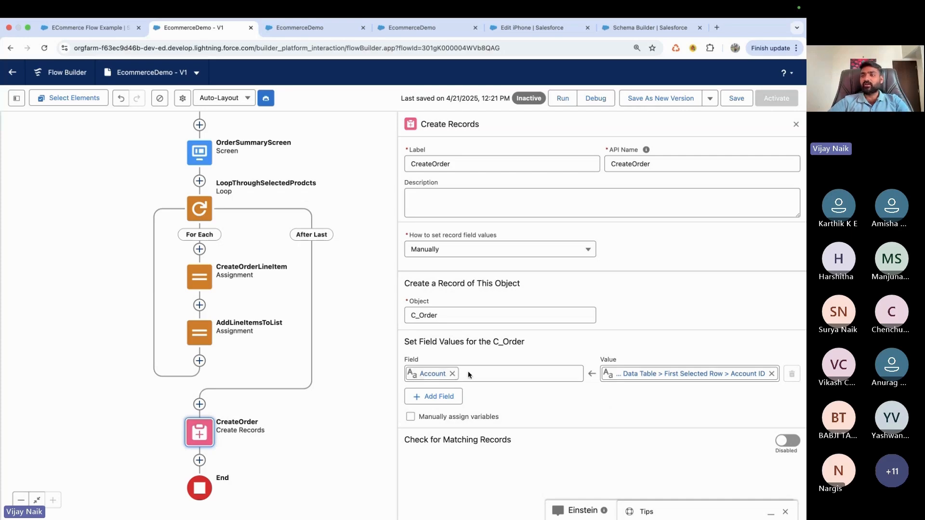
Add the Date field to CreateOrder and set its value to OrderDate from OrderSummaryScreen.
click(435, 397)
click(438, 407)
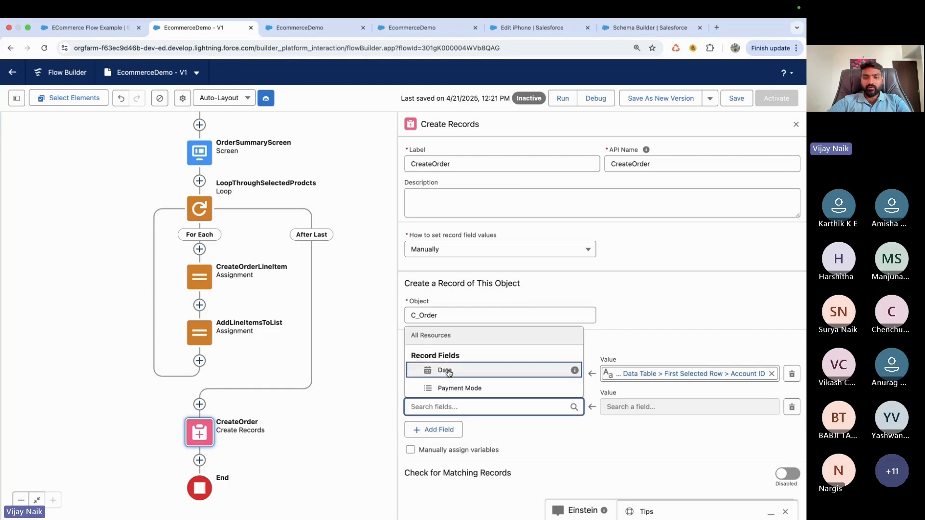
click(448, 372)
click(620, 406)
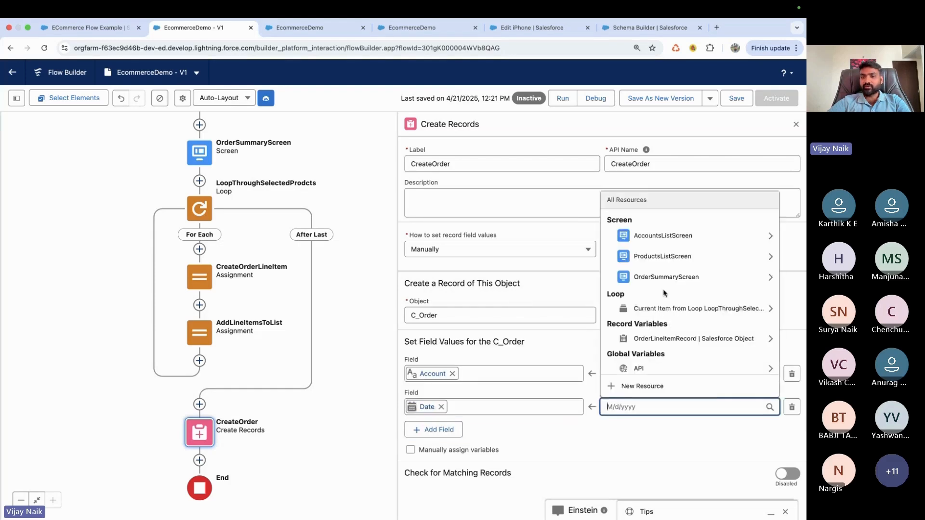
click(675, 282)
click(672, 348)
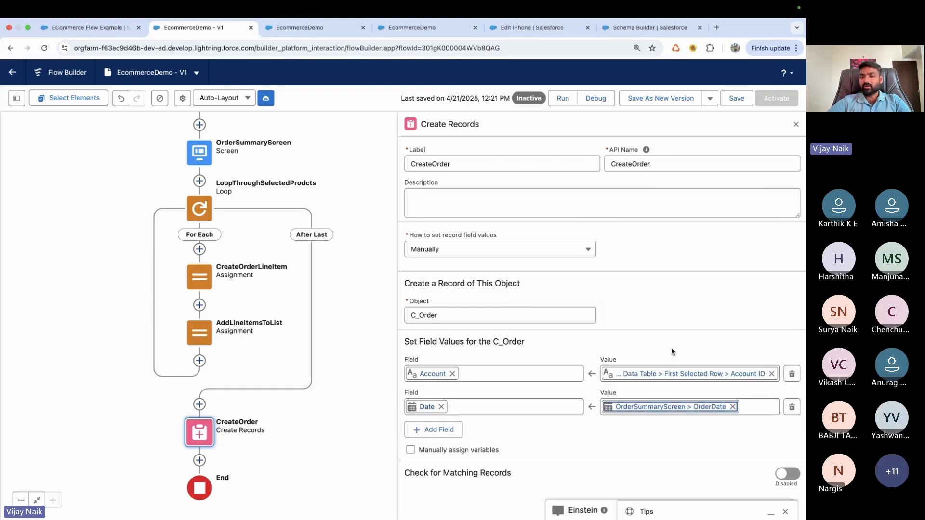
Add the Payment Mode field to CreateOrder and set its value to OrderPaymentMode from OrderSummaryScreen.
click(433, 429)
click(432, 440)
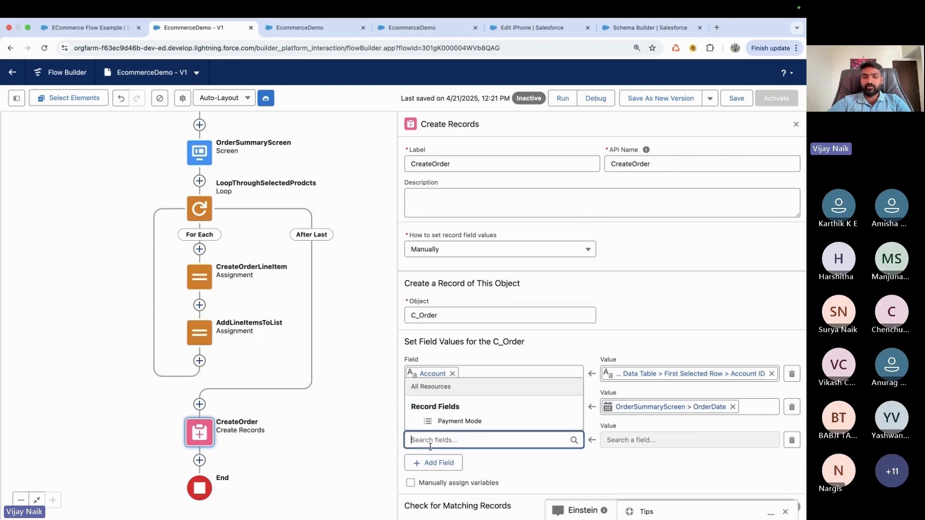
click(467, 422)
click(628, 440)
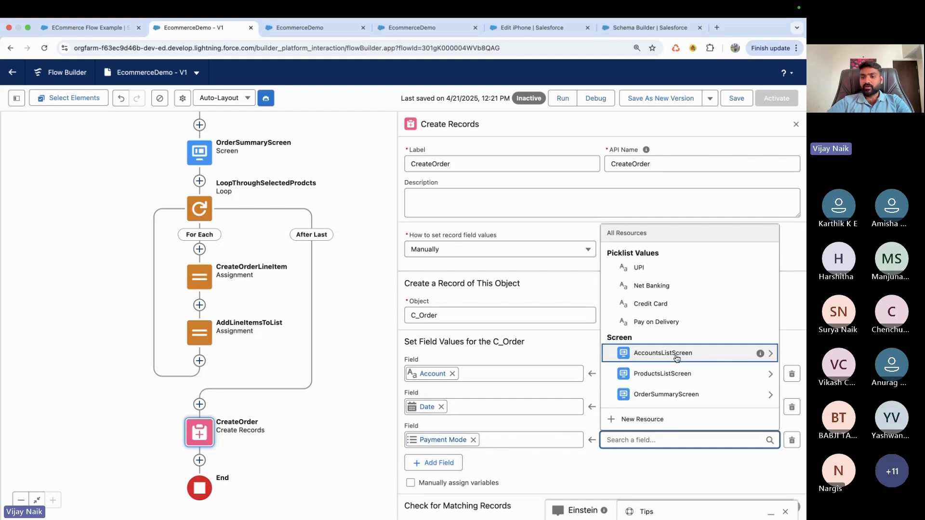
click(670, 394)
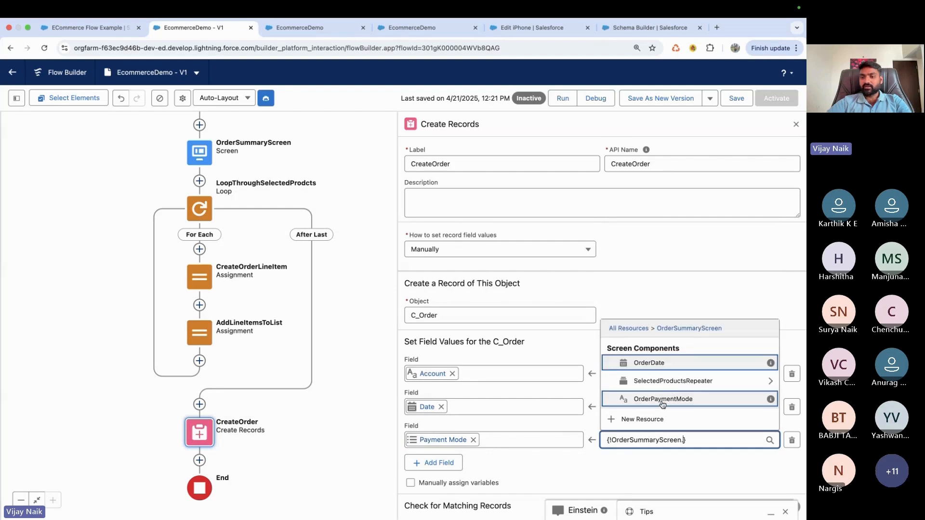
click(663, 399)
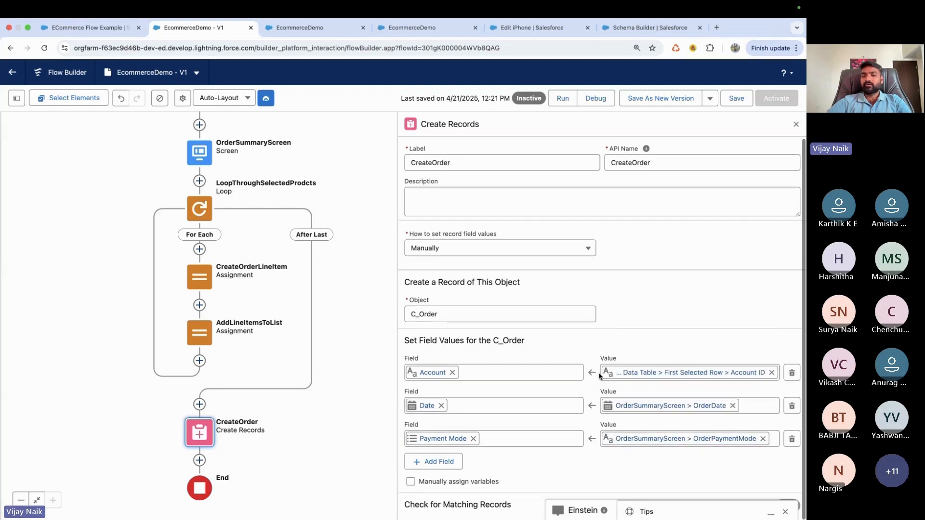
drag(591, 347, 590, 305)
click(584, 346)
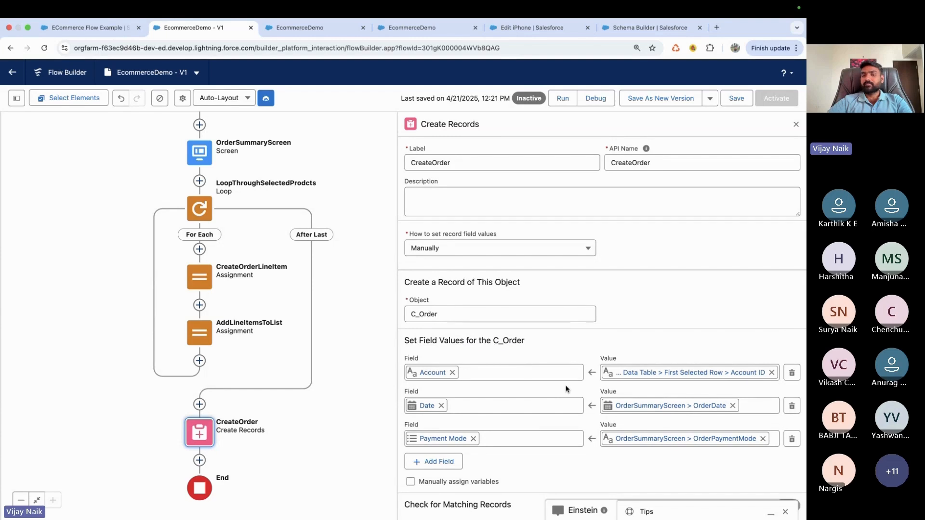
Add a Transform element after CreateOrder and label it AssignOrderIdToEachOrderItem.
scroll(256, 432, down, 3)
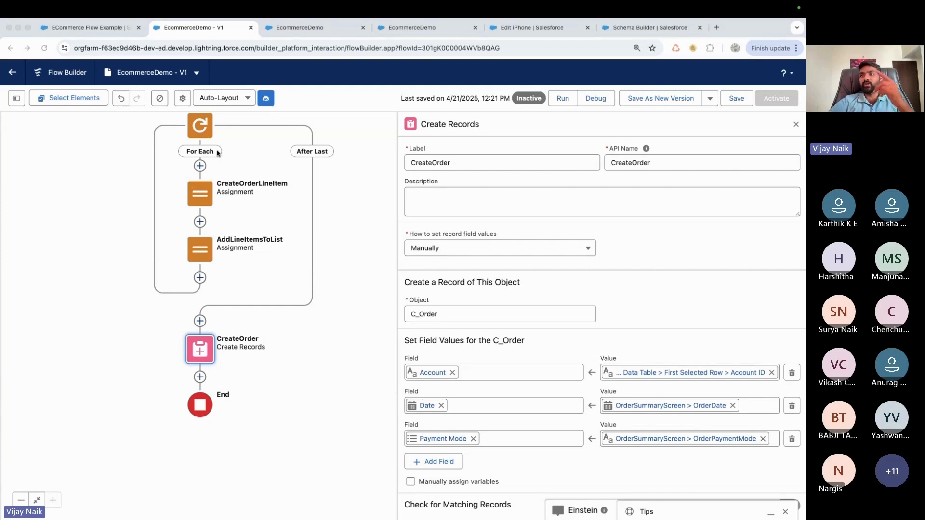
click(200, 378)
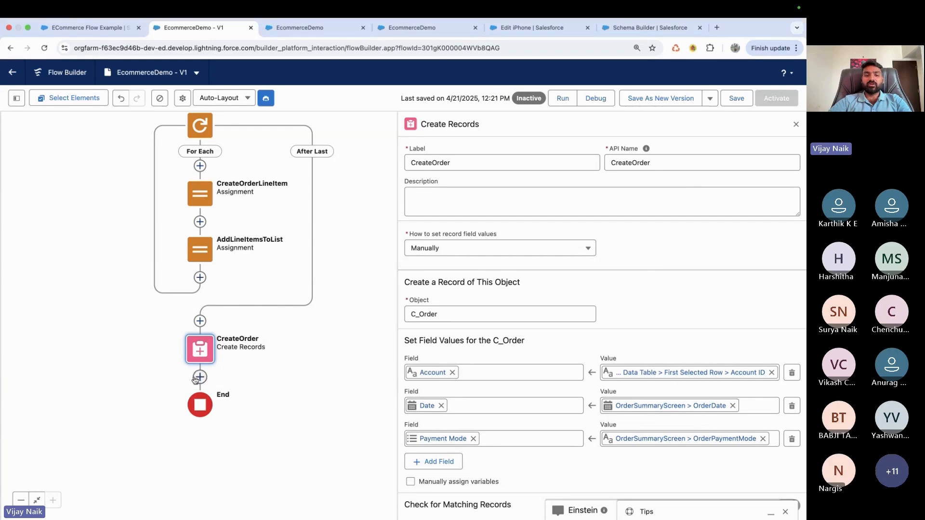
text(tra)
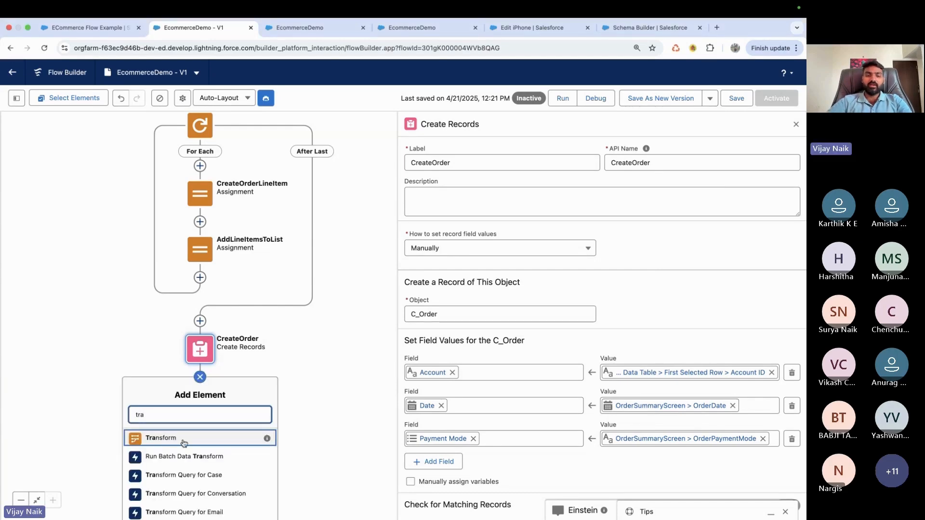
click(161, 438)
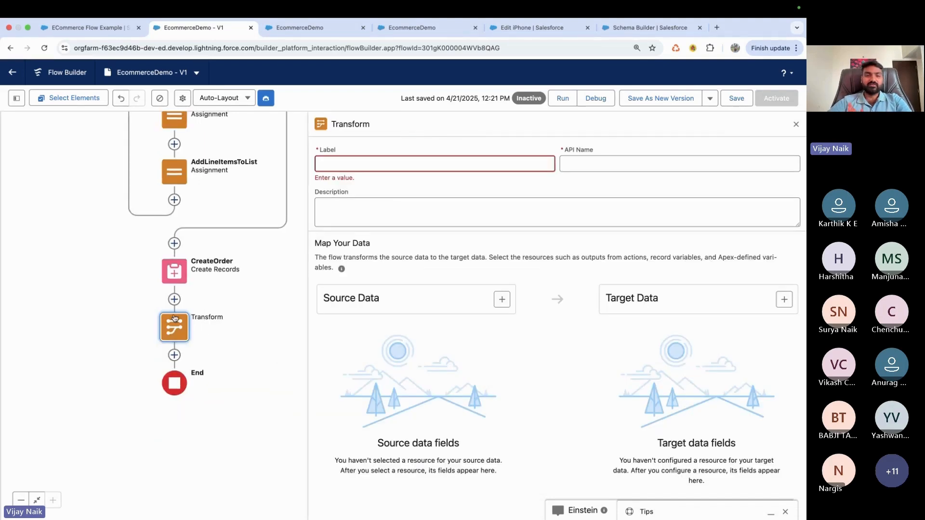
click(358, 164)
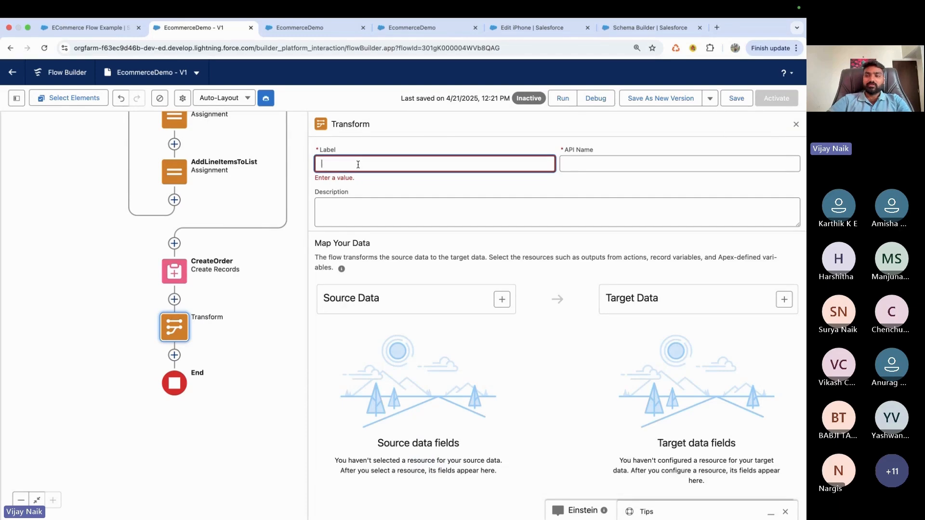
text(Assign)
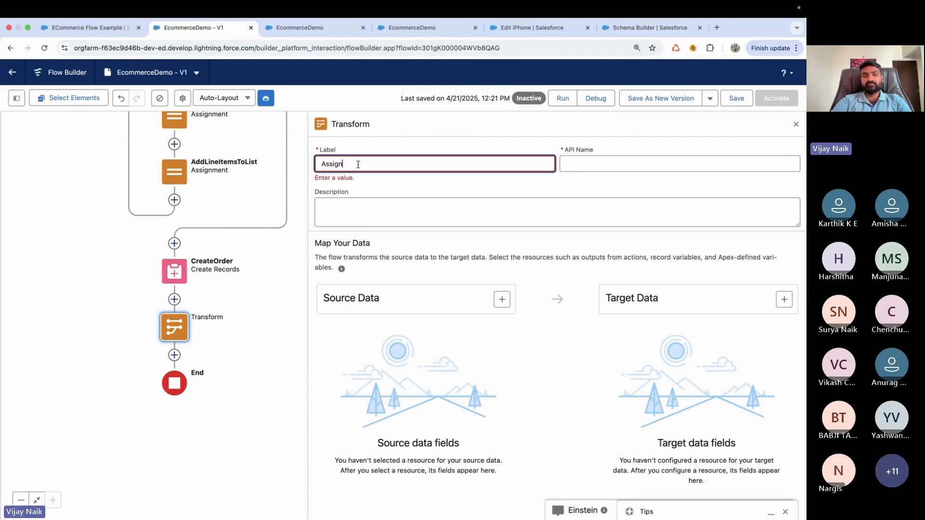
text(OrderIte)
key(BackSpace)
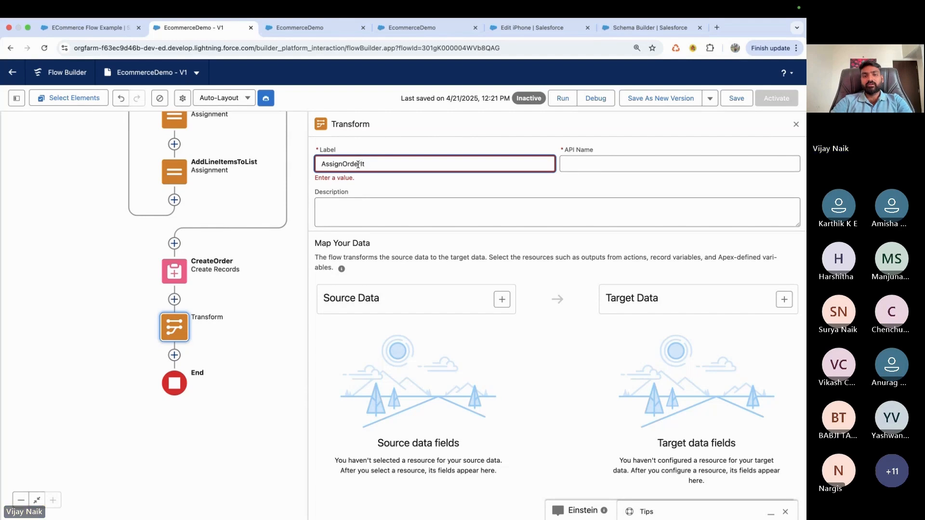
text(ToEach)
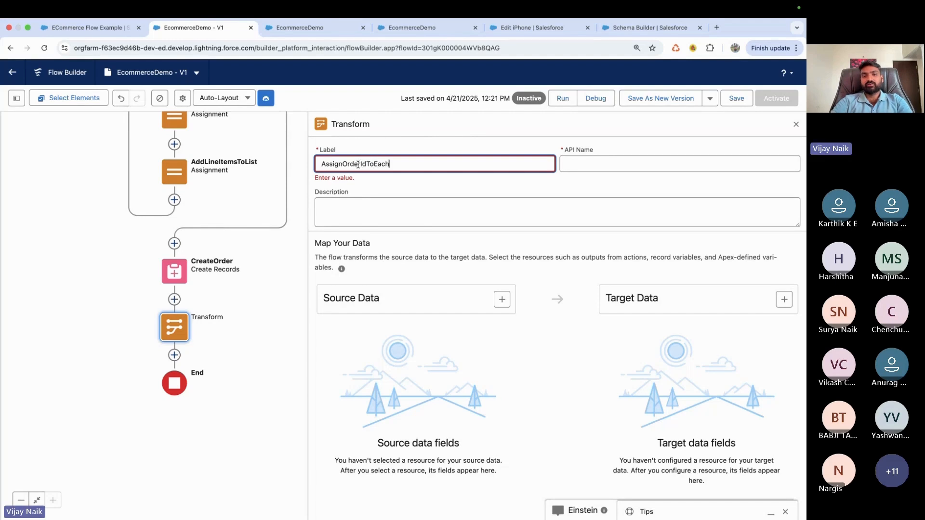
text(OrderItem)
click(583, 189)
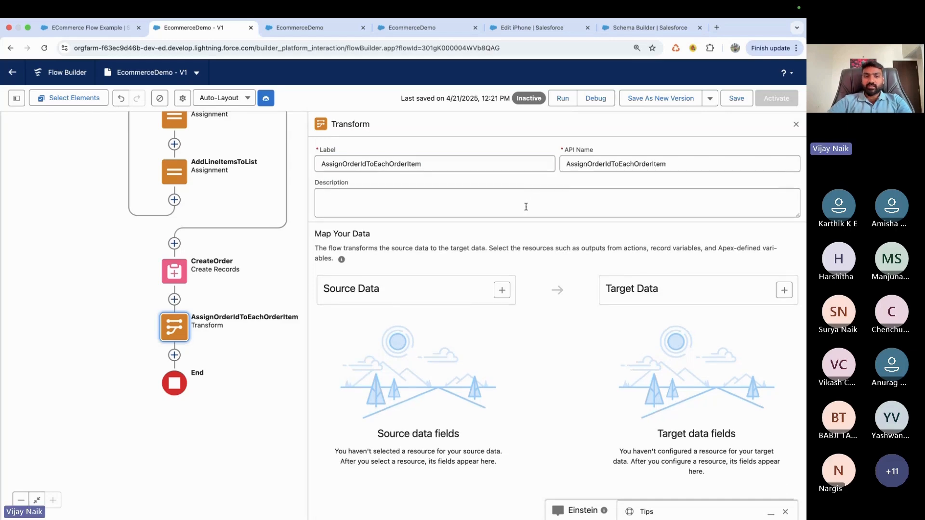
click(174, 272)
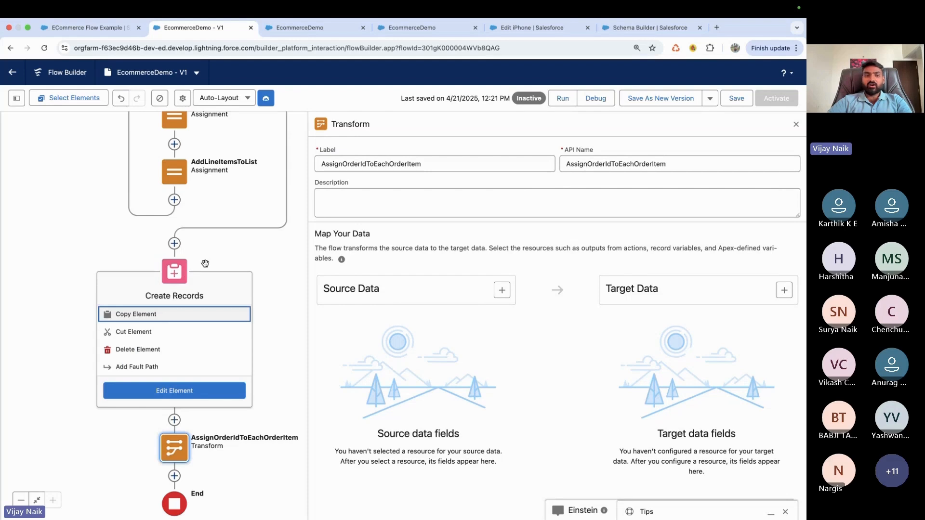
click(171, 458)
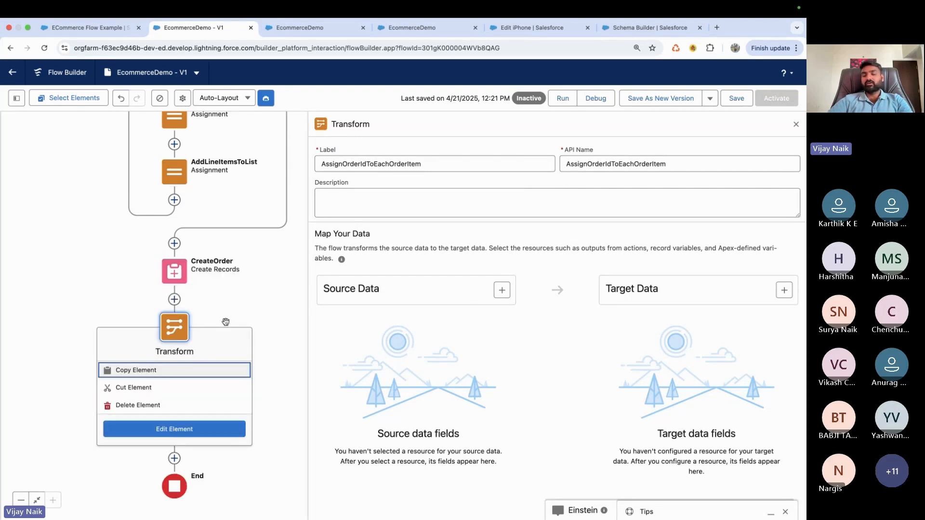
right_click(453, 327)
key(Escape)
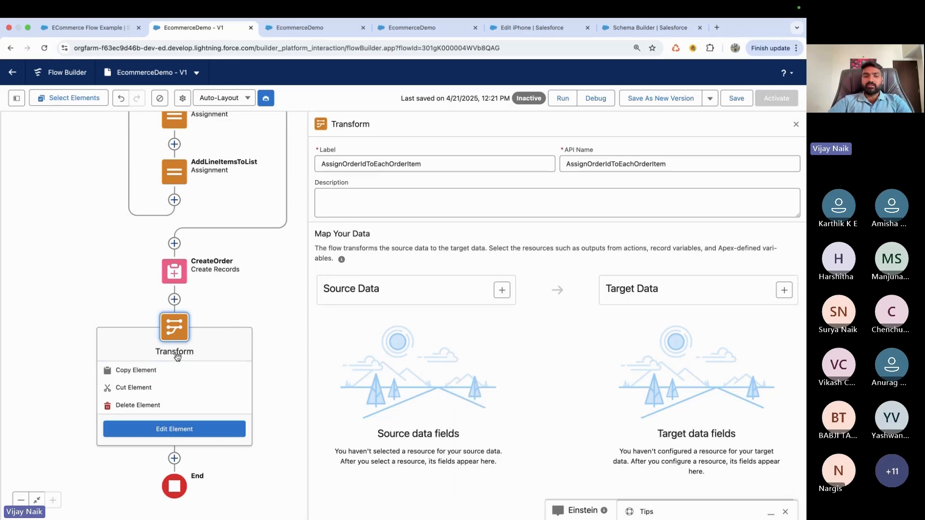
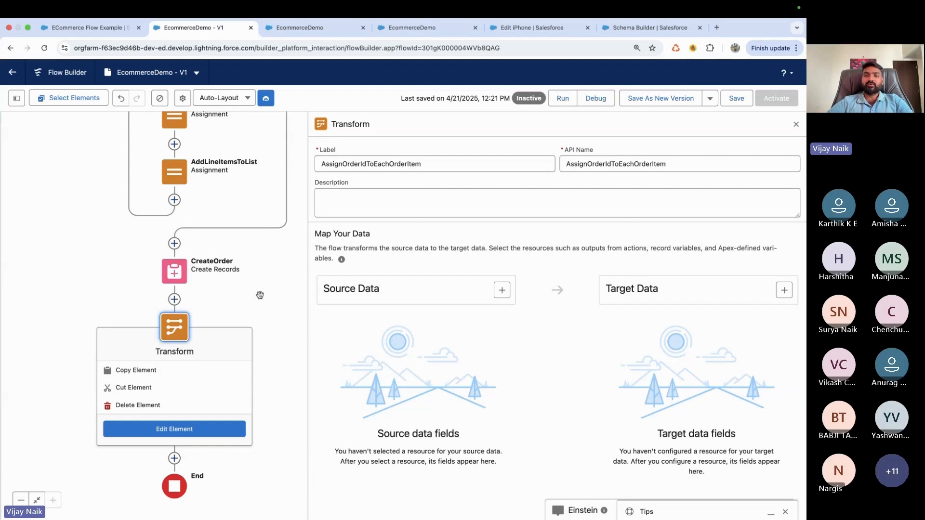
Add the OrderLineItems record collection as the Transform element's source data.
click(502, 290)
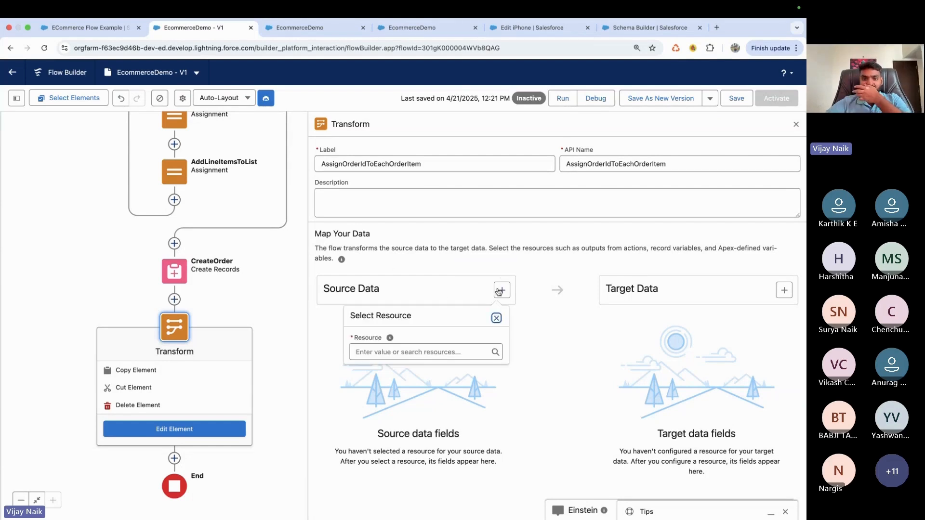
click(408, 353)
text(order)
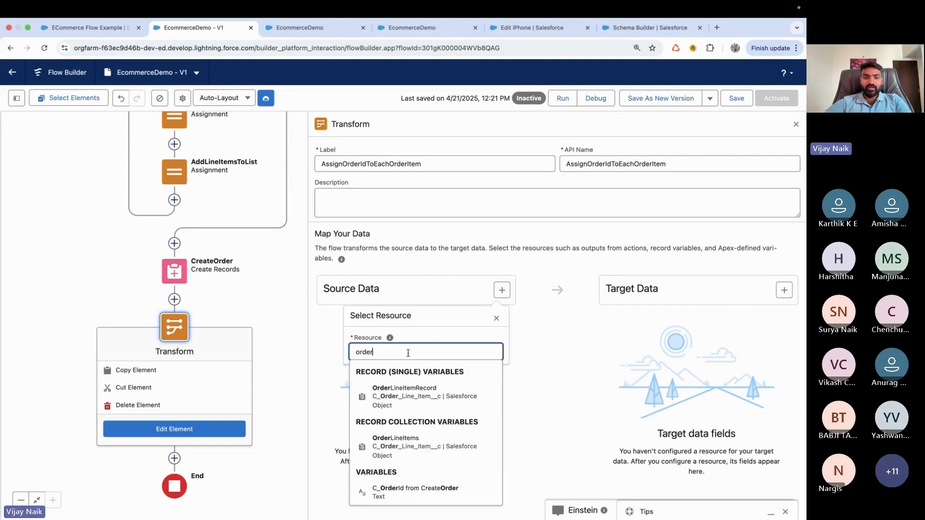
click(400, 448)
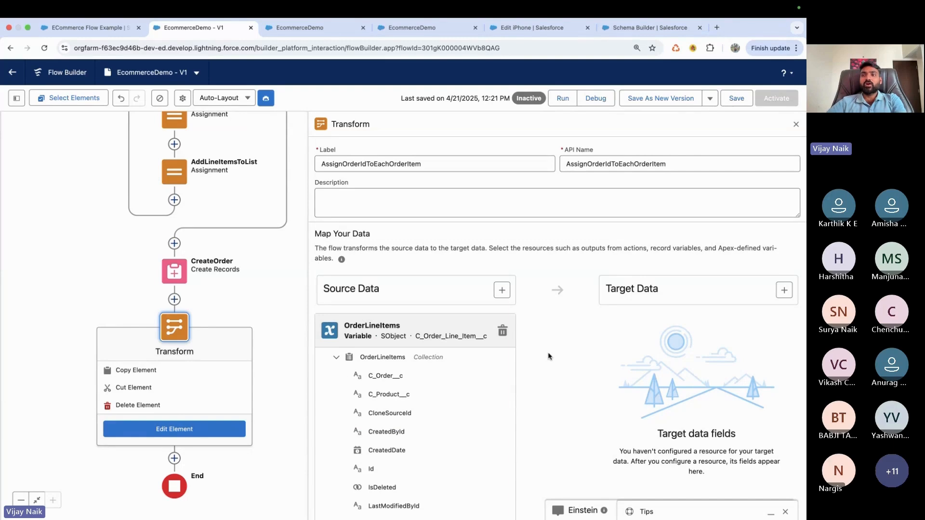
Create the Transform's target data as a Record collection with multiple values allowed, using the C_Order_Line_Item object.
click(784, 290)
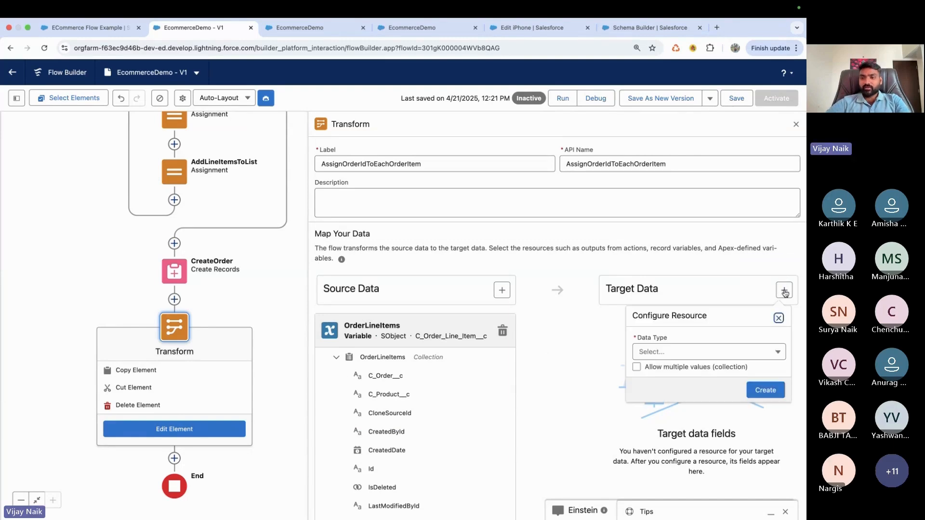
click(662, 355)
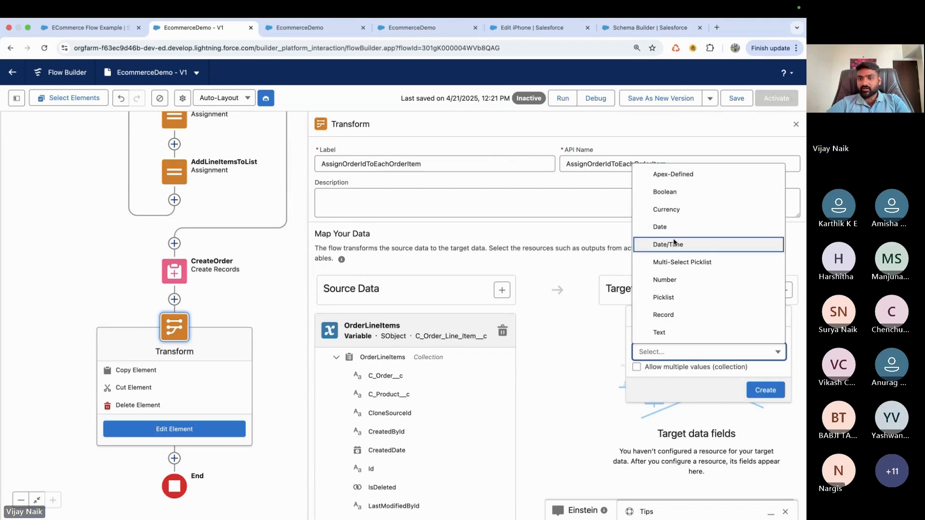
click(663, 314)
click(648, 393)
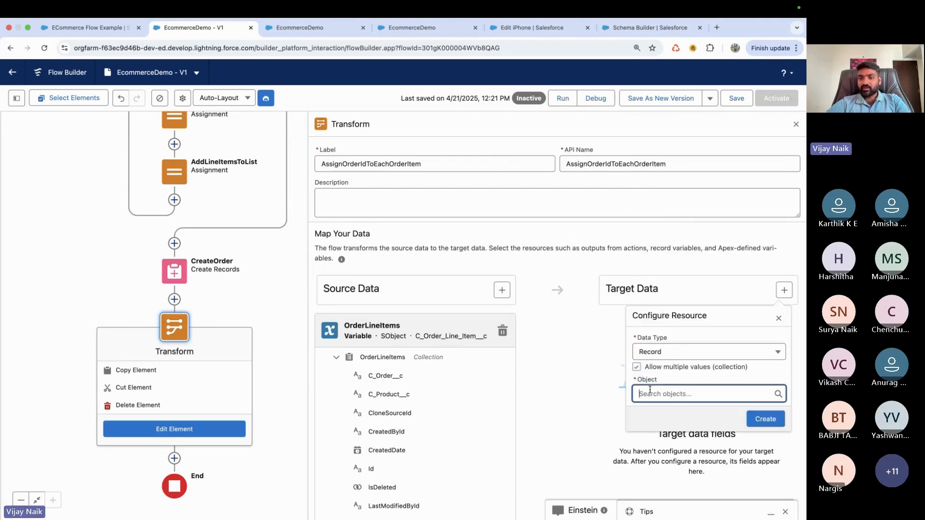
text(order)
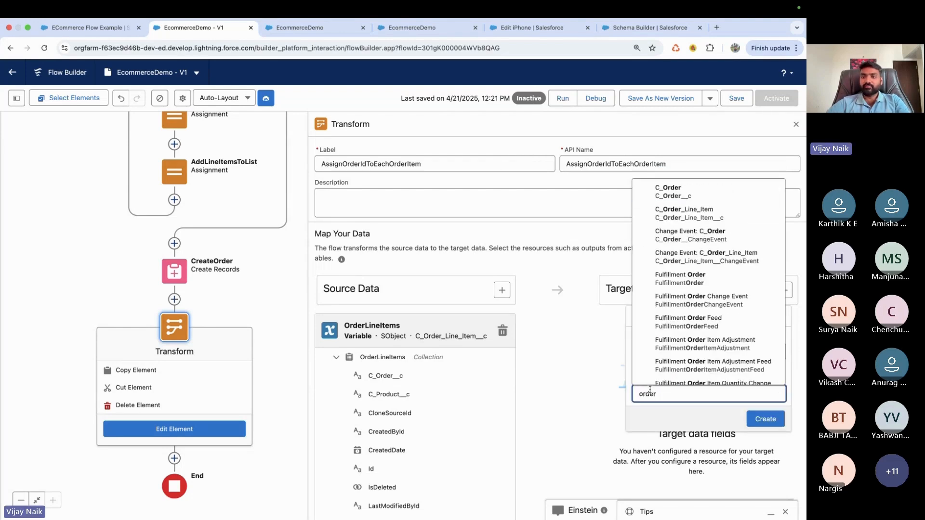
click(689, 213)
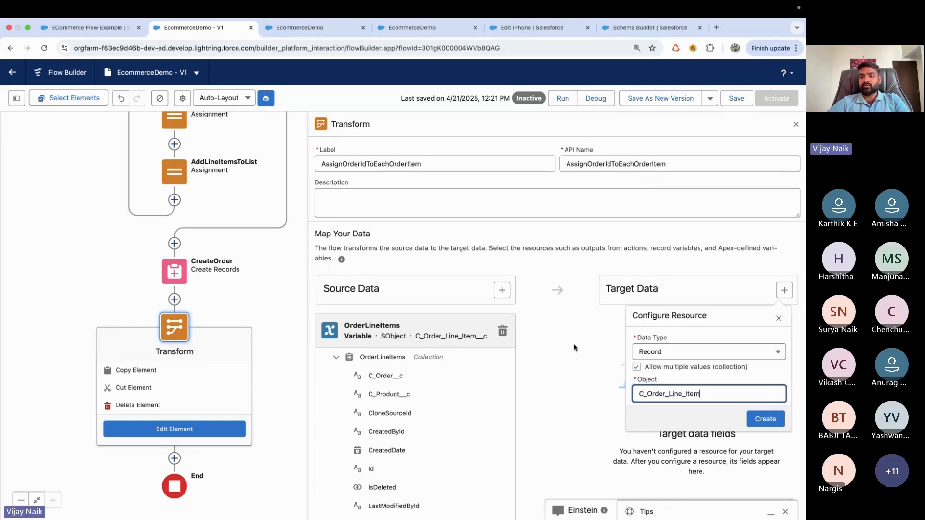
click(765, 419)
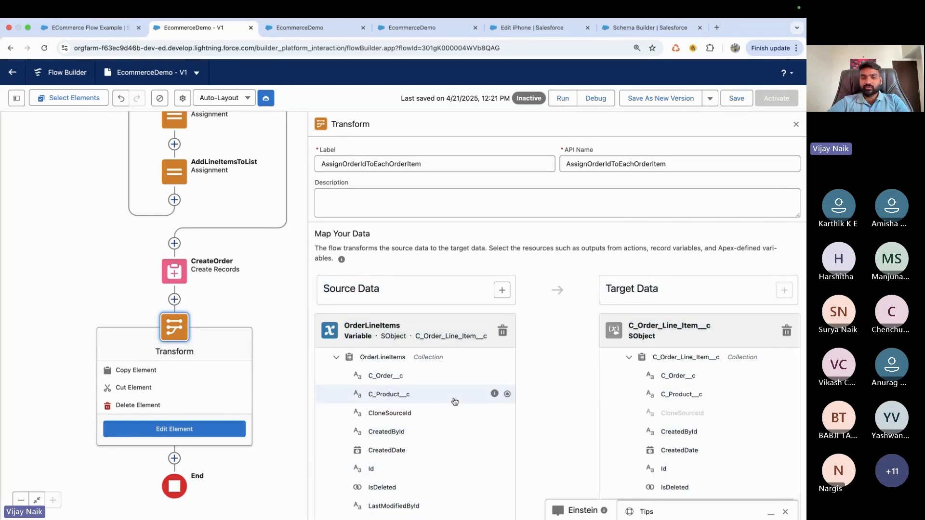
Map C_Product__c from the source OrderLineItems collection to C_Product__c in the target C_Order_Line_Item__c collection.
click(507, 395)
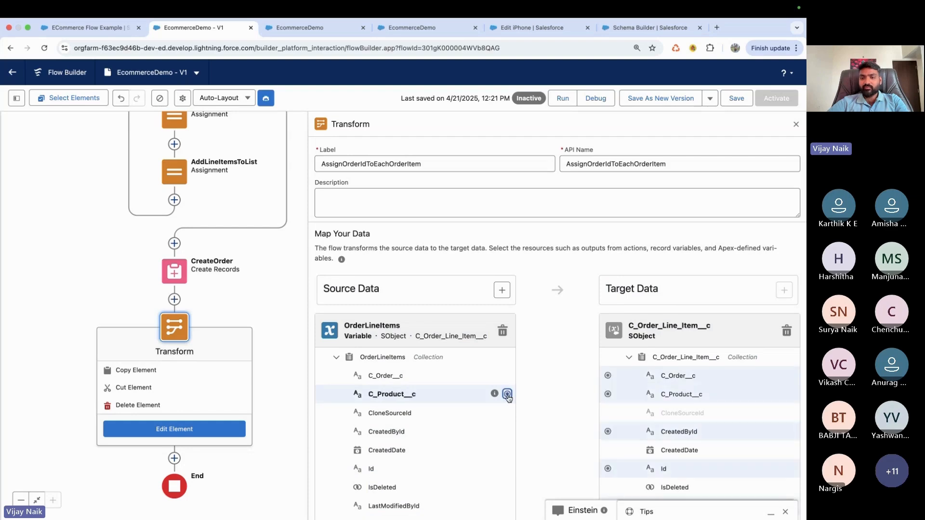
click(608, 394)
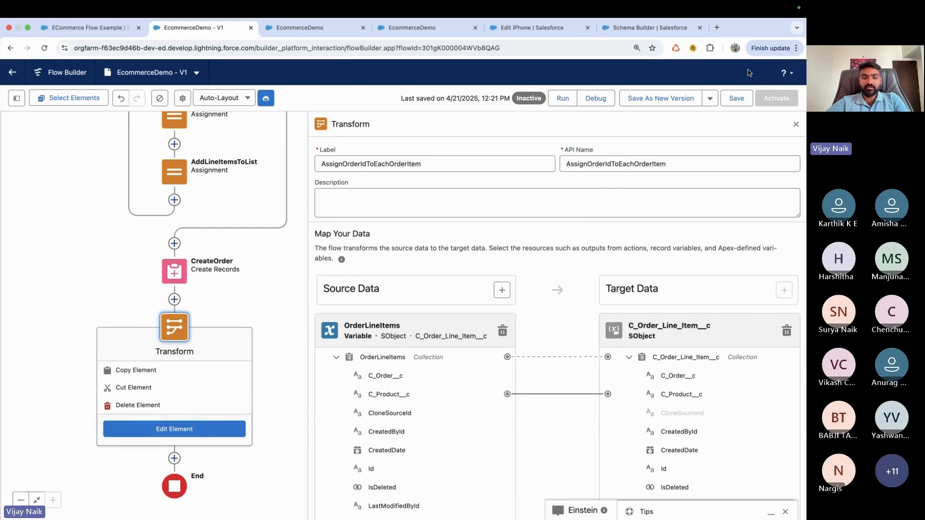
key(super+minus)
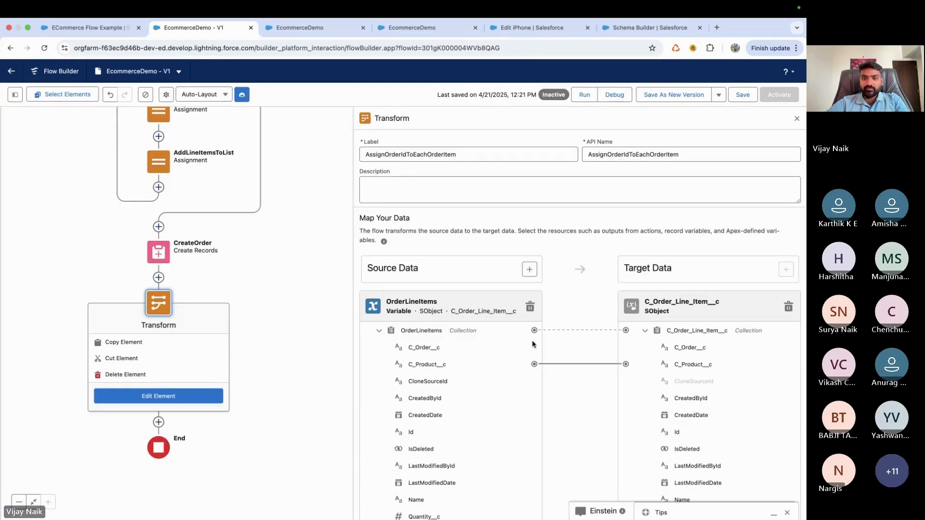
scroll(479, 400, down, 3)
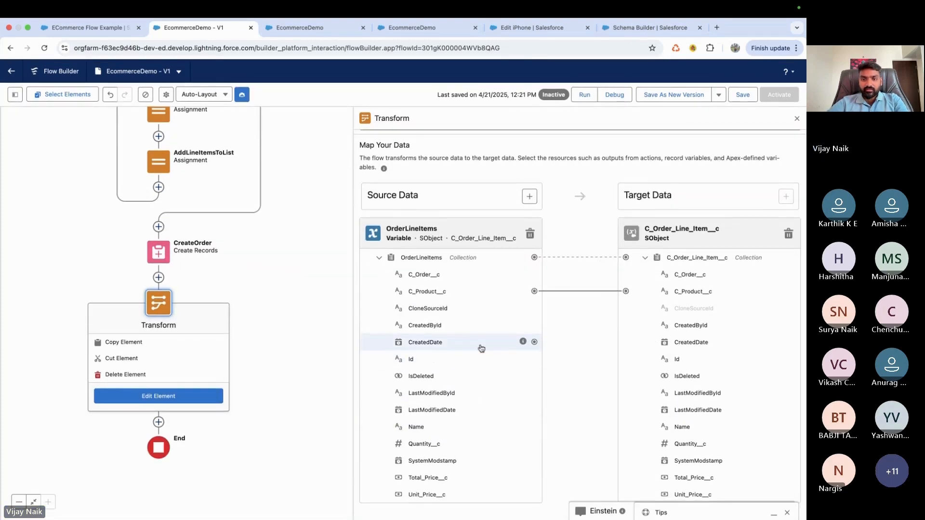
key(super+plus)
scroll(566, 366, down, 2)
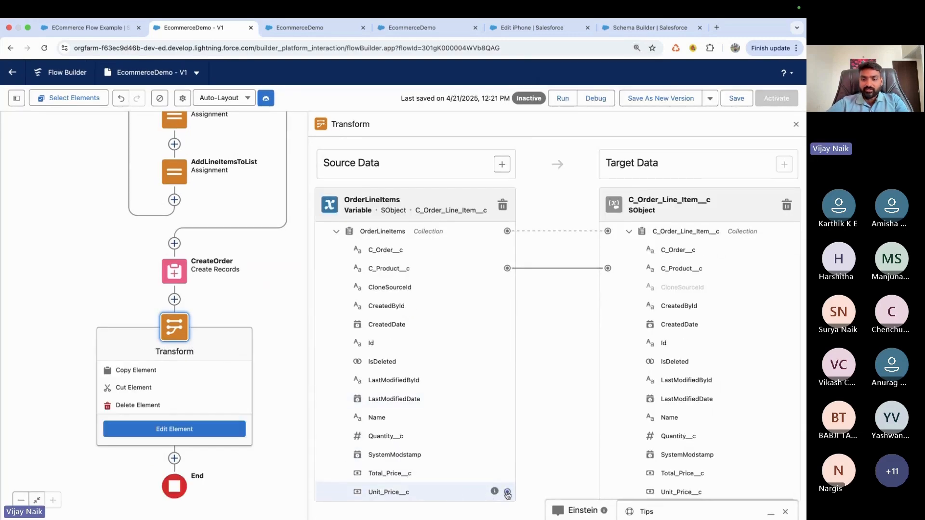
Map Unit_Price__c and Quantity__c from the source OrderLineItems collection to the same fields in the target C_Order_Line_Item__c collection.
drag(507, 493, 608, 492)
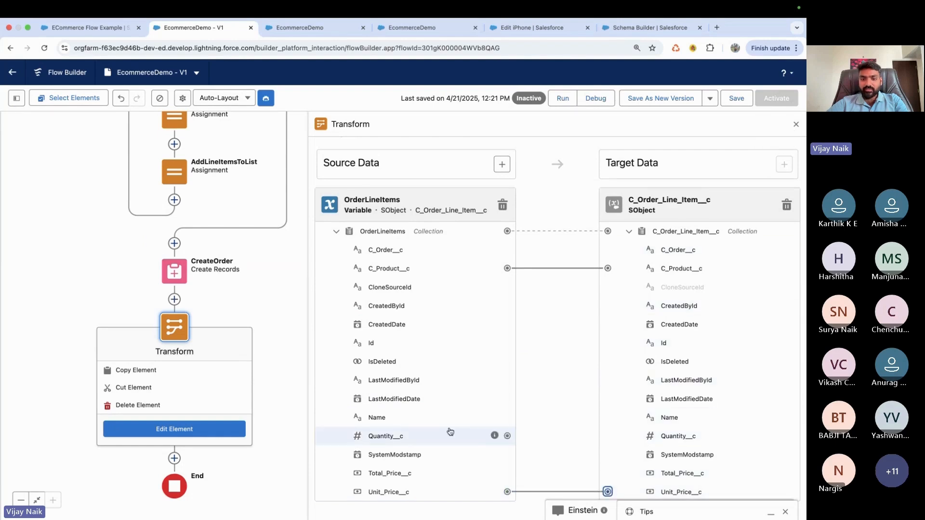
drag(507, 436, 608, 436)
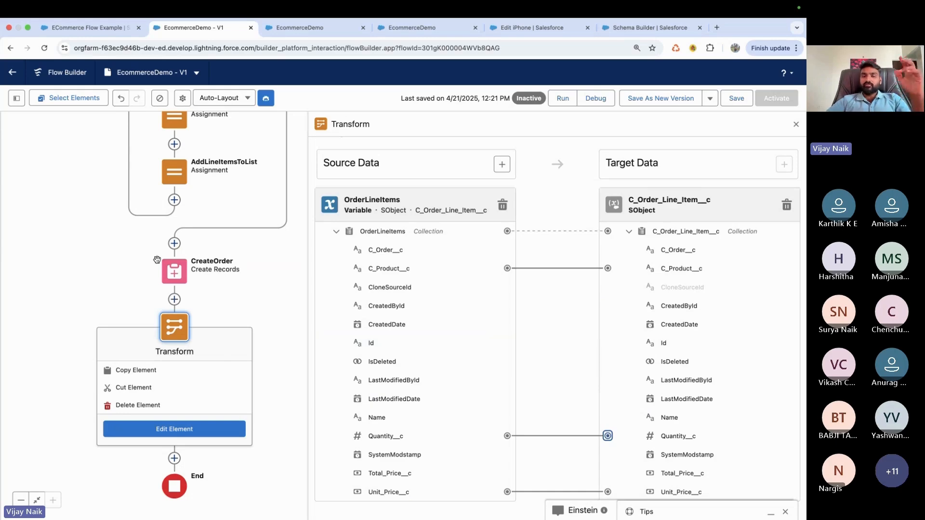
Examine the order details and line item quantities in the EcommerceDemo debug run, and return to the flow's Transform mapping.
click(288, 29)
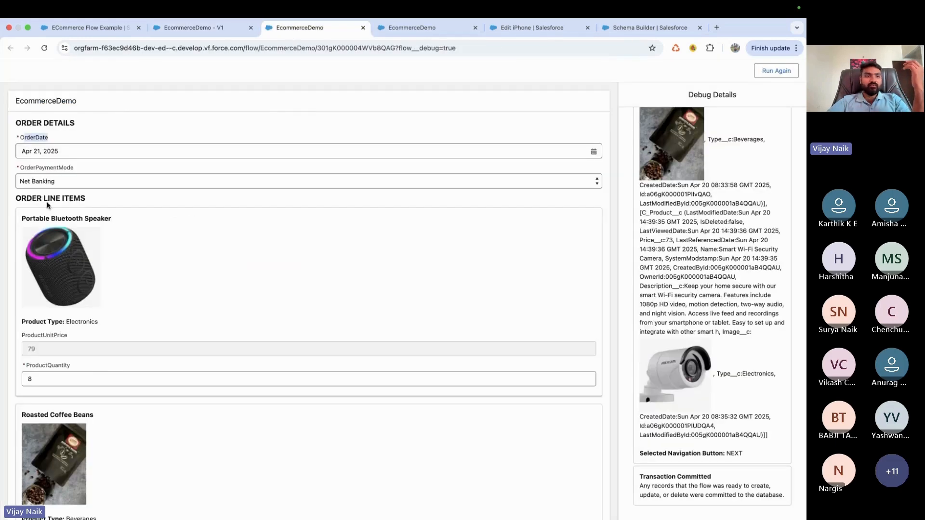
scroll(36, 313, down, 4)
scroll(37, 316, down, 1)
drag(53, 122, 99, 125)
scroll(99, 125, up, 2)
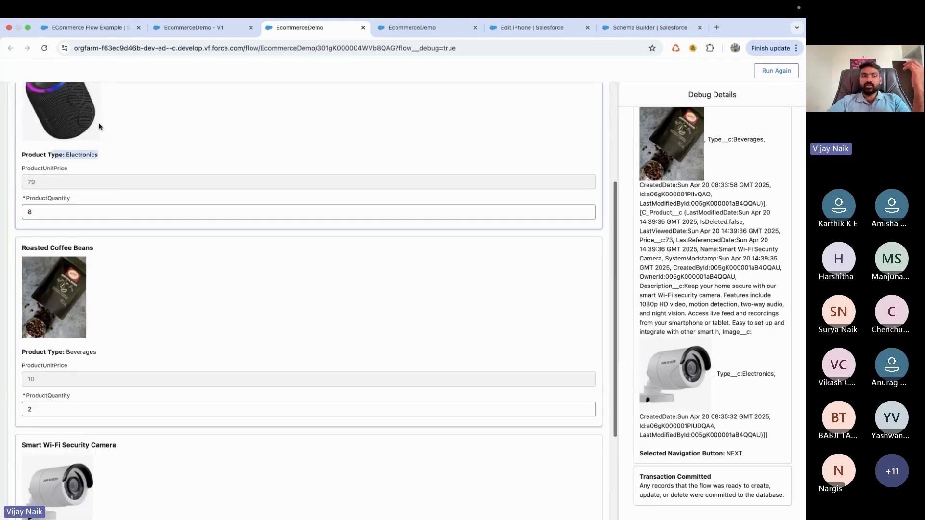
click(44, 266)
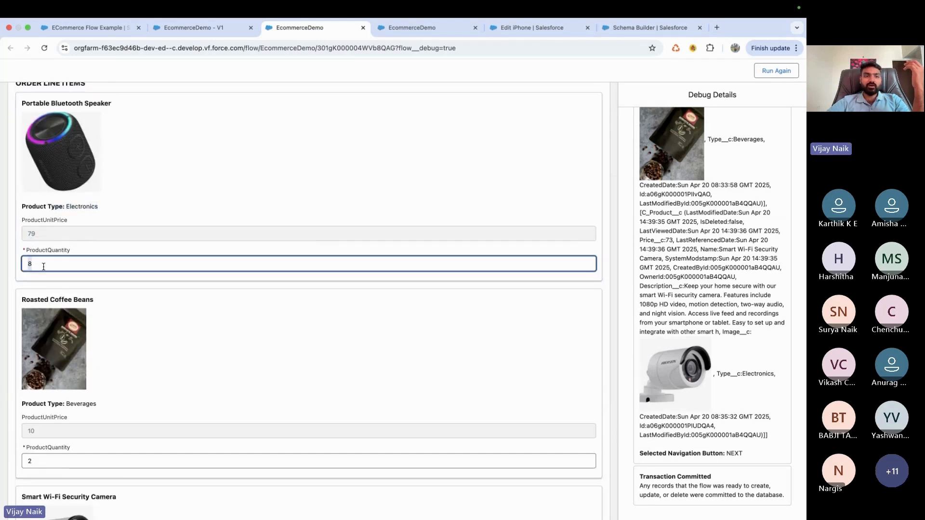
click(200, 32)
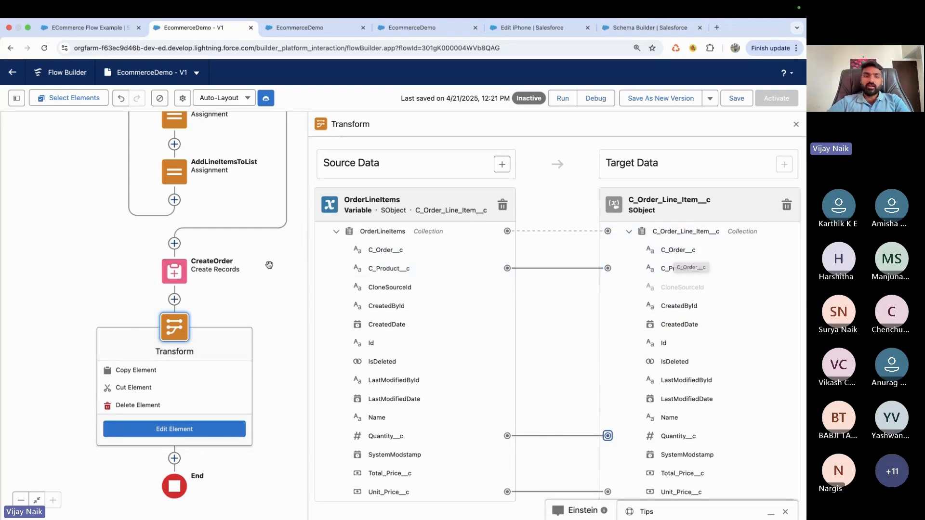
Add a formula transformation {!CreateOrder} to the target C_Order__c field, check its syntax and return to the mapping.
click(608, 249)
click(628, 253)
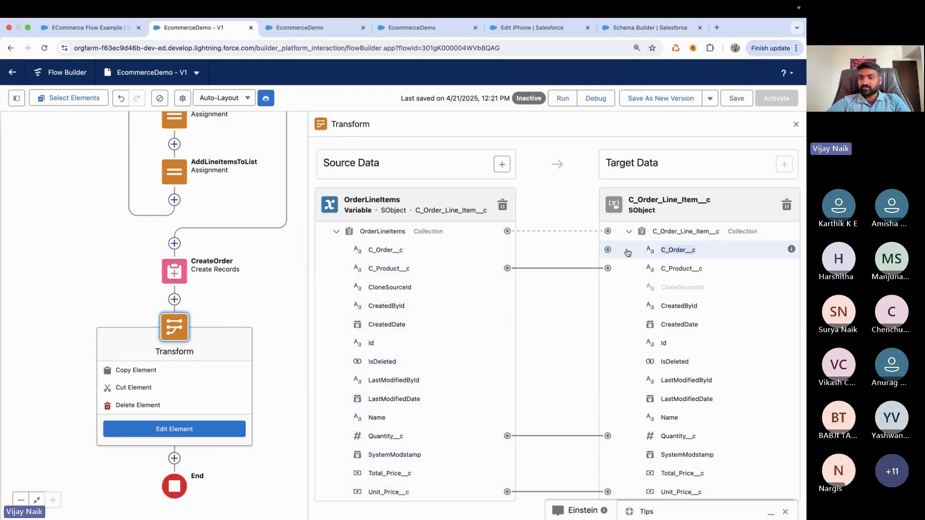
click(587, 252)
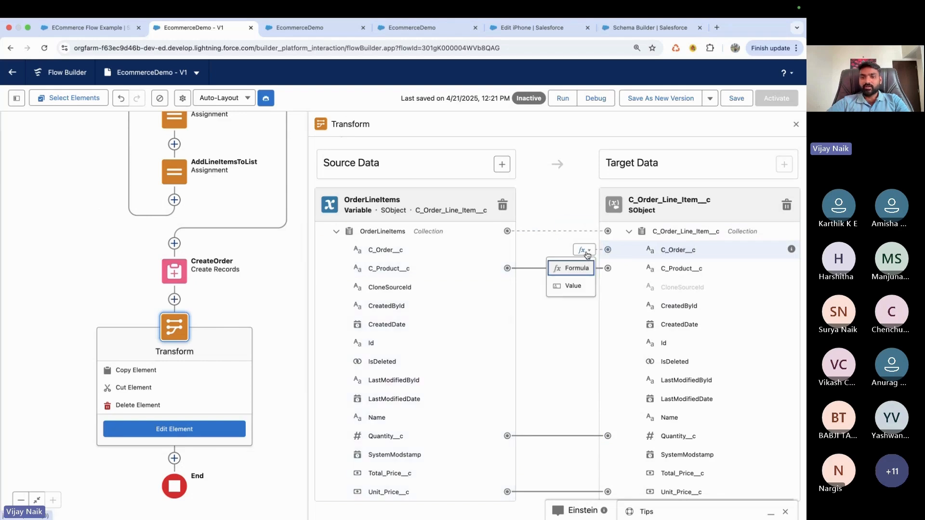
click(574, 270)
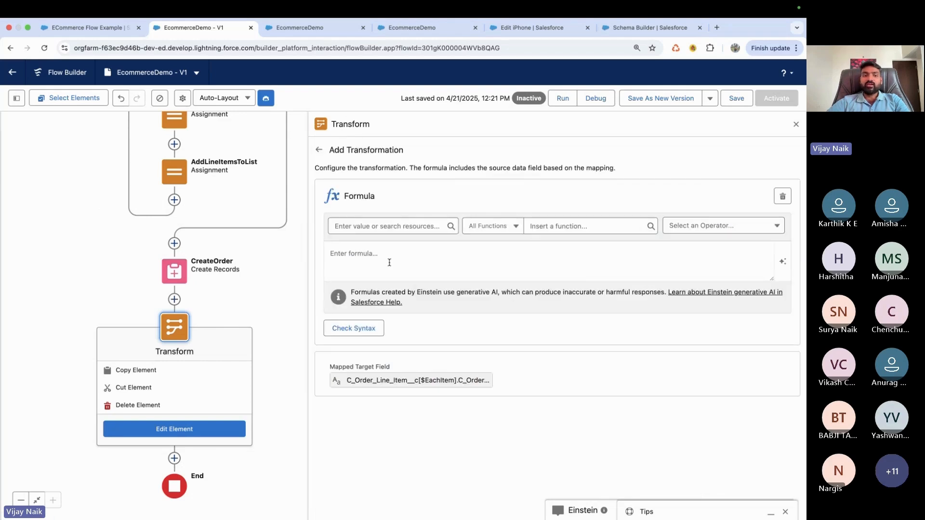
click(383, 226)
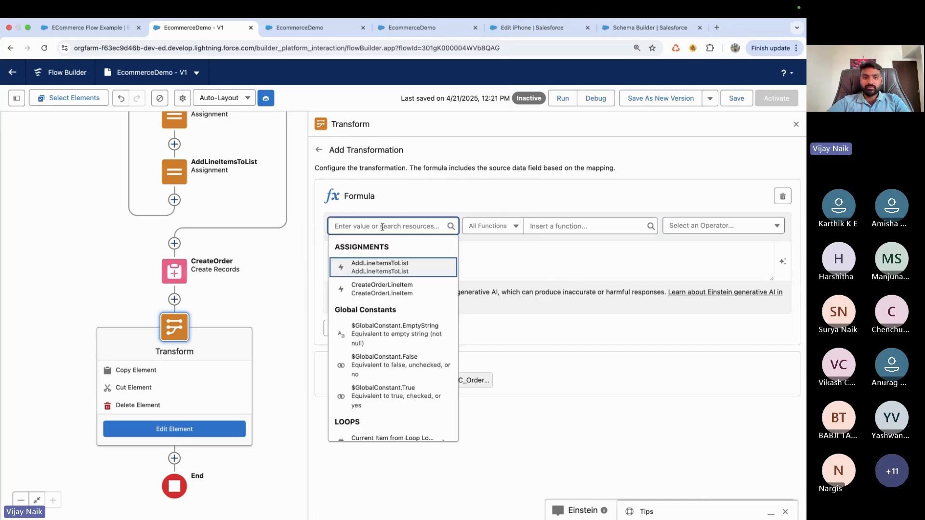
text(crea)
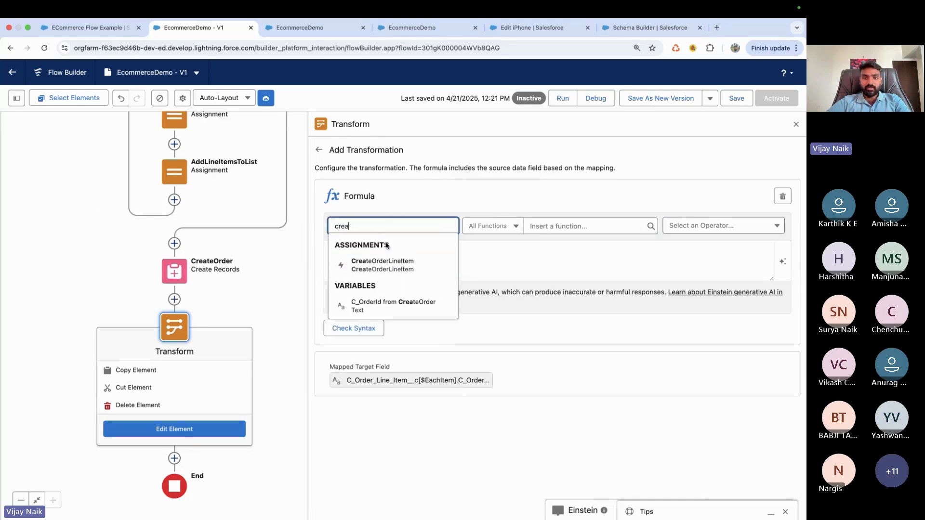
click(390, 309)
click(357, 329)
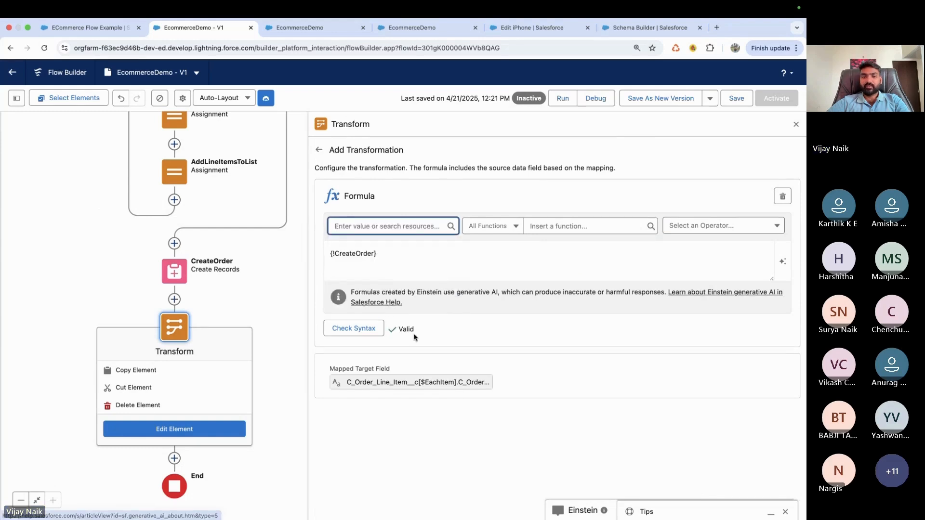
click(319, 149)
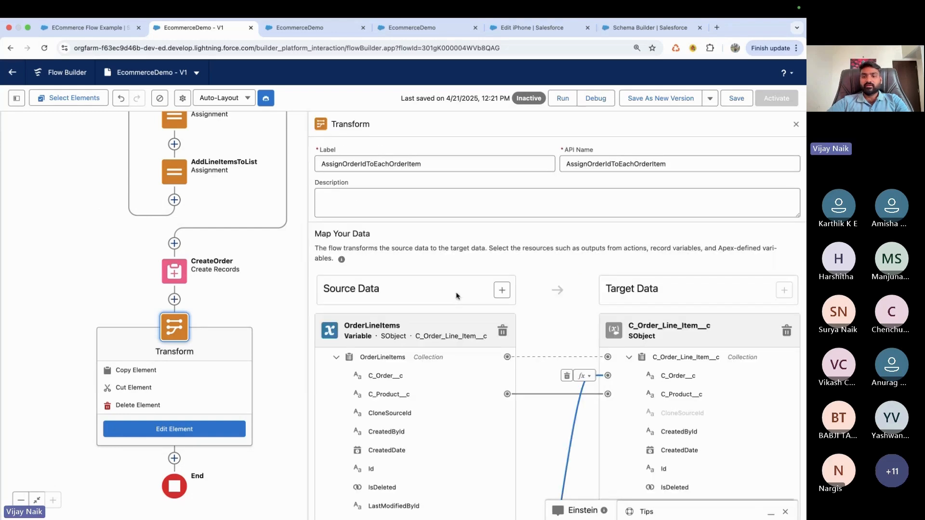
Review the Transform's mappings from OrderLineItems and CreateOrder to the target C_Order_Line_Item__c fields.
scroll(584, 295, down, 5)
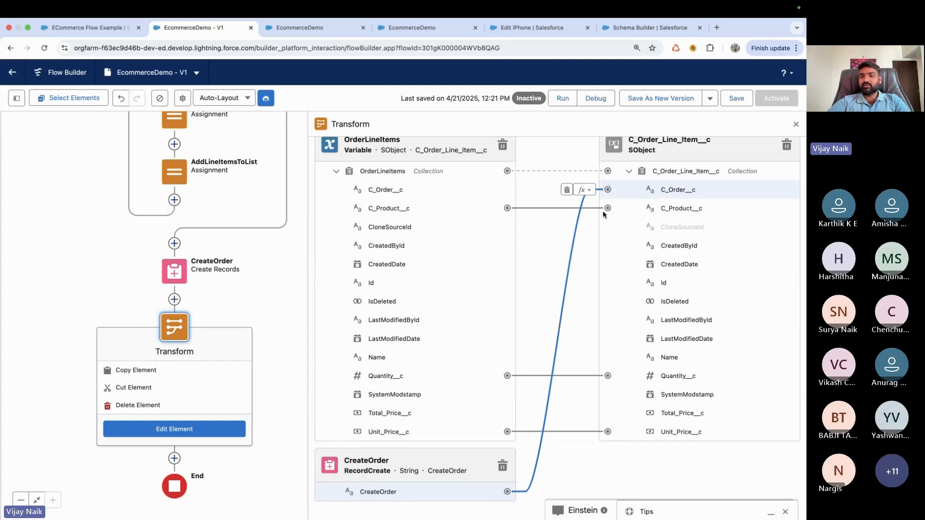
scroll(568, 235, up, 2)
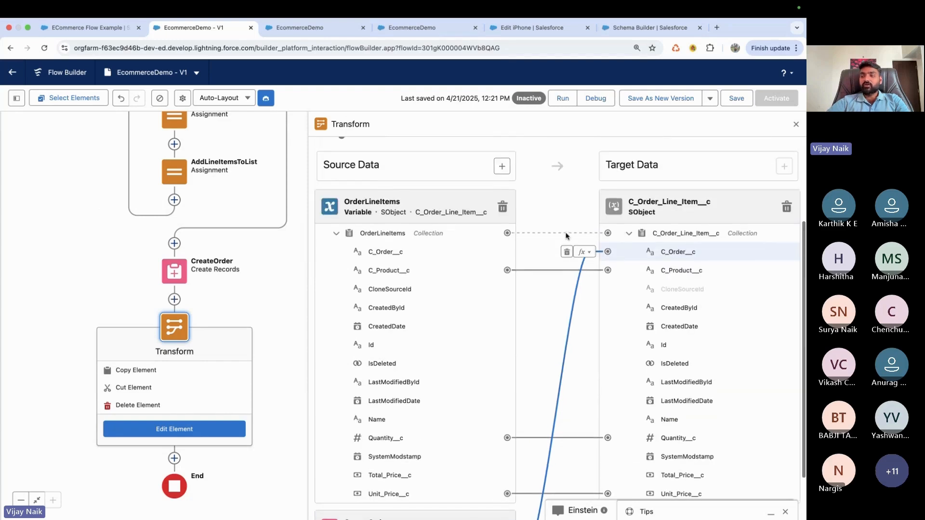
scroll(566, 235, up, 4)
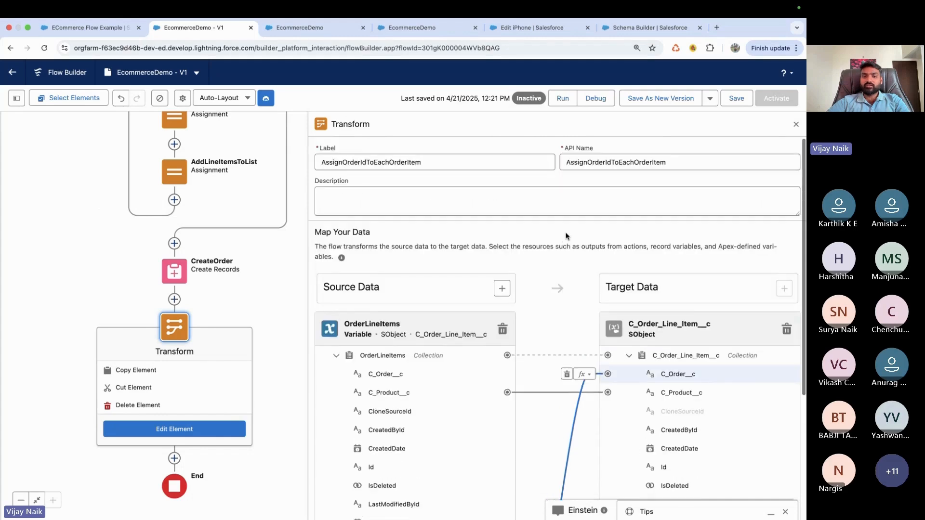
scroll(566, 235, down, 4)
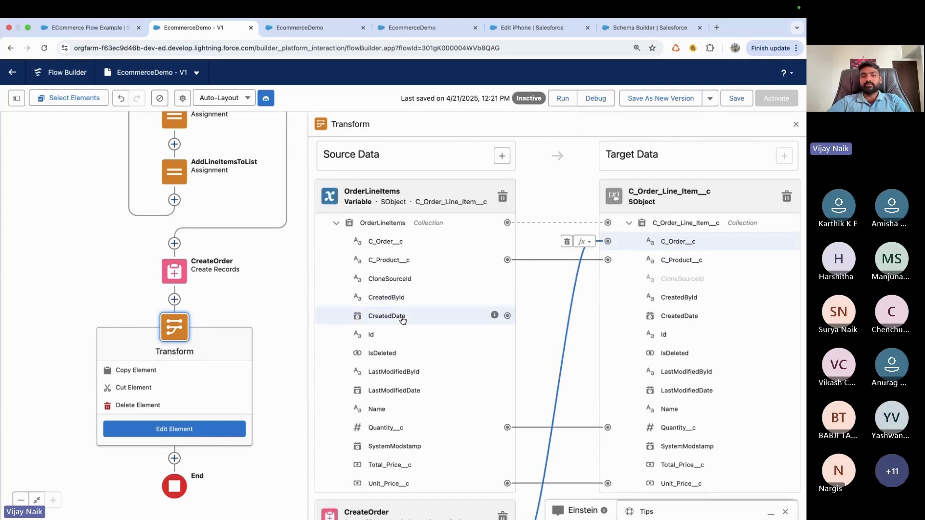
scroll(424, 405, down, 2)
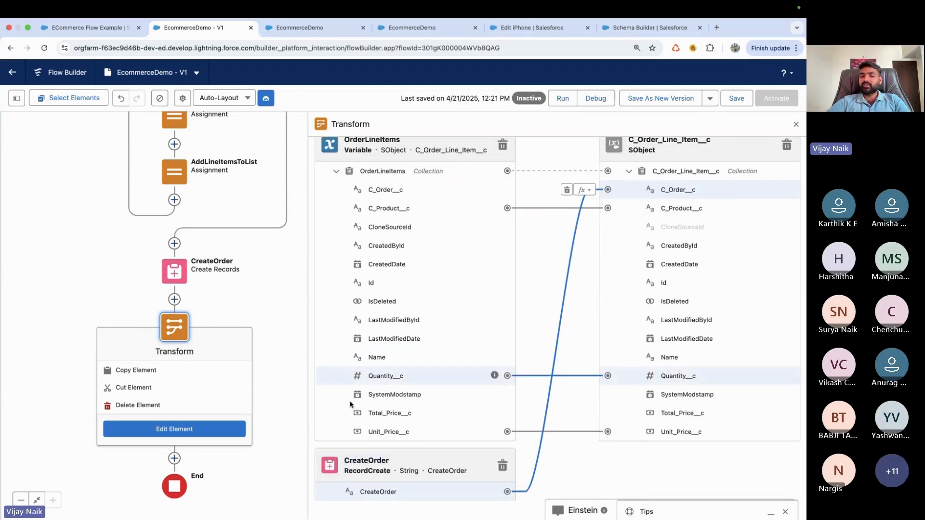
scroll(407, 407, up, 3)
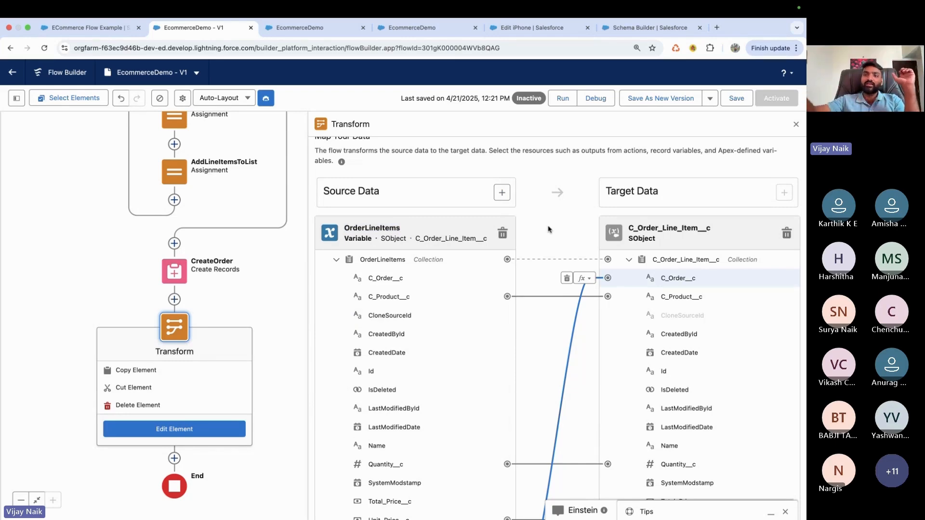
scroll(458, 306, down, 3)
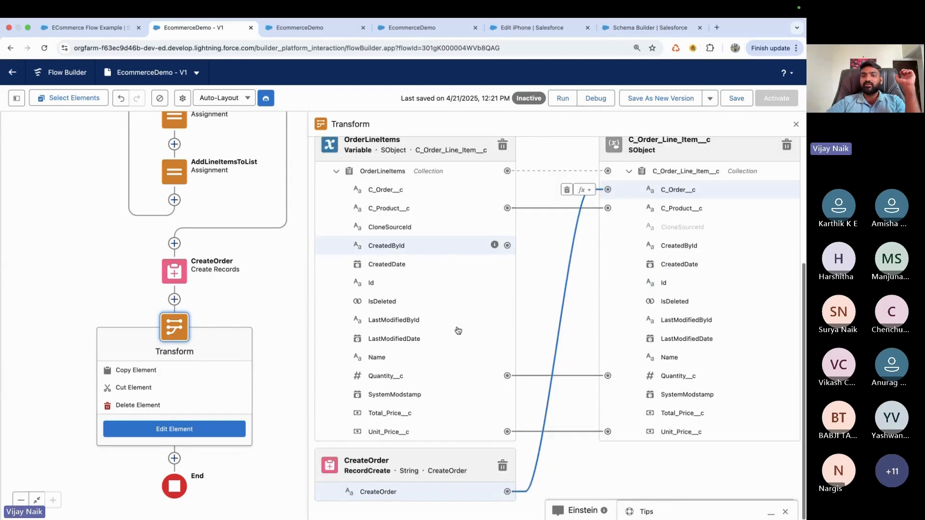
scroll(459, 330, up, 4)
scroll(458, 330, down, 3)
scroll(458, 331, up, 3)
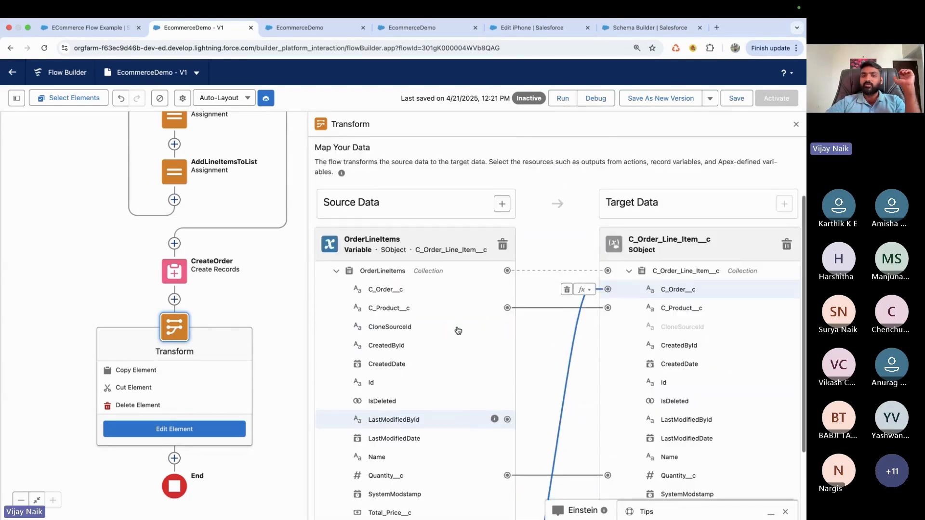
scroll(458, 331, down, 3)
scroll(458, 331, down, 1)
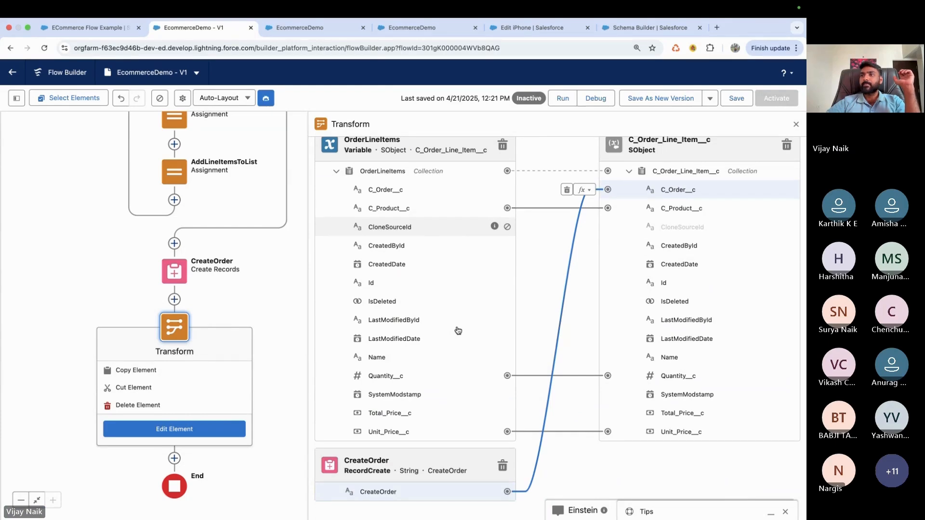
scroll(458, 331, up, 1)
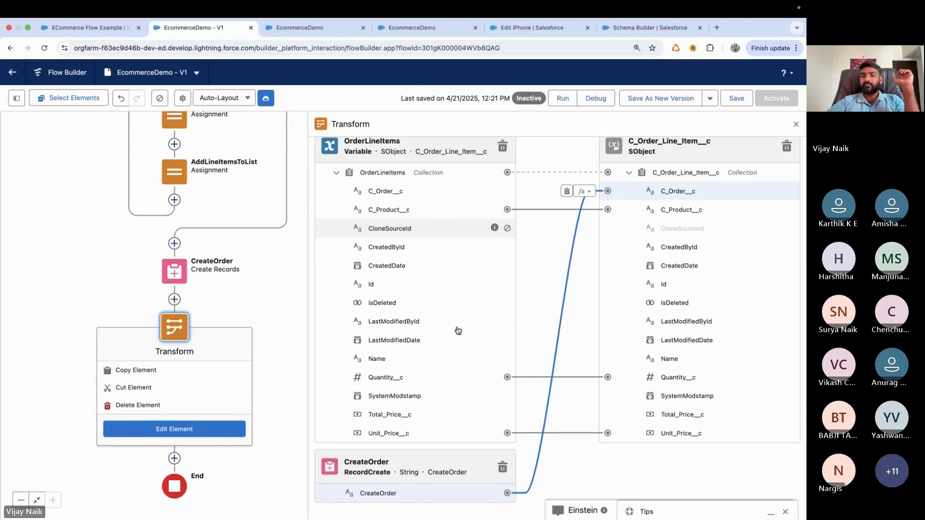
scroll(458, 331, up, 5)
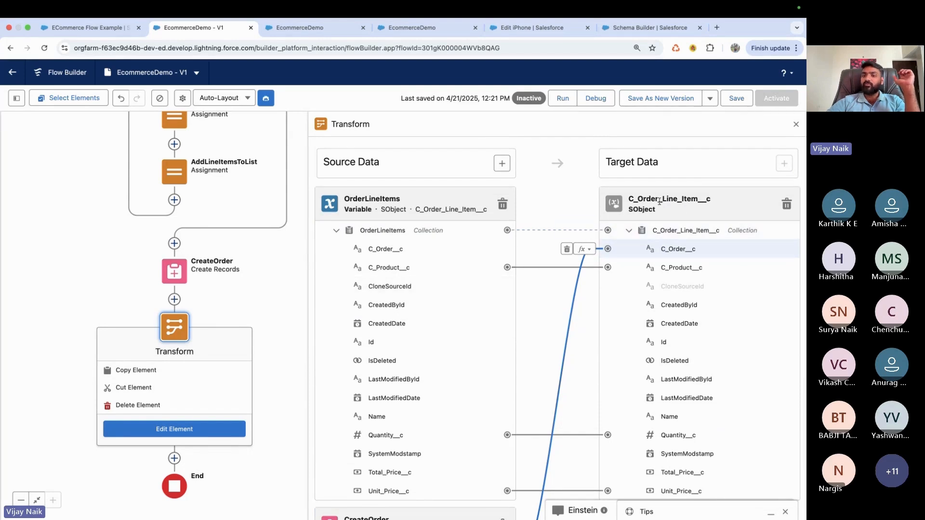
scroll(622, 347, down, 3)
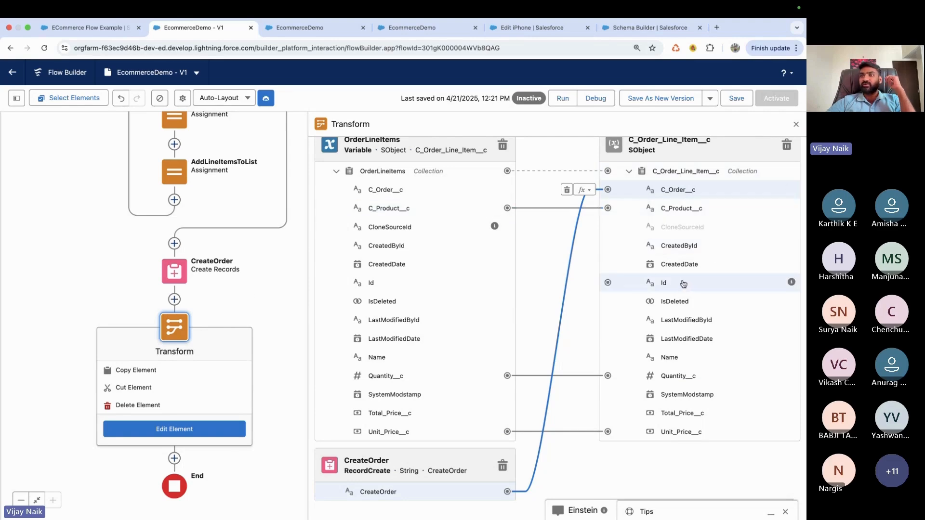
Add a Create Records element after the AssignOrderIdToEachOrderItem Transform.
click(174, 458)
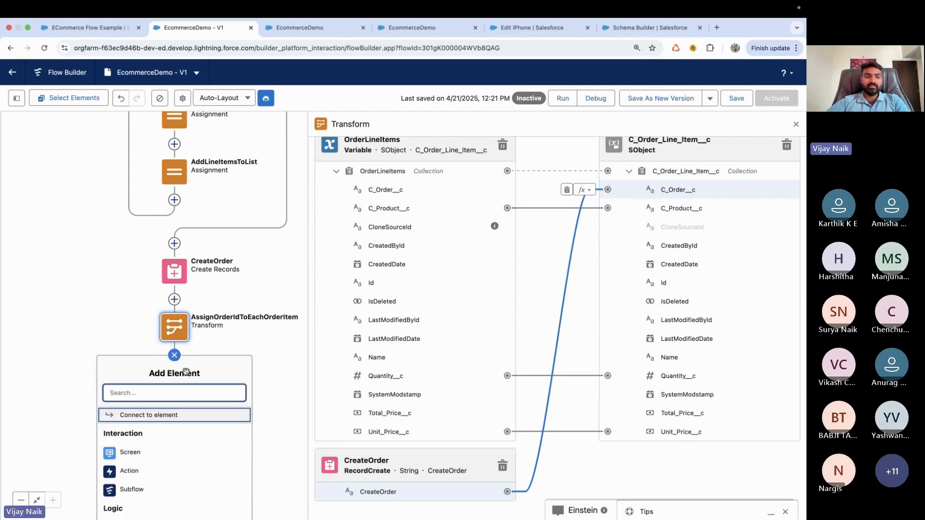
text(g)
key(BackSpace)
text(c)
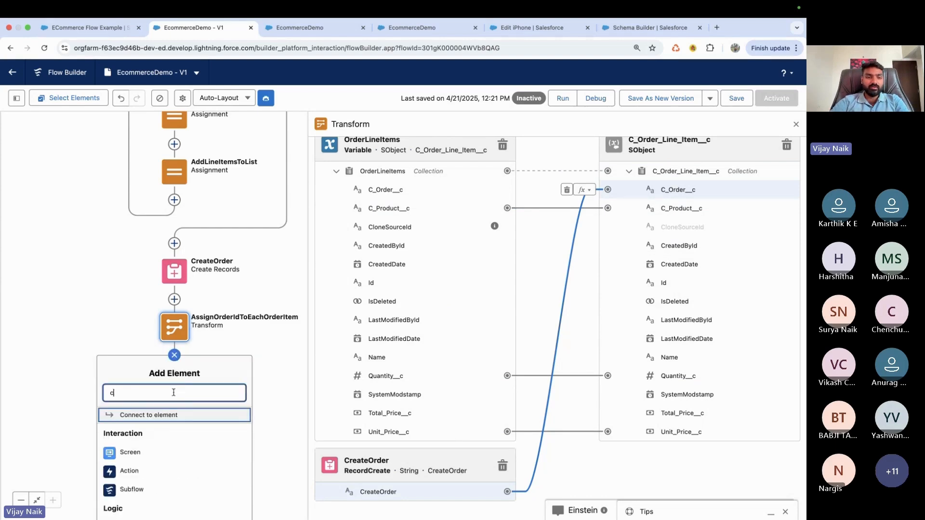
text(reate)
click(171, 418)
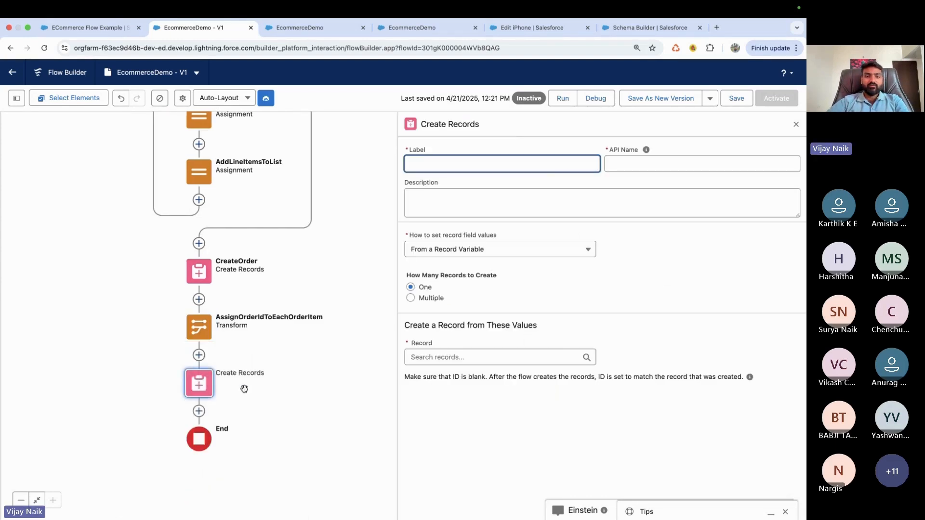
Set the new element to create multiple records from a record variable, using the C_Order_Line_Items collection from AssignOrderIdToEachOrderItem.
click(447, 257)
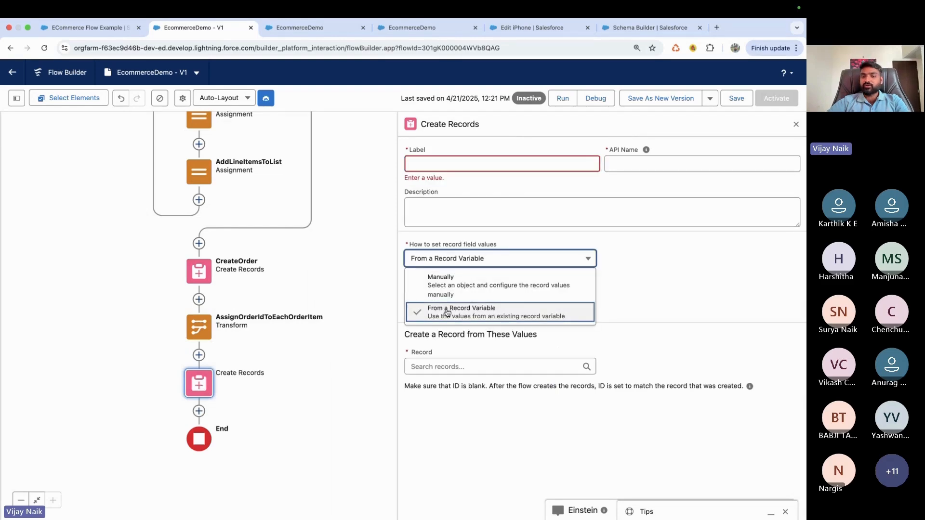
click(468, 317)
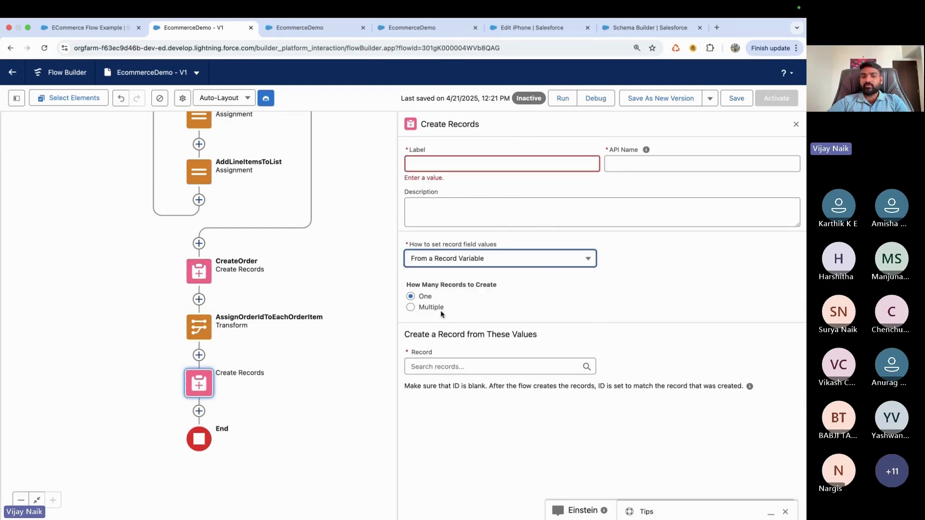
click(411, 307)
click(440, 365)
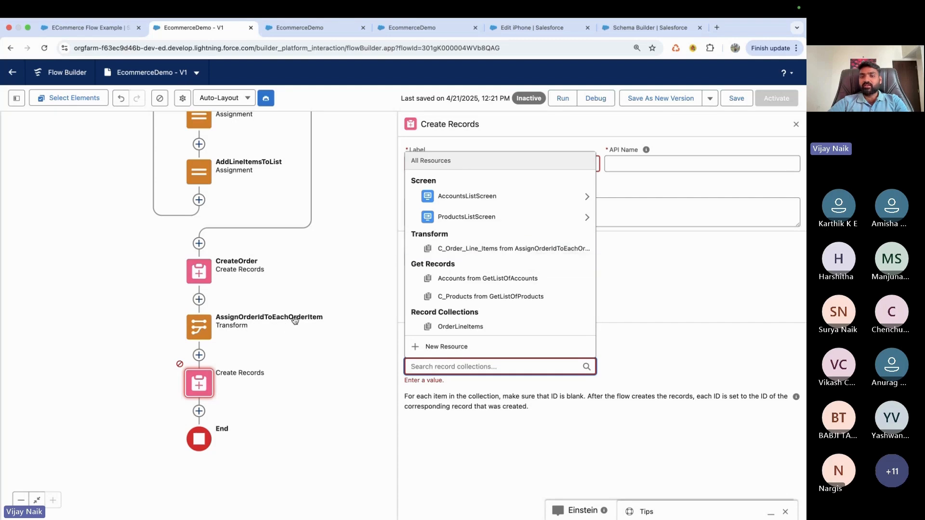
click(496, 248)
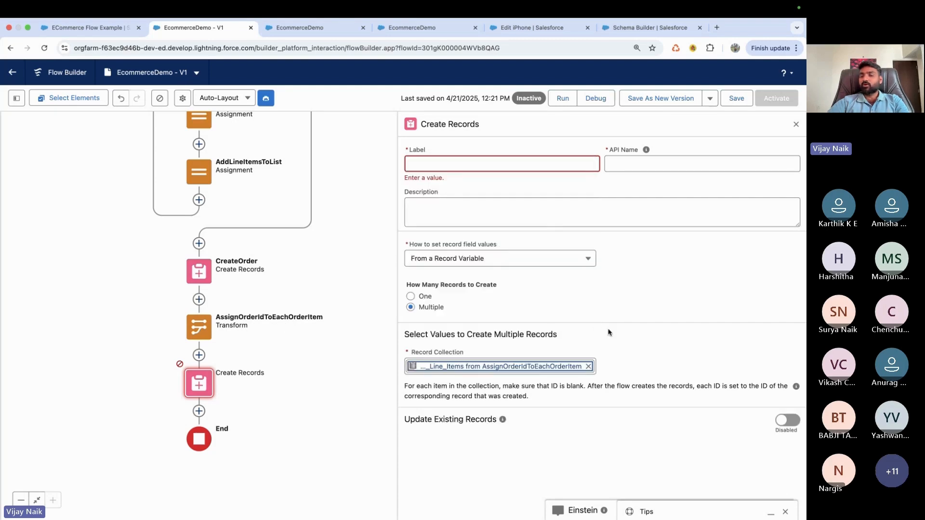
Recheck the AssignOrderIdToEachOrderItem target collection and mappings, and reopen the Create Records element that follows it.
double_click(202, 328)
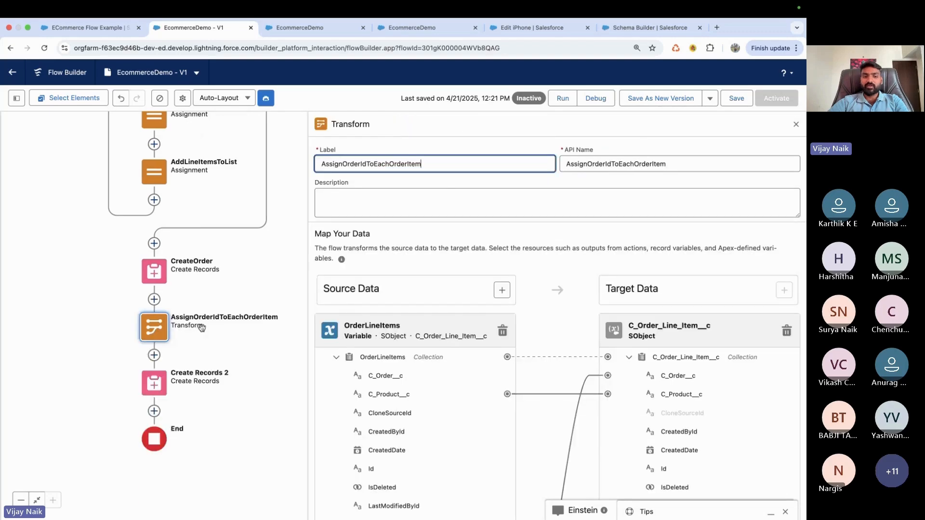
scroll(696, 365, down, 4)
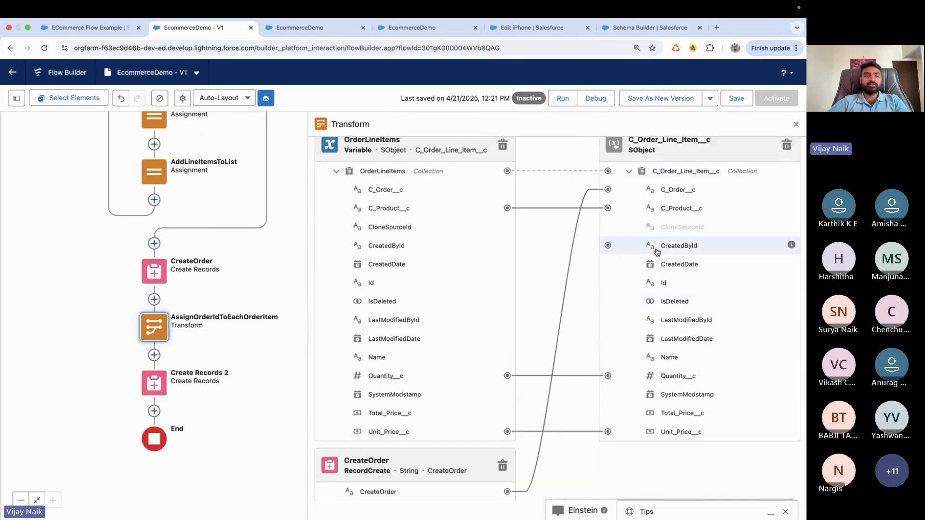
double_click(154, 385)
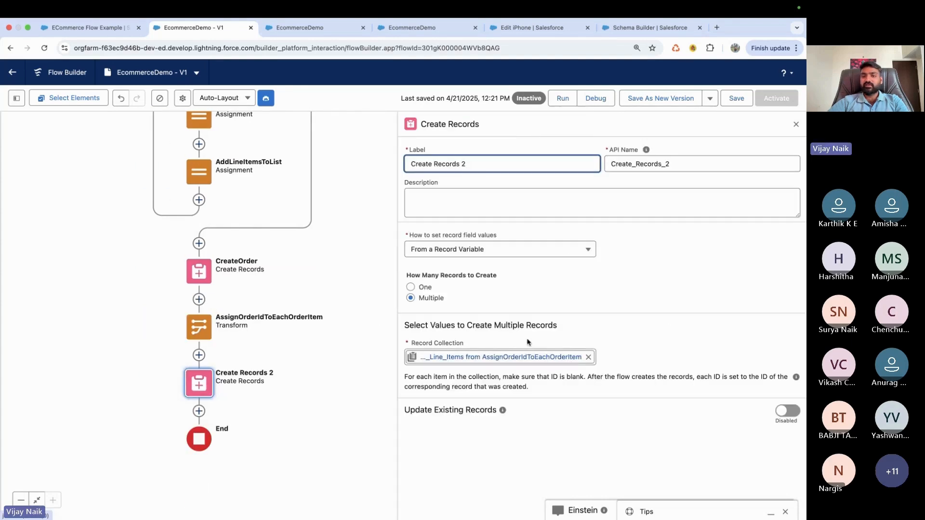
Rename the Create Records element after AssignOrderIdToEachOrderItem to CreateOrderLineItems, with a matching API name.
drag(474, 165, 359, 145)
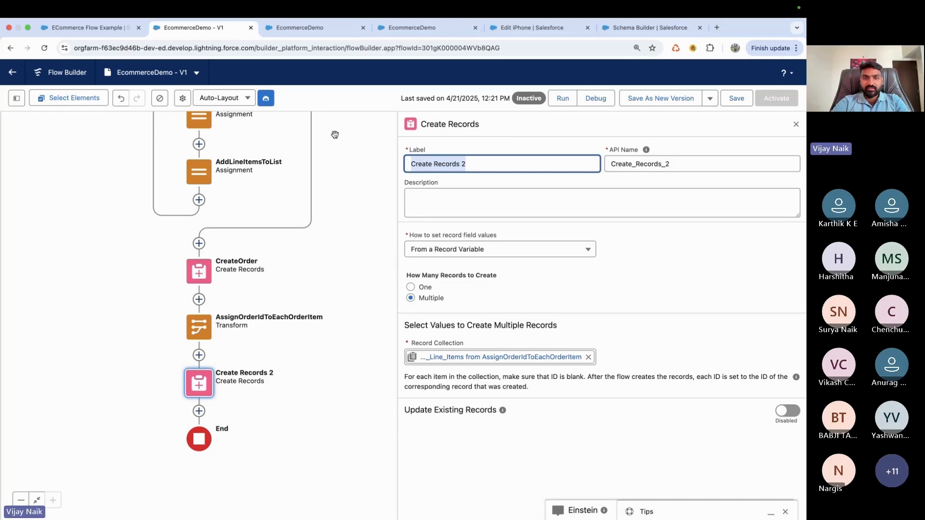
text(Create)
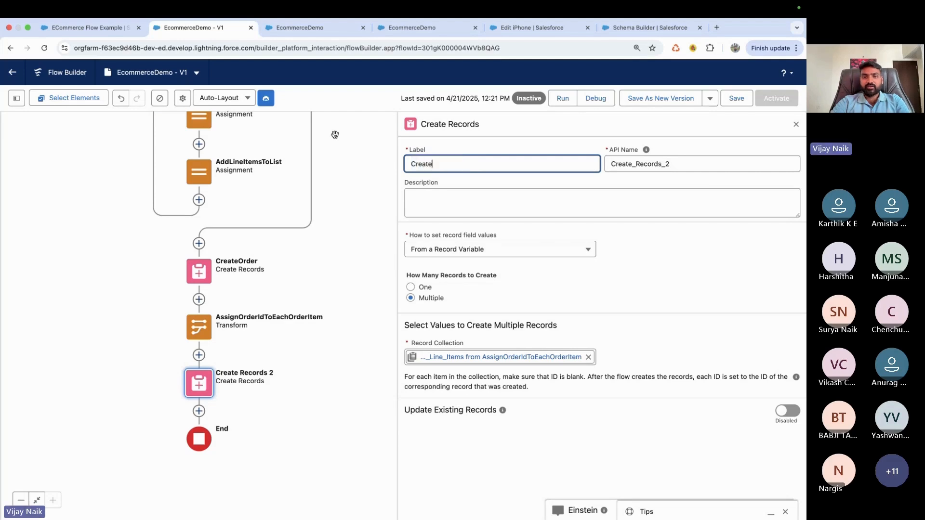
text(OrderLineItems)
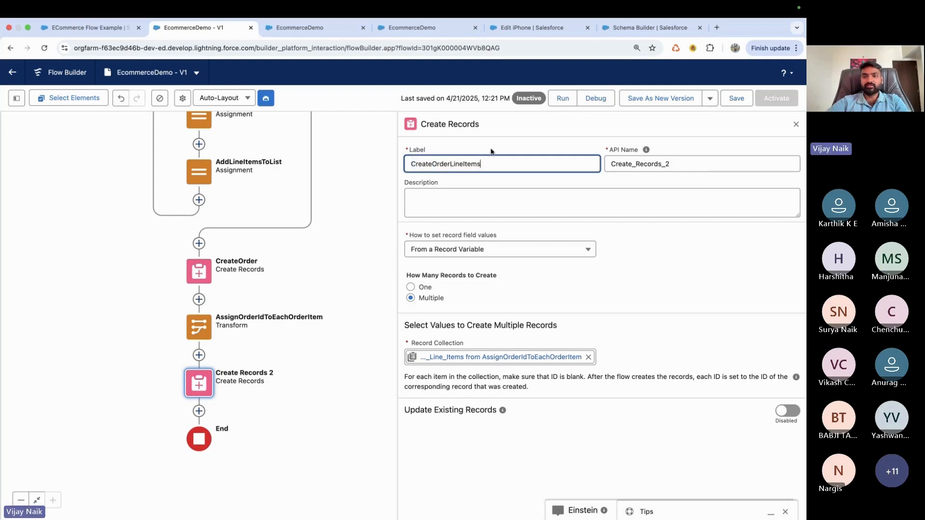
key(Tab)
key(BackSpace)
click(474, 164)
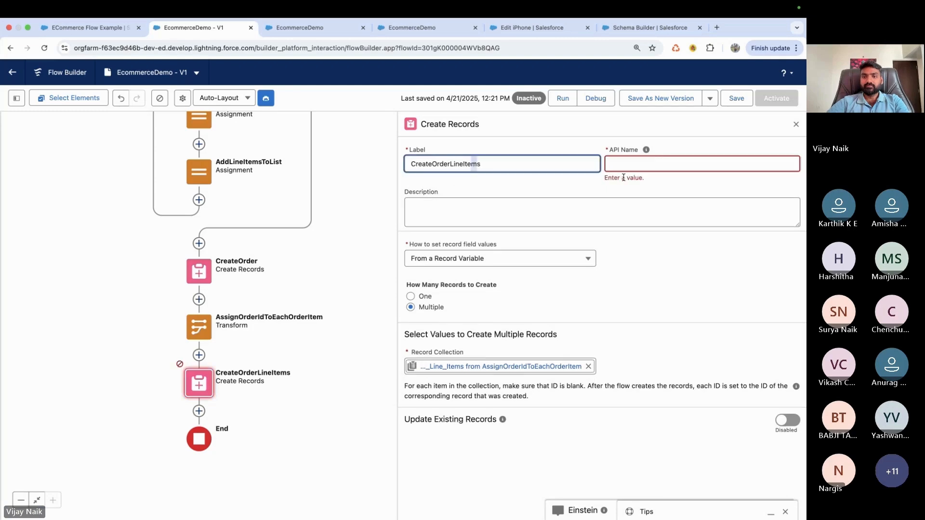
key(Tab)
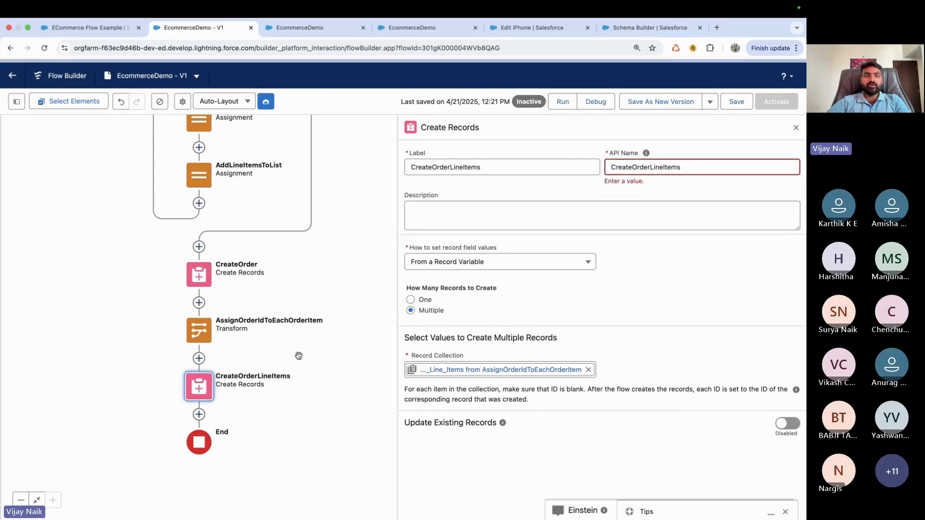
drag(322, 262, 312, 364)
scroll(323, 371, up, 3)
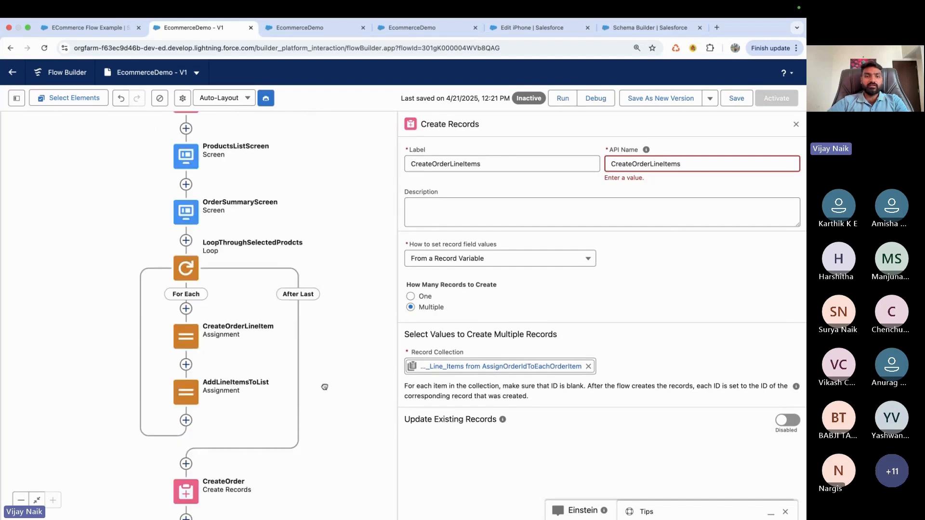
scroll(325, 378, down, 8)
click(220, 287)
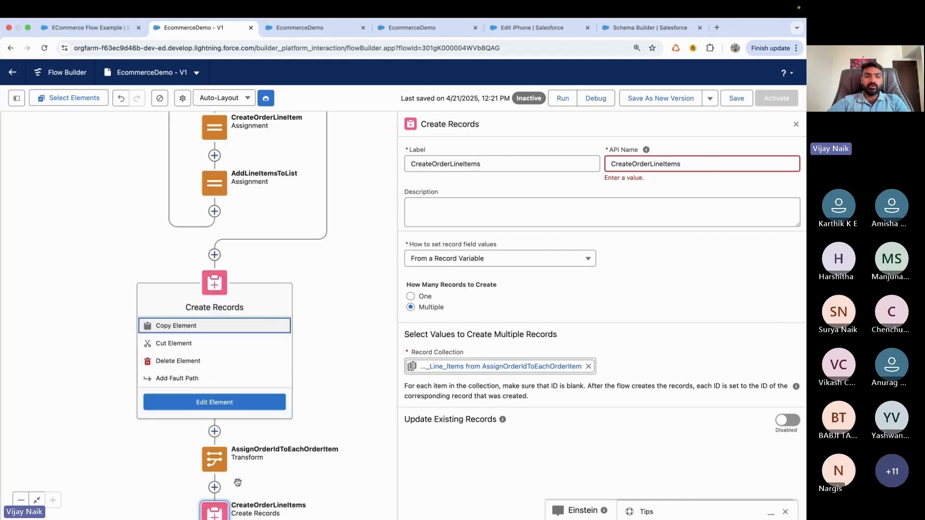
click(212, 519)
click(331, 386)
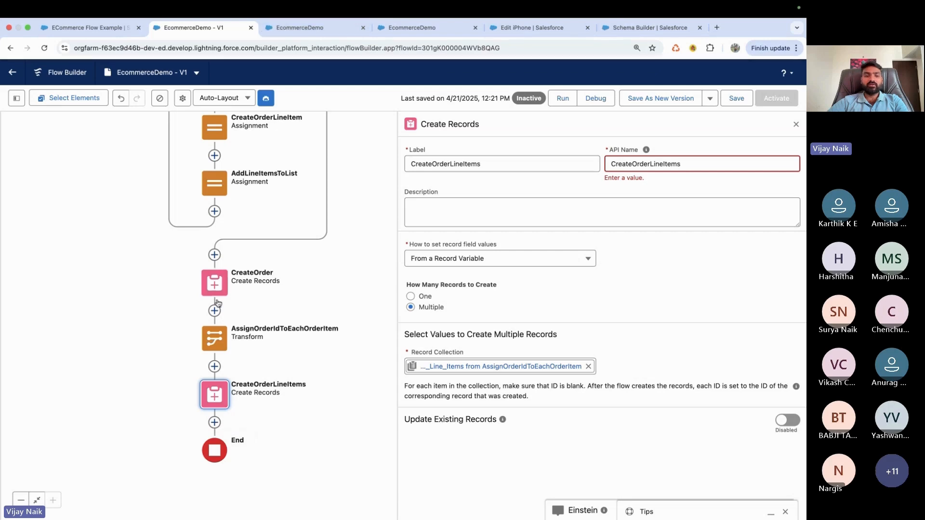
Add a Get Records element after CreateOrderLineItems and label it GetOrderDetails, with the same API name.
click(215, 422)
text(get)
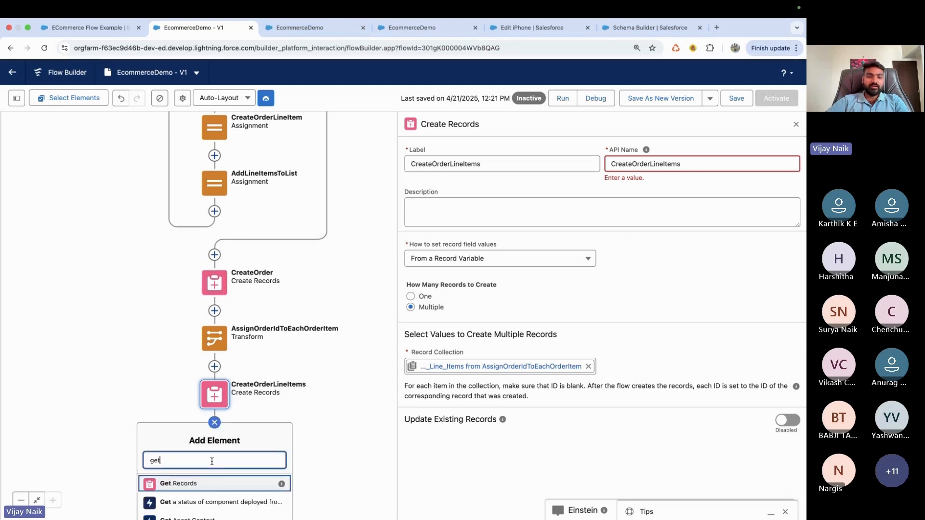
click(209, 483)
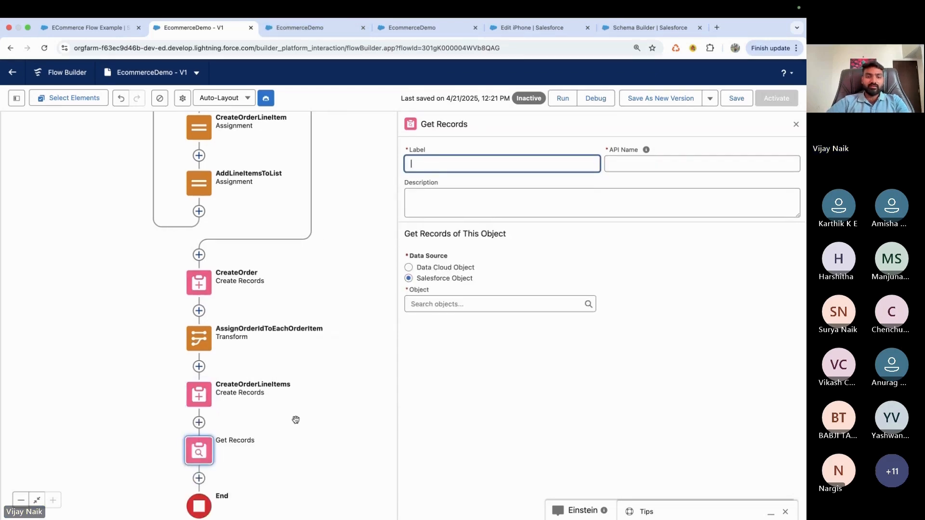
scroll(270, 357, down, 3)
click(507, 168)
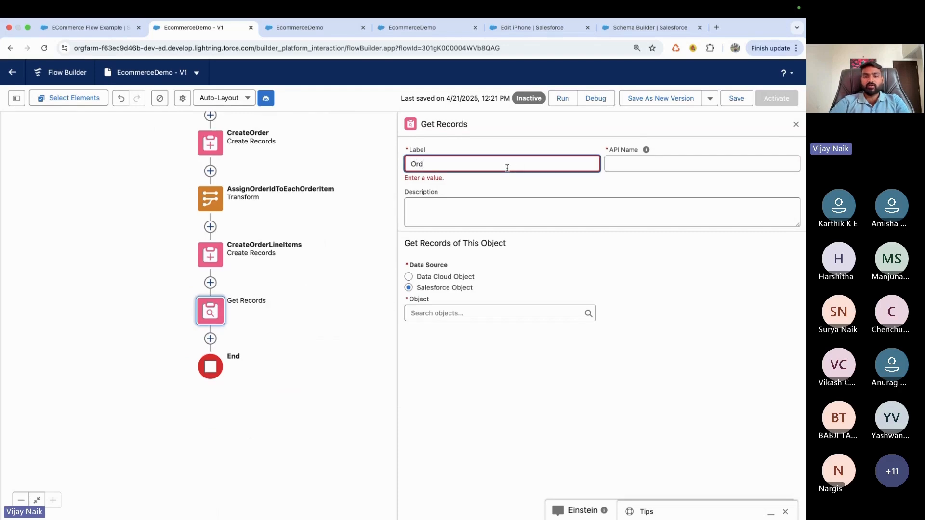
text(Orde)
key(BackSpace)
text(GetOrr)
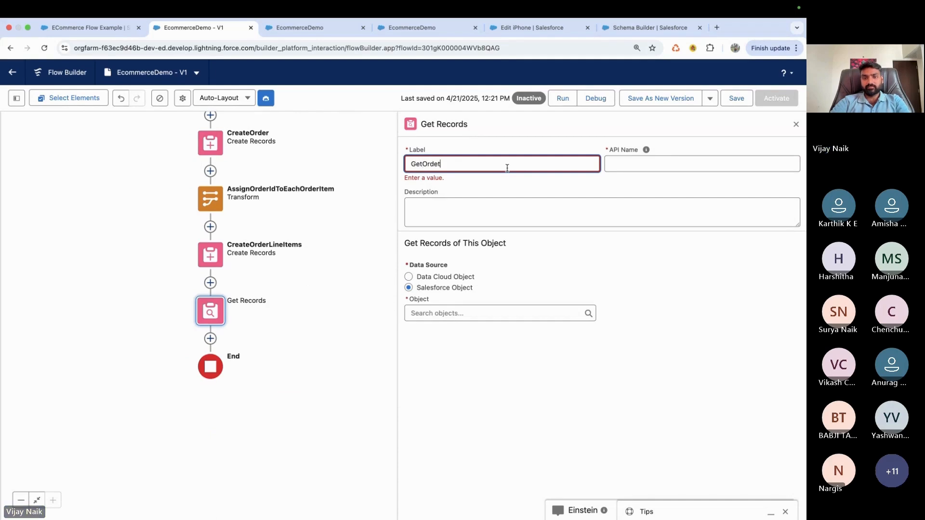
click(686, 184)
Set GetOrderDetails to retrieve the C_Order record whose Id equals C_OrderId from CreateOrder.
click(448, 300)
text(order)
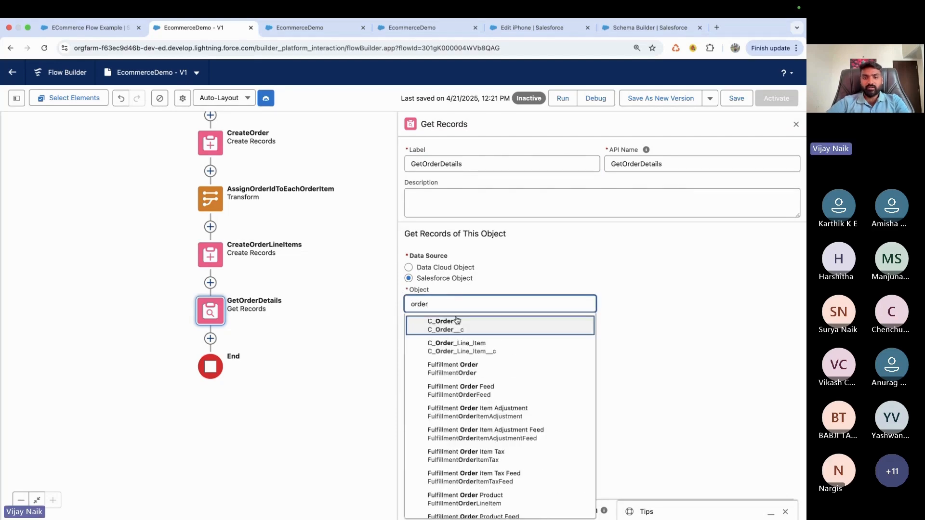
key(Return)
scroll(463, 347, down, 3)
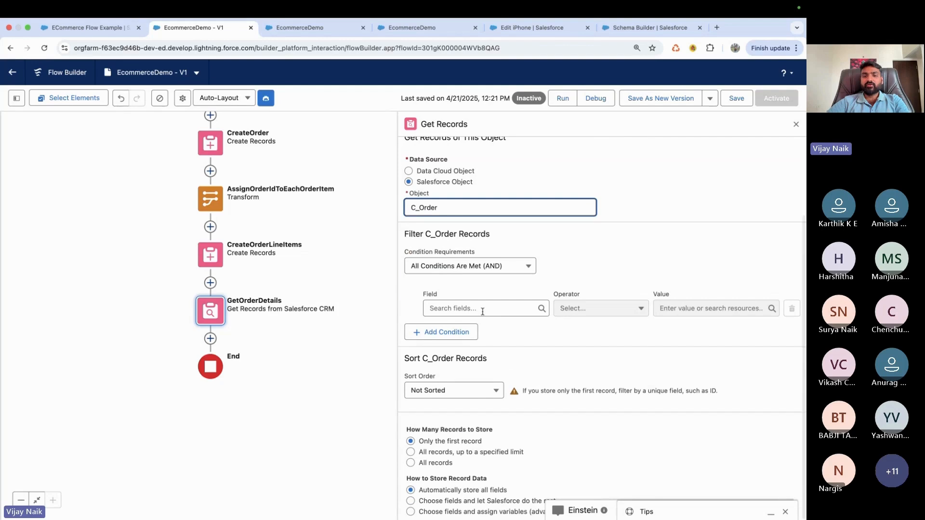
click(483, 309)
text(id)
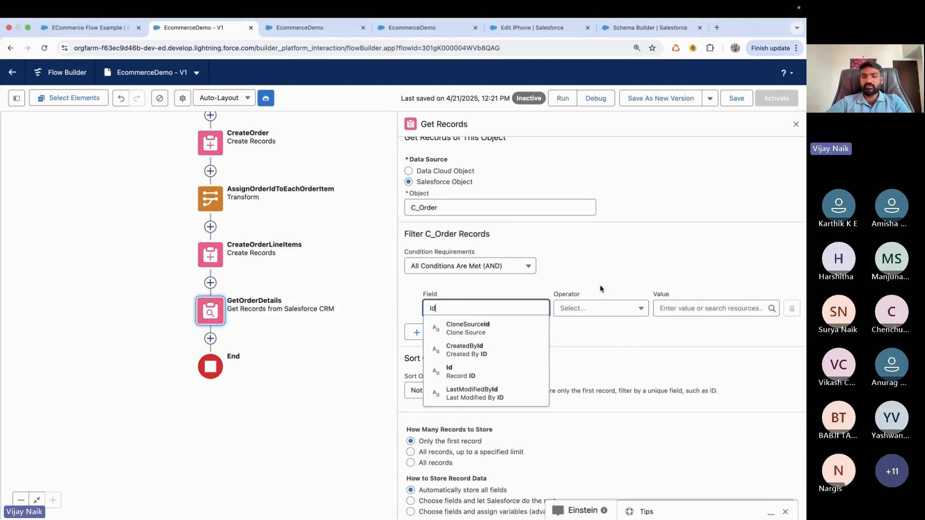
key(Return)
click(700, 308)
text(crea)
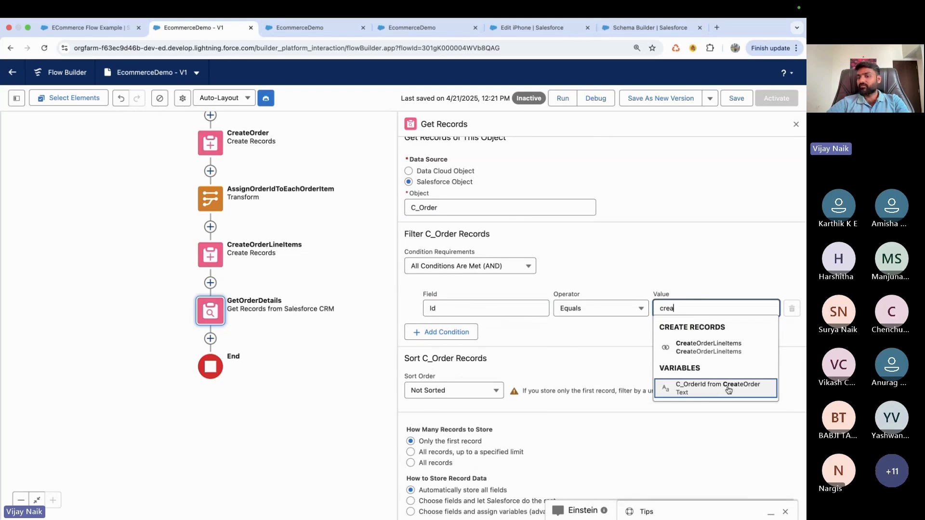
click(728, 389)
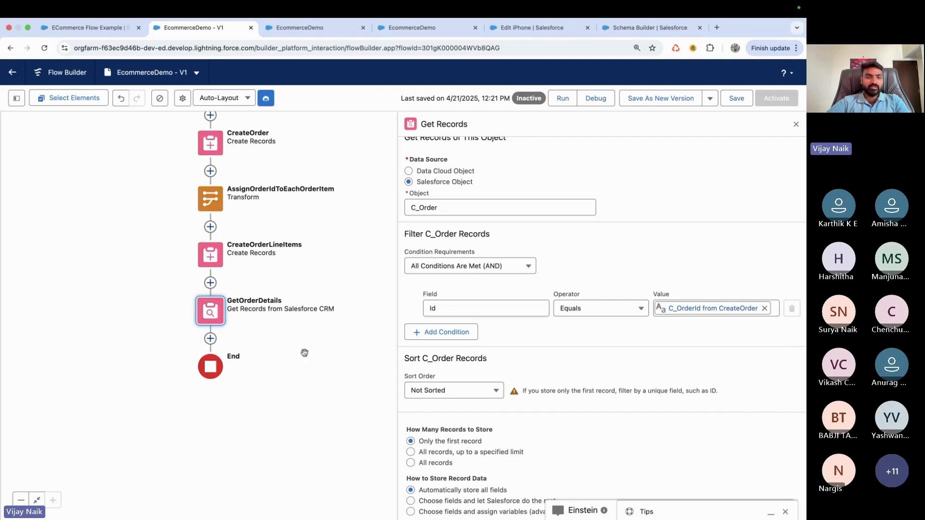
Add a Screen element after GetOrderDetails with the label and API name OrderConfirmationScreen.
click(210, 339)
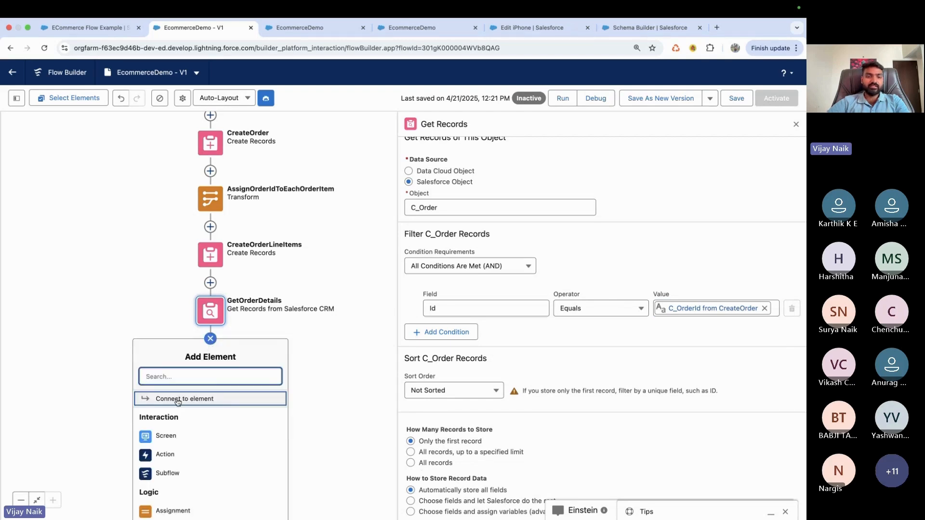
click(165, 436)
text(ORder)
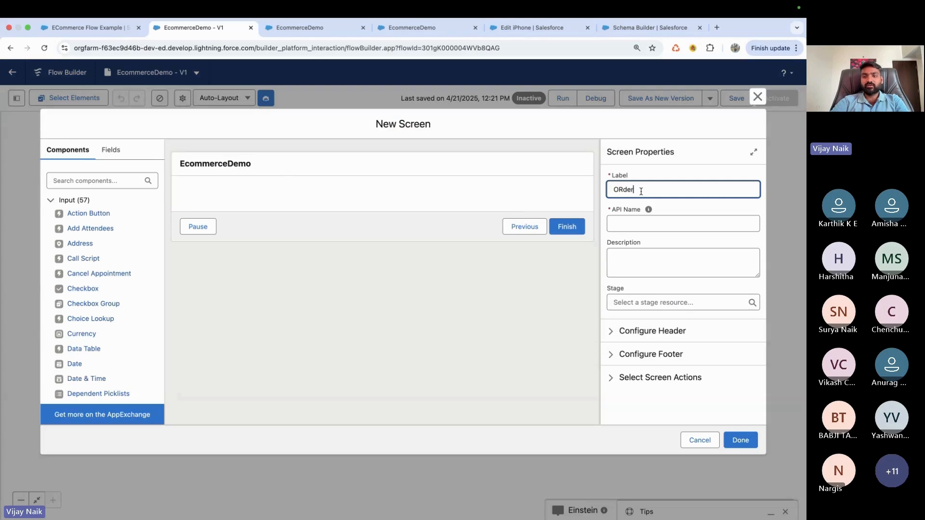
key(BackSpace)
text(rderConfirmation)
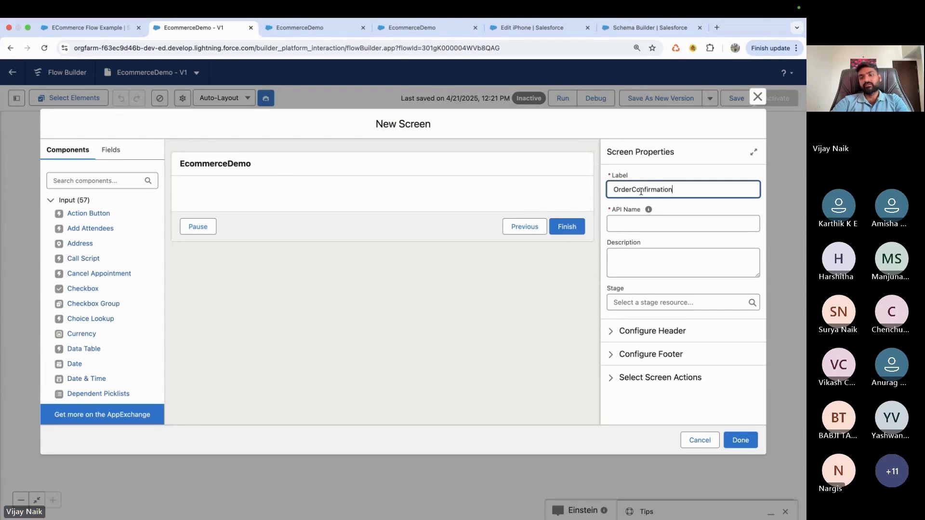
text(Screen)
click(673, 230)
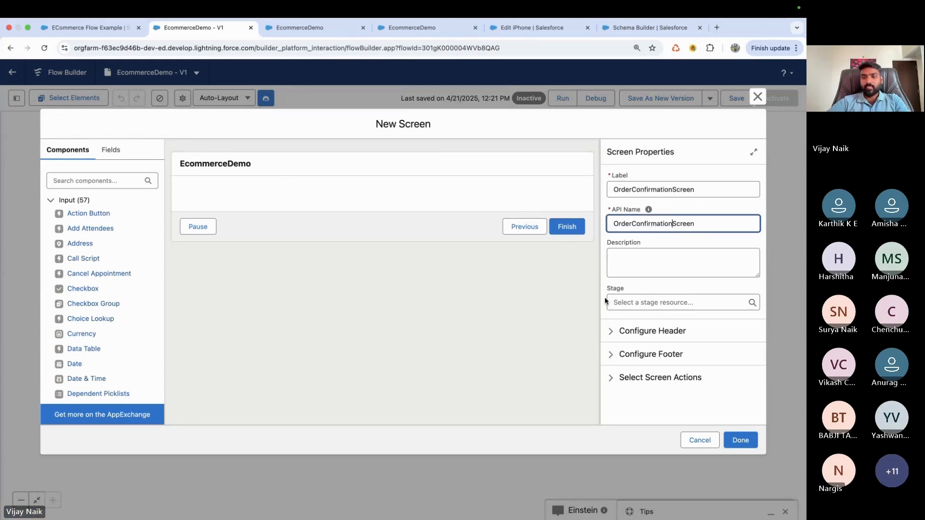
Add a Display Text component to the new screen and give it the API name OrderConfirmationMessage.
click(65, 178)
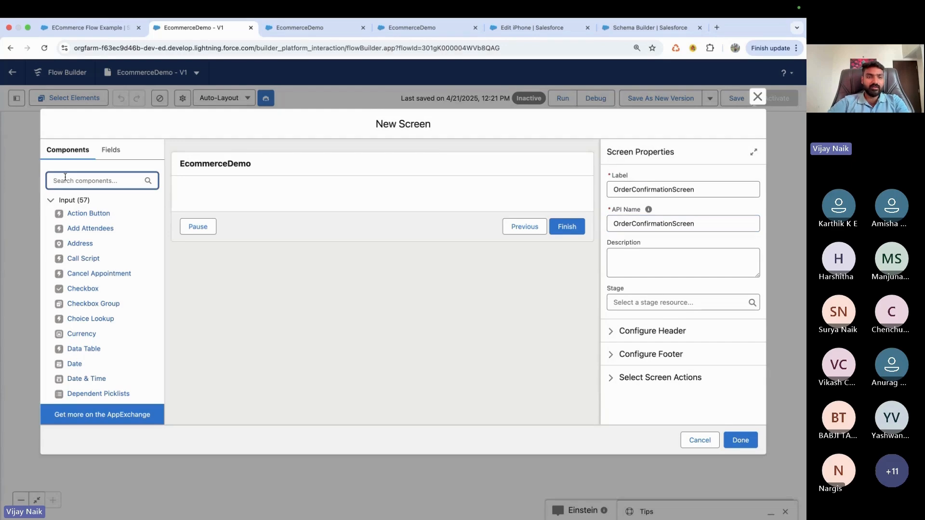
text(tex)
drag(75, 228, 83, 220)
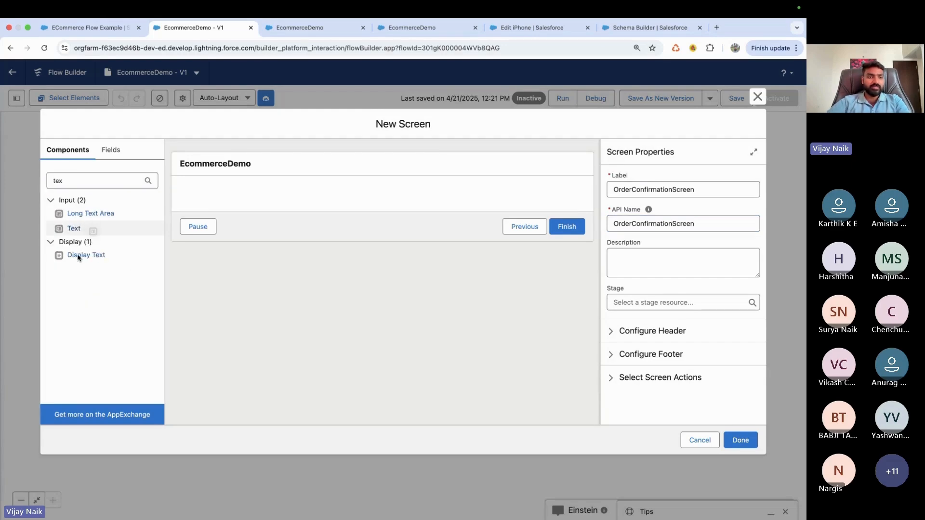
drag(78, 256, 202, 200)
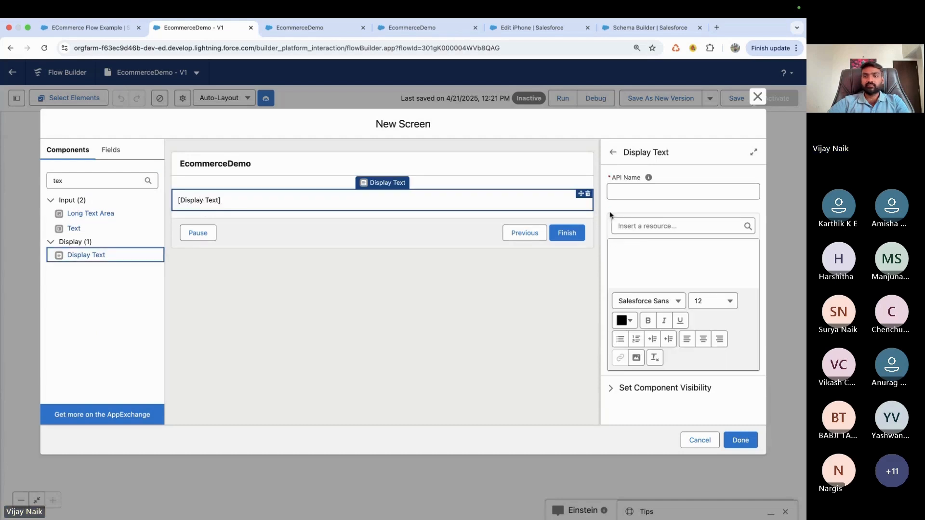
click(649, 192)
text(Of)
text(d)
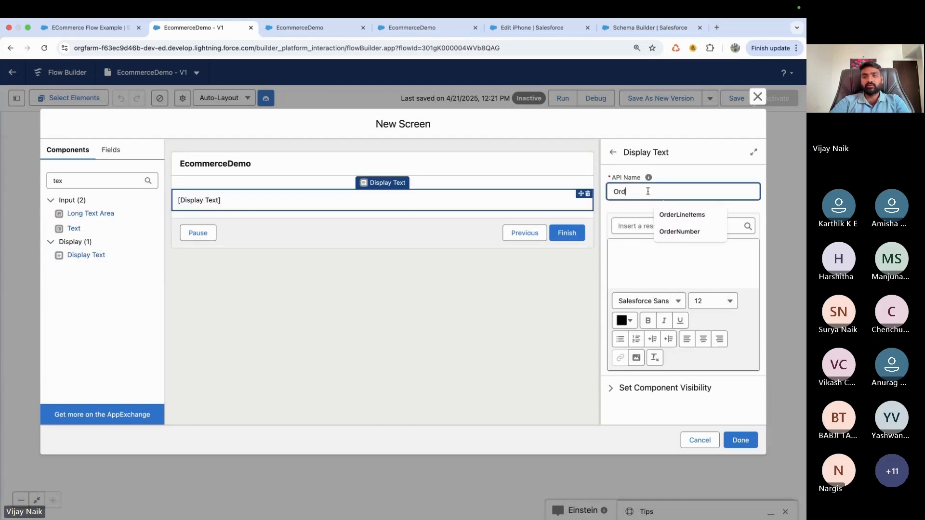
text(erConfir)
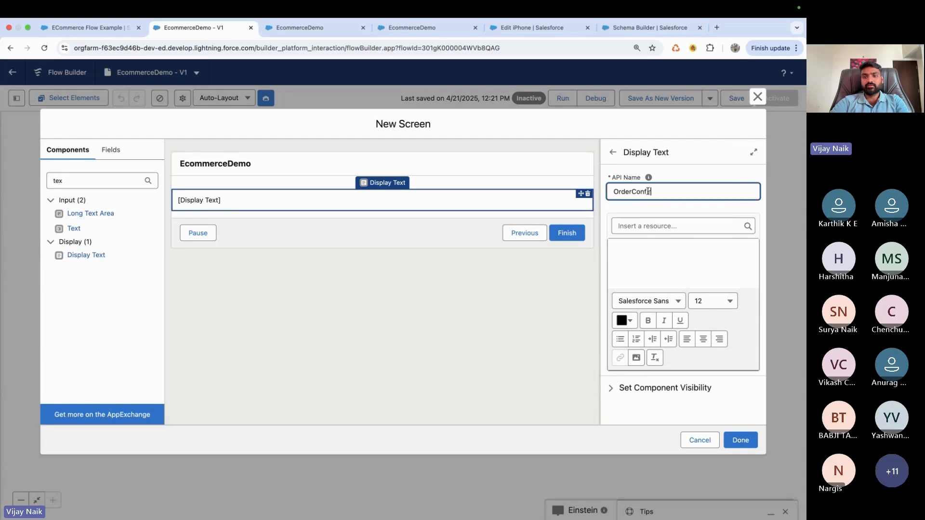
text(mationMessage)
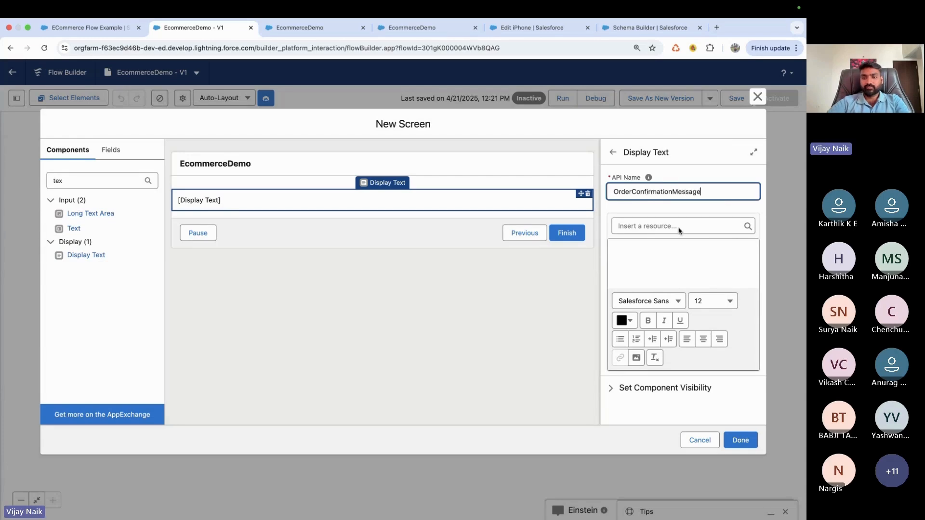
Enter "Your order has been placed successfully" as the content of the OrderConfirmationMessage text.
click(672, 227)
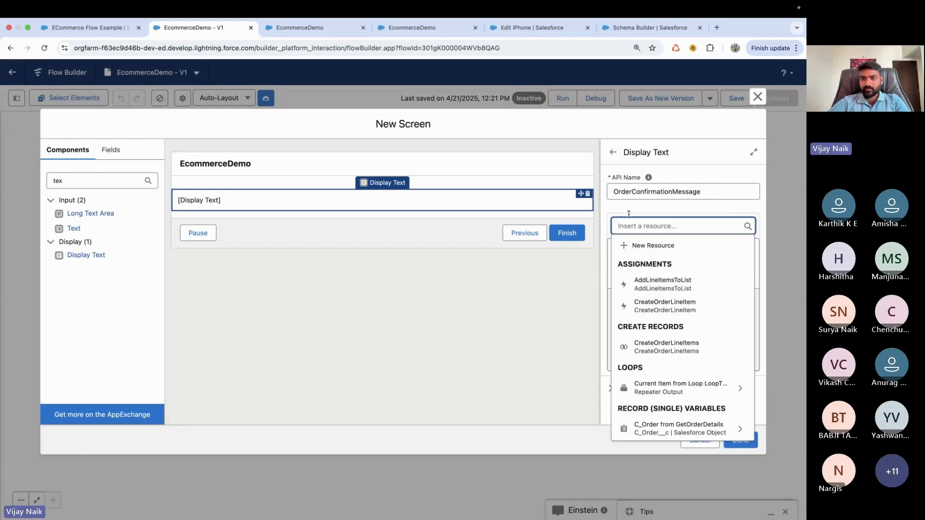
click(637, 251)
text(Your)
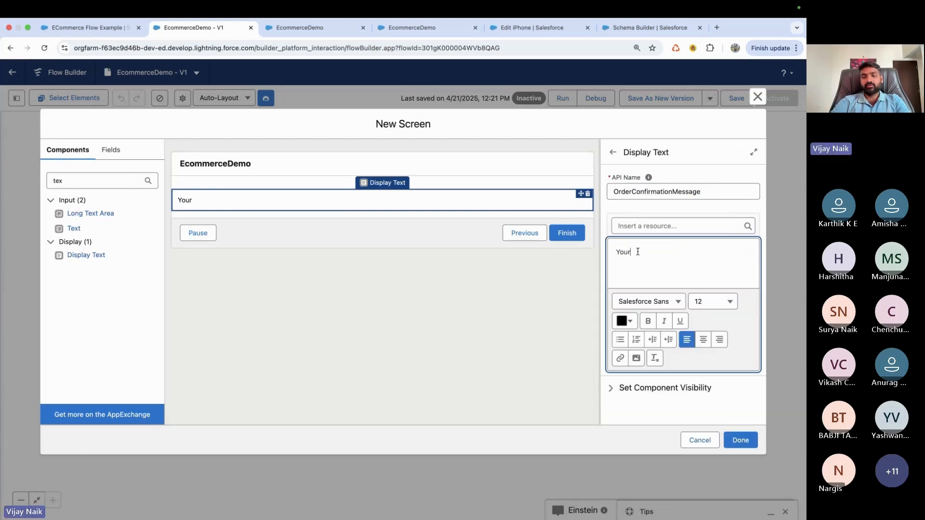
text( order has been )
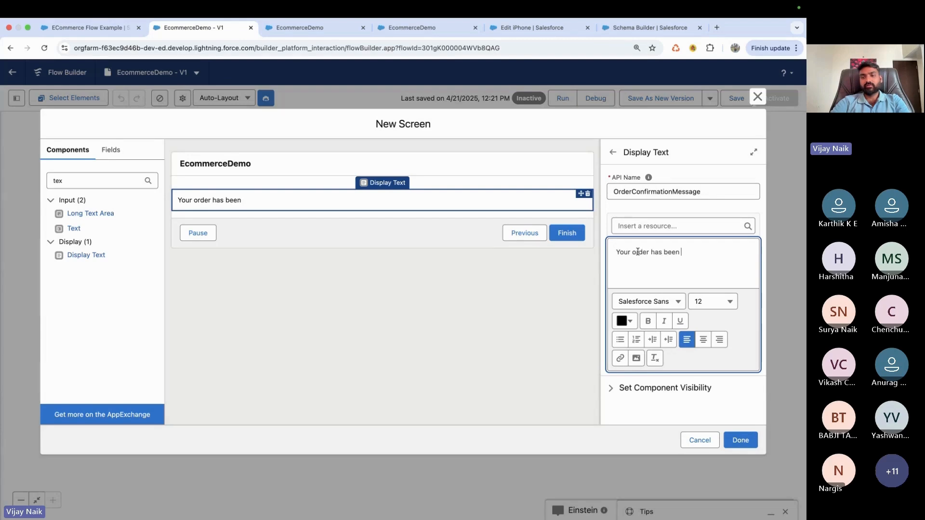
text(placed succ)
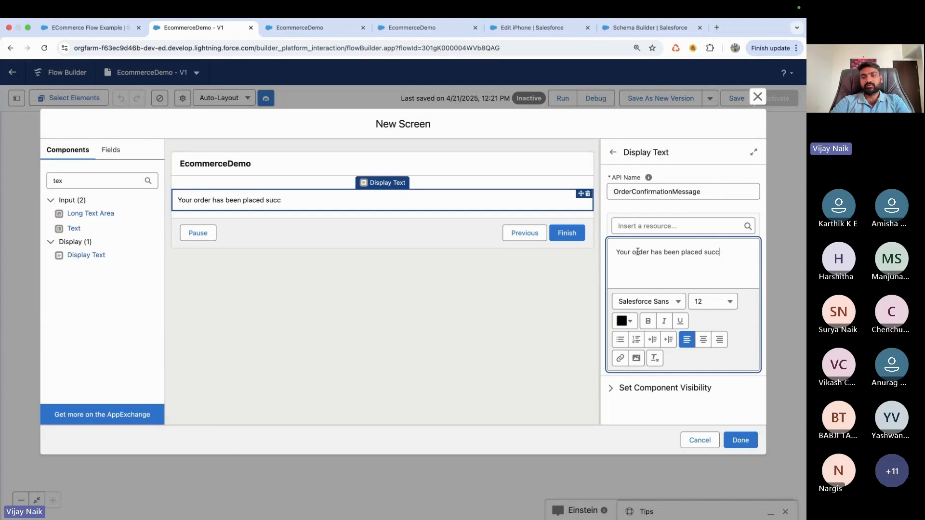
text(essfully)
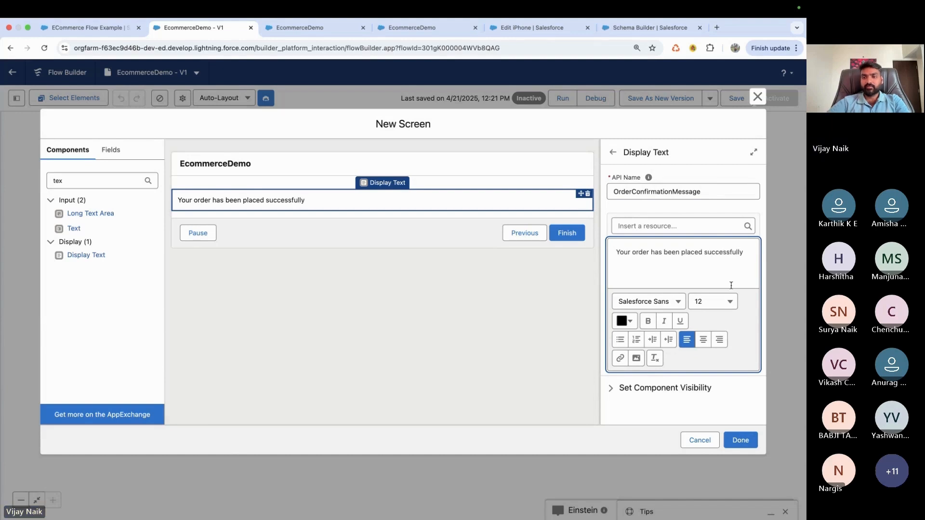
Format the order confirmation message text as bold with font size 14.
drag(744, 257, 562, 256)
click(647, 328)
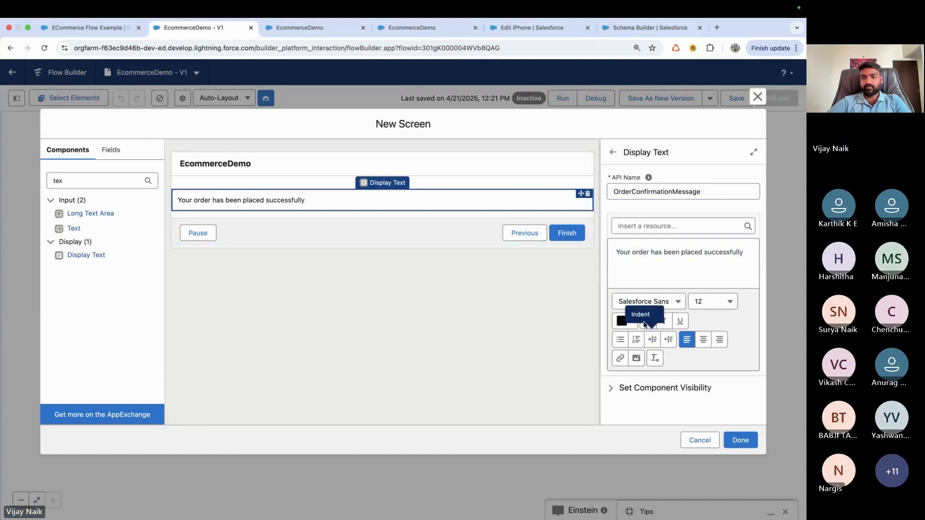
click(648, 321)
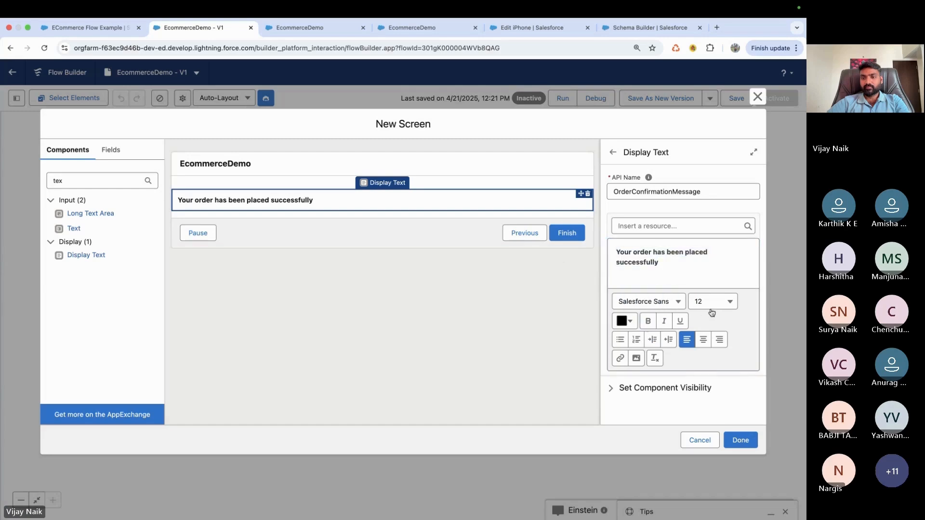
click(713, 305)
click(695, 388)
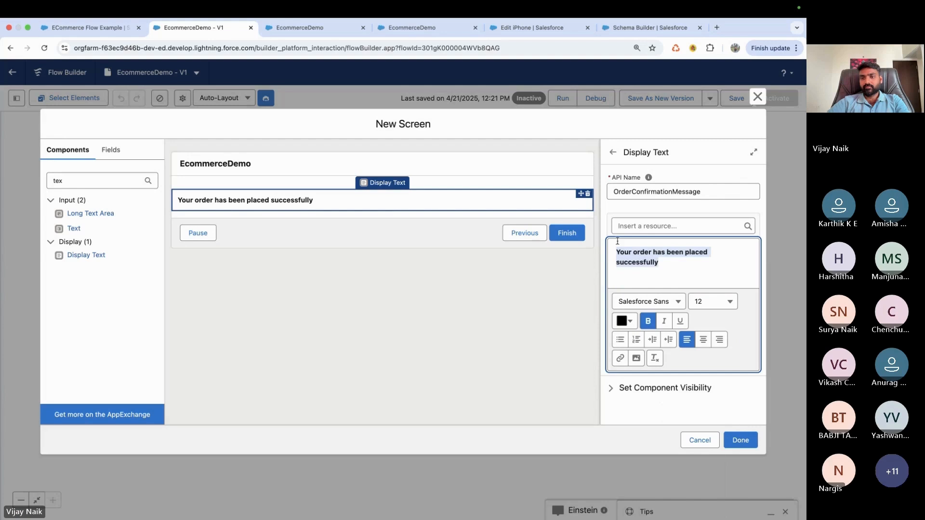
click(713, 303)
click(716, 407)
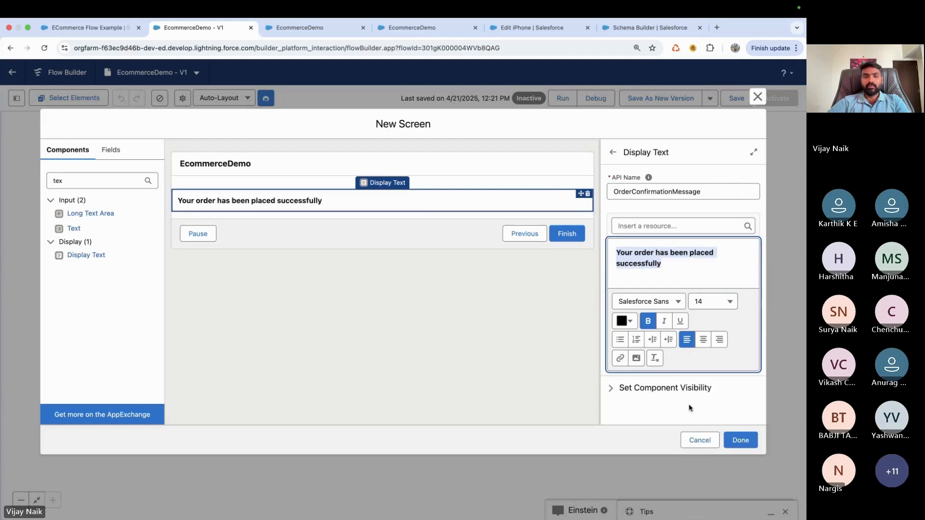
Add a second Display Text component below the confirmation message with the API name OrderDetails.
click(268, 272)
drag(86, 255, 217, 213)
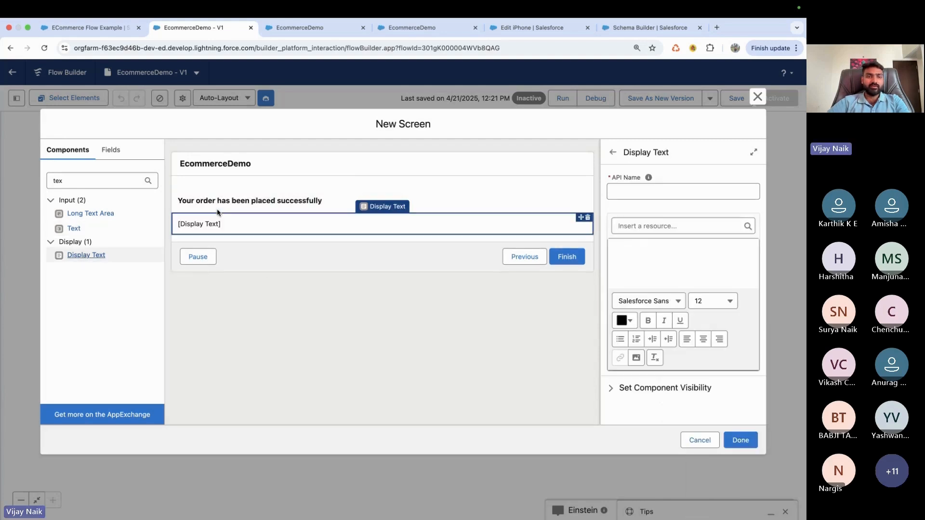
click(655, 196)
text(Order)
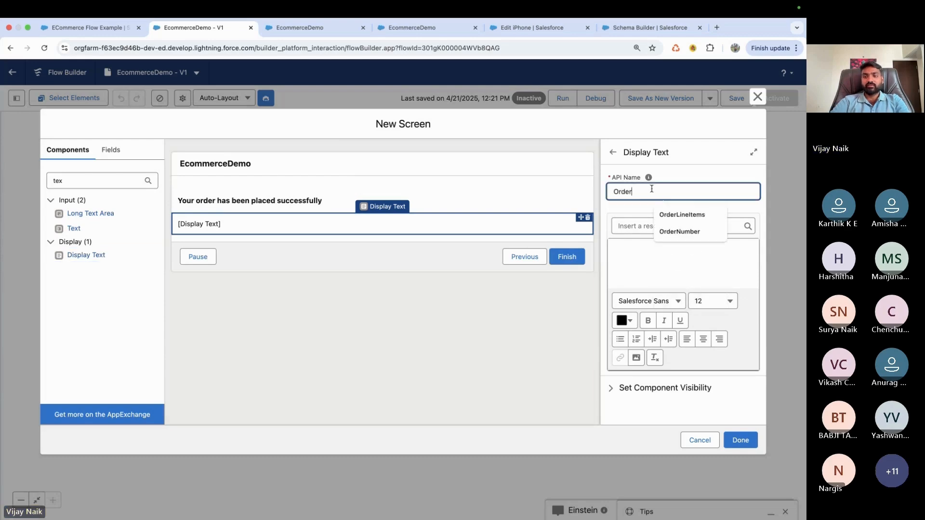
text(Details)
Enter "Order Number:" followed by the Name field of GetOrderDetails in the OrderDetails text, with the label in bold.
click(649, 254)
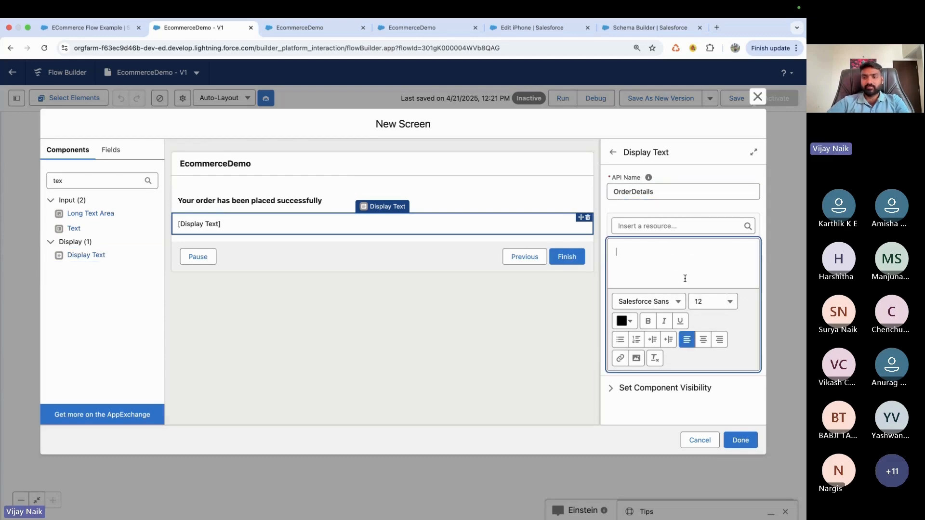
text(Order Number:)
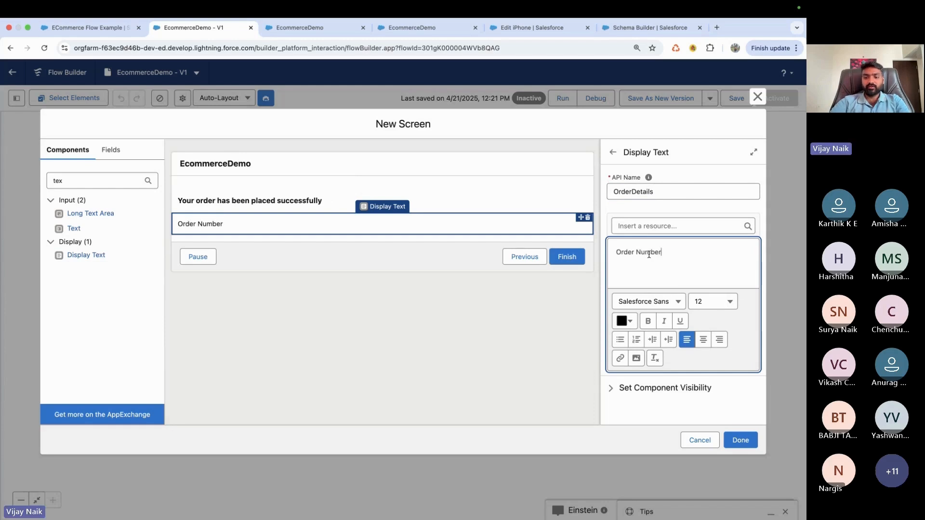
click(686, 225)
text(get)
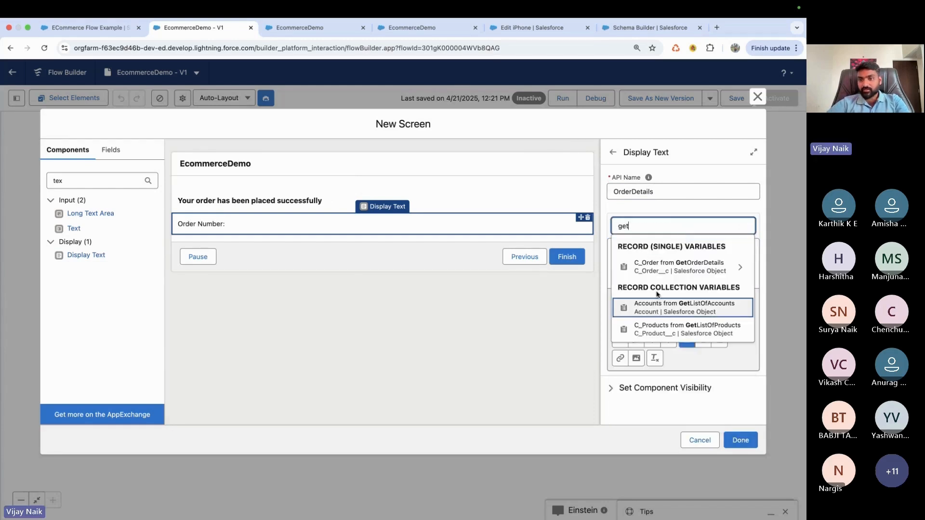
click(684, 267)
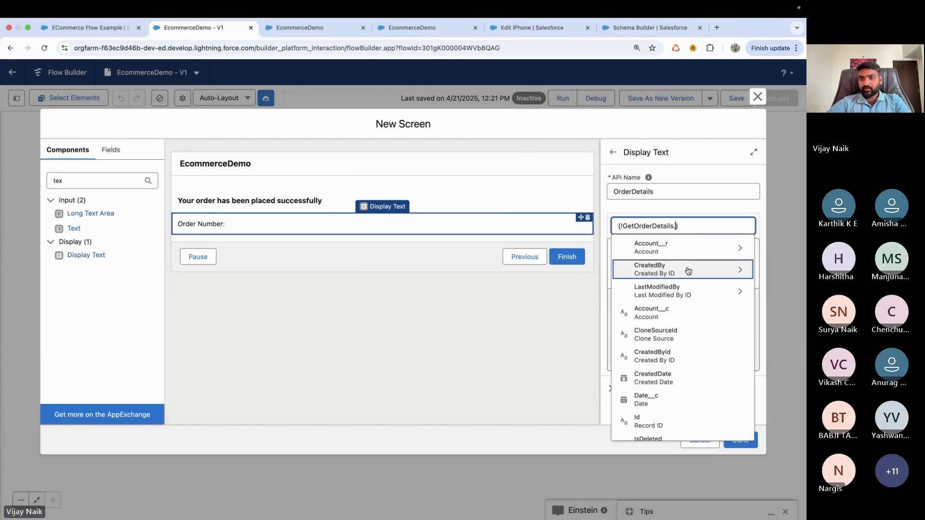
text(Na)
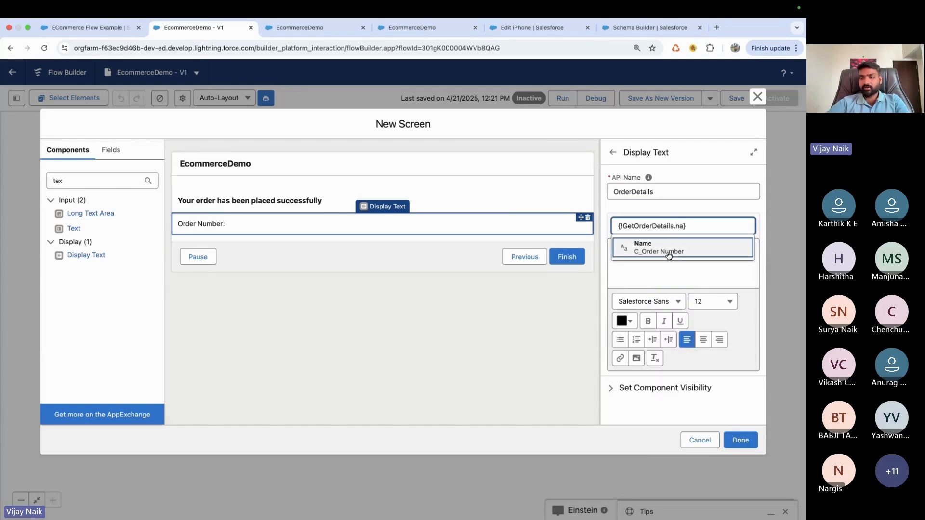
click(672, 249)
drag(616, 252, 667, 252)
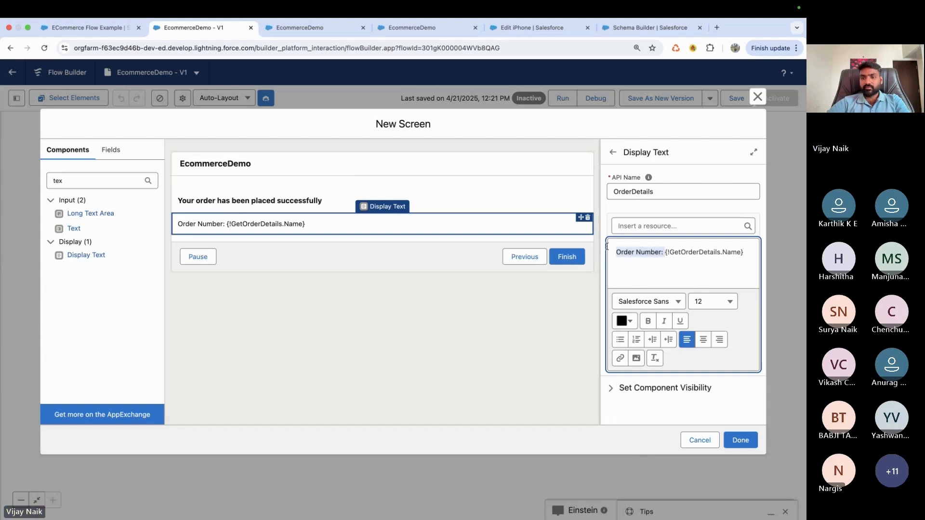
click(649, 322)
Add a new line labelled "Order Date:" below the order number in the OrderDetails text.
click(747, 254)
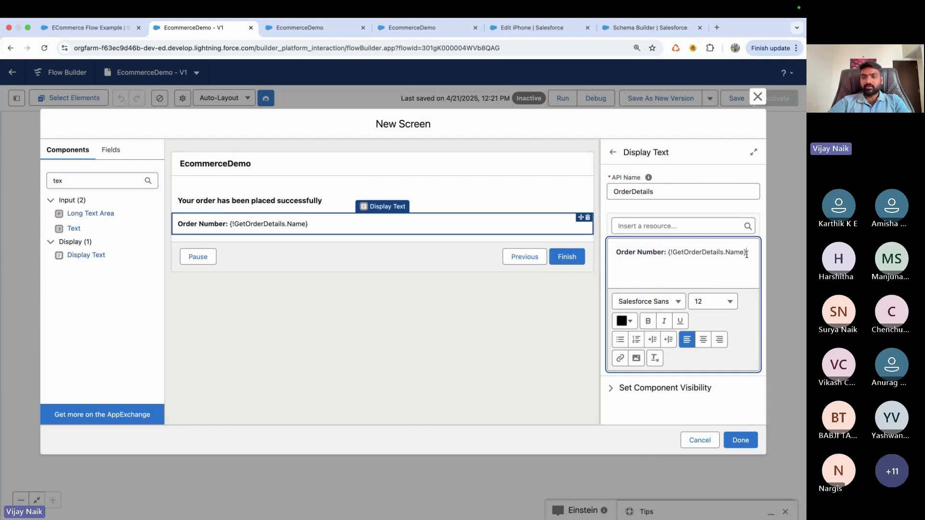
key(Return)
text(Order Deat)
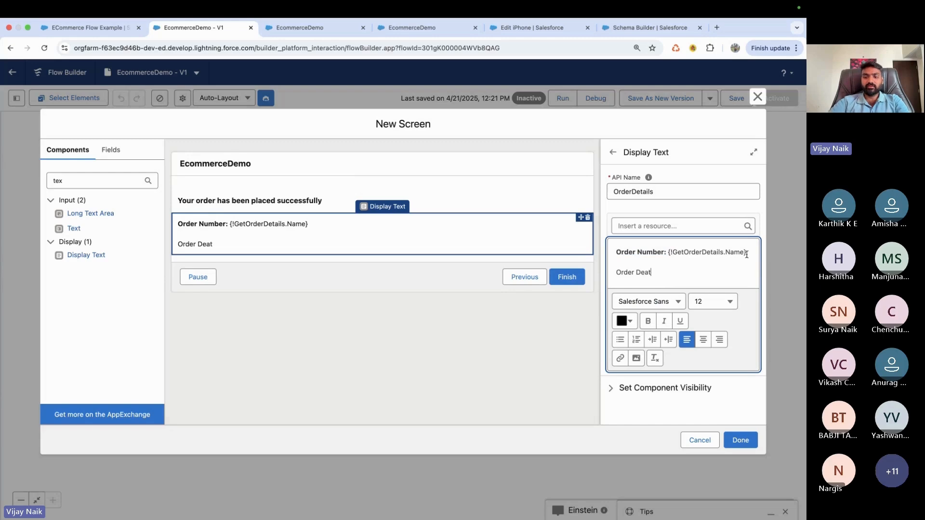
key(BackSpace)
key(BackSpace)
key(BackSpace)
text(ate:)
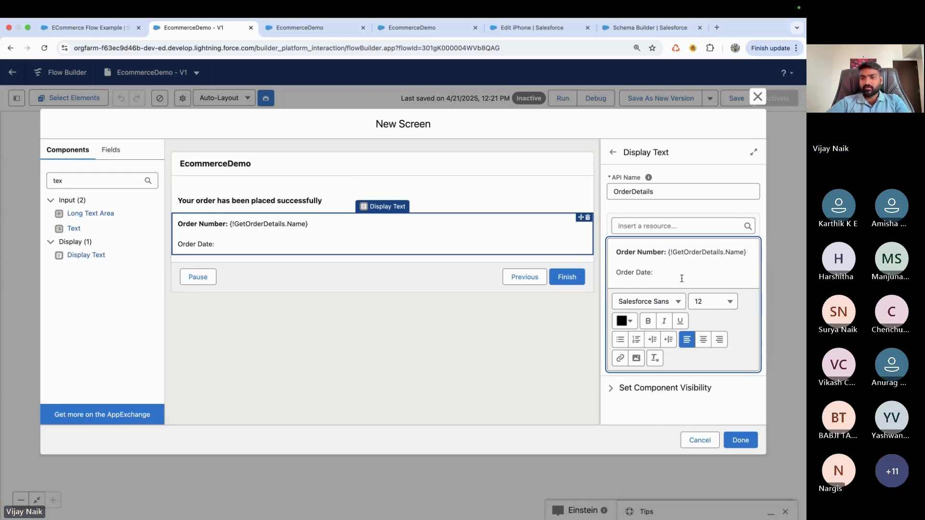
Insert the Date__c field of GetOrderDetails after "Order Date:" and make that label bold.
click(671, 227)
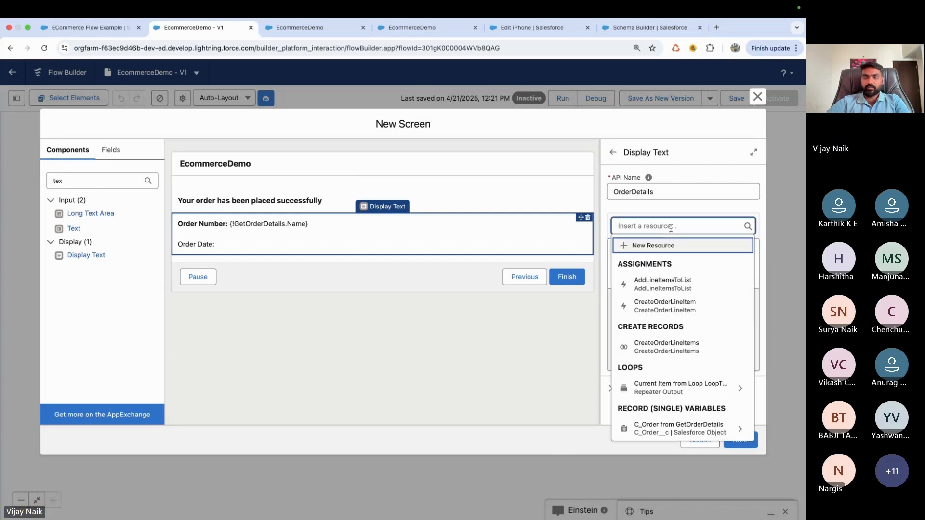
text(get)
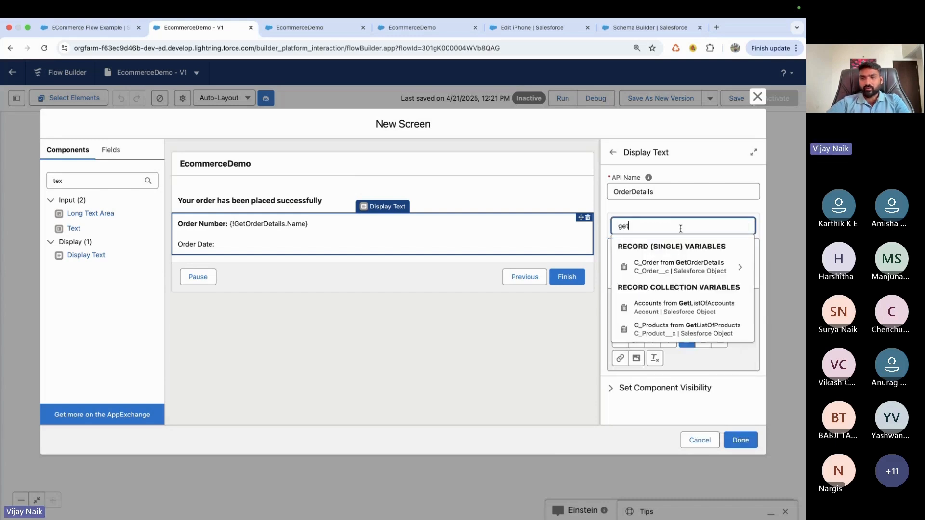
click(690, 269)
text(dagte)
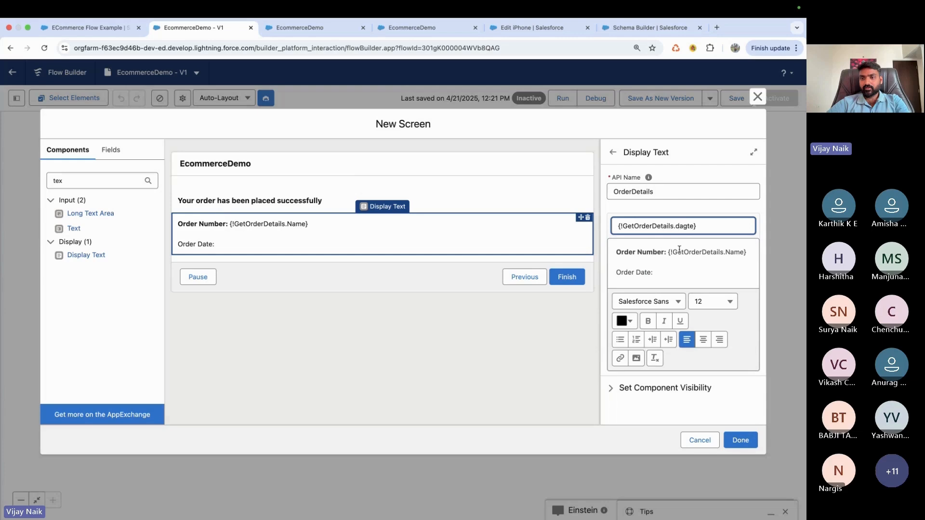
key(BackSpace)
key(BackSpace)
key(BackSpace)
click(673, 269)
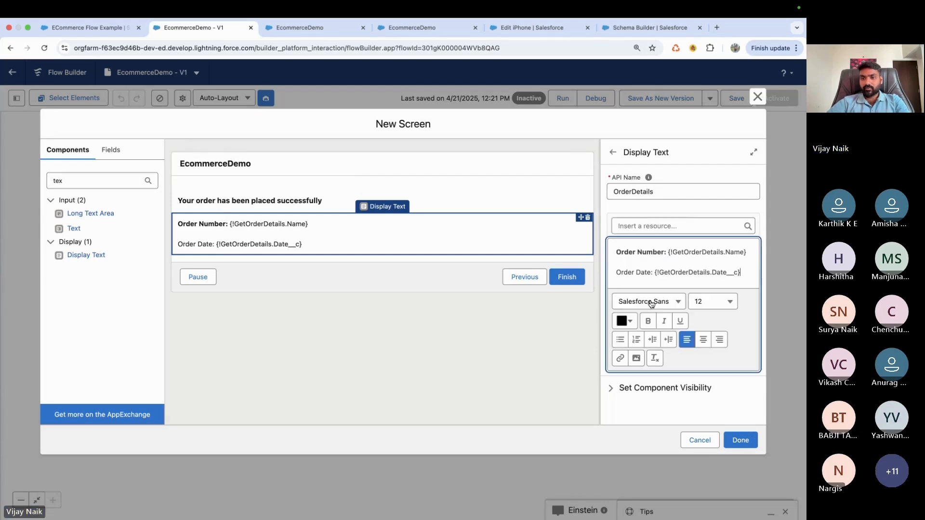
drag(654, 272, 616, 273)
click(648, 321)
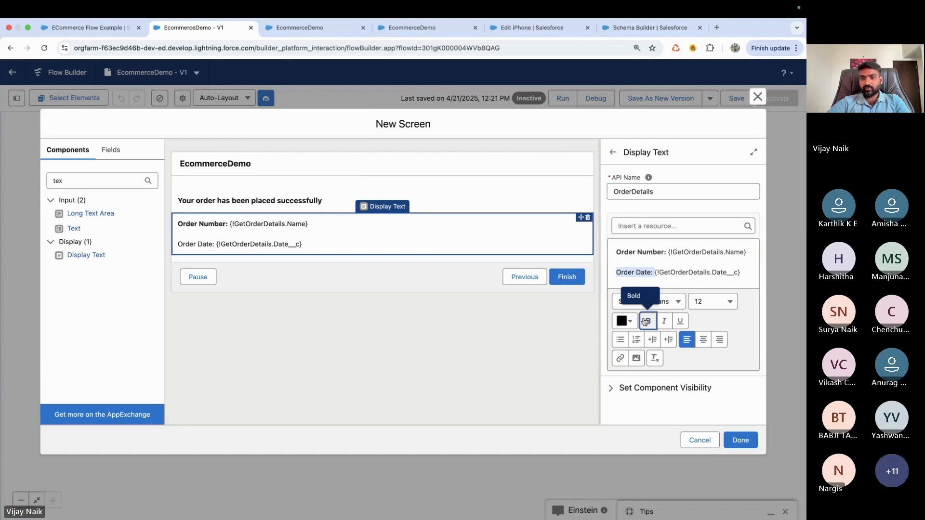
Add an "Order Amount: $" line with the Total_Amount__c field of GetOrderDetails and bold the "Order Amount:" label.
click(746, 273)
key(Return)
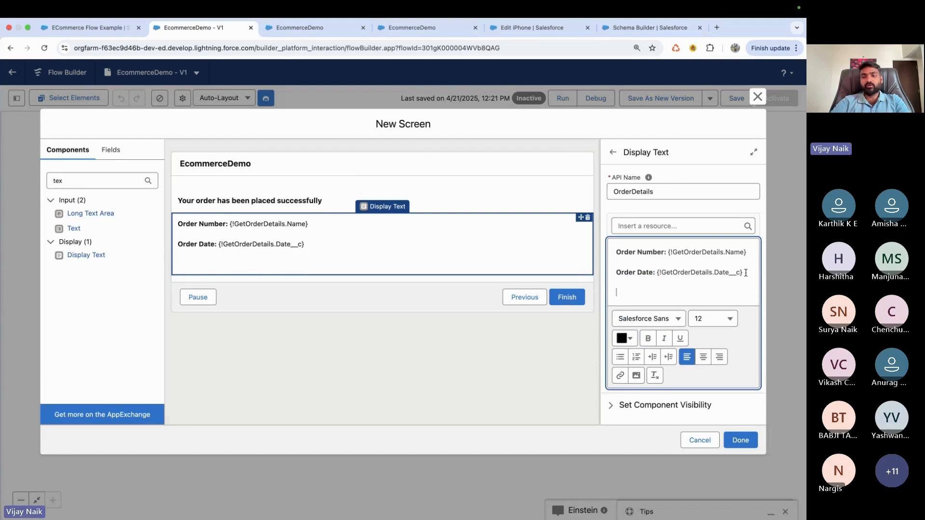
text(Order Amount: $)
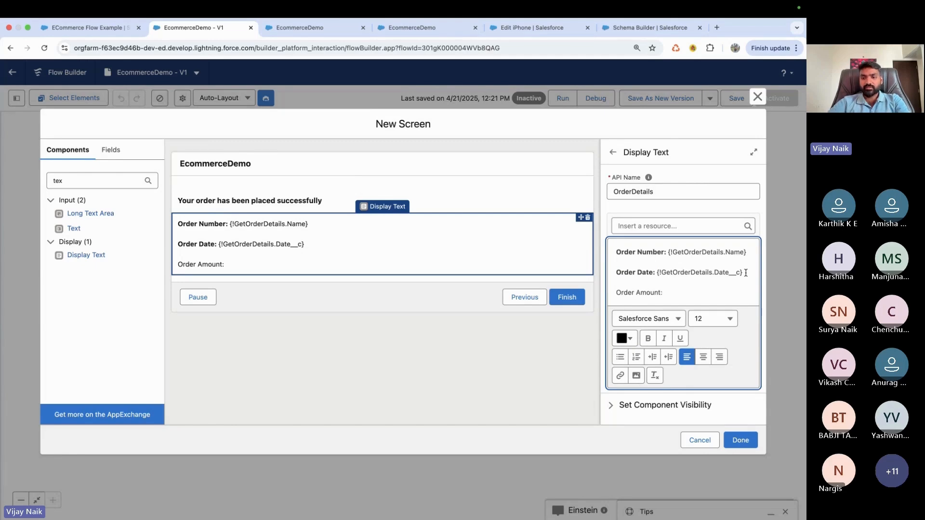
click(676, 226)
text(get)
click(704, 268)
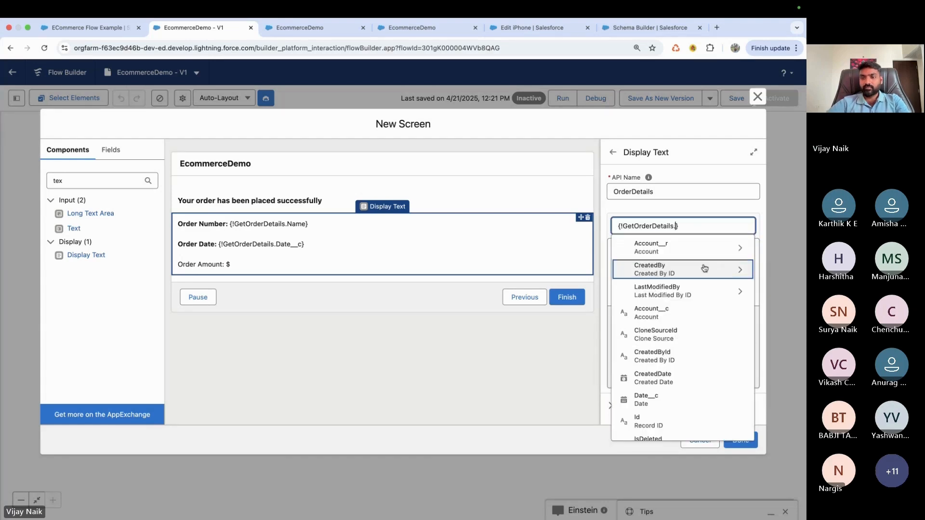
text(am)
click(684, 293)
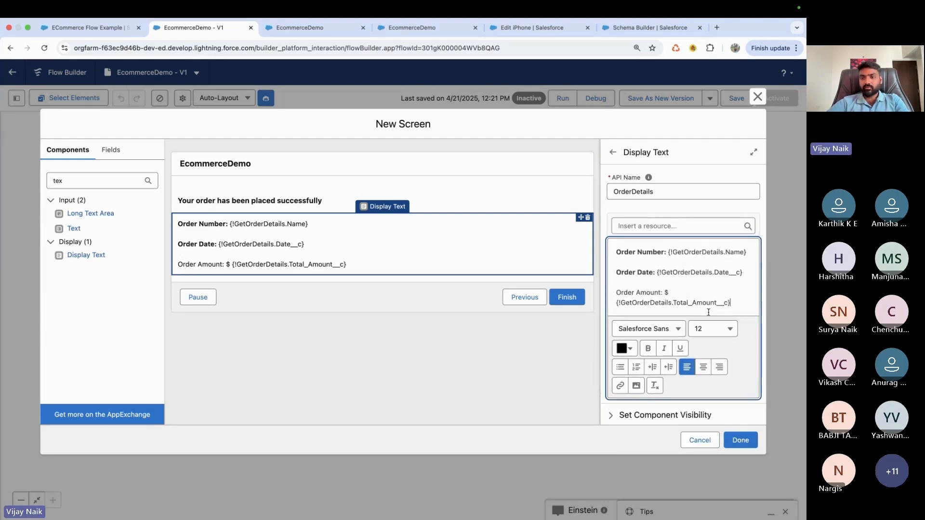
drag(664, 294, 616, 294)
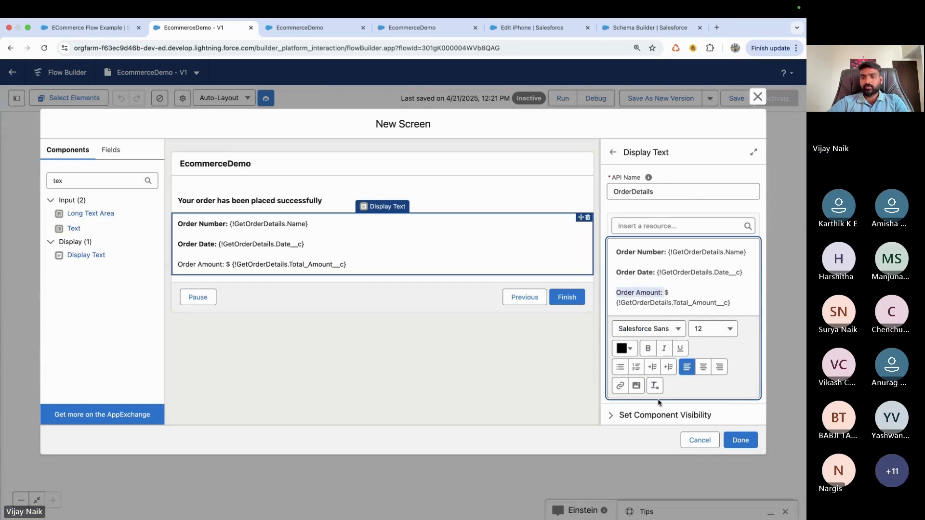
click(649, 349)
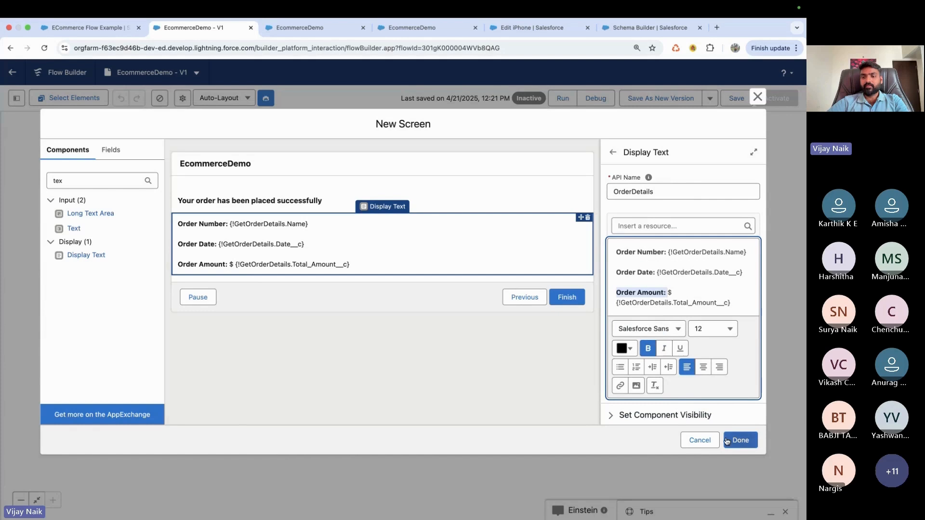
Finish the OrderConfirmationScreen element and save the flow.
click(740, 440)
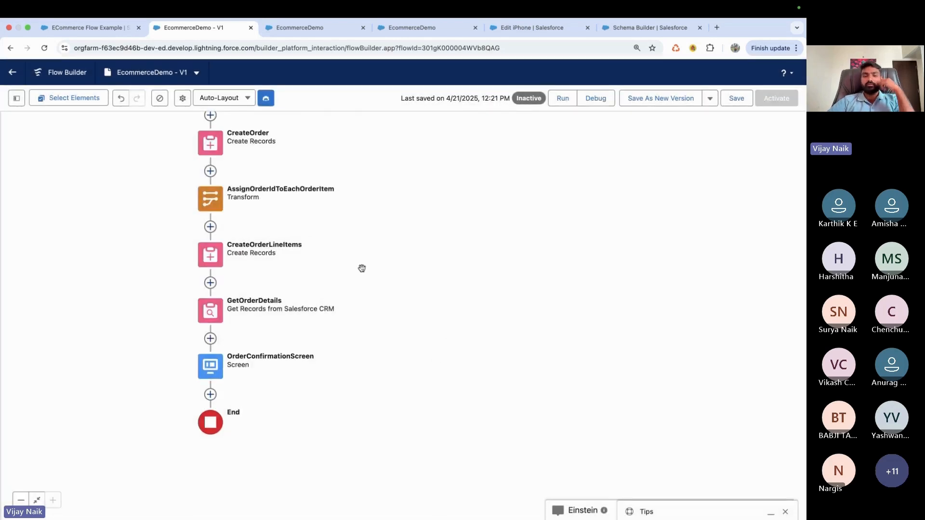
drag(362, 266, 363, 403)
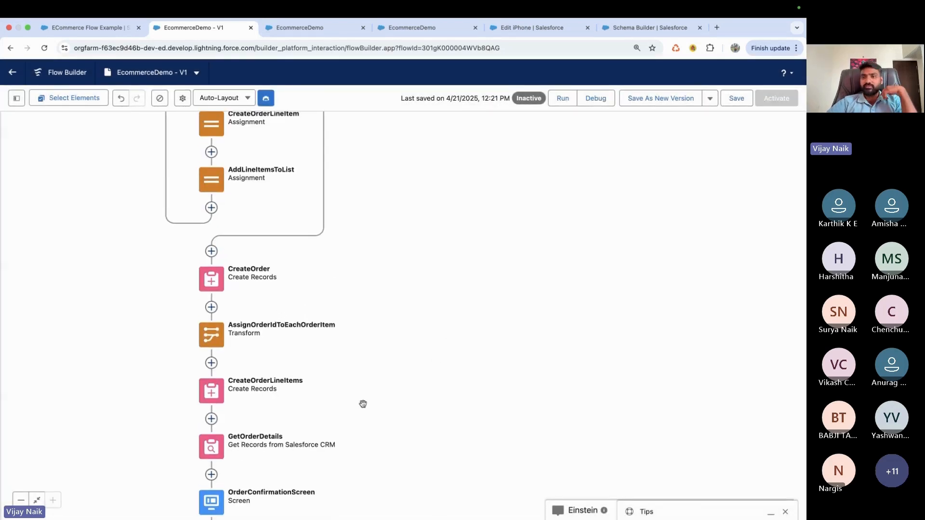
click(741, 99)
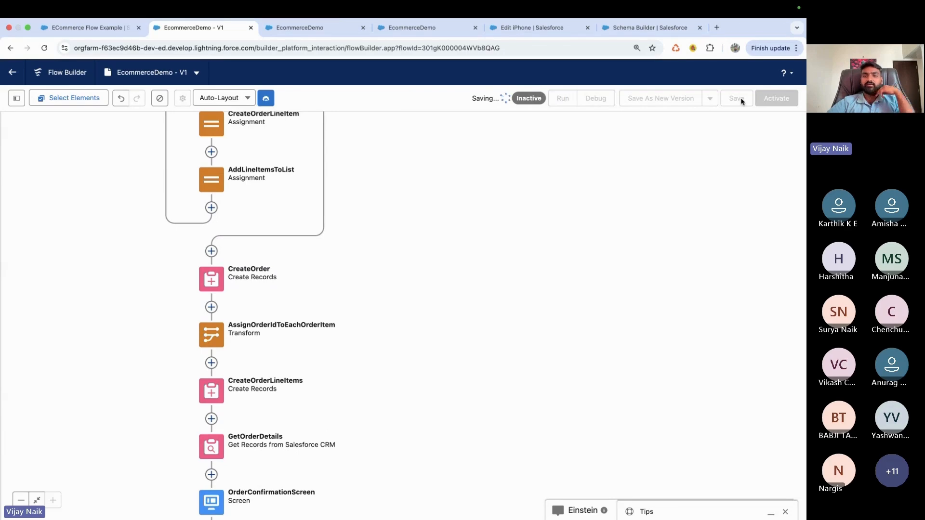
Run the flow in debug mode, choose the Dickenson plc account and continue to the product selection.
click(596, 99)
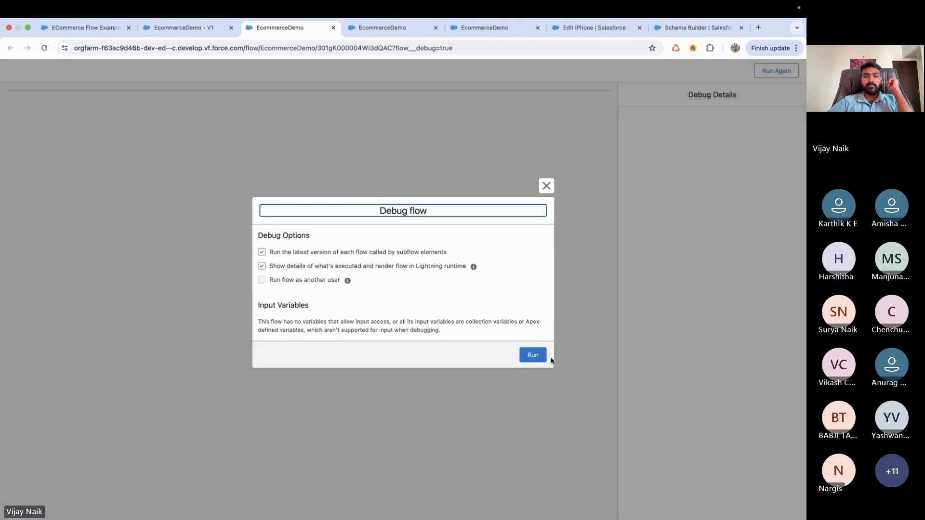
click(533, 355)
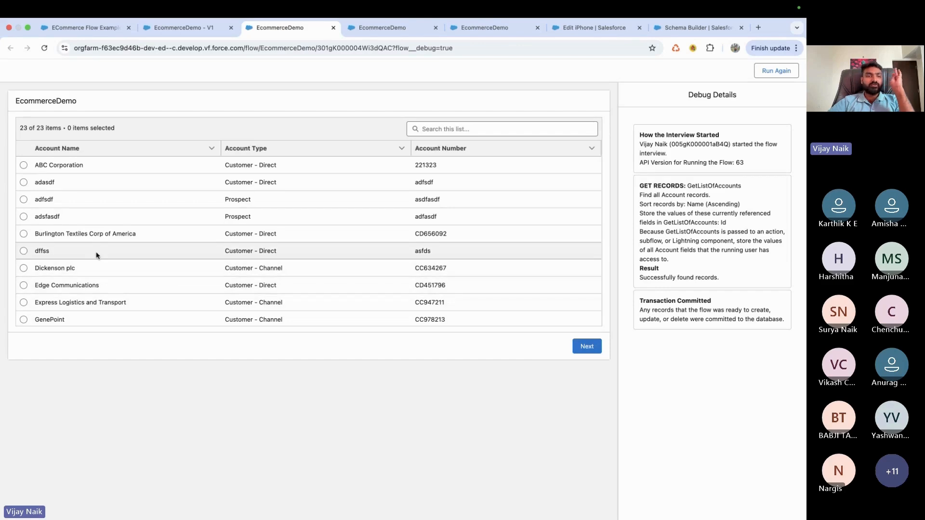
click(23, 269)
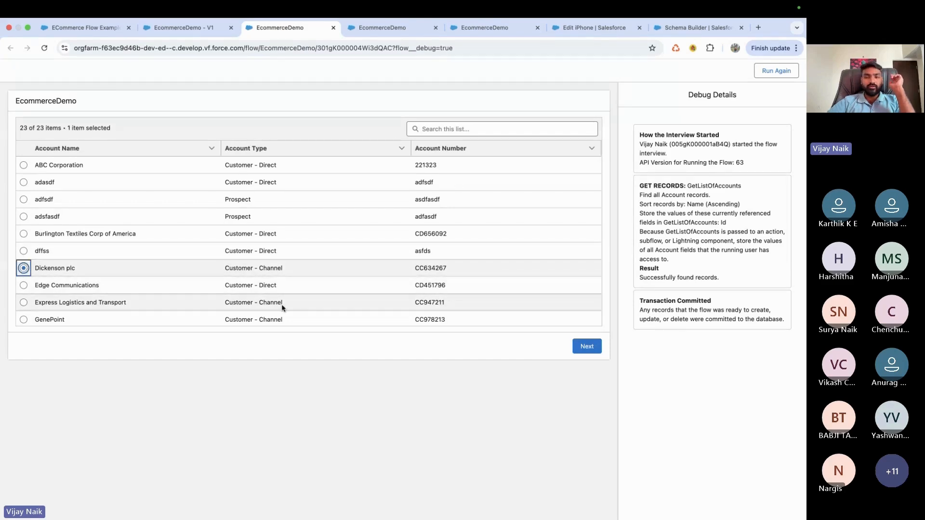
click(595, 347)
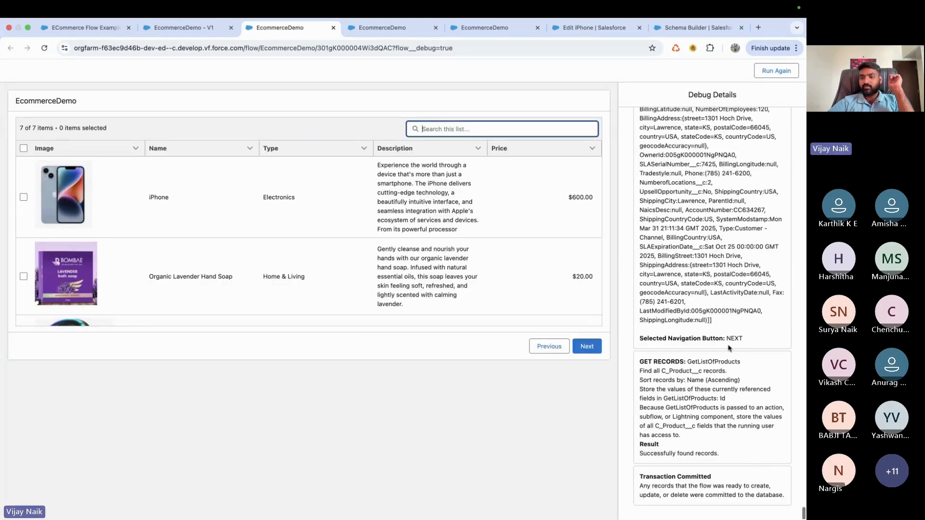
Select the iPhone, Organic Lavender Hand Soap and Smart Wi-Fi Security Camera products and continue to the order details.
click(704, 357)
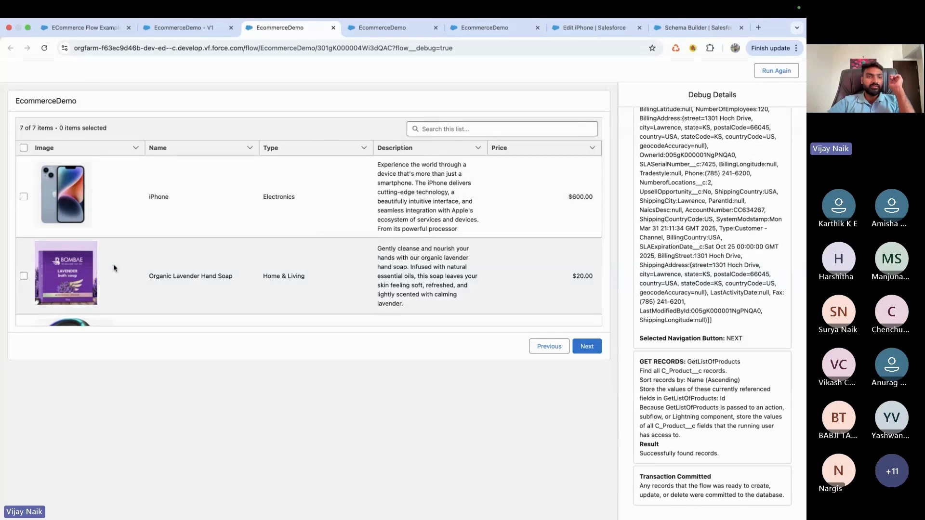
scroll(115, 268, down, 1)
click(24, 177)
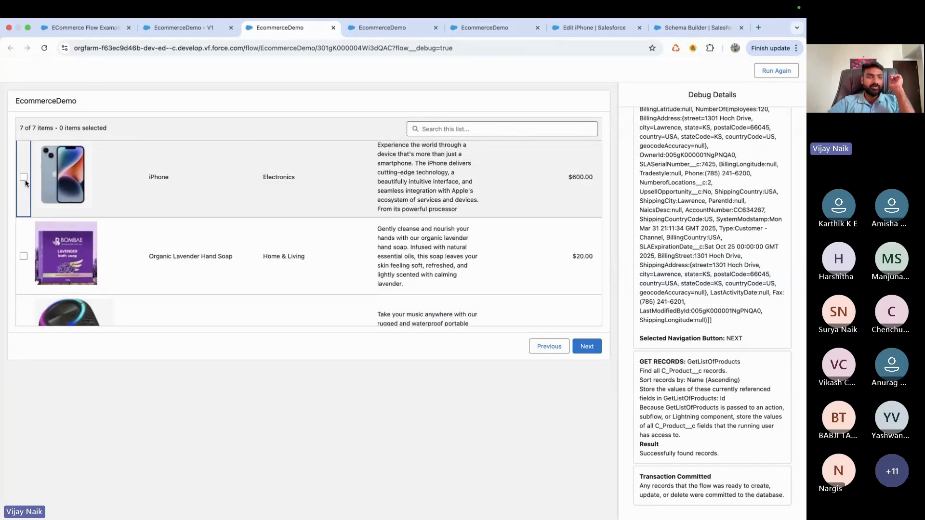
click(23, 256)
scroll(23, 270, down, 5)
click(23, 290)
scroll(23, 289, down, 2)
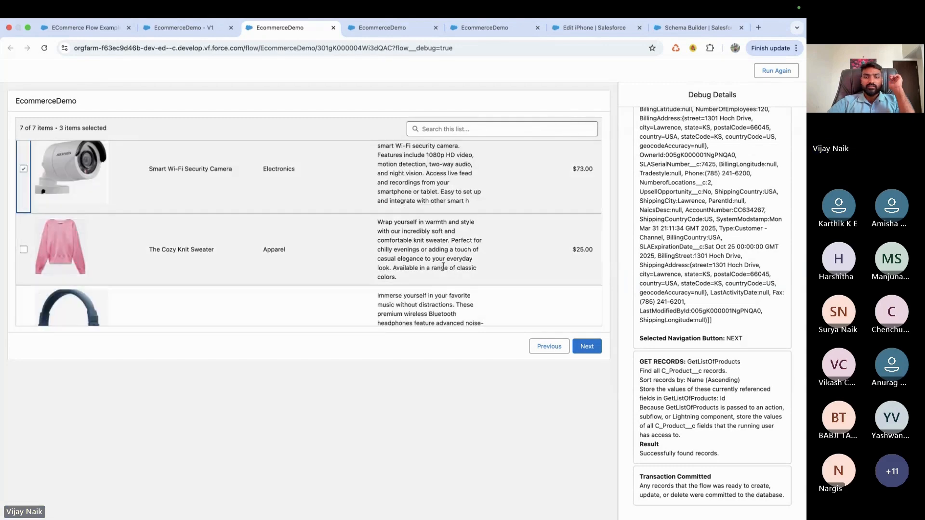
click(578, 345)
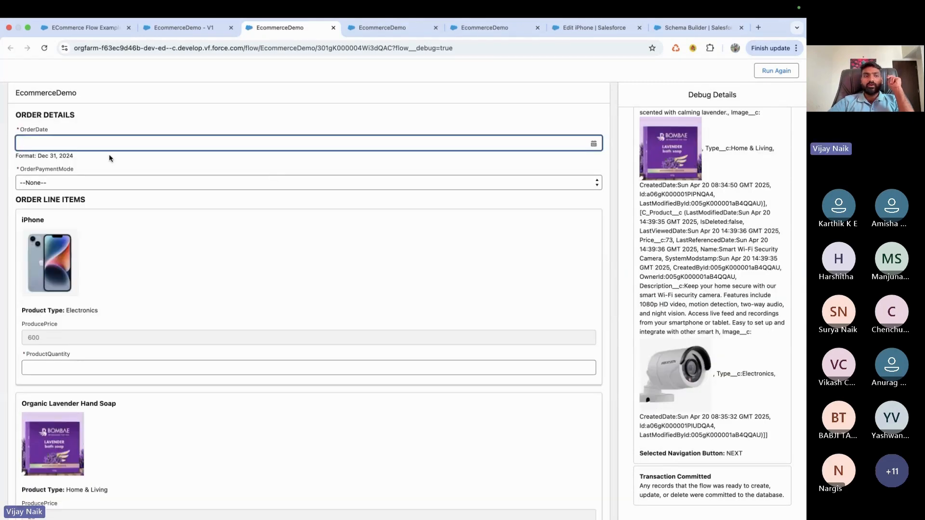
Set the order date to Apr 21, 2025 and the payment mode to Net Banking.
click(110, 145)
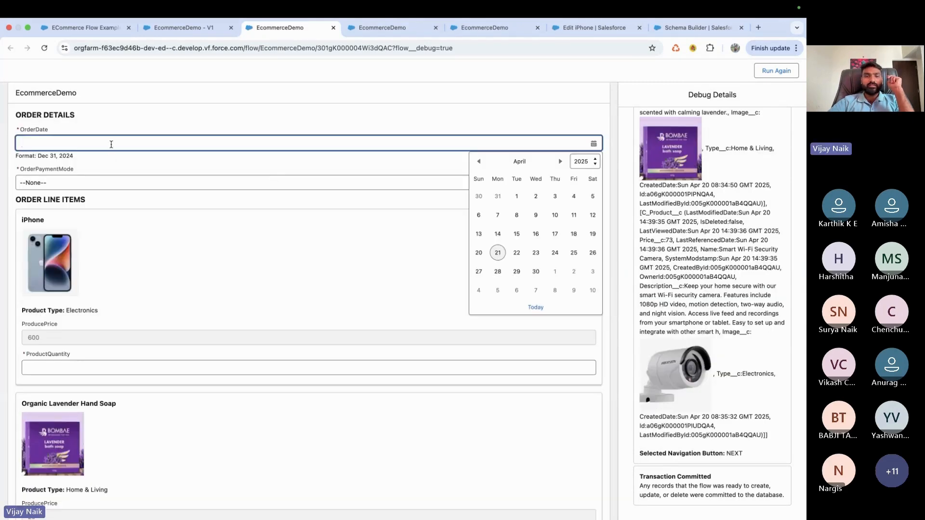
click(501, 255)
click(163, 182)
click(137, 202)
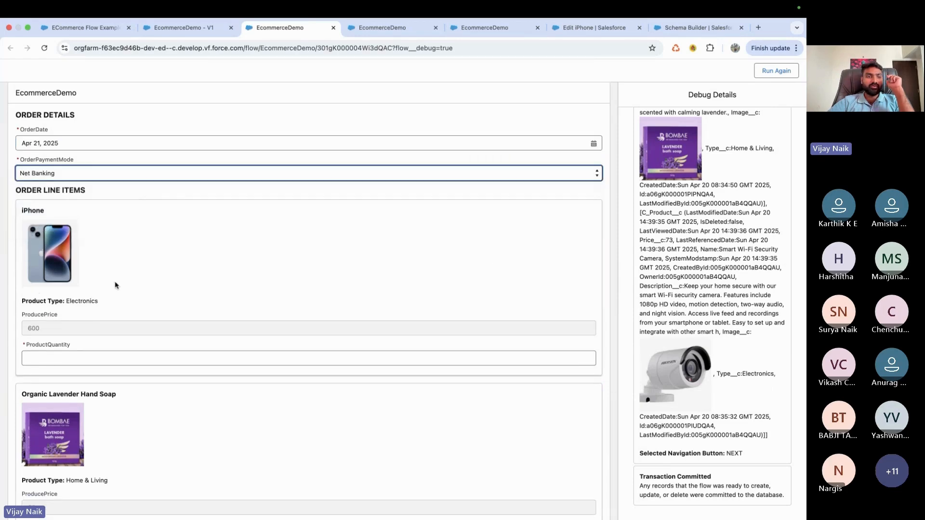
Enter a quantity of 1 for the iPhone and 10 for the Organic Lavender Hand Soap.
click(46, 355)
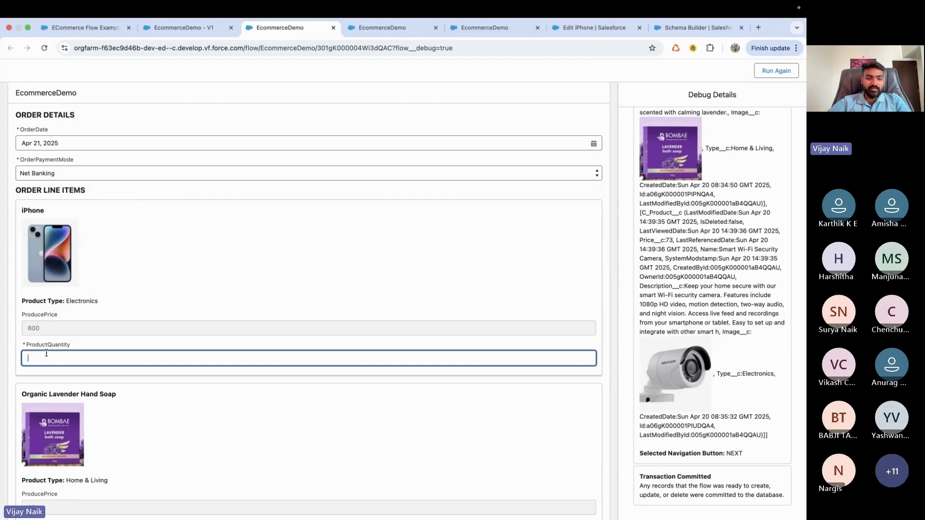
scroll(66, 391, down, 2)
click(45, 453)
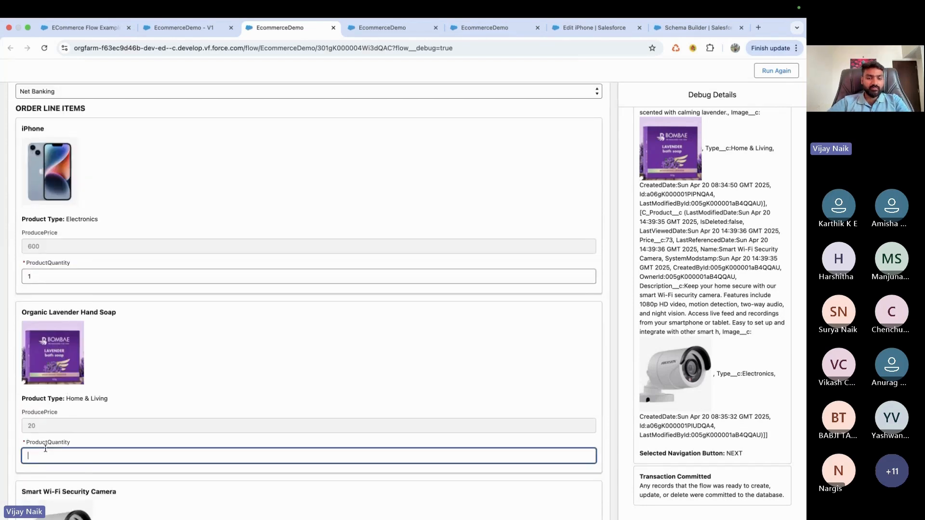
text(10)
Set the Smart Wi-Fi Security Camera quantity to 2 and submit the order details.
scroll(45, 448, down, 2)
scroll(45, 448, down, 2)
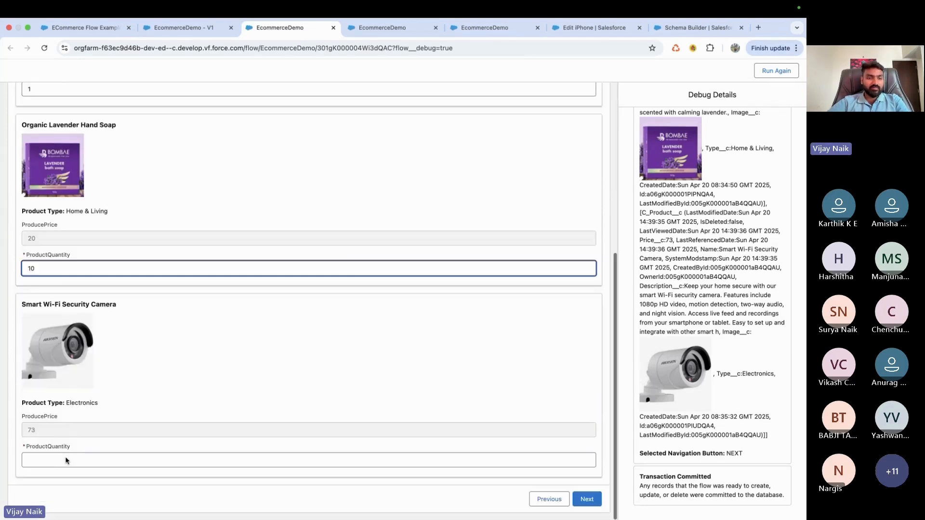
click(46, 461)
text(1)
click(216, 402)
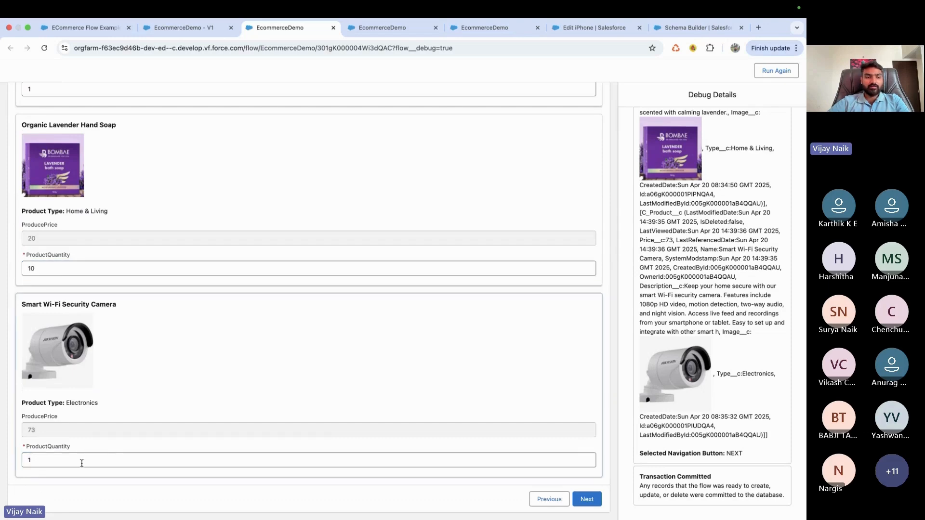
drag(81, 464, 1, 463)
text(2)
click(236, 381)
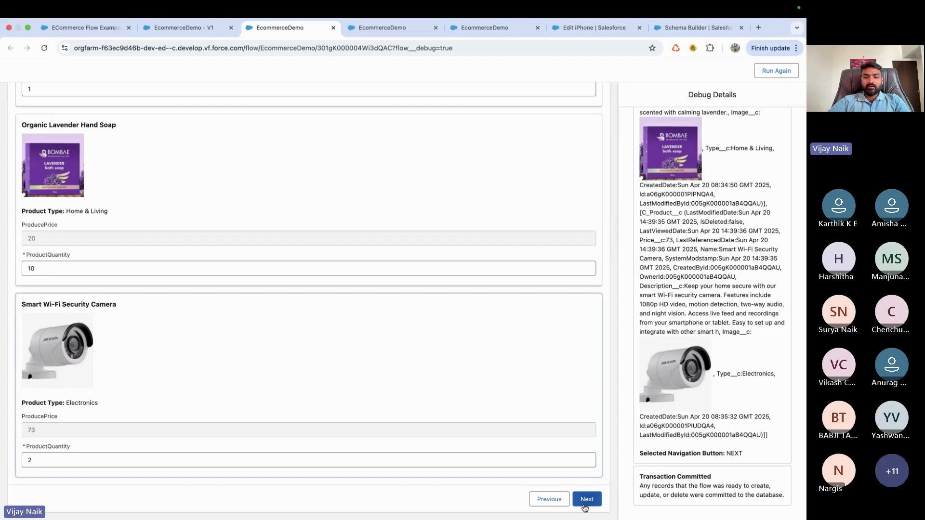
Review the flow's elements in Flow Builder from the product list screen through the loop and record creation to OrderConfirmationScreen.
click(181, 27)
drag(270, 211, 267, 345)
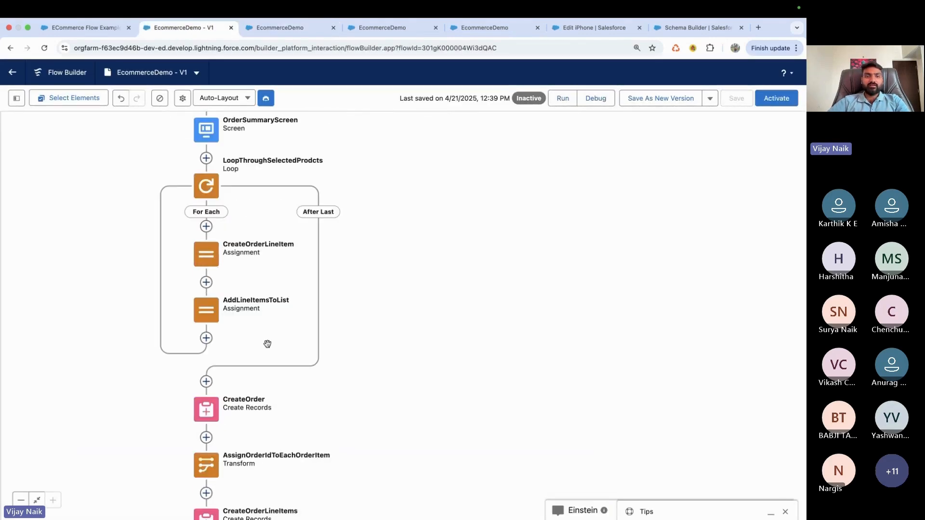
drag(232, 136, 232, 231)
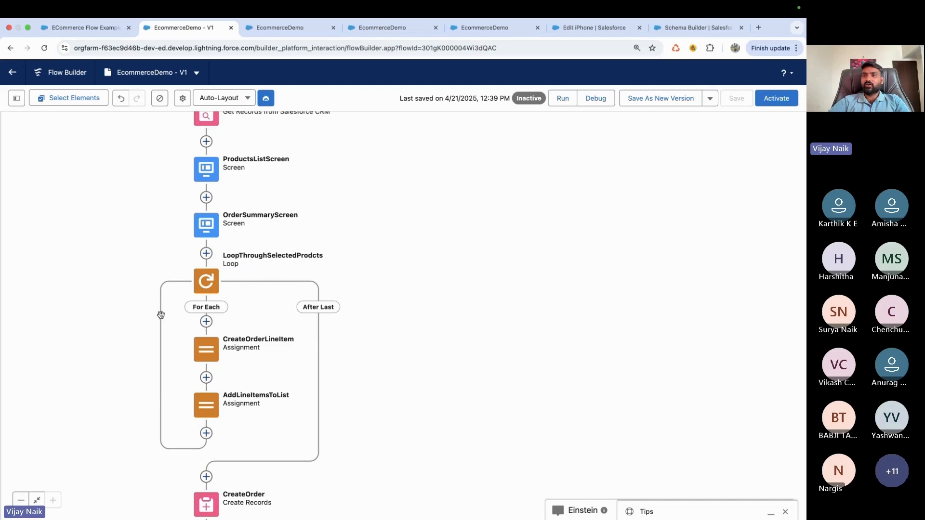
drag(349, 396, 350, 220)
click(207, 329)
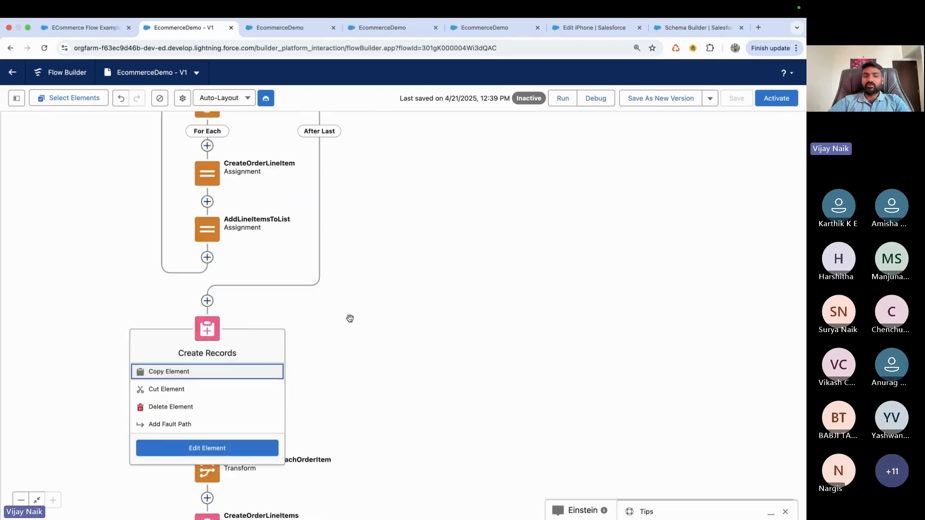
click(350, 318)
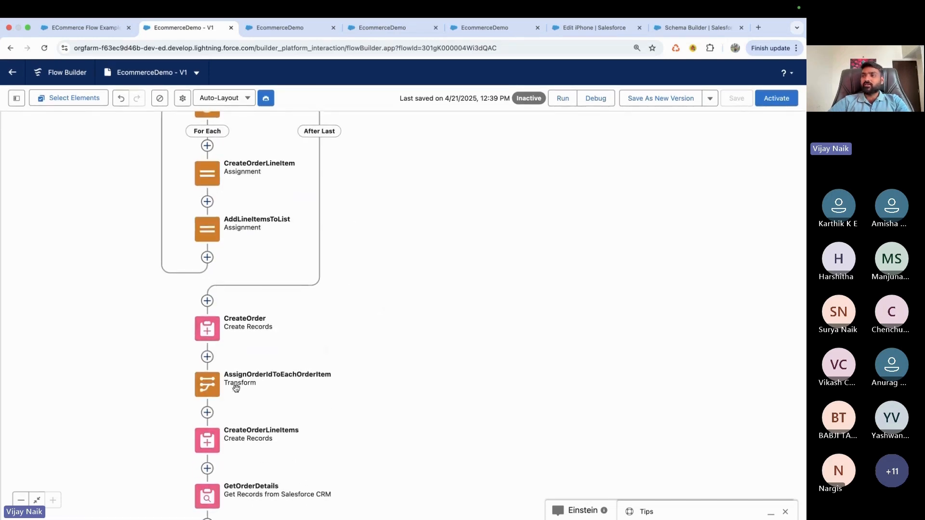
drag(327, 429, 331, 341)
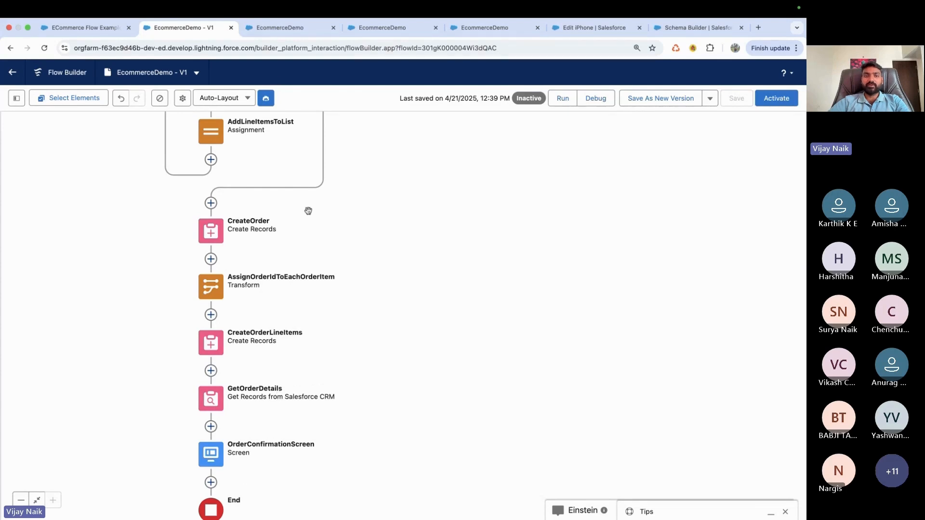
Return to the debug run and examine the debug details for the order summary inputs and the first LoopThroughSelectedProdcts iteration.
click(283, 29)
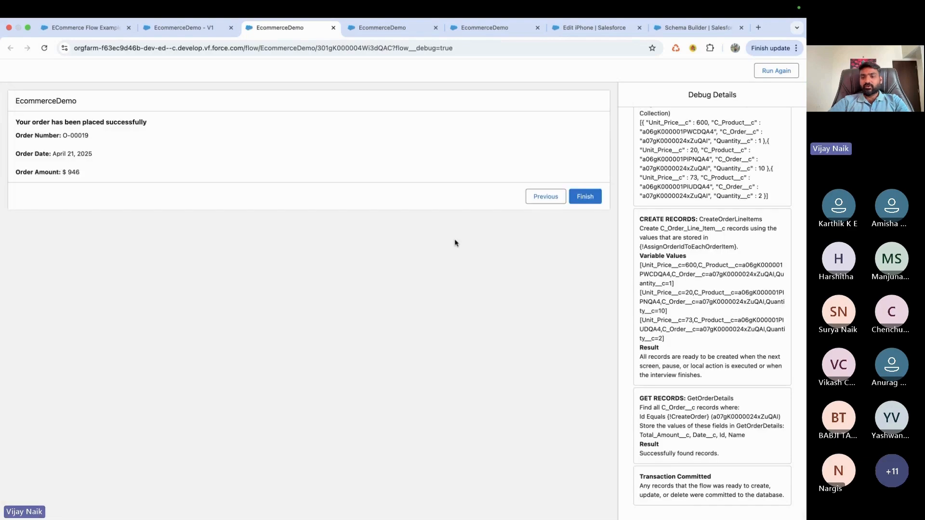
scroll(685, 364, up, 10)
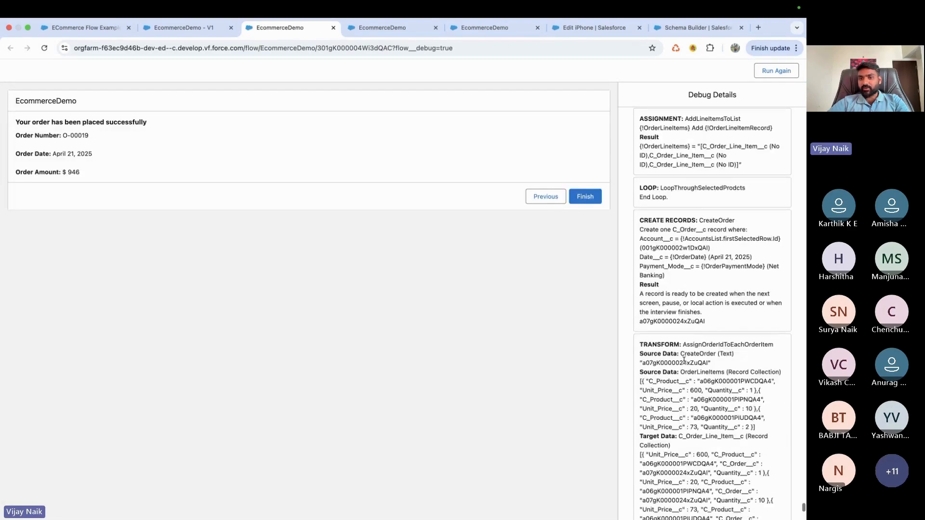
scroll(684, 364, up, 4)
scroll(685, 360, up, 6)
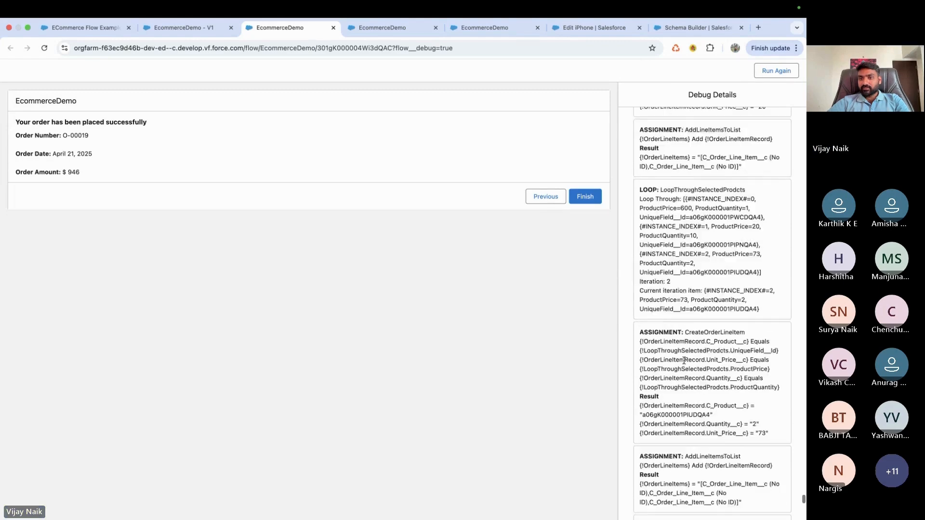
scroll(684, 360, up, 10)
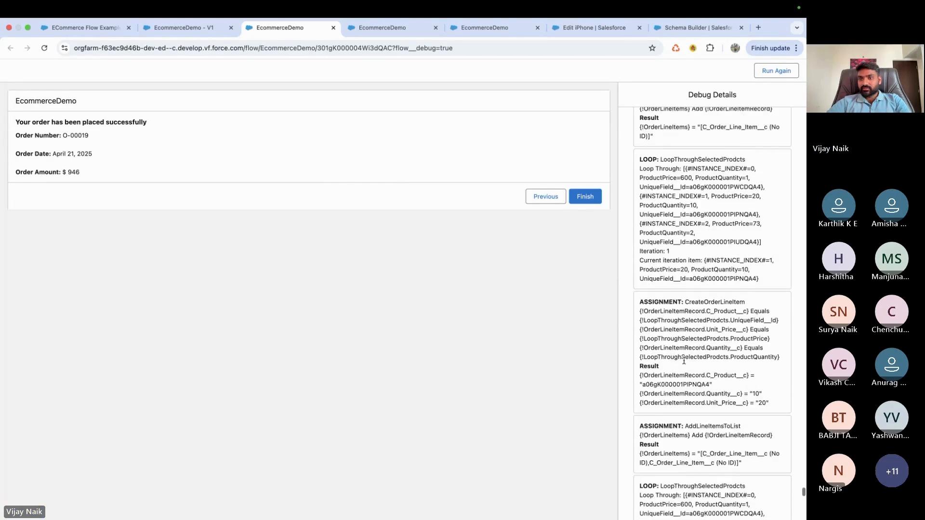
scroll(684, 363, up, 10)
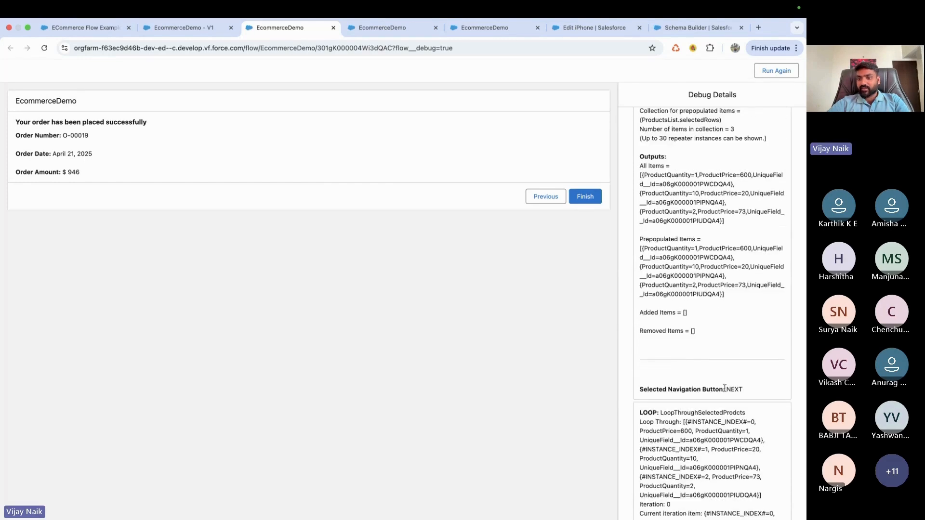
drag(725, 389, 744, 390)
scroll(681, 332, down, 5)
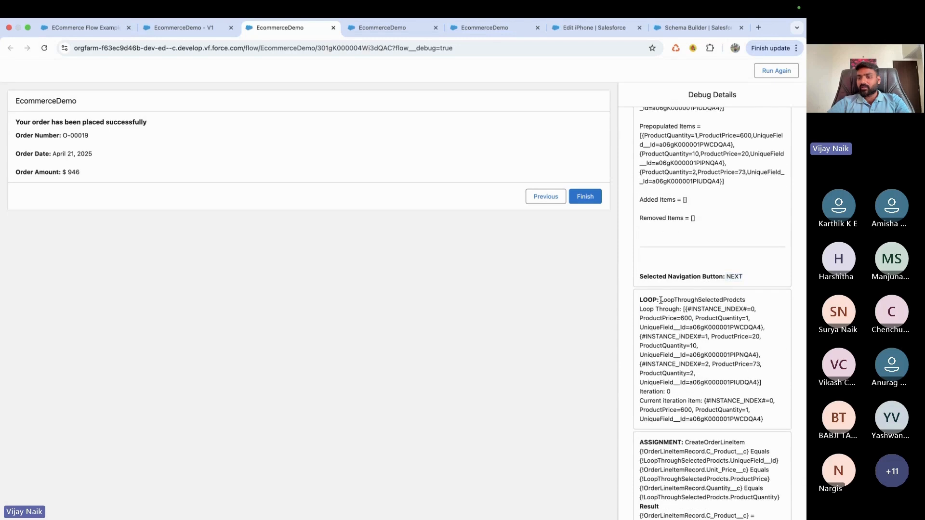
drag(661, 301, 754, 413)
scroll(755, 414, down, 5)
scroll(755, 415, down, 1)
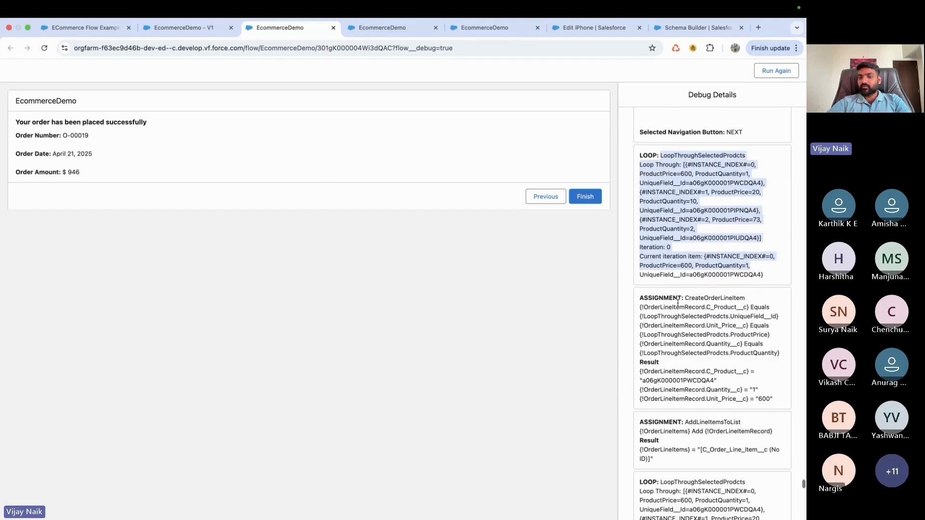
Examine the CreateOrderLineItem and AddLineItemsToList assignment results for each loop iteration in the debug details.
drag(684, 298, 719, 387)
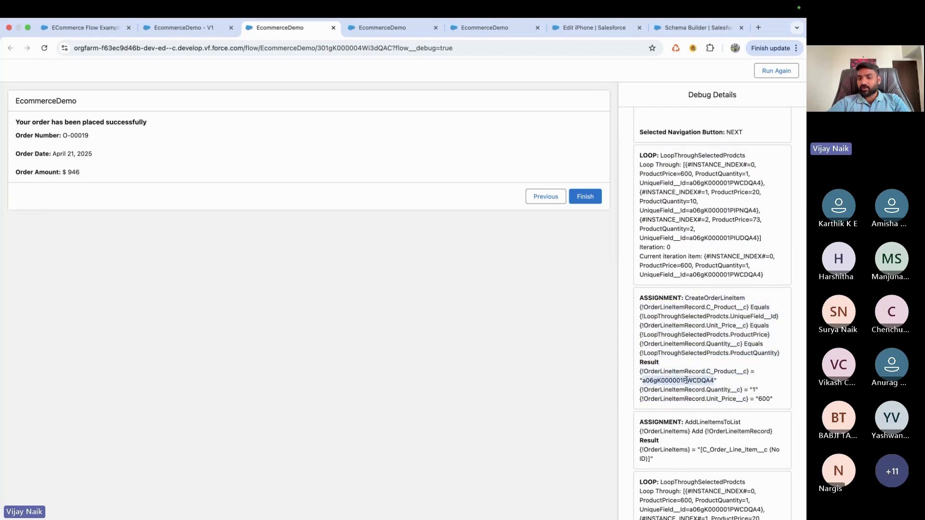
drag(761, 399, 770, 399)
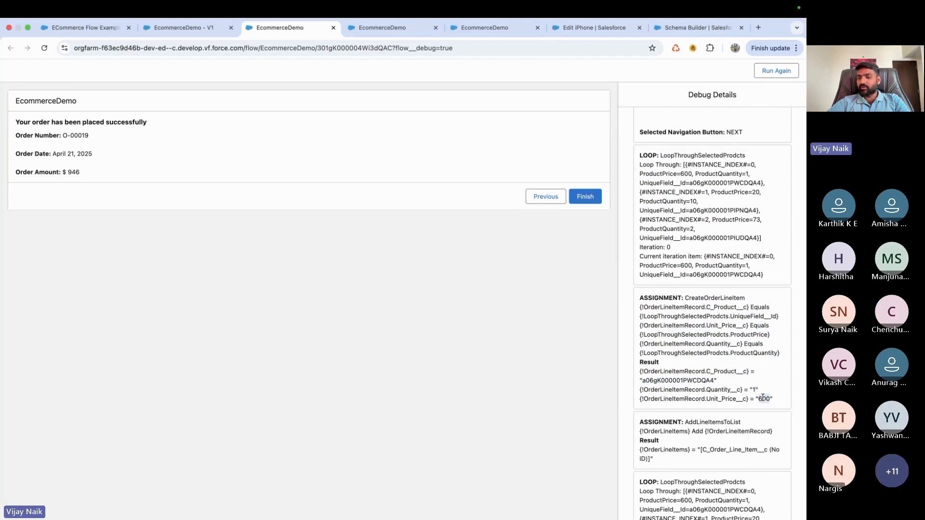
scroll(703, 353, down, 3)
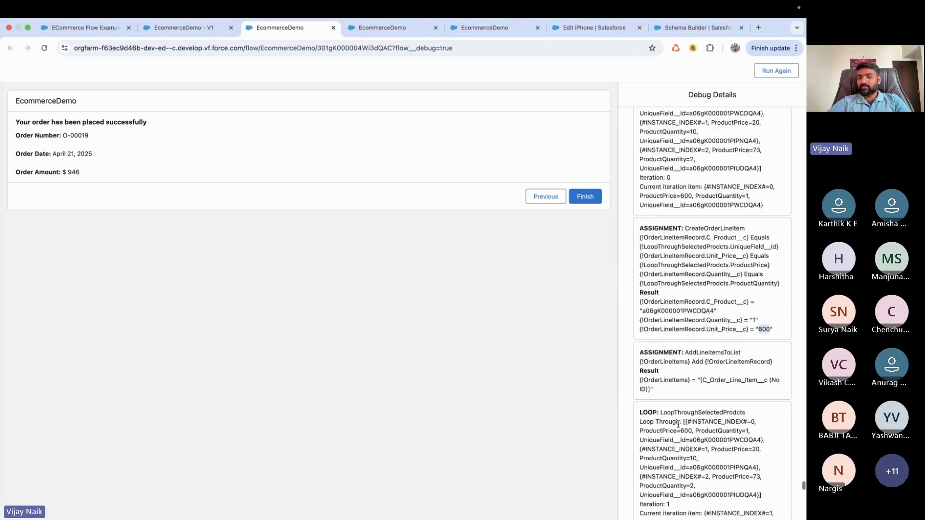
double_click(704, 337)
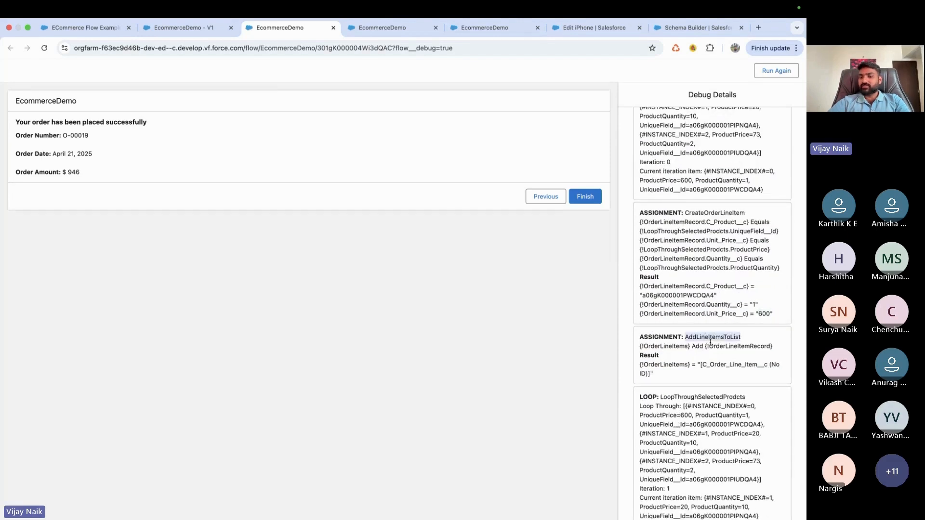
scroll(706, 349, down, 10)
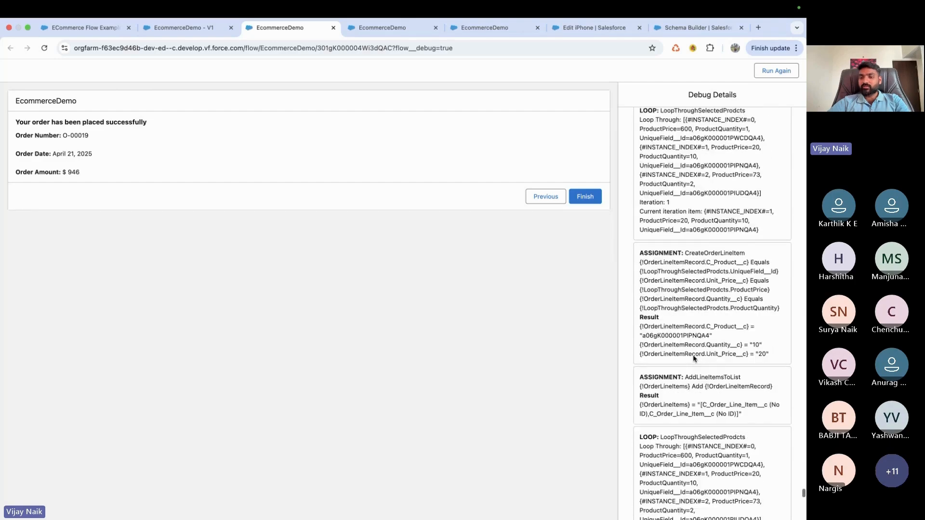
scroll(694, 356, down, 6)
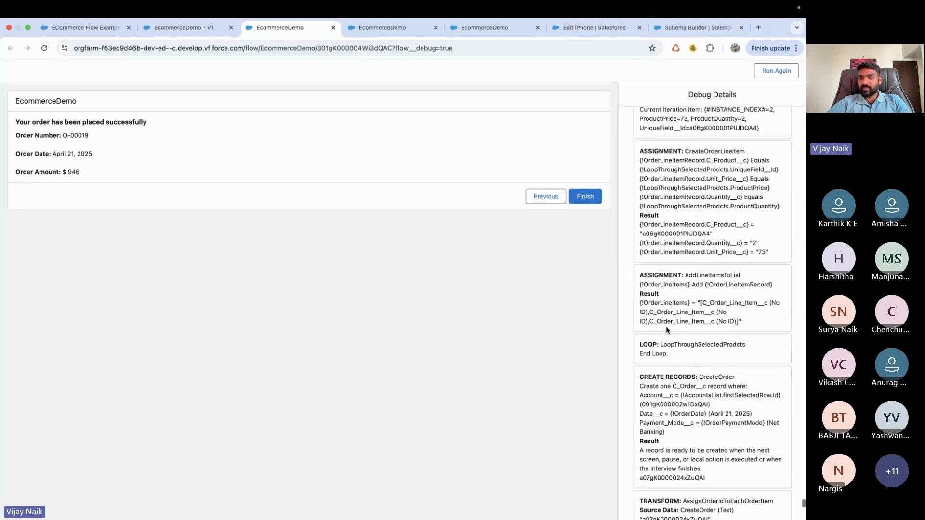
Examine the debug details of CreateOrder, AssignOrderIdToEachOrderItem, CreateOrderLineItems and GetOrderDetails.
scroll(659, 351, down, 2)
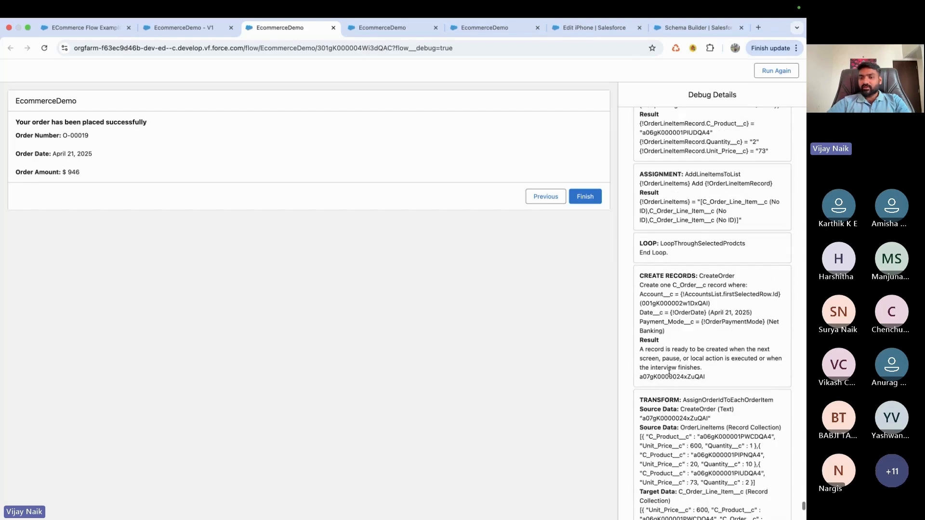
drag(663, 282, 712, 378)
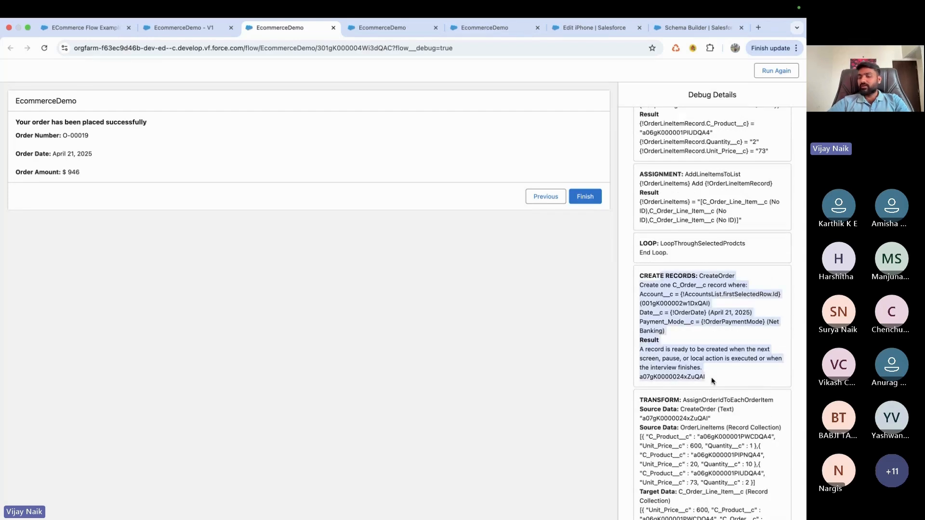
scroll(712, 377, down, 3)
drag(661, 252, 754, 438)
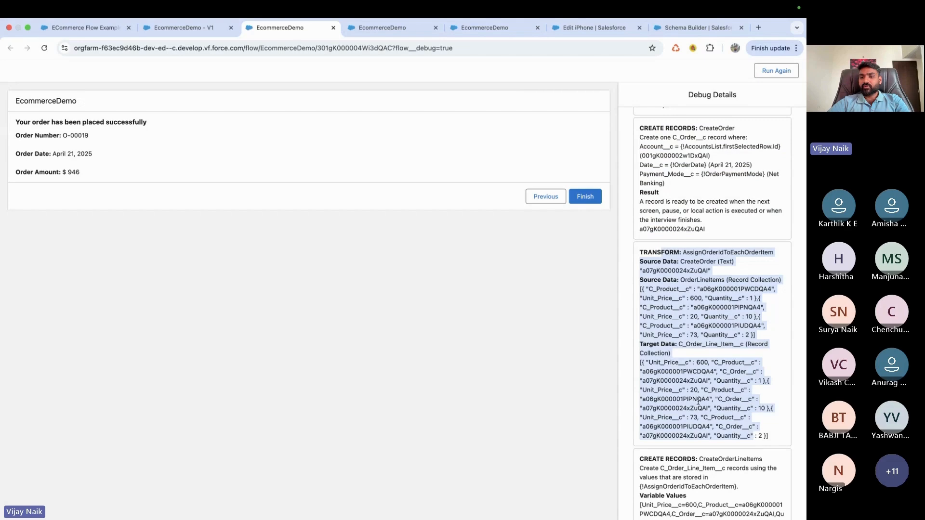
scroll(698, 401, down, 2)
drag(656, 357, 747, 436)
scroll(734, 390, down, 2)
scroll(734, 390, down, 2)
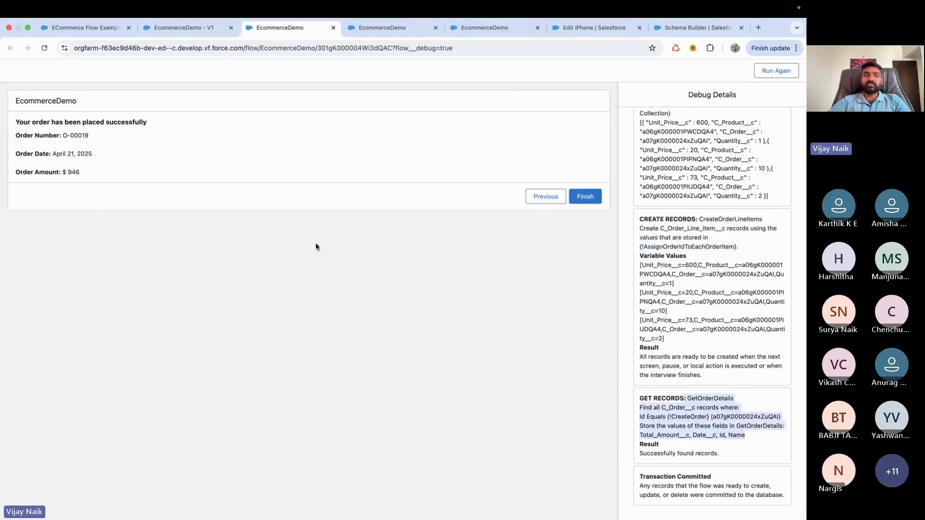
Find the placed order in C_Orders by its order number, check its details and line items, and return to the confirmation screen.
drag(65, 137, 93, 136)
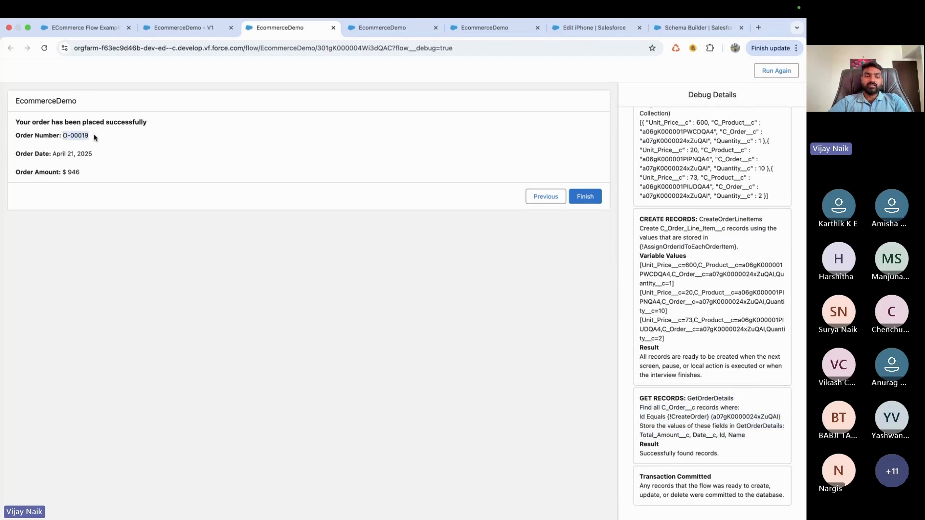
click(586, 29)
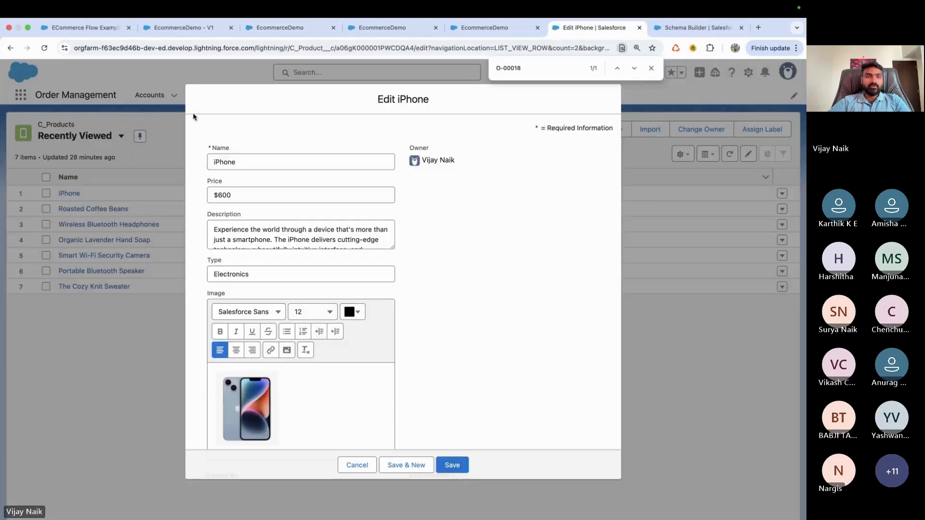
click(356, 466)
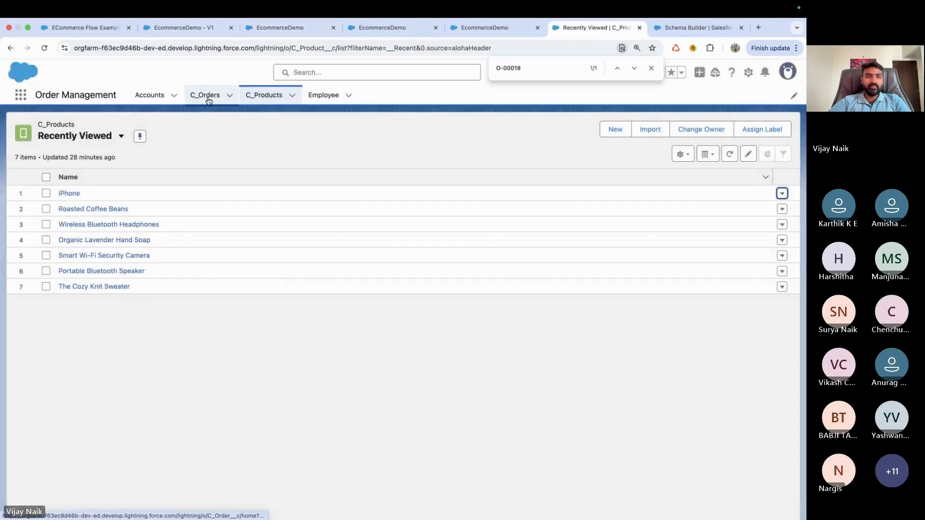
click(209, 97)
key(super+f)
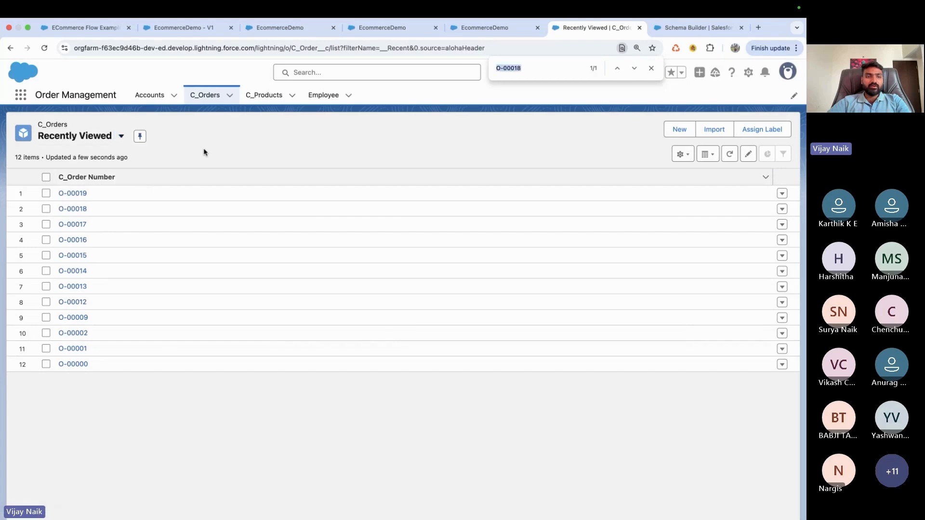
text(O-00019)
click(76, 194)
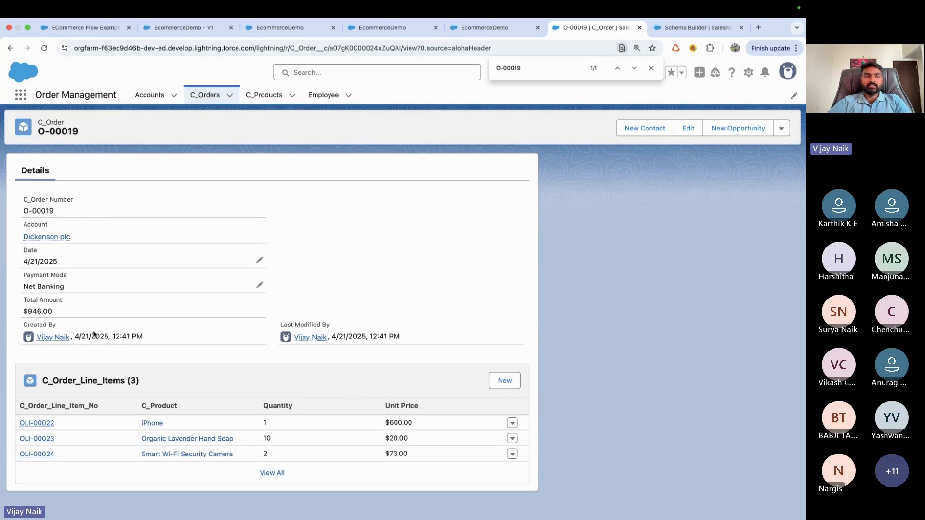
click(259, 32)
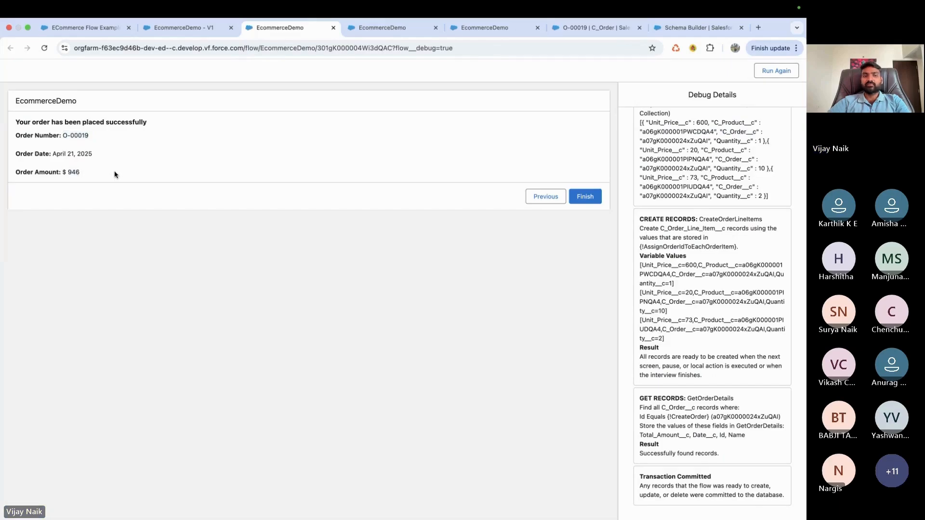